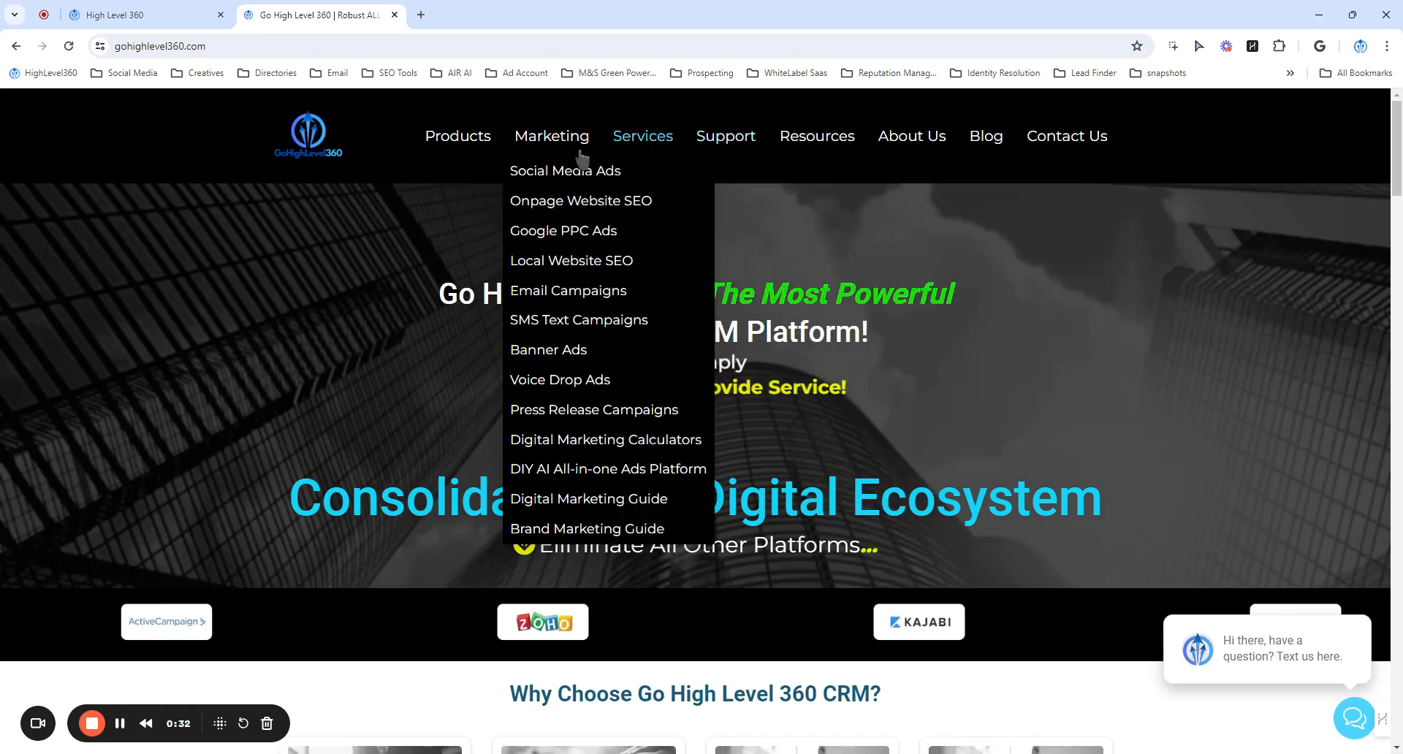
mouse_move(447, 145)
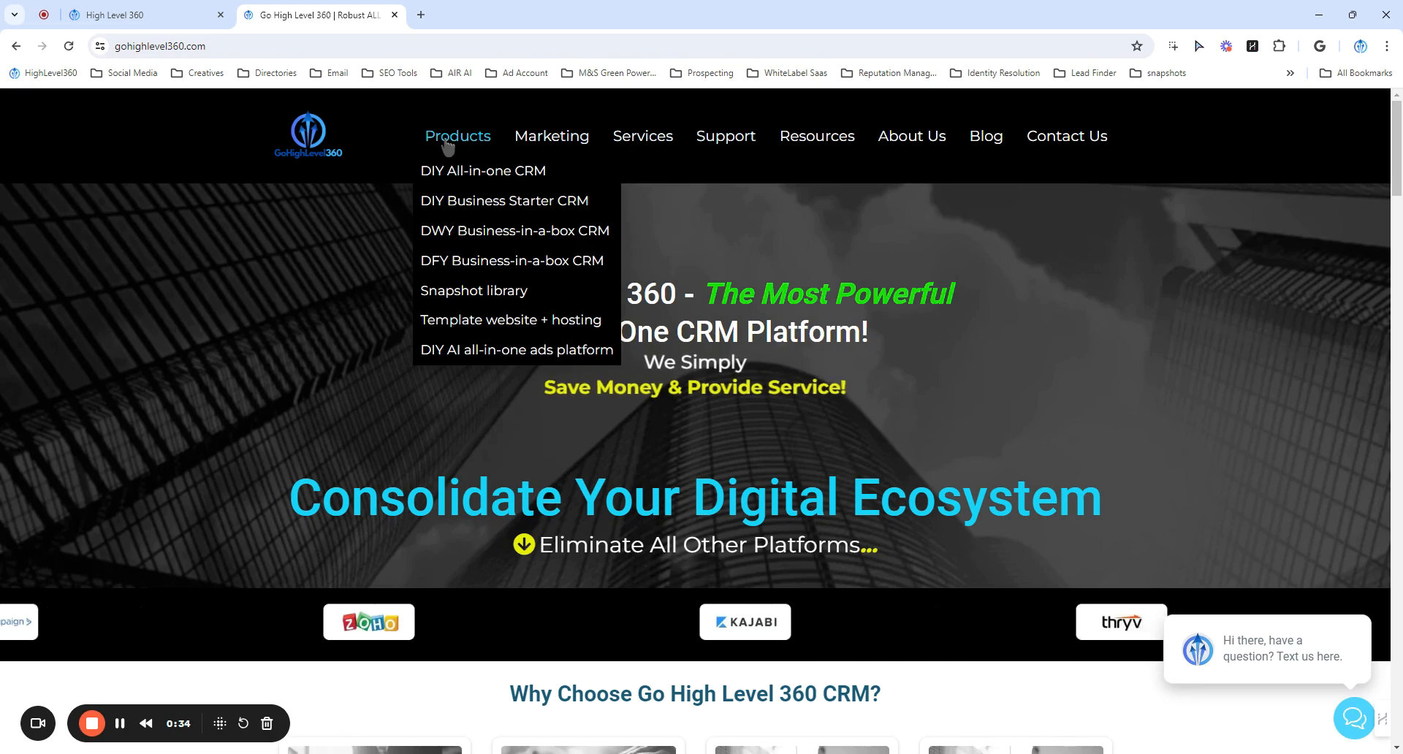
mouse_move(555, 135)
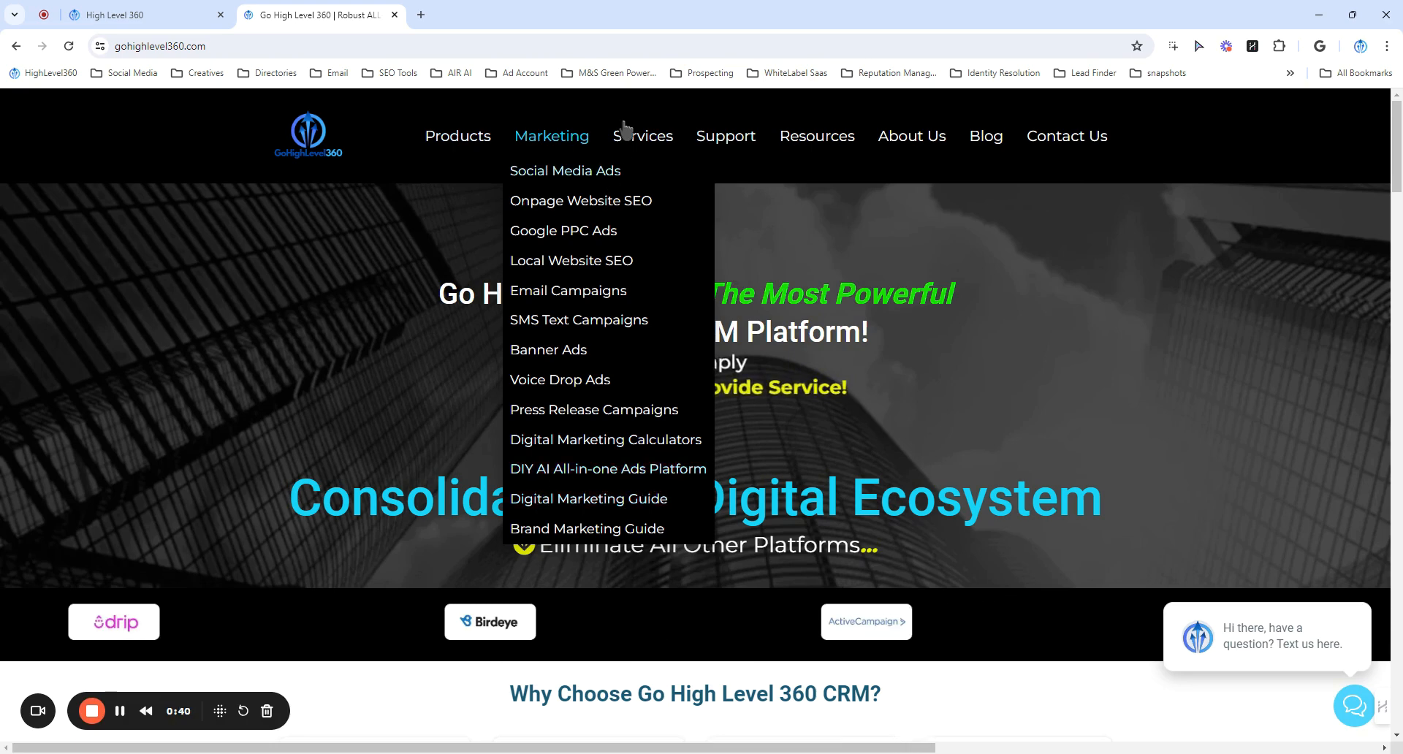
mouse_move(637, 136)
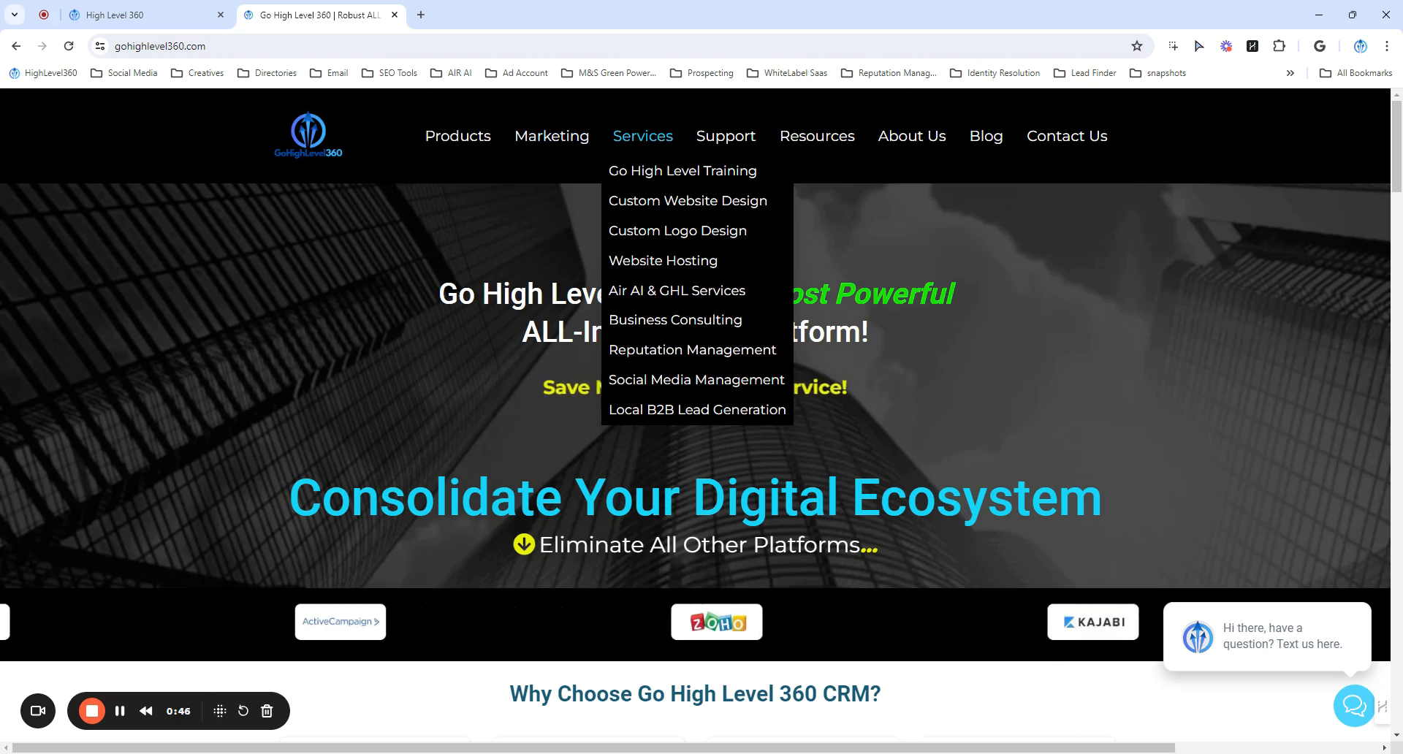
Step: Switch to the High Level 360 app and start a new website from templates in the Sites section
left_click(146, 14)
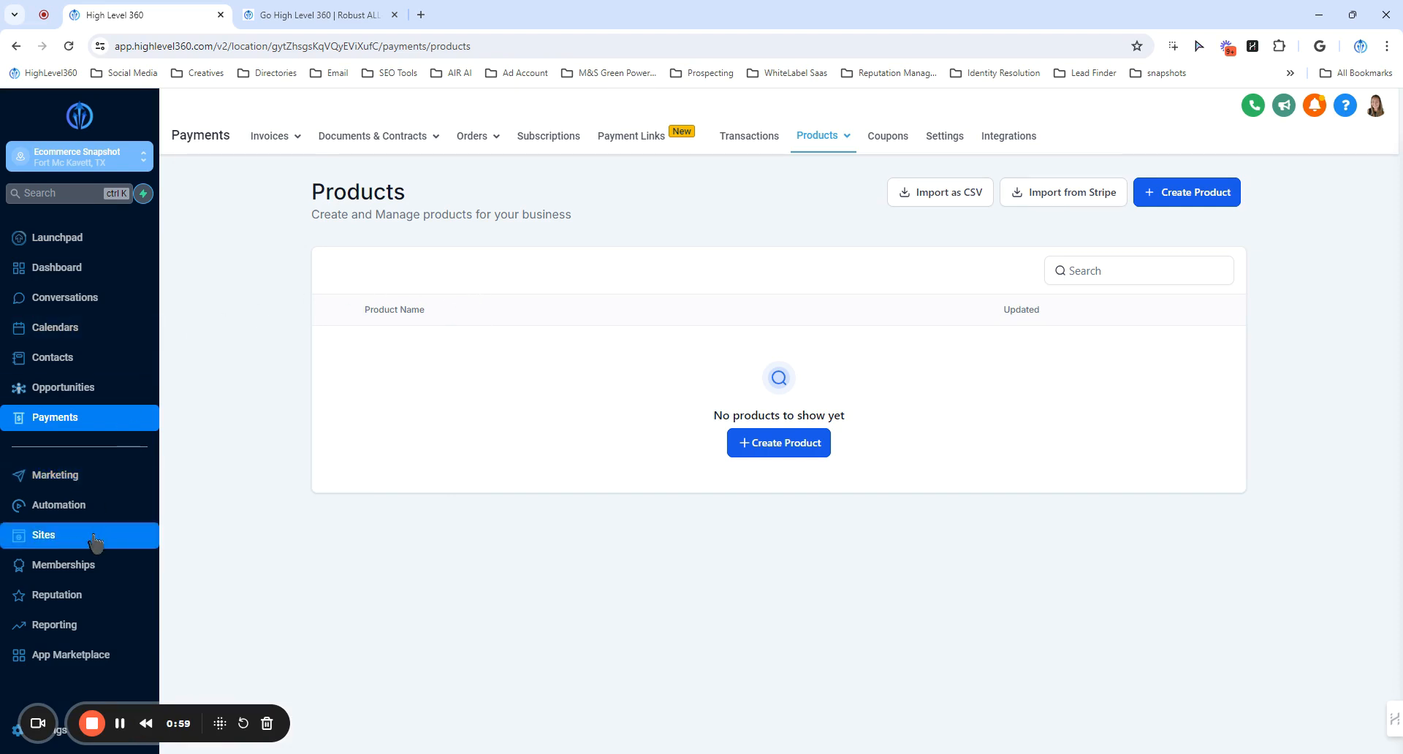
left_click(71, 541)
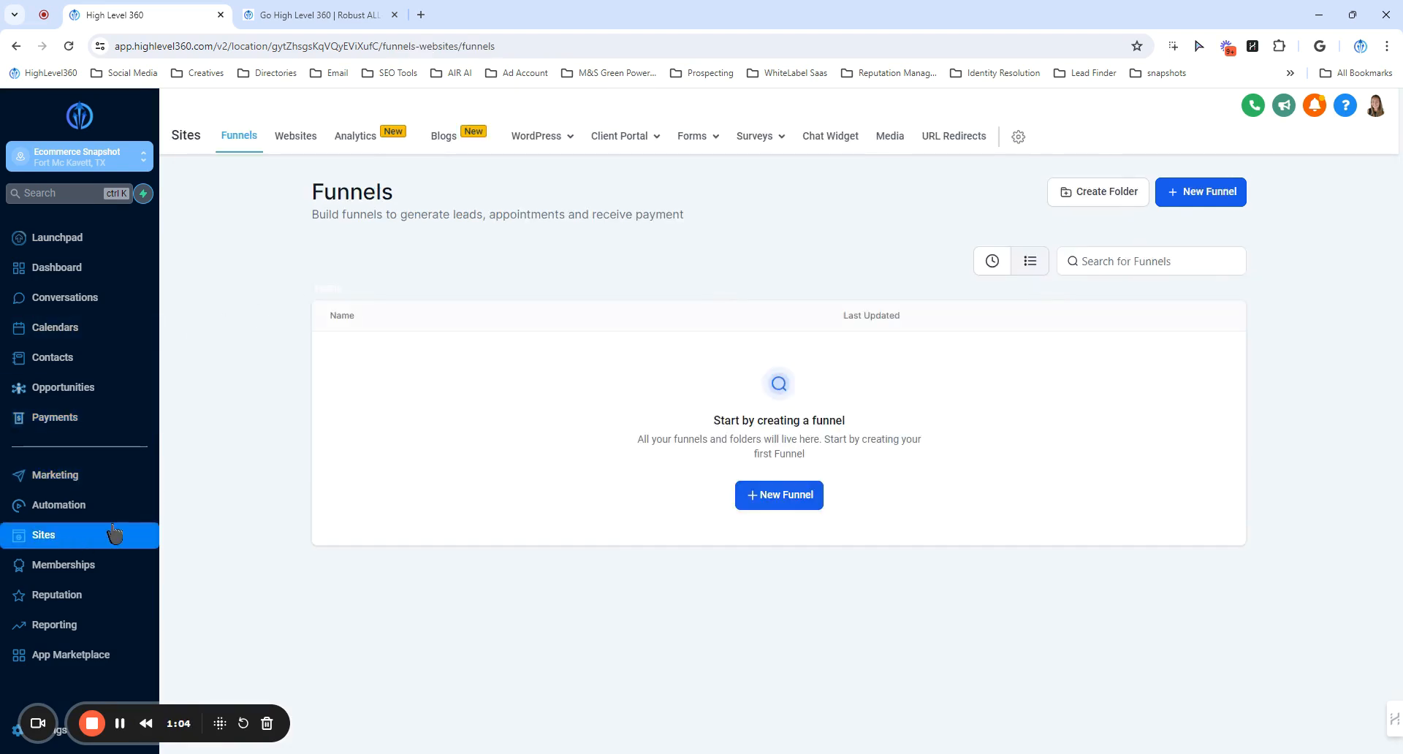
left_click(296, 139)
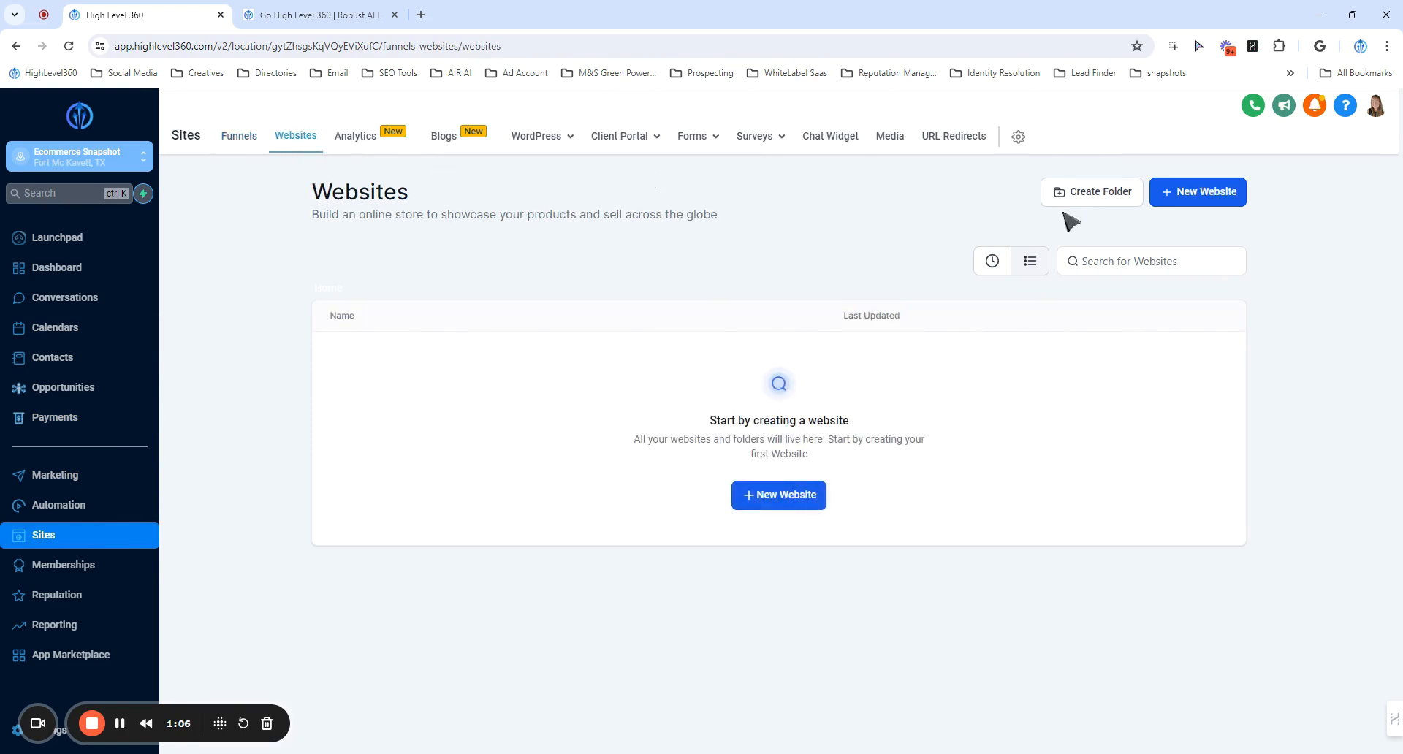
left_click(1180, 196)
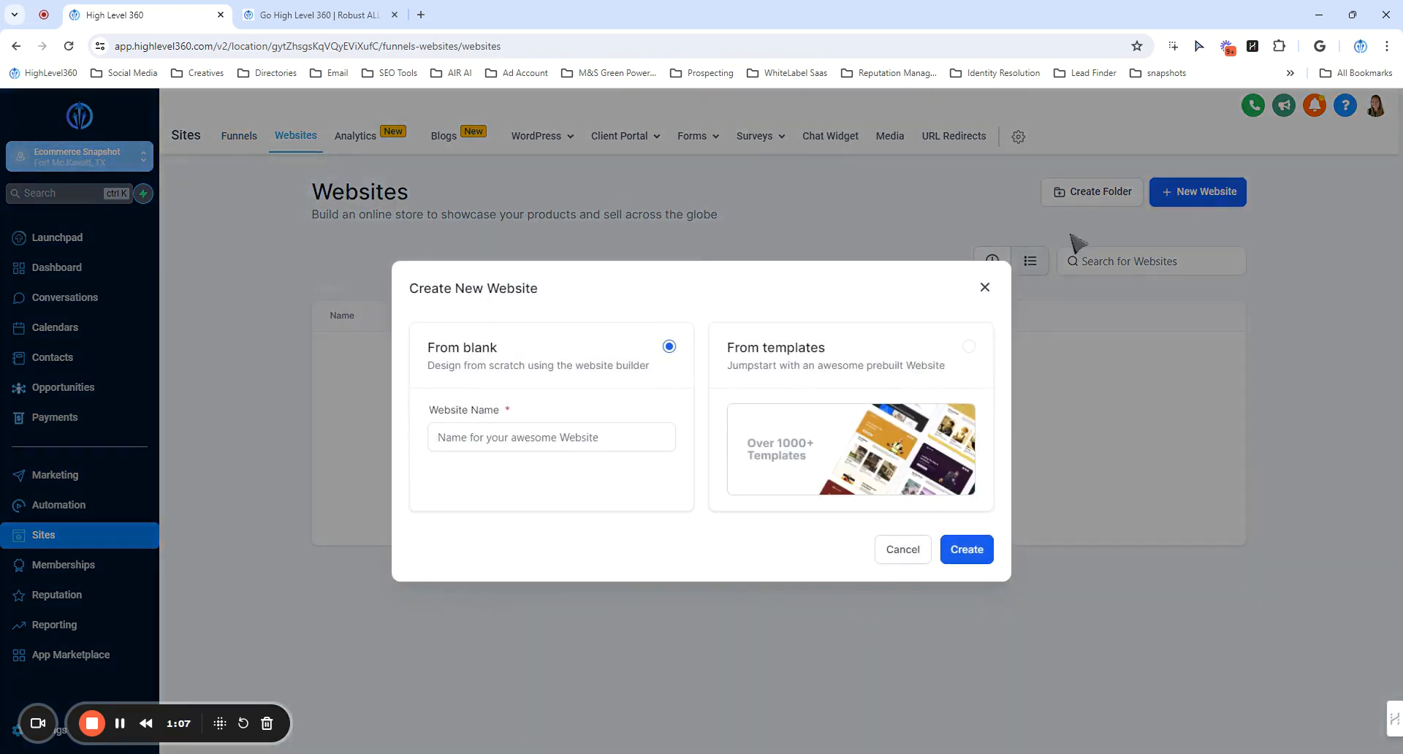
left_click(867, 358)
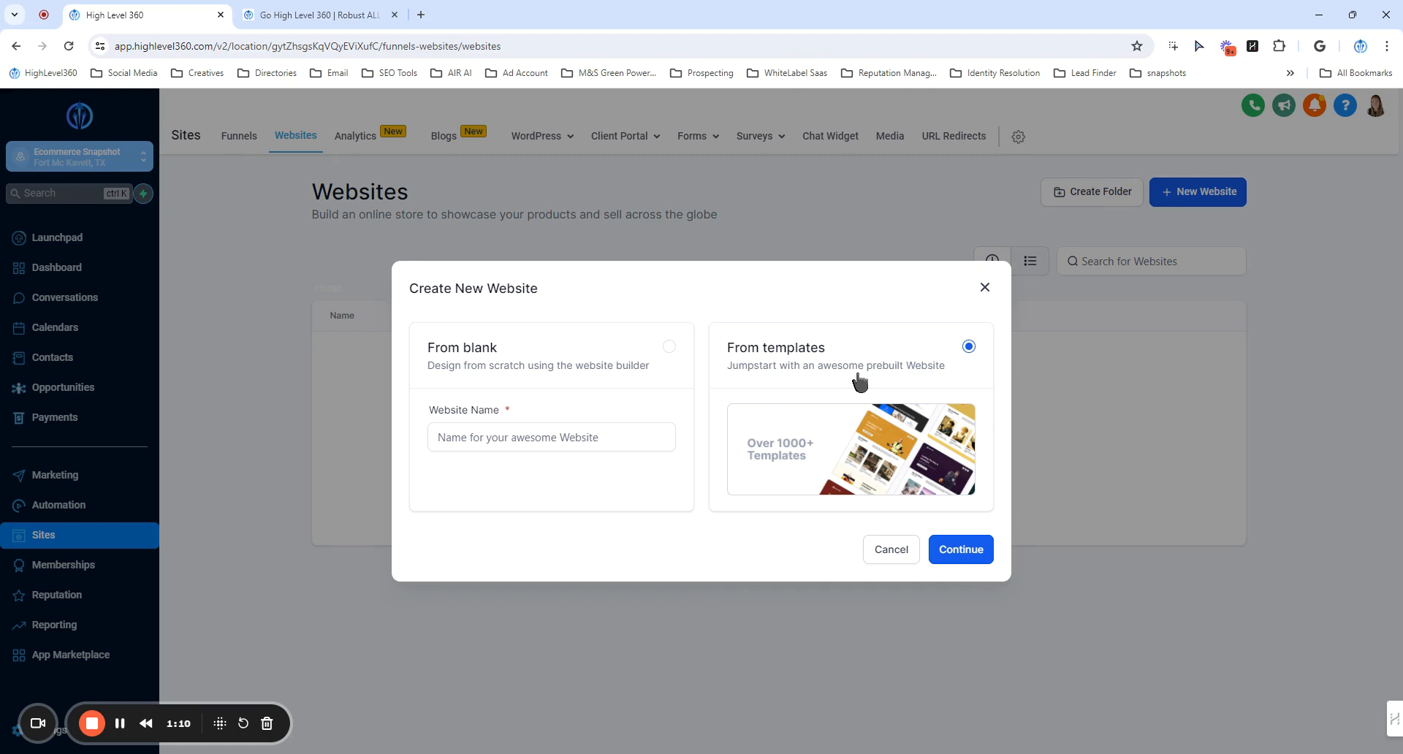
left_click(942, 550)
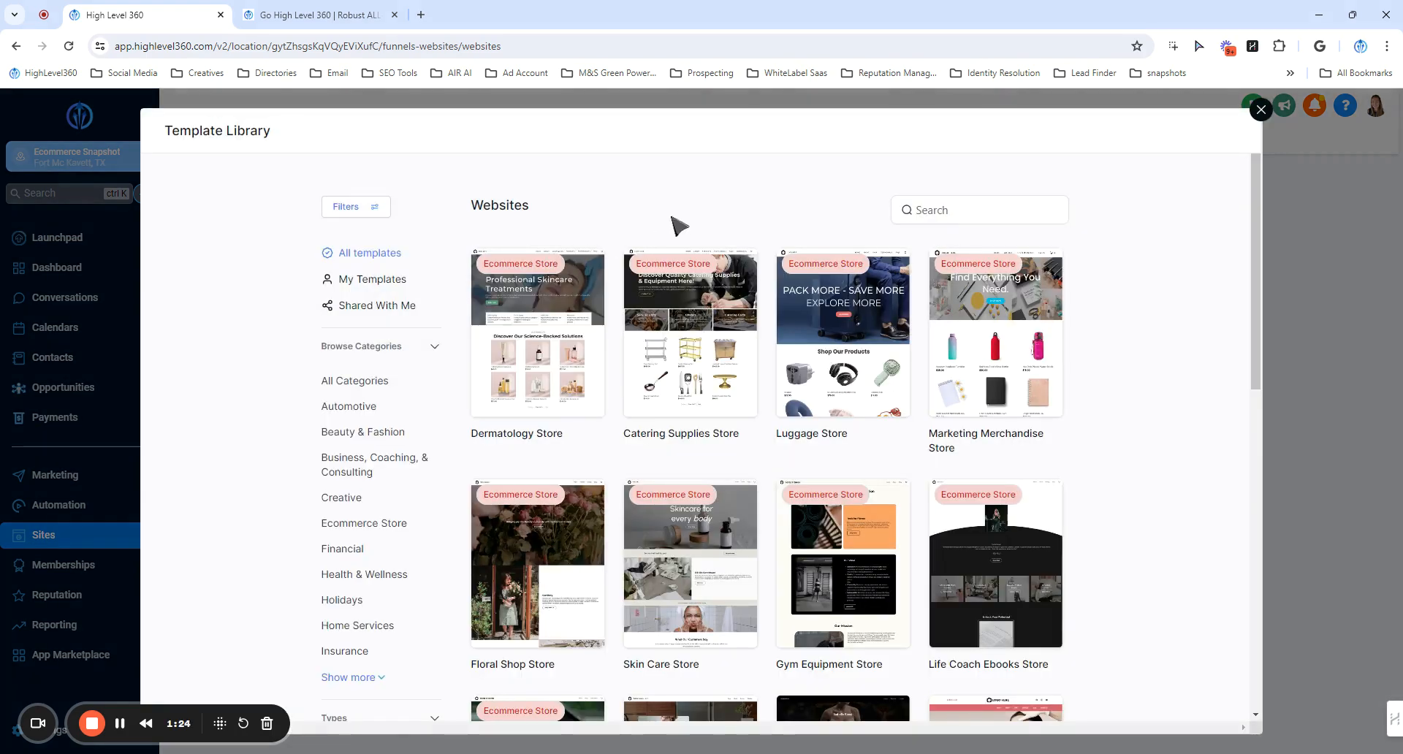
Step: Look through the website template library, examining the templates marked as Ecommerce Store
scroll(680, 226, "down", 5)
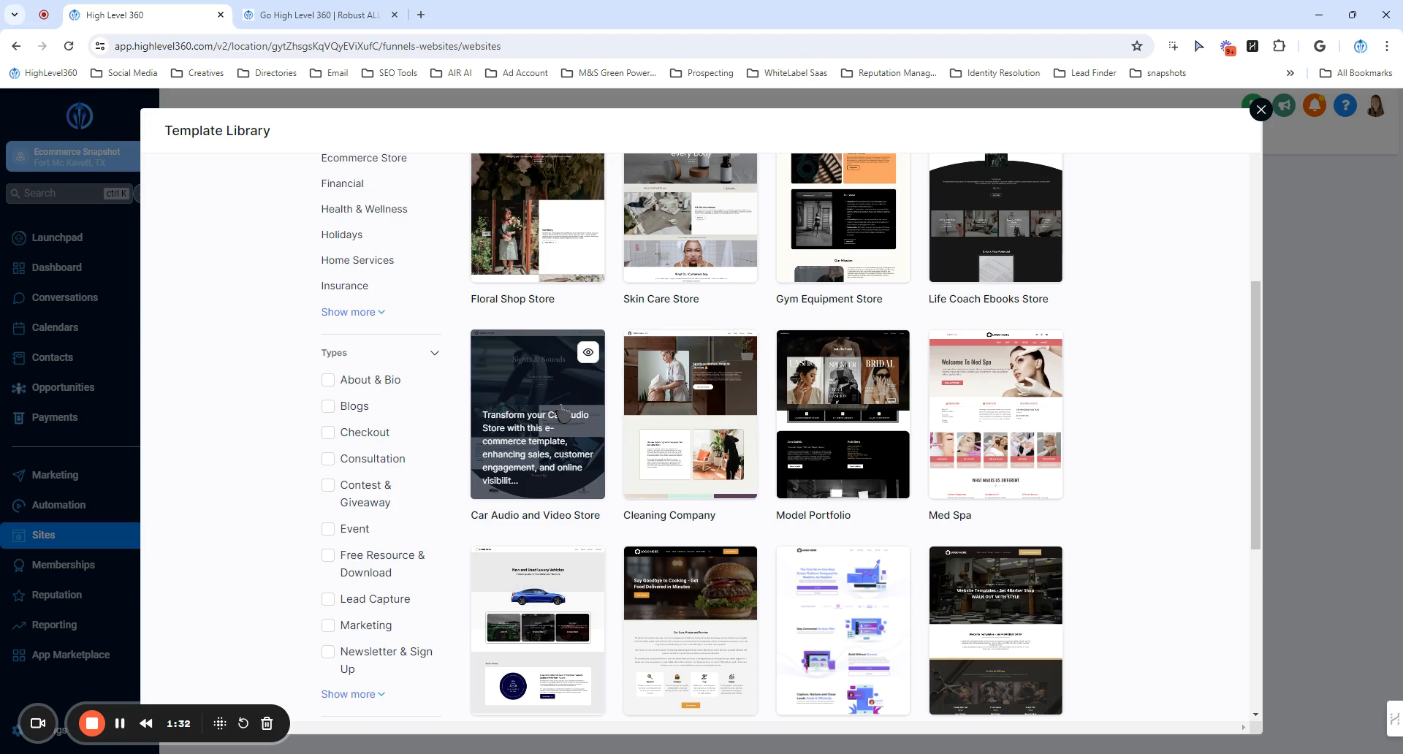
scroll(557, 418, "up", 3)
scroll(557, 413, "up", 3)
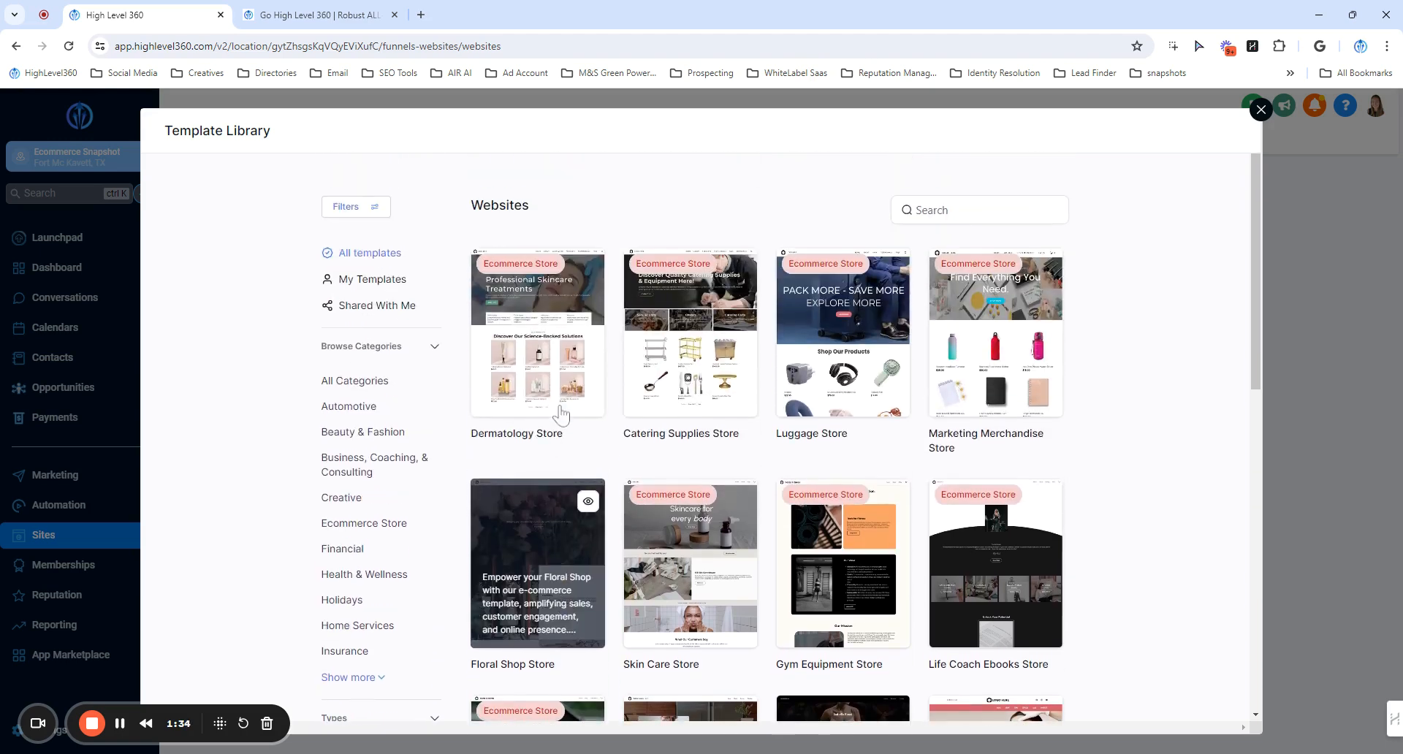
scroll(555, 410, "down", 4)
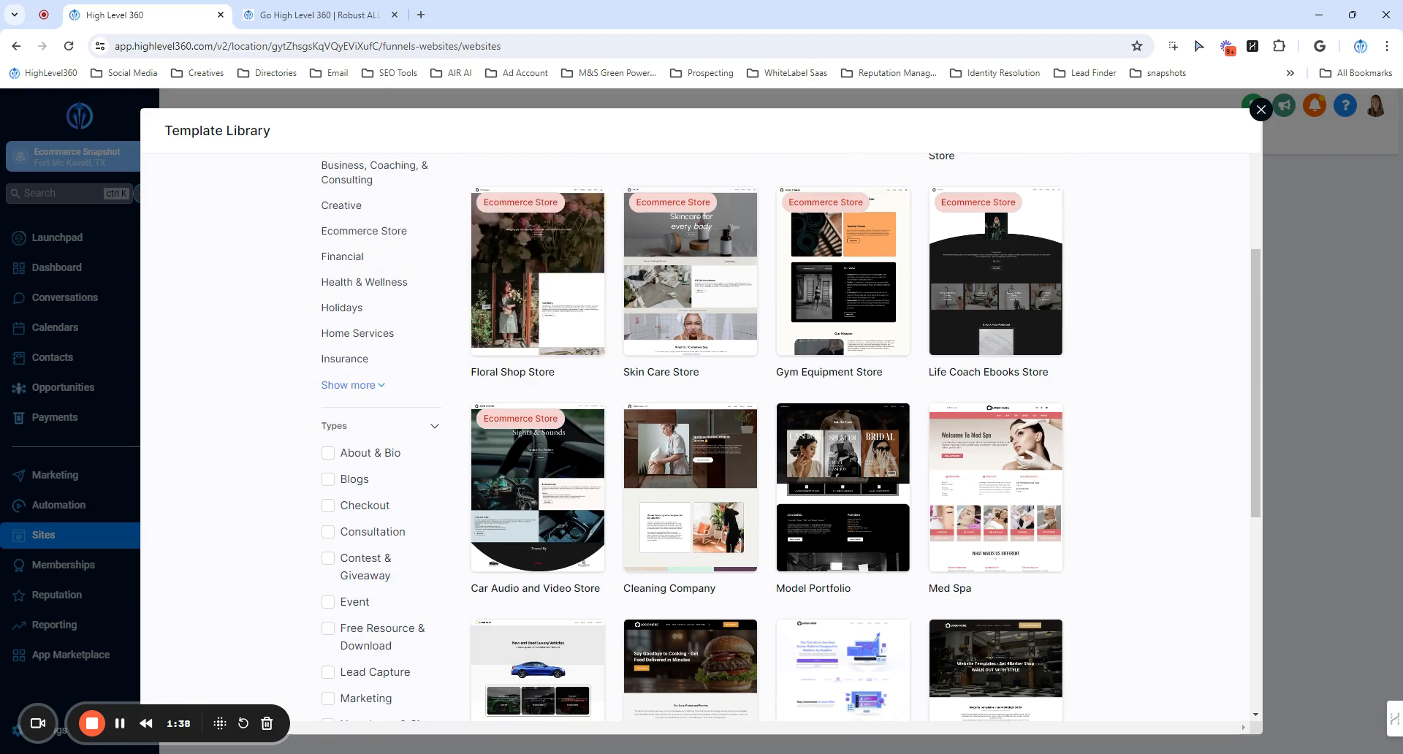
scroll(527, 394, "up", 4)
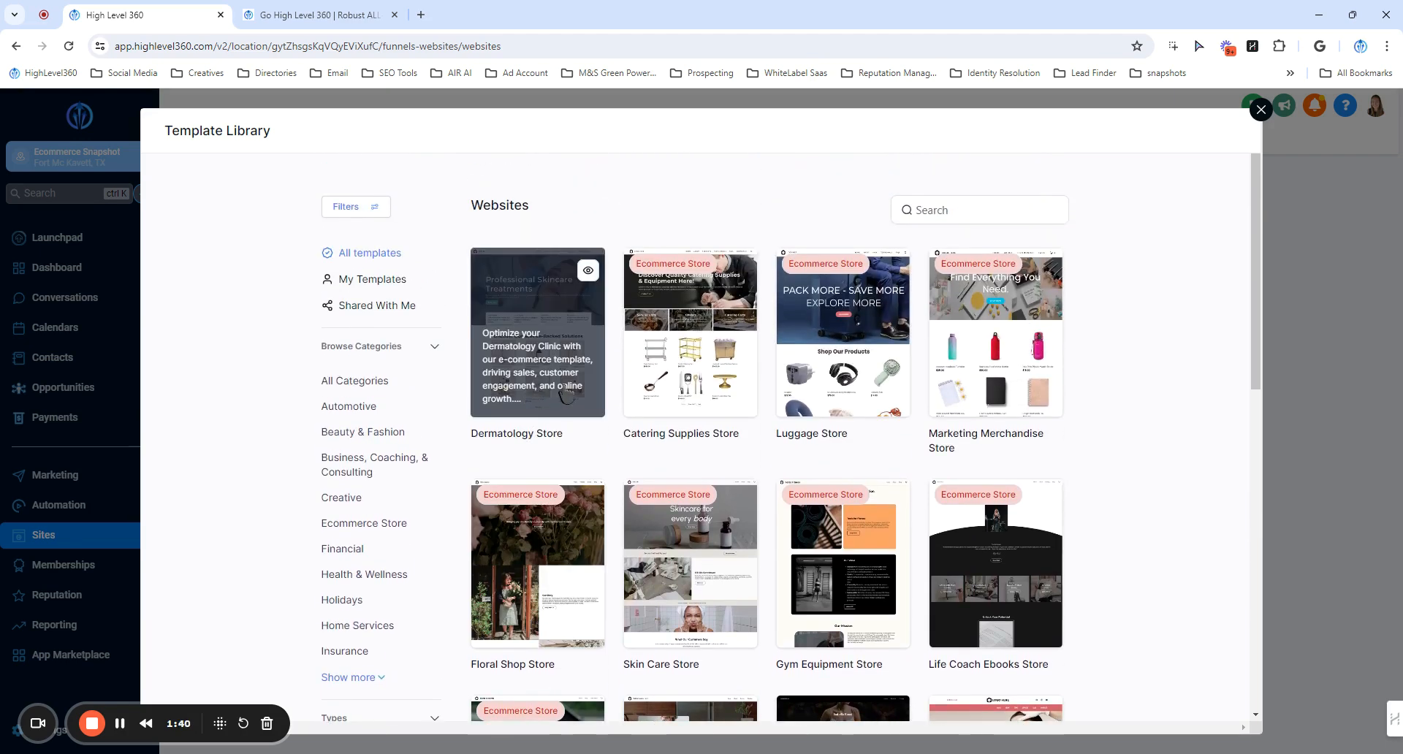
scroll(565, 396, "down", 2)
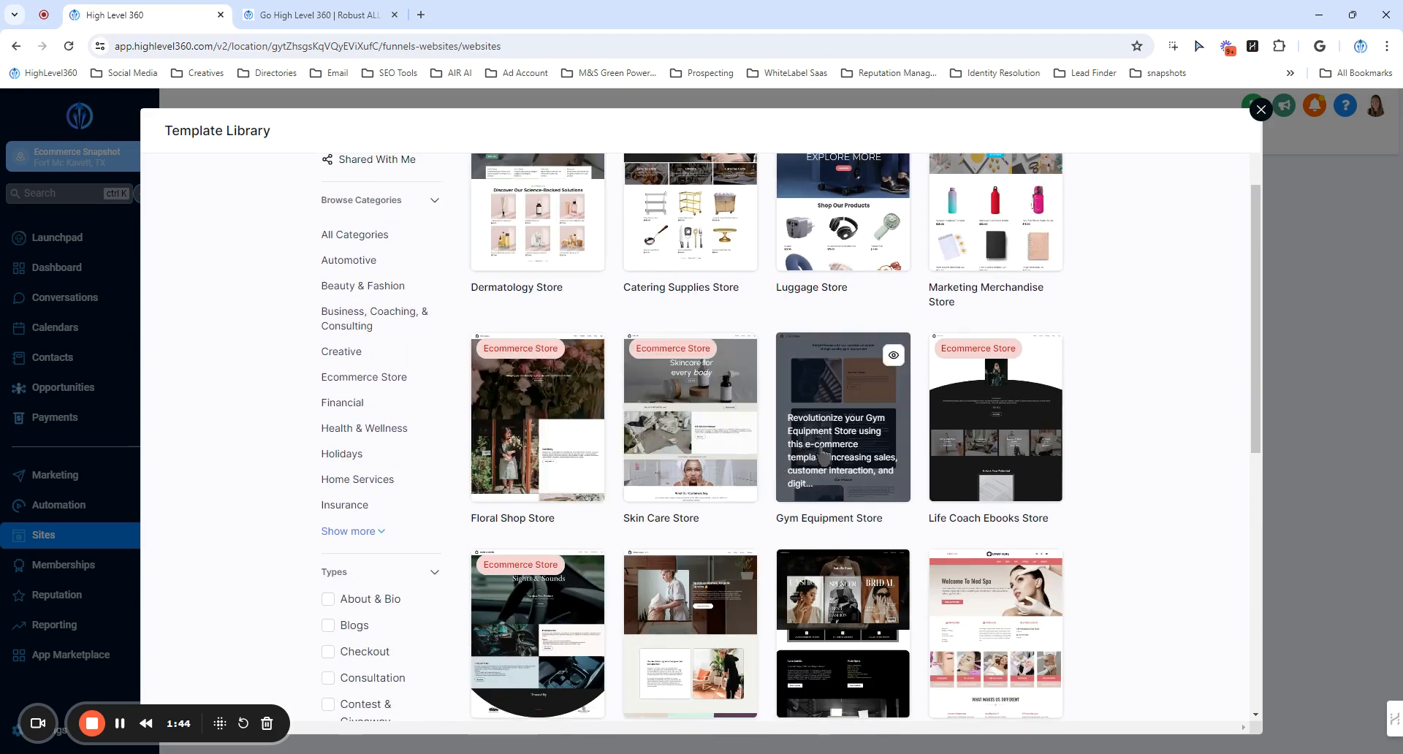
scroll(950, 461, "up", 2)
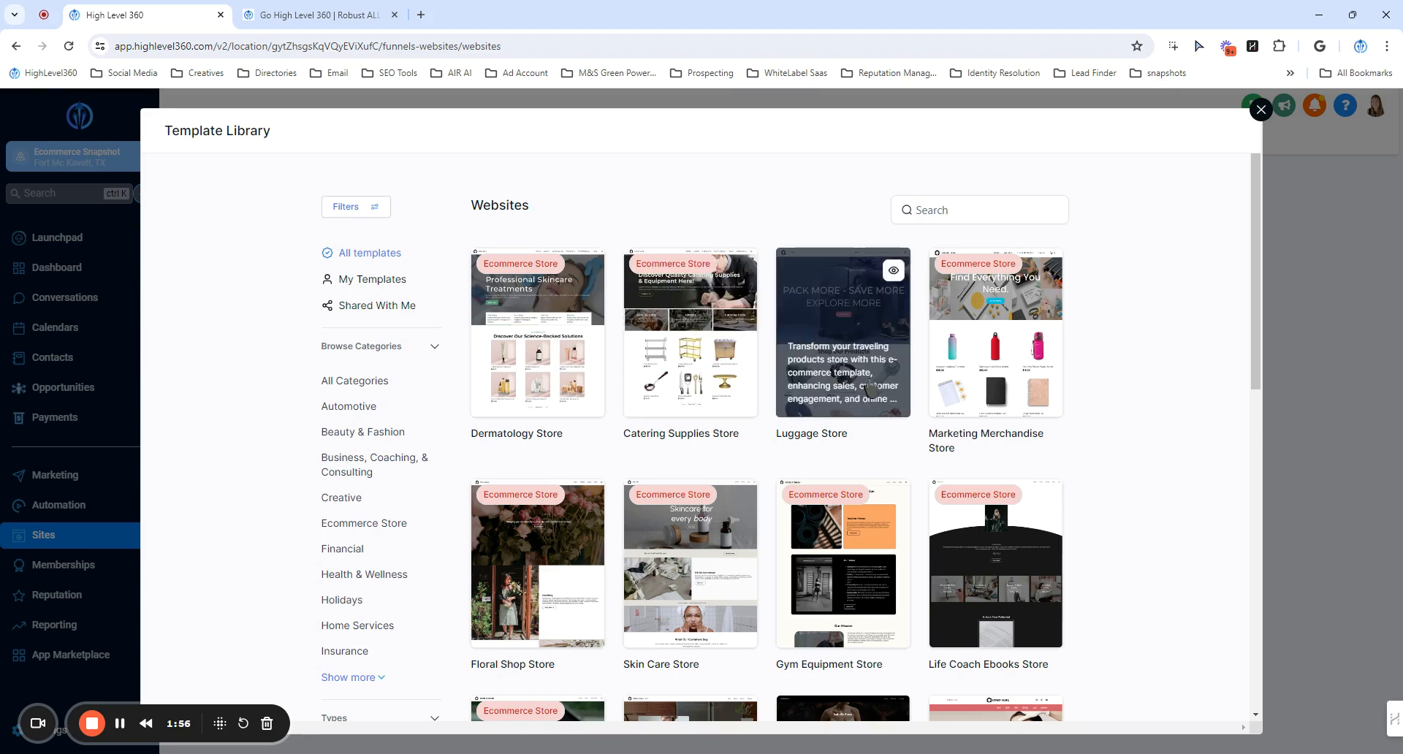
Step: Preview the Marketing Merchandise Store template and create the website from it
left_click(1046, 272)
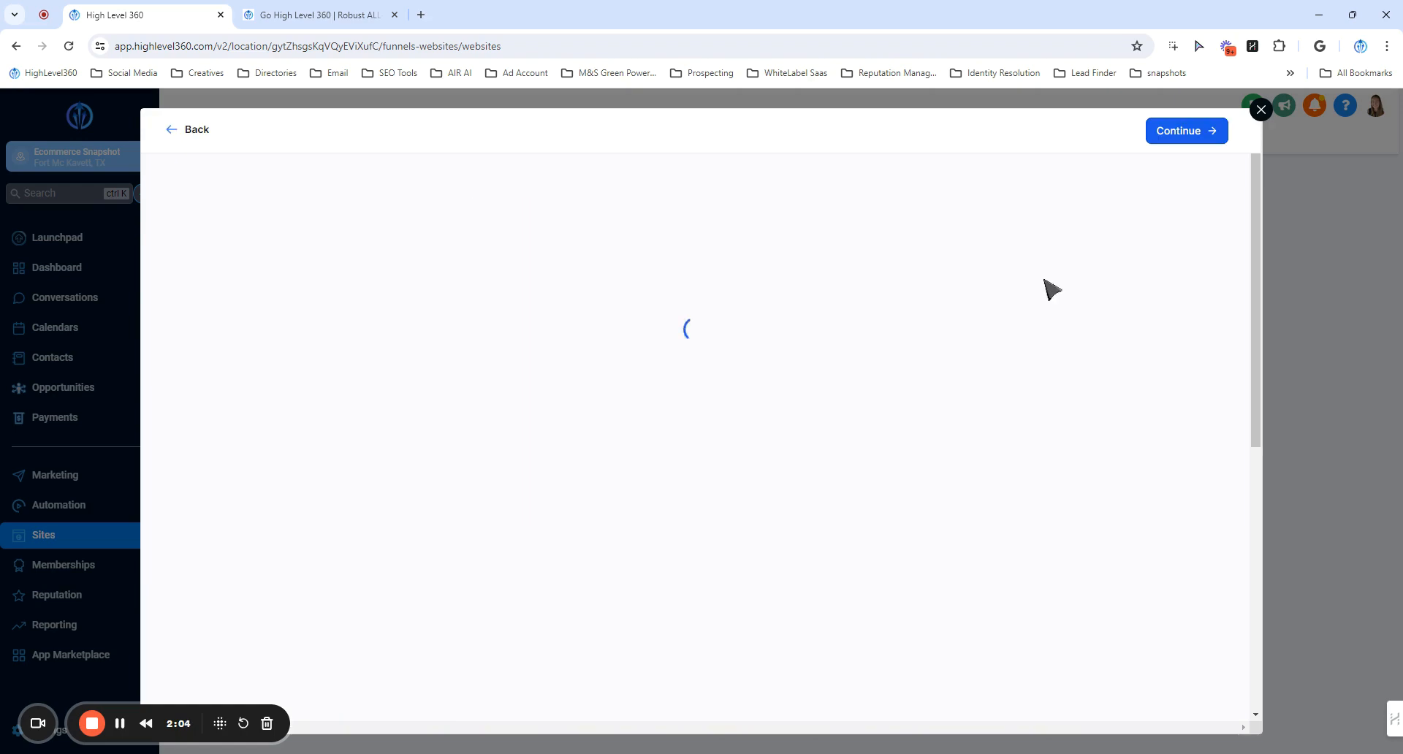
scroll(730, 468, "down", 5)
scroll(730, 488, "down", 15)
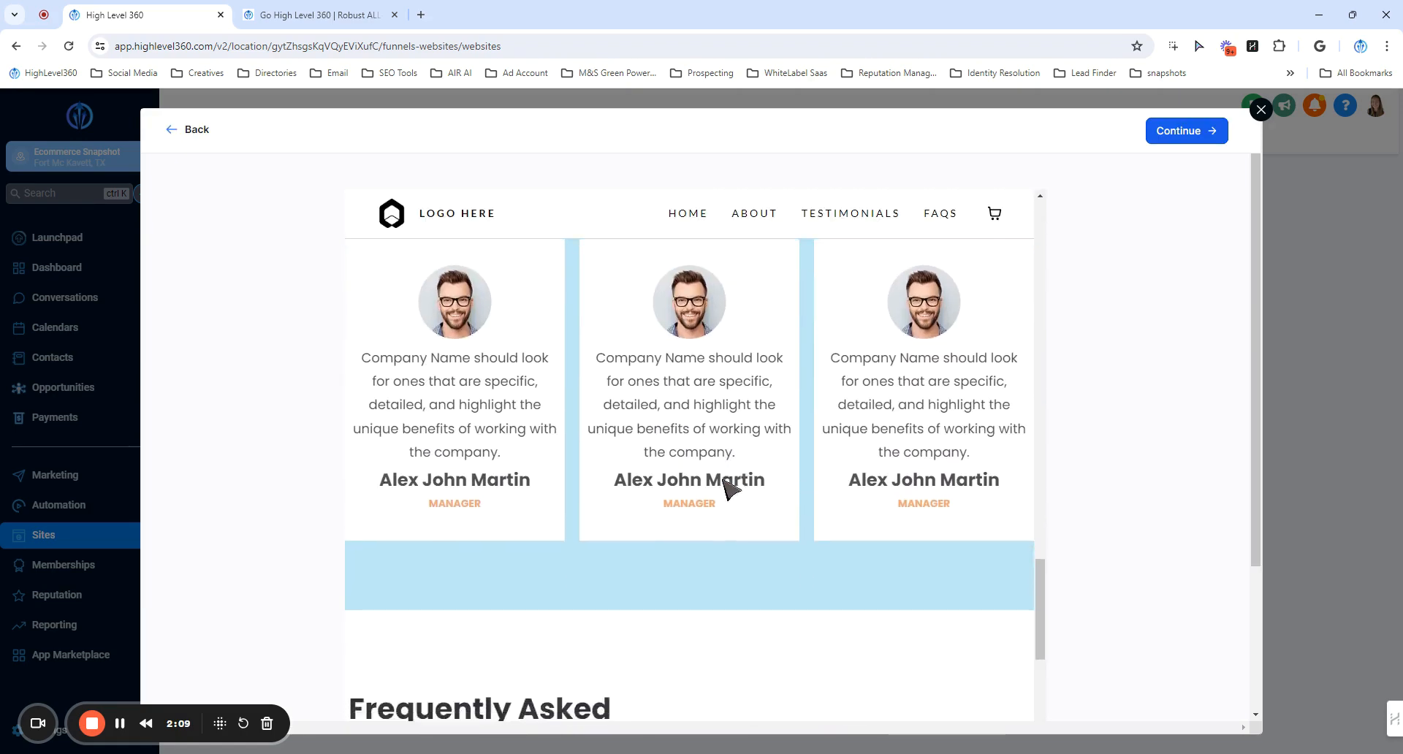
scroll(731, 488, "up", 20)
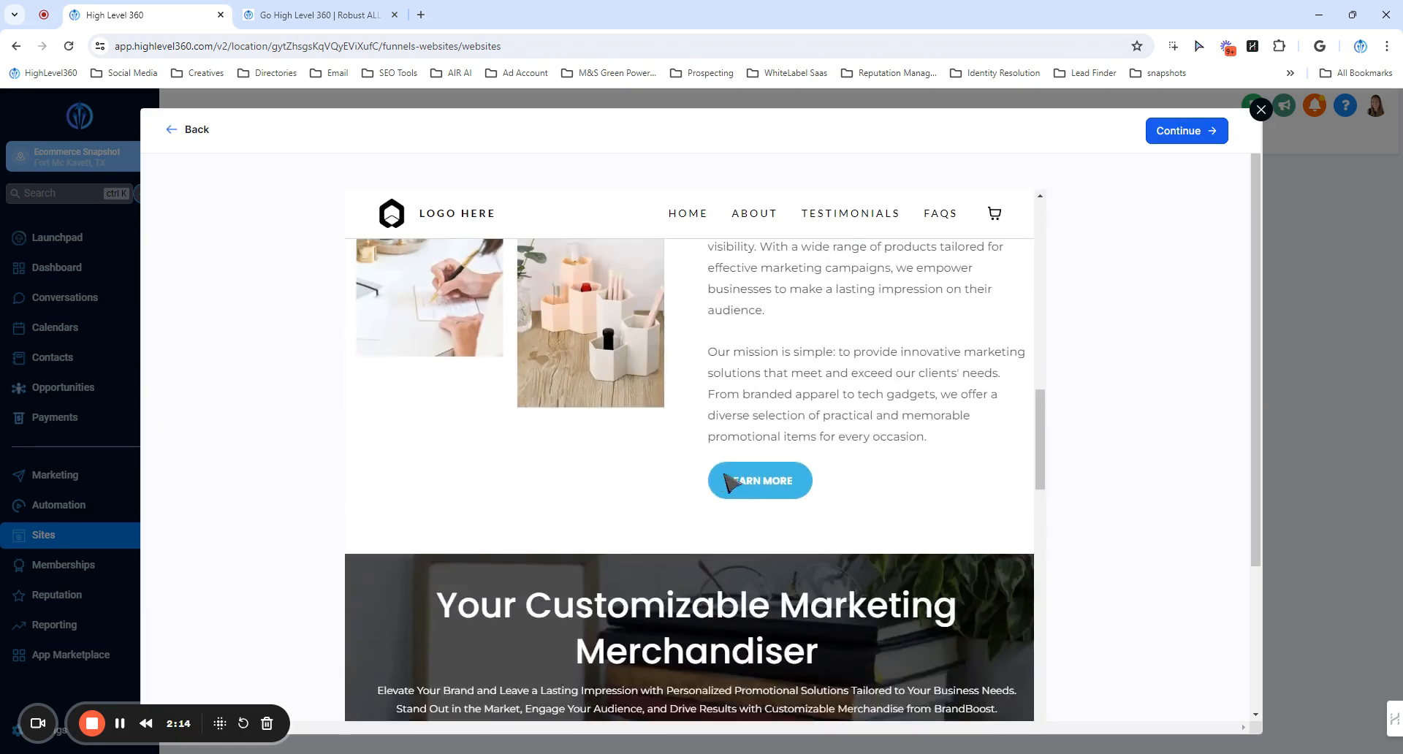
left_click(1183, 133)
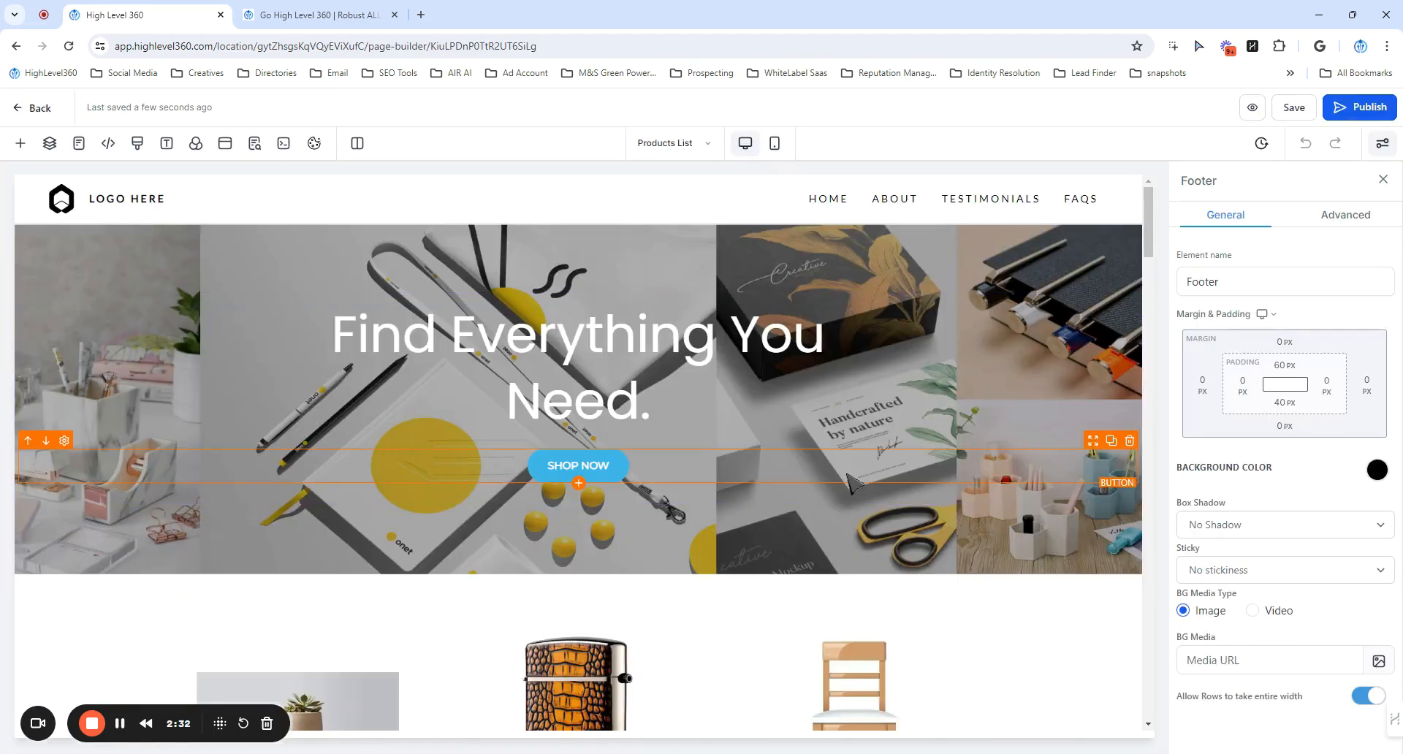
Step: Review the Products List page in the page builder, from the hero banner through the product grid to the sections below
scroll(942, 490, "down", 15)
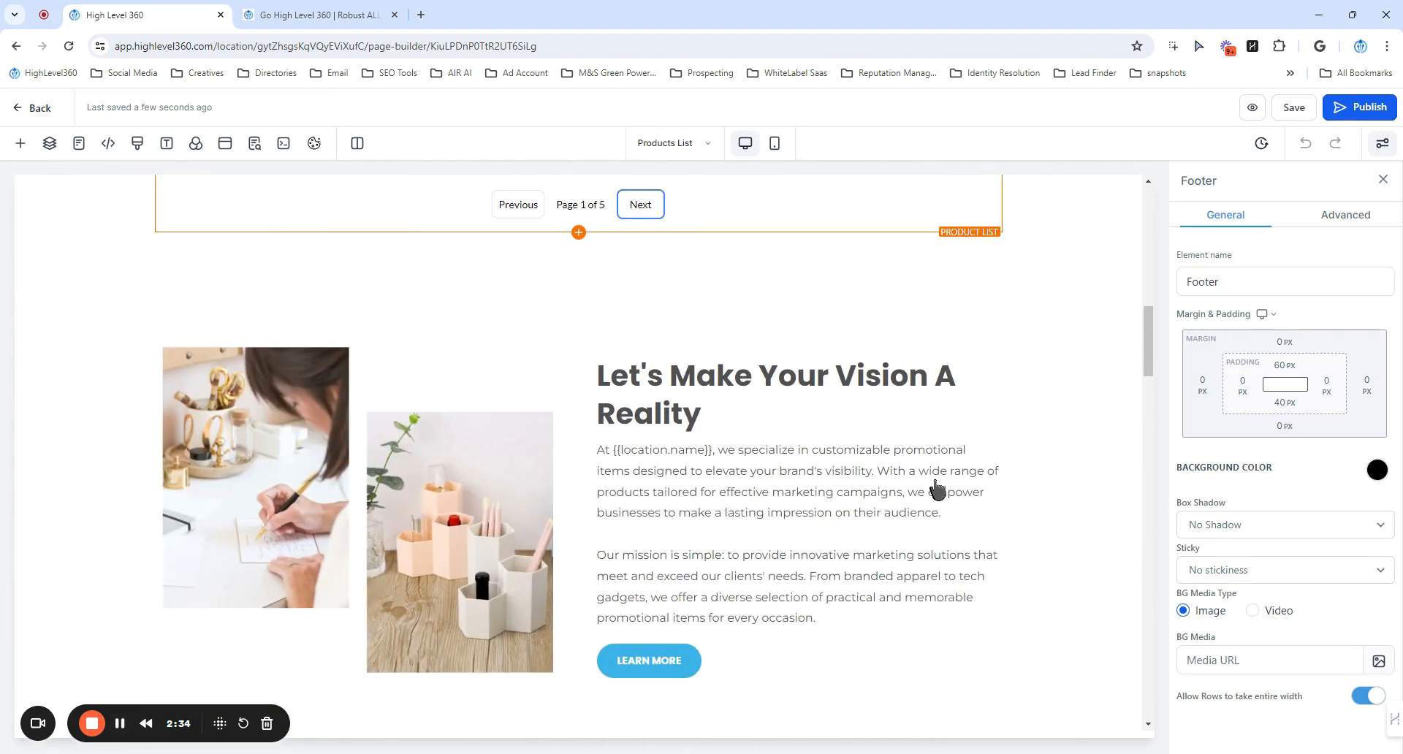
scroll(937, 489, "up", 15)
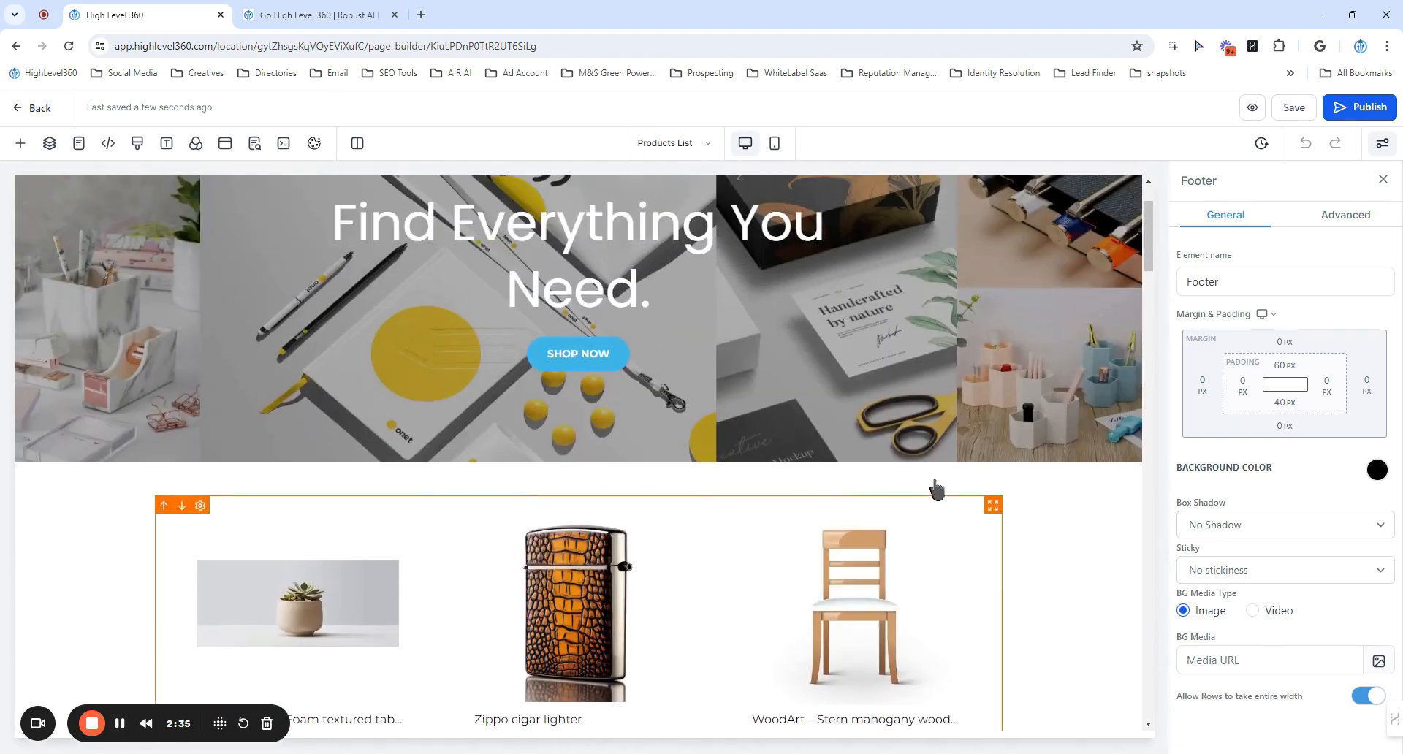
scroll(936, 491, "down", 6)
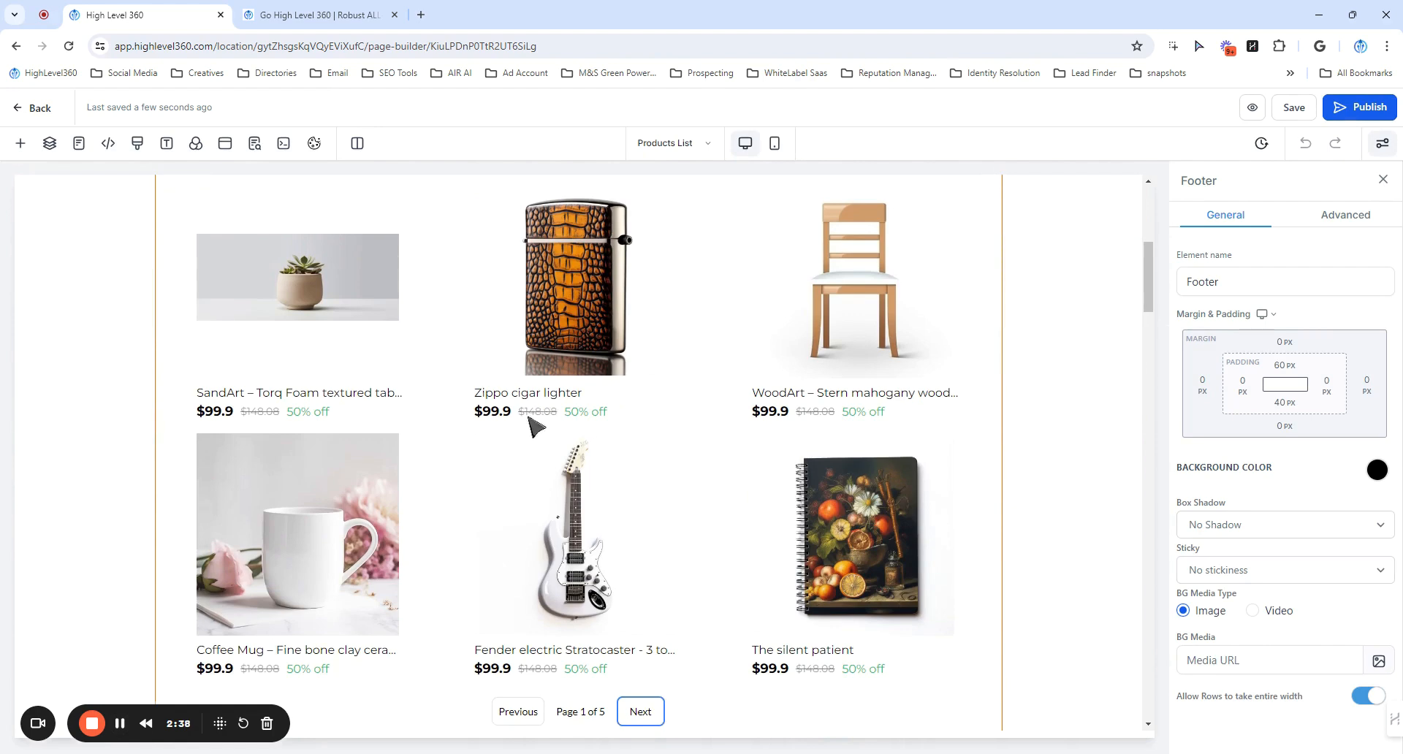
scroll(526, 398, "down", 3)
scroll(539, 401, "up", 2)
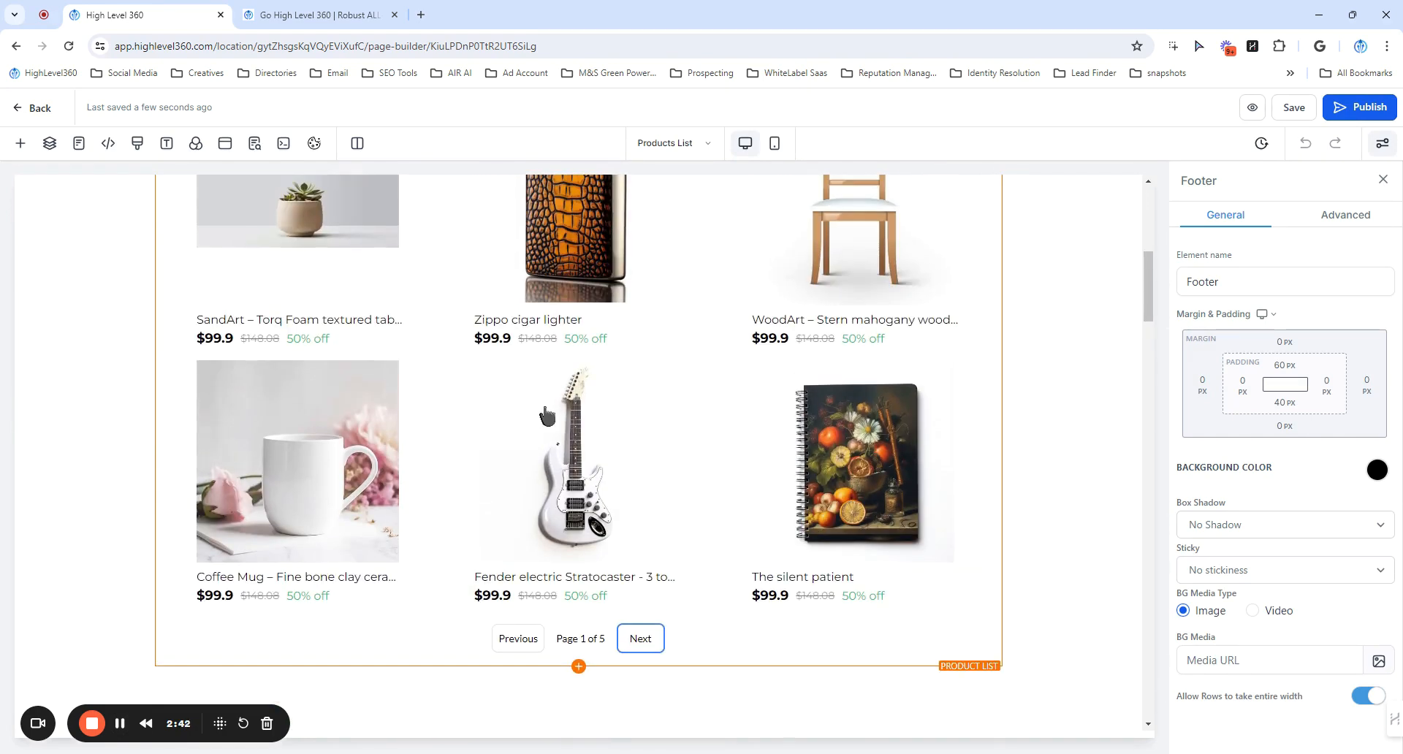
scroll(511, 468, "up", 6)
scroll(1023, 445, "down", 10)
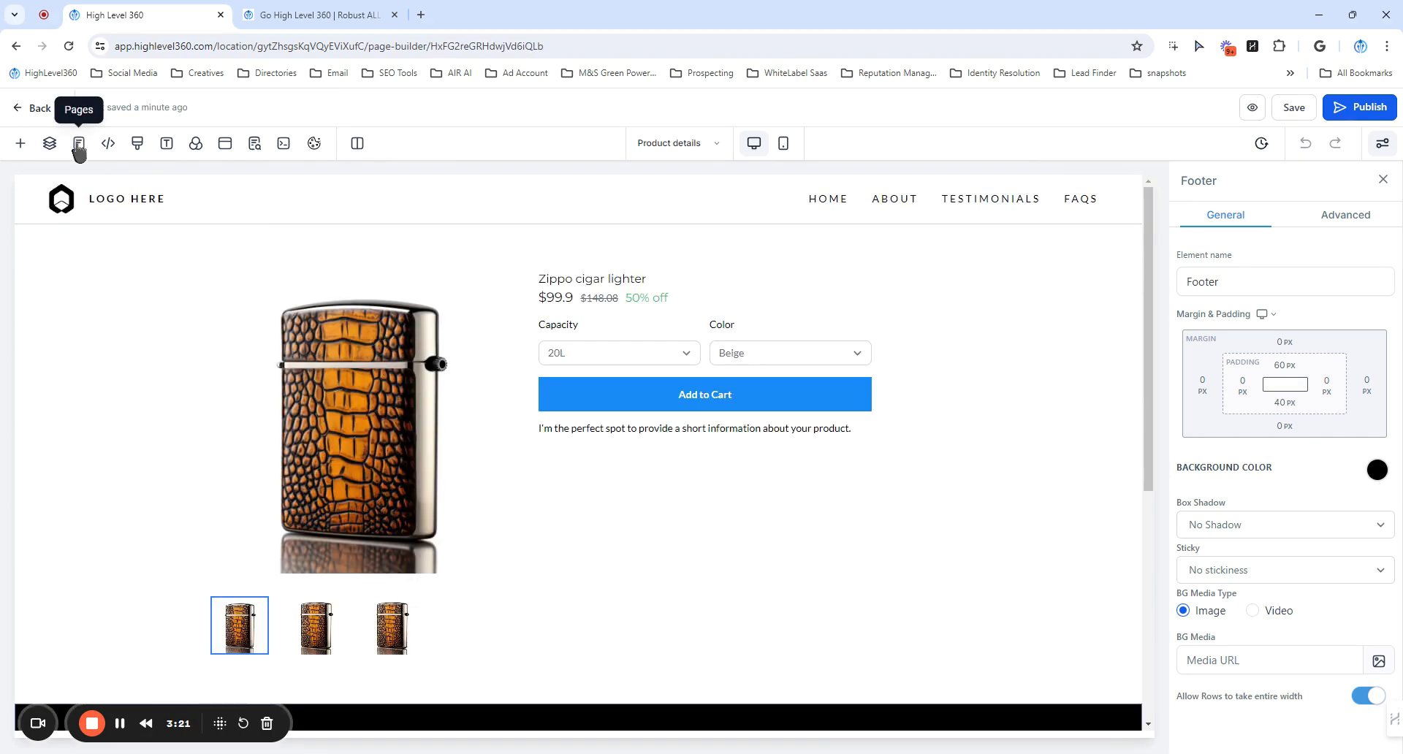
Step: Open the Cart store page, then the Checkout page, and review its contact, shipping, payment and cart summary sections
left_click(79, 145)
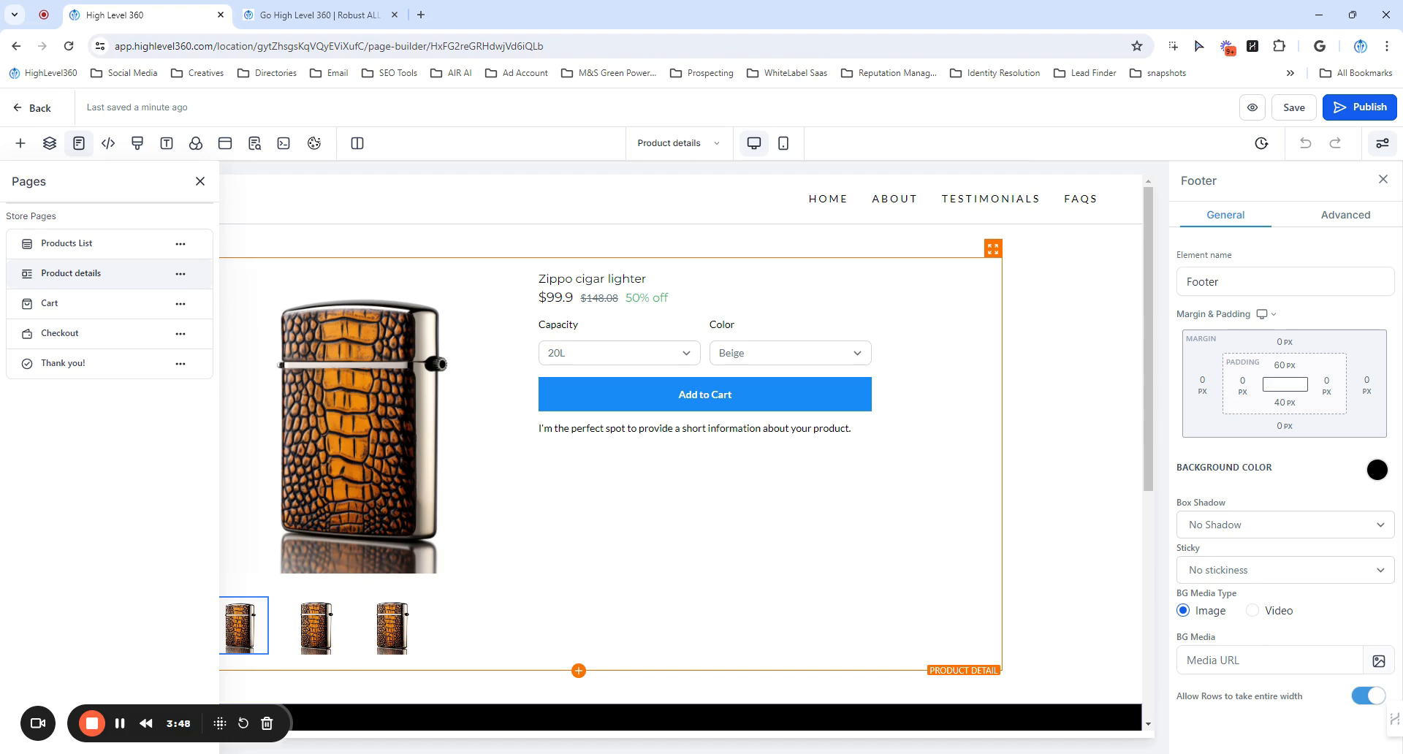
left_click(82, 303)
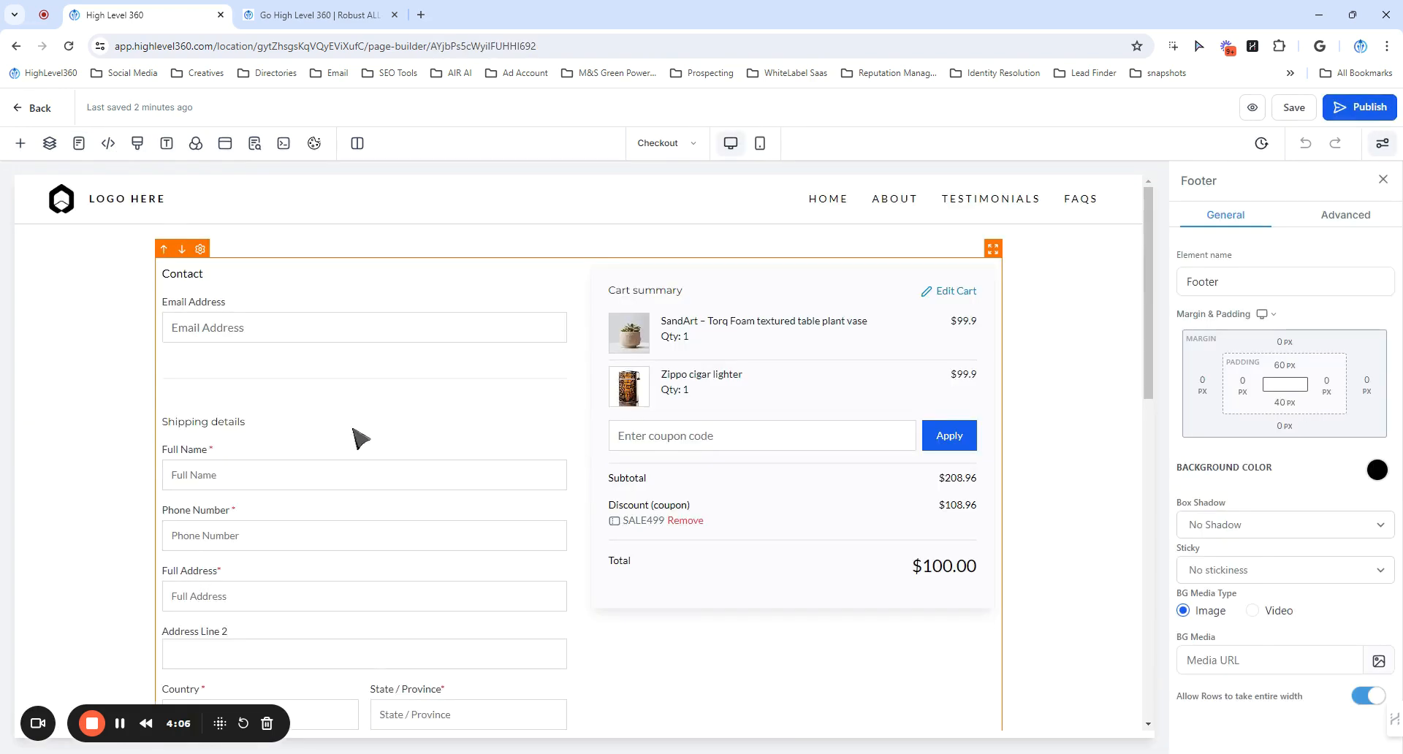
scroll(314, 440, "down", 4)
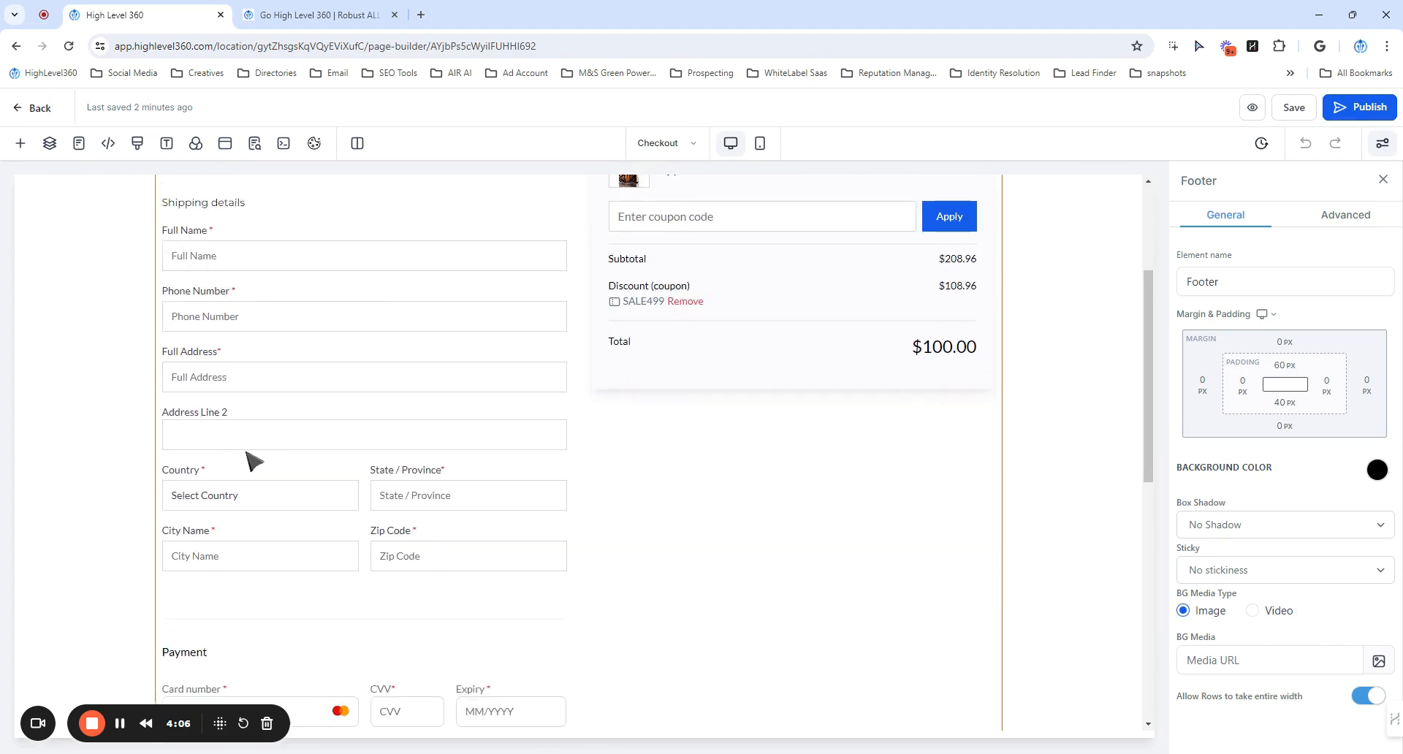
scroll(269, 438, "up", 4)
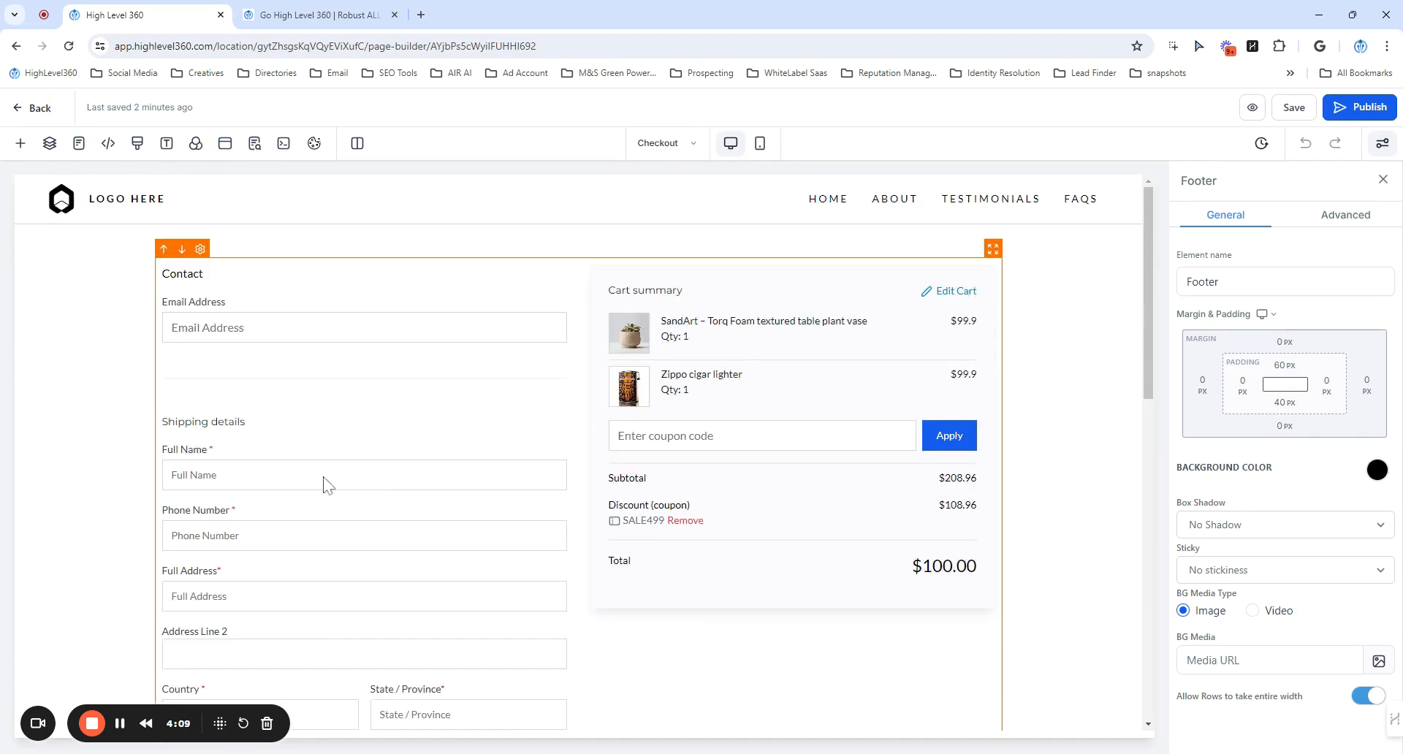
scroll(319, 479, "down", 5)
scroll(319, 479, "up", 5)
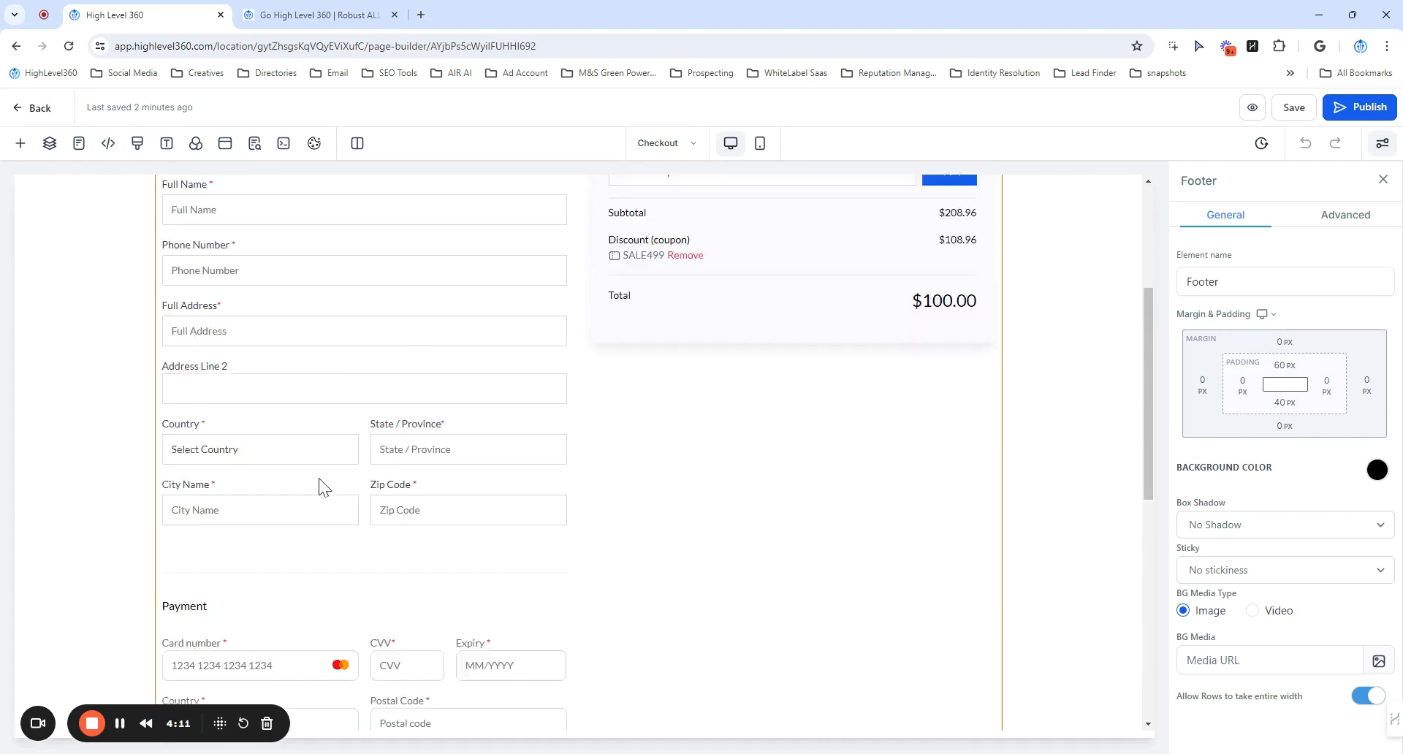
Step: Open the Thank you! store page and review its order summary and shipping address sections
left_click(79, 143)
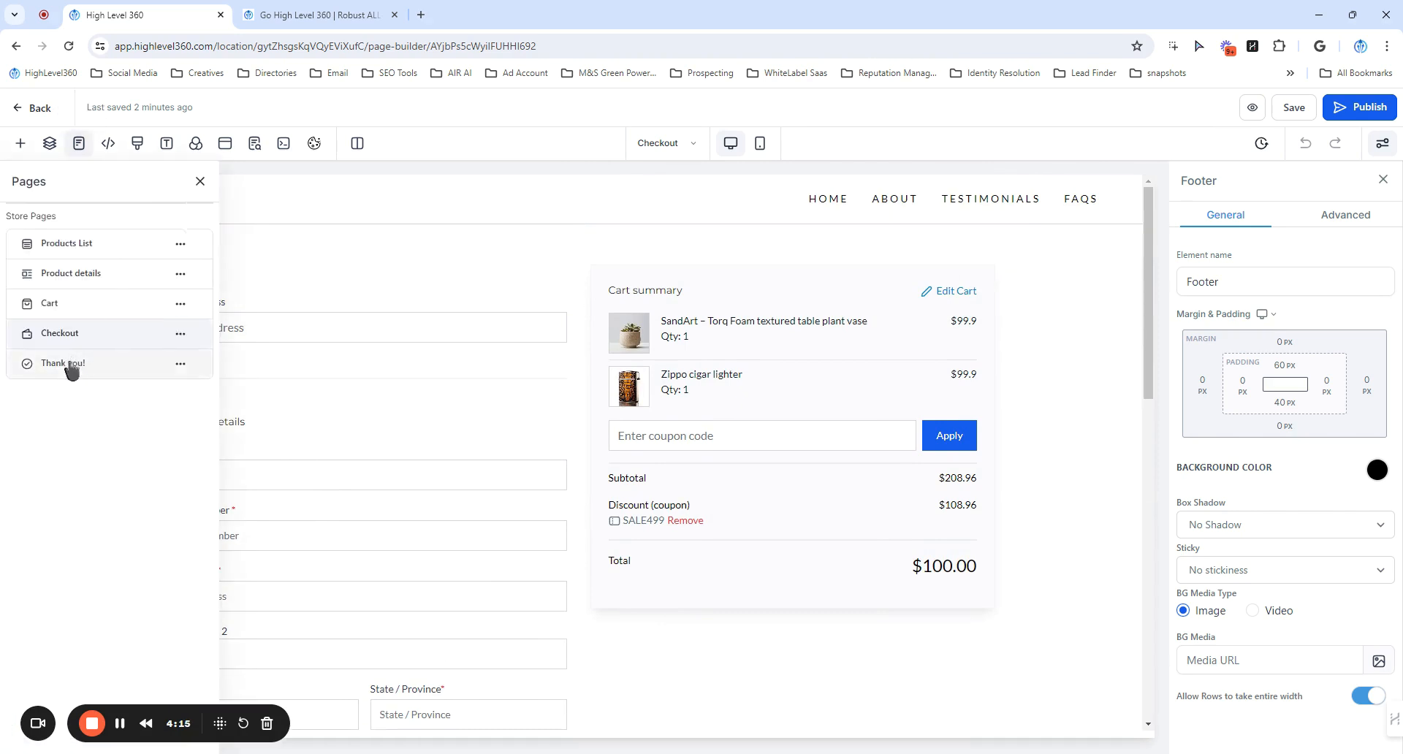
left_click(64, 364)
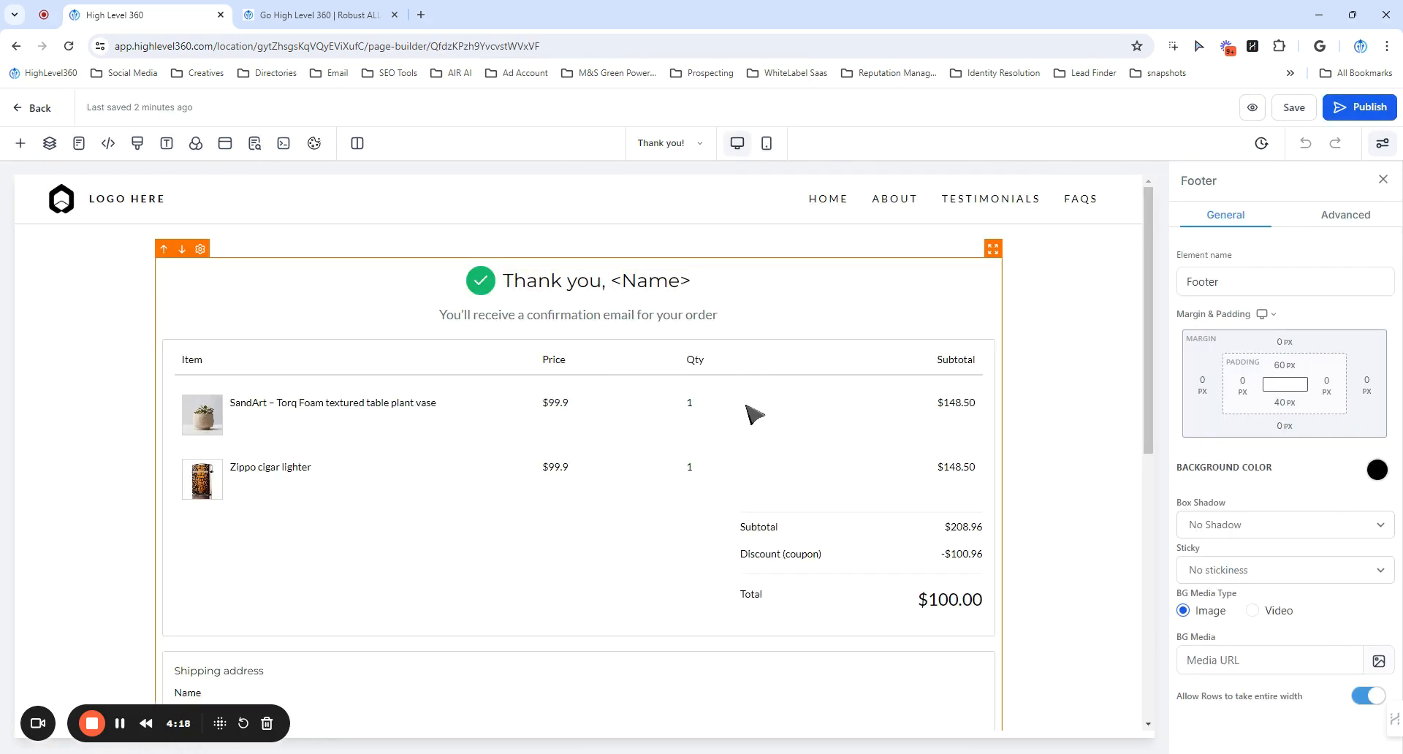
scroll(758, 422, "down", 8)
scroll(1020, 387, "up", 8)
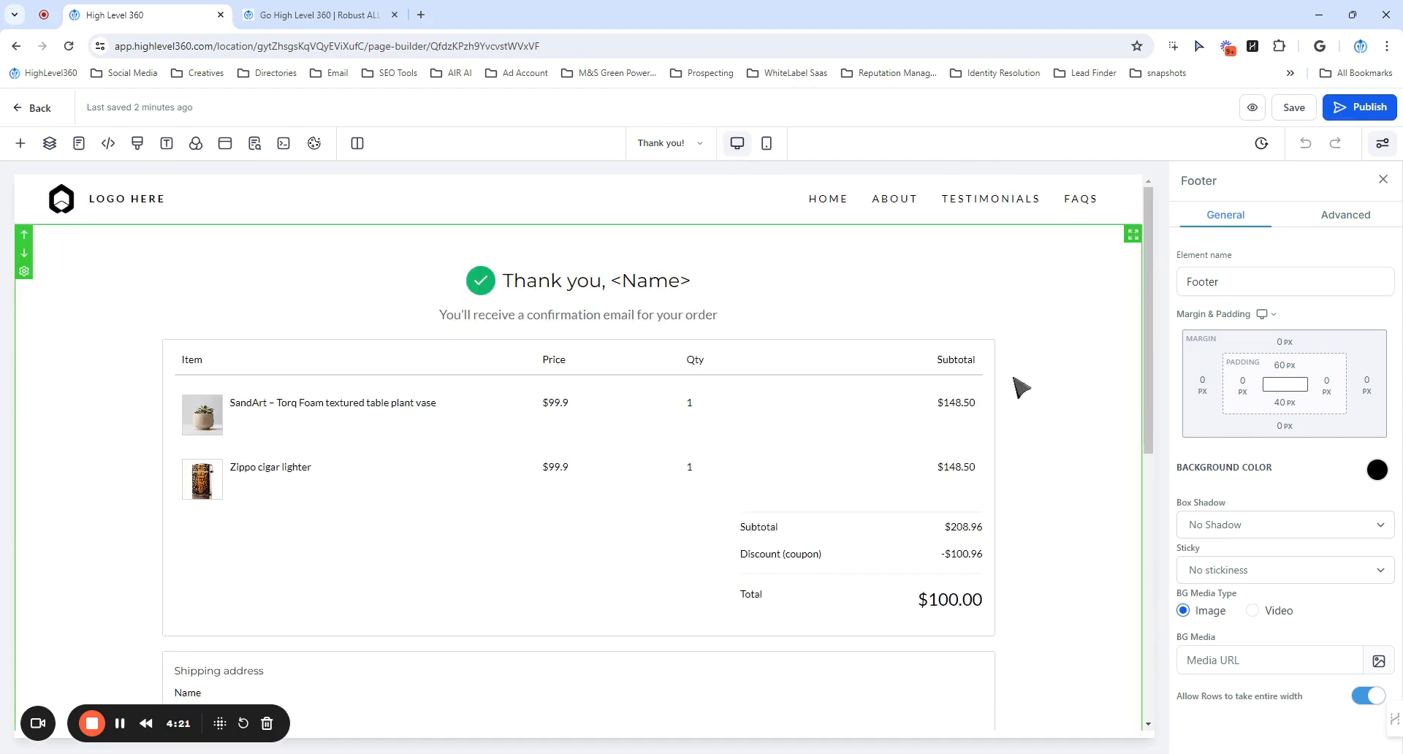
scroll(570, 453, "down", 3)
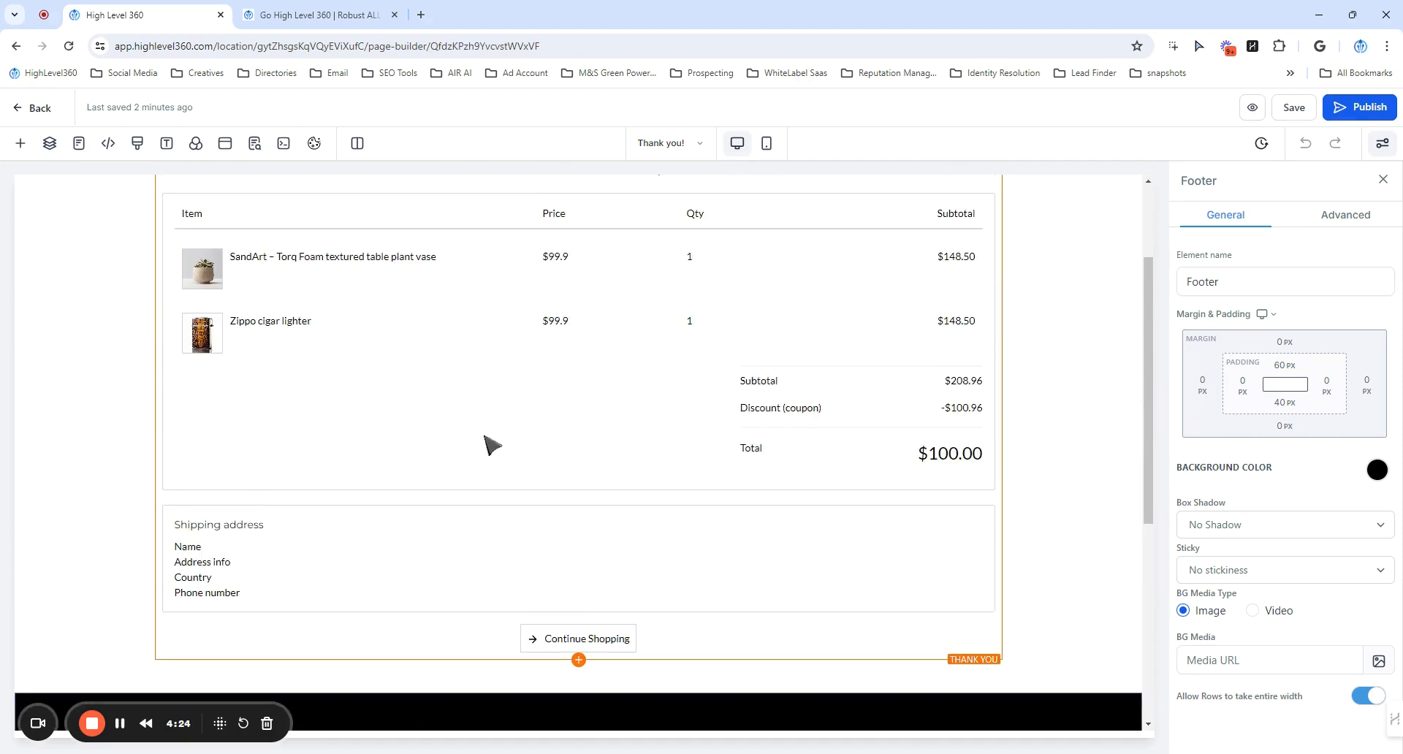
scroll(499, 393, "up", 3)
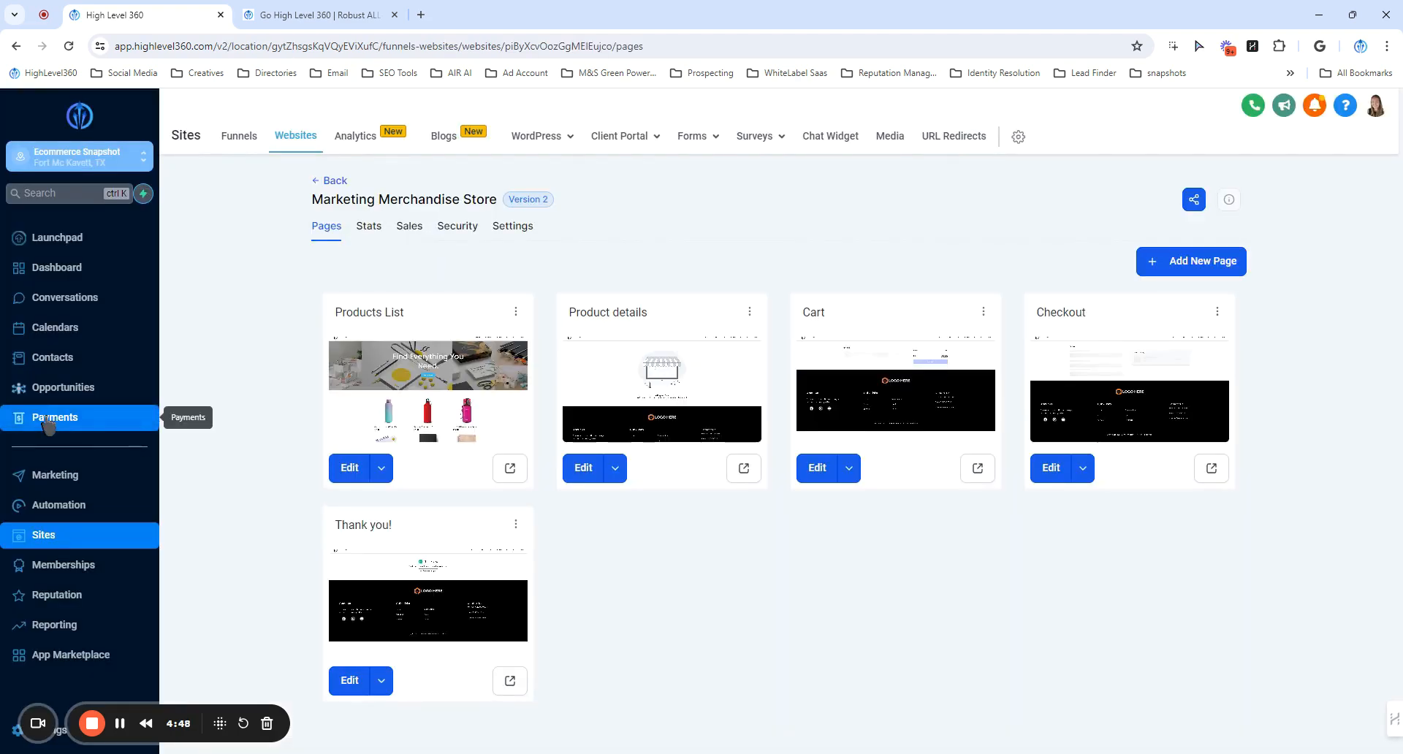
Step: Open the payment settings' Receipts section and switch automatic sales receipts for payments off and back on
left_click(73, 421)
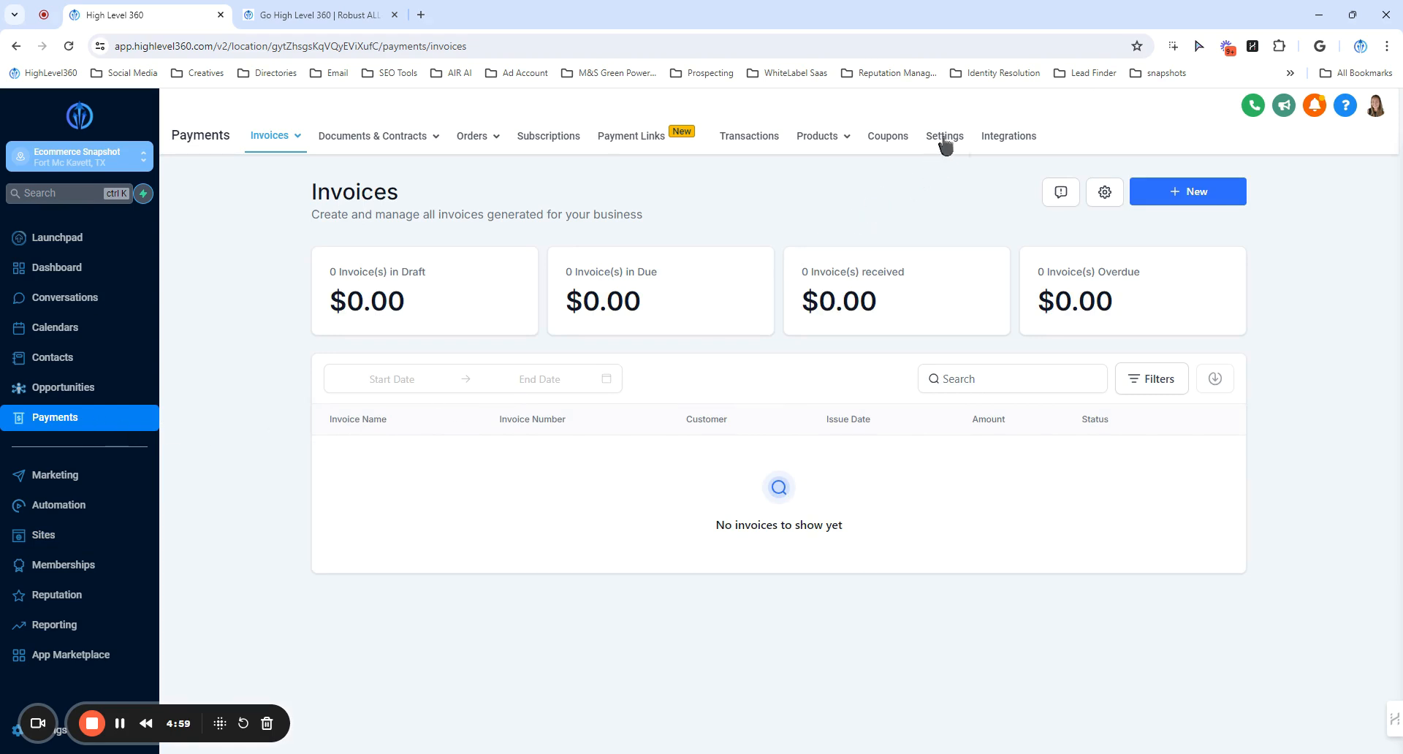
left_click(945, 139)
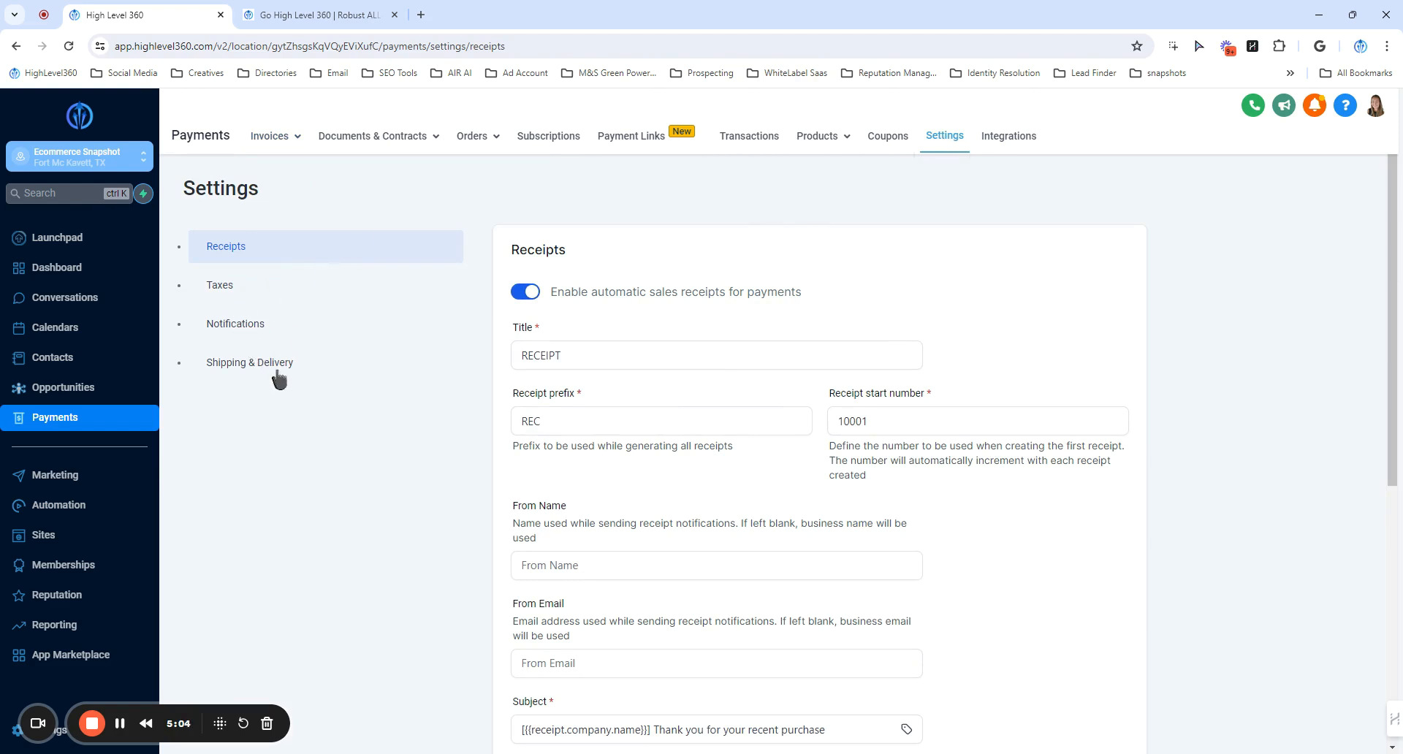
scroll(589, 260, "down", 1)
left_click(592, 282)
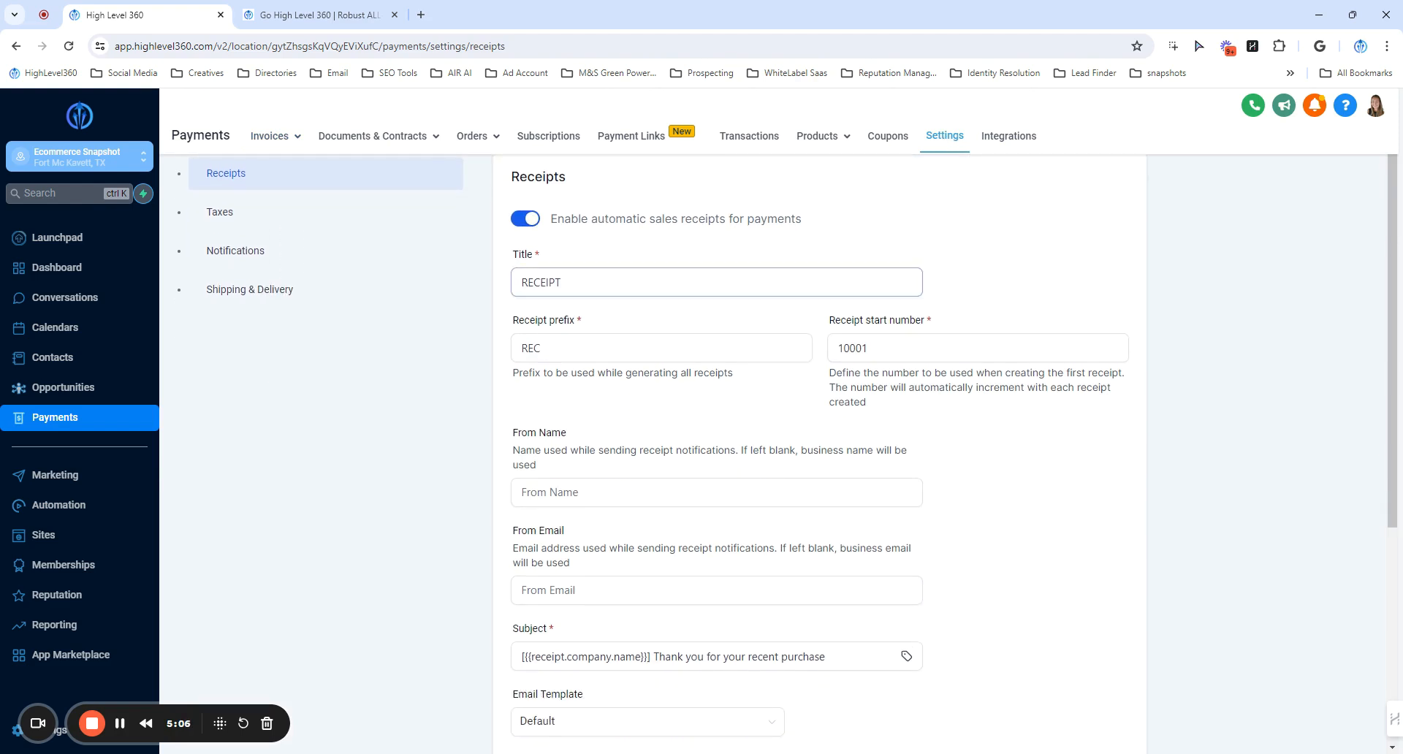
left_click(534, 221)
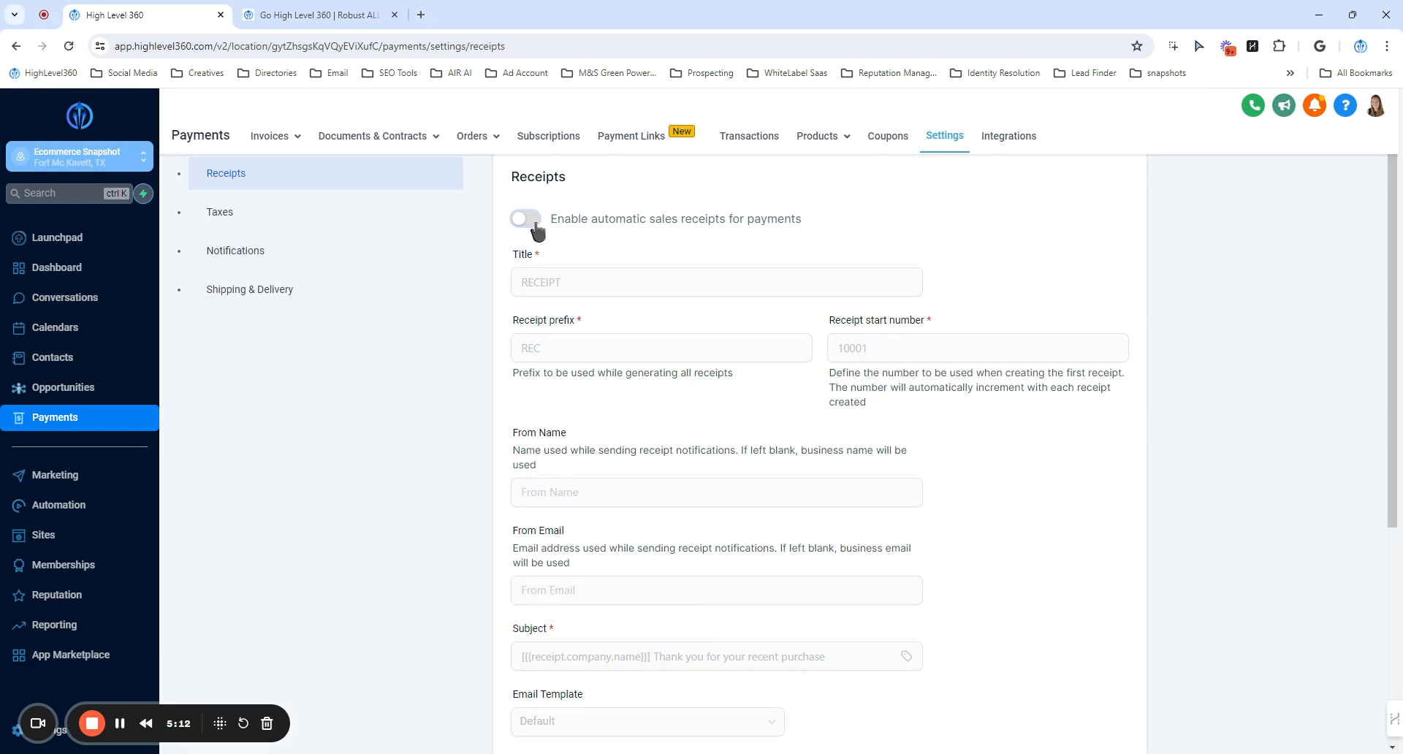
left_click(525, 219)
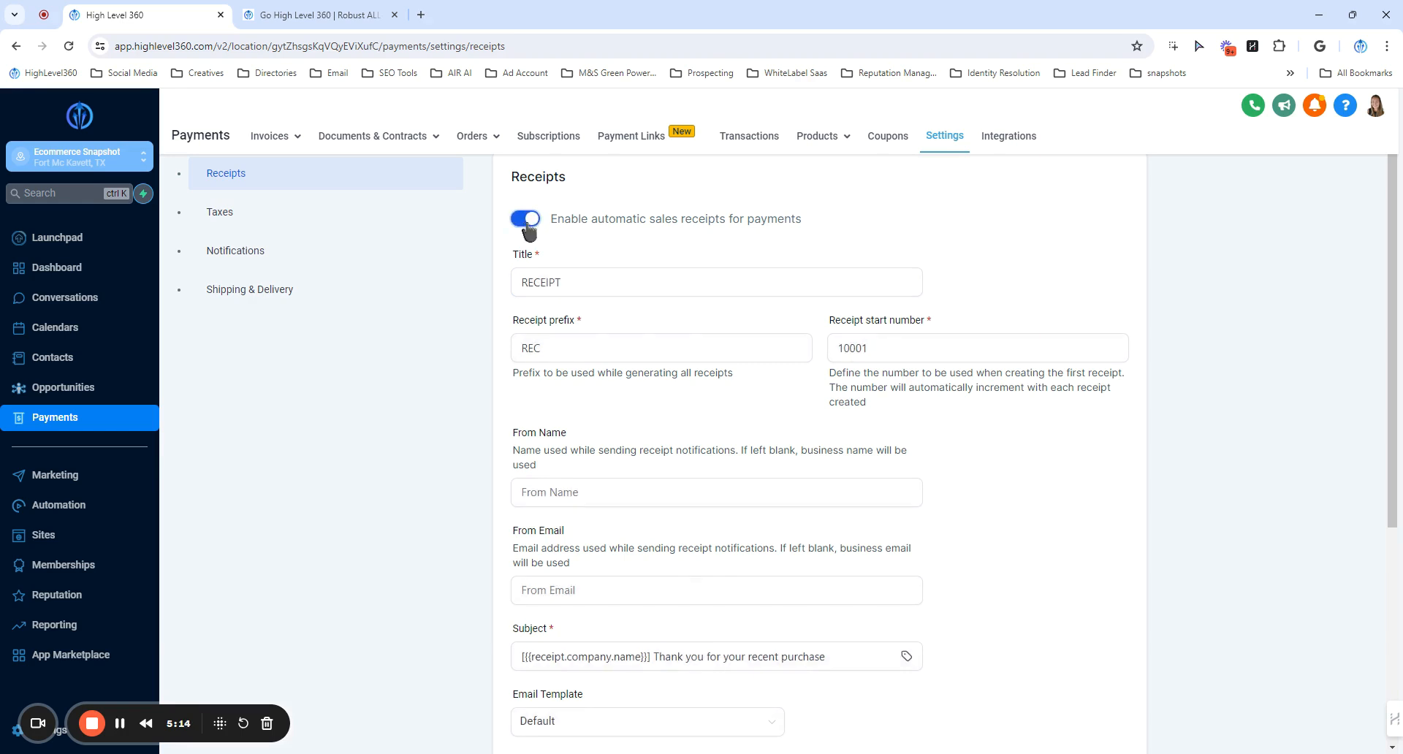
Step: Review the receipt title, receipt prefix and receipt start number fields
scroll(582, 237, "down", 1)
left_click_drag(577, 210, 502, 213)
left_click(581, 211)
scroll(603, 224, "up", 1)
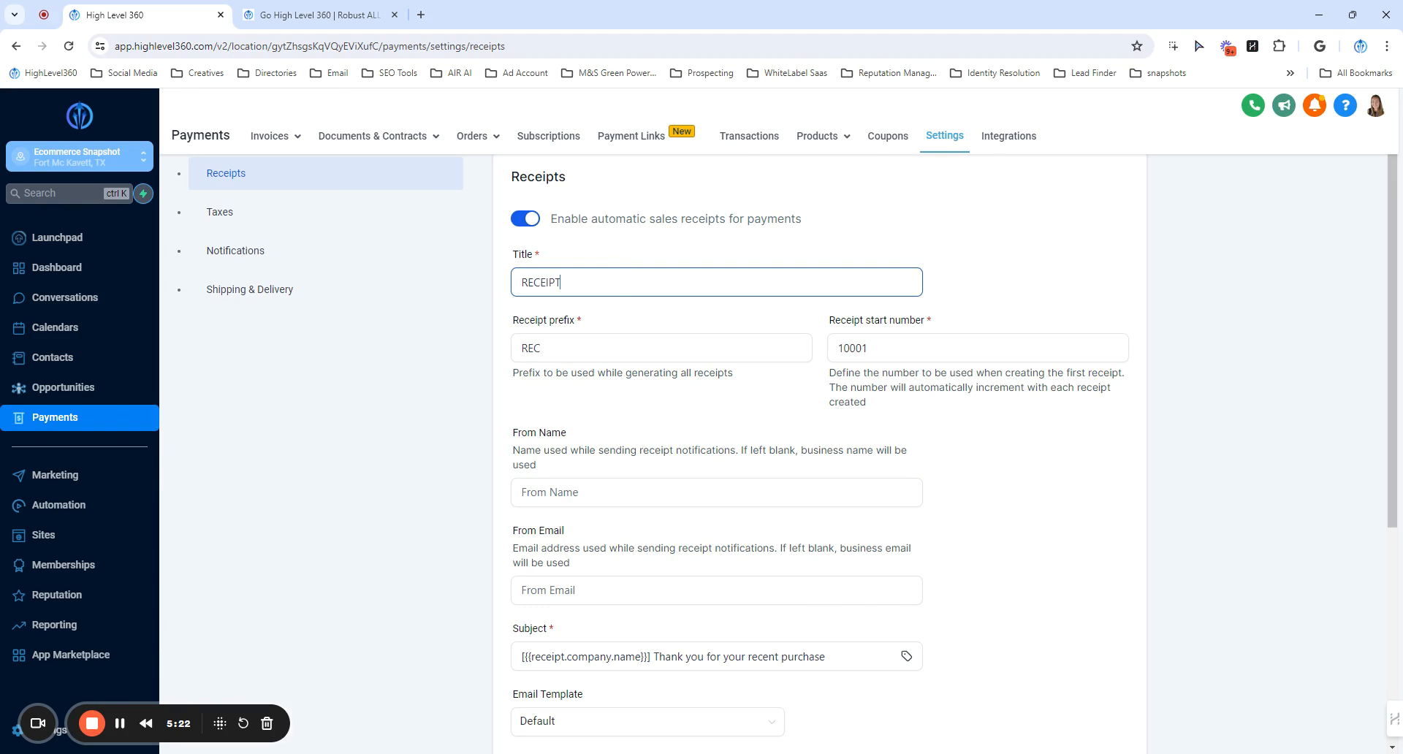
left_click(593, 343)
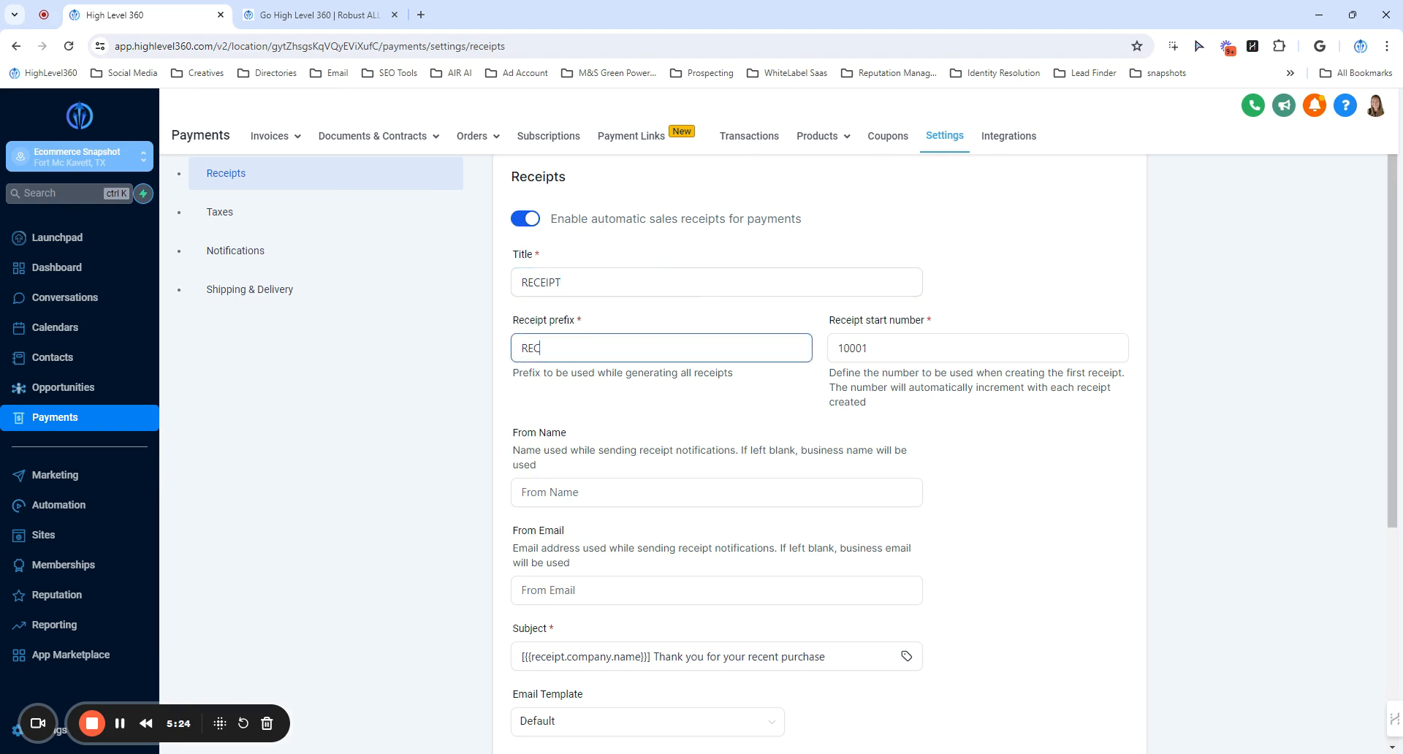
scroll(618, 346, "down", 1)
left_click(841, 281)
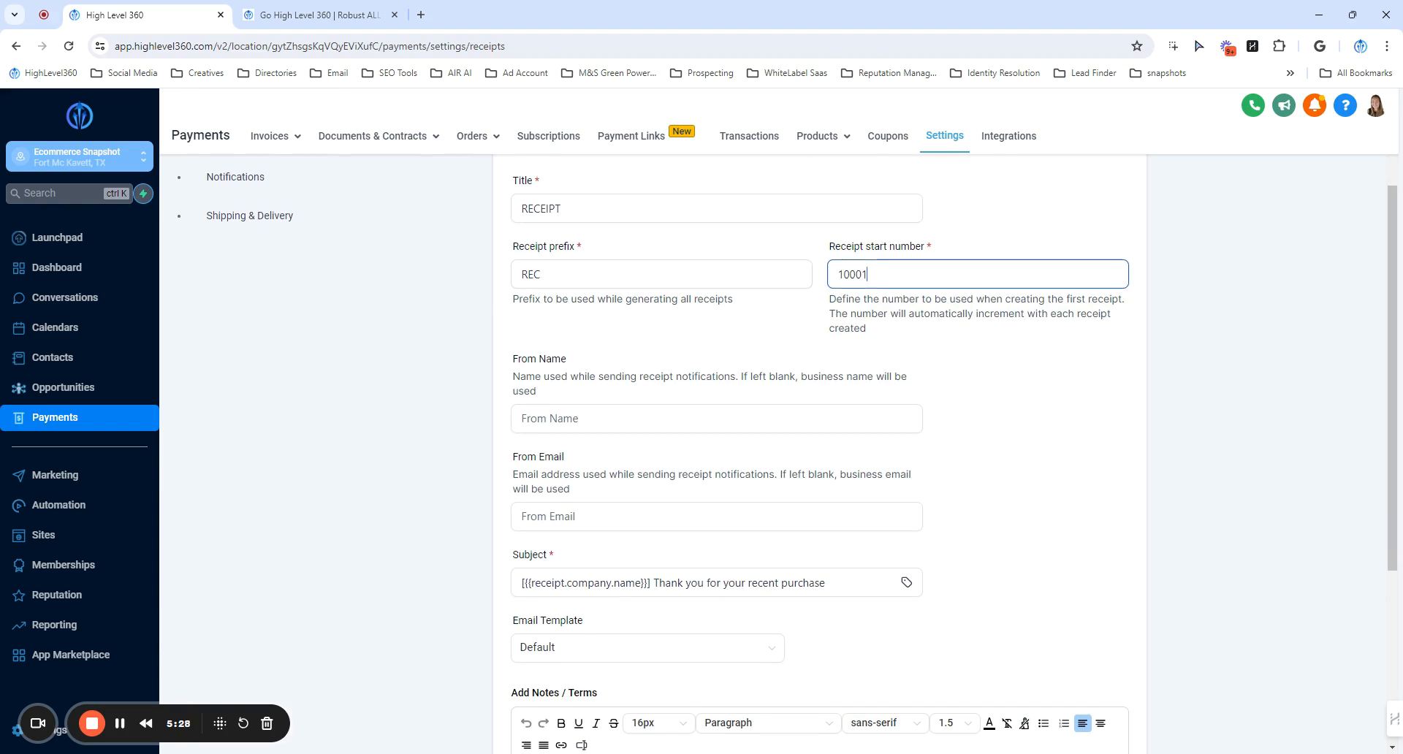
Step: Check the receipt's sender name, sender email, subject, email template and notes fields, and save the receipt settings
scroll(841, 281, "down", 2)
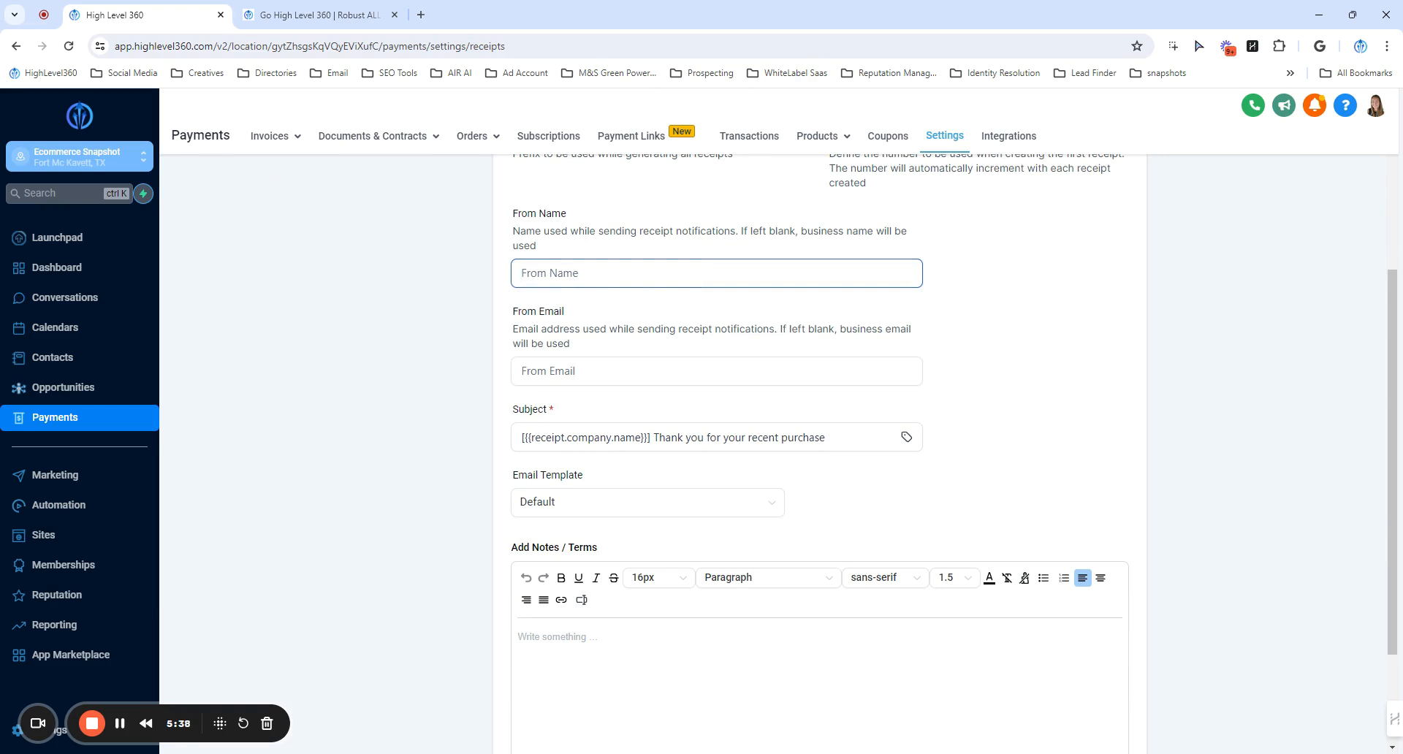
left_click(561, 371)
scroll(560, 368, "down", 1)
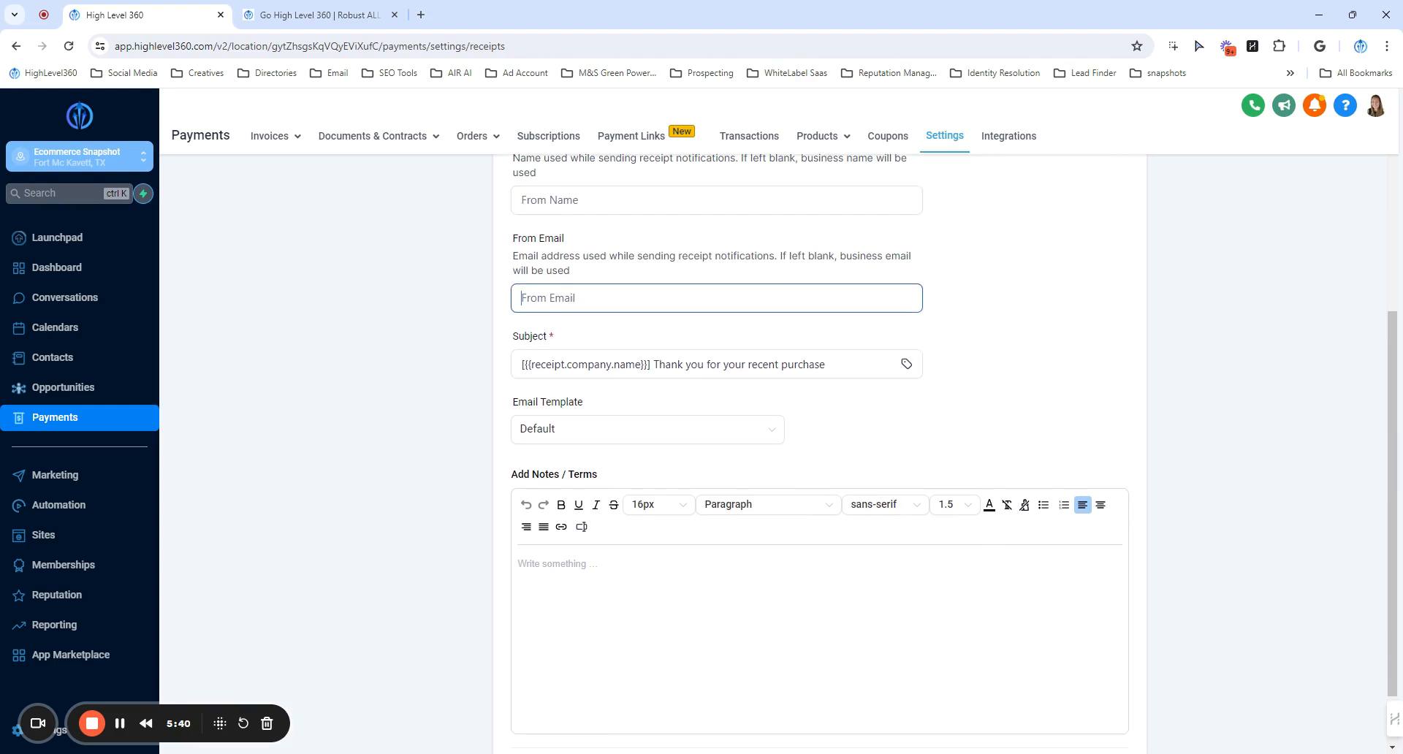
left_click(560, 364)
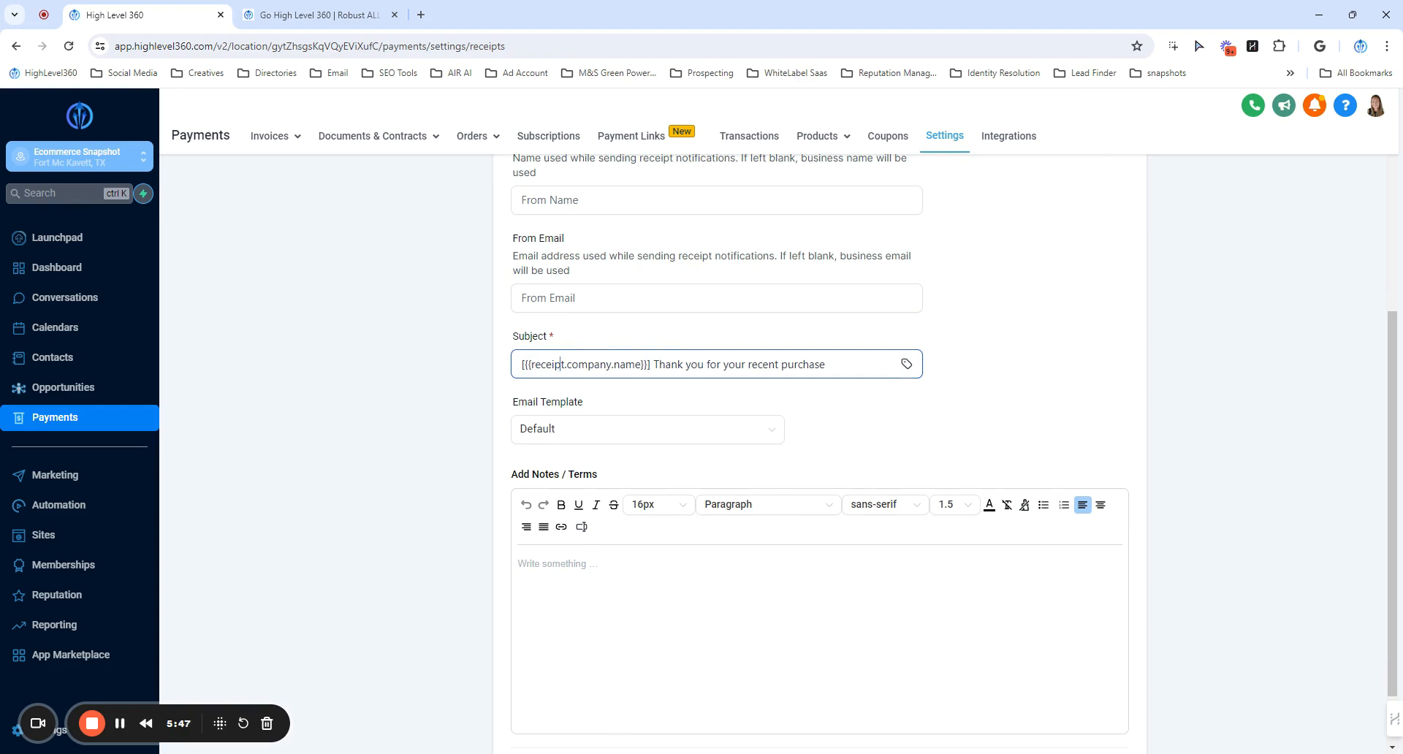
scroll(635, 360, "down", 1)
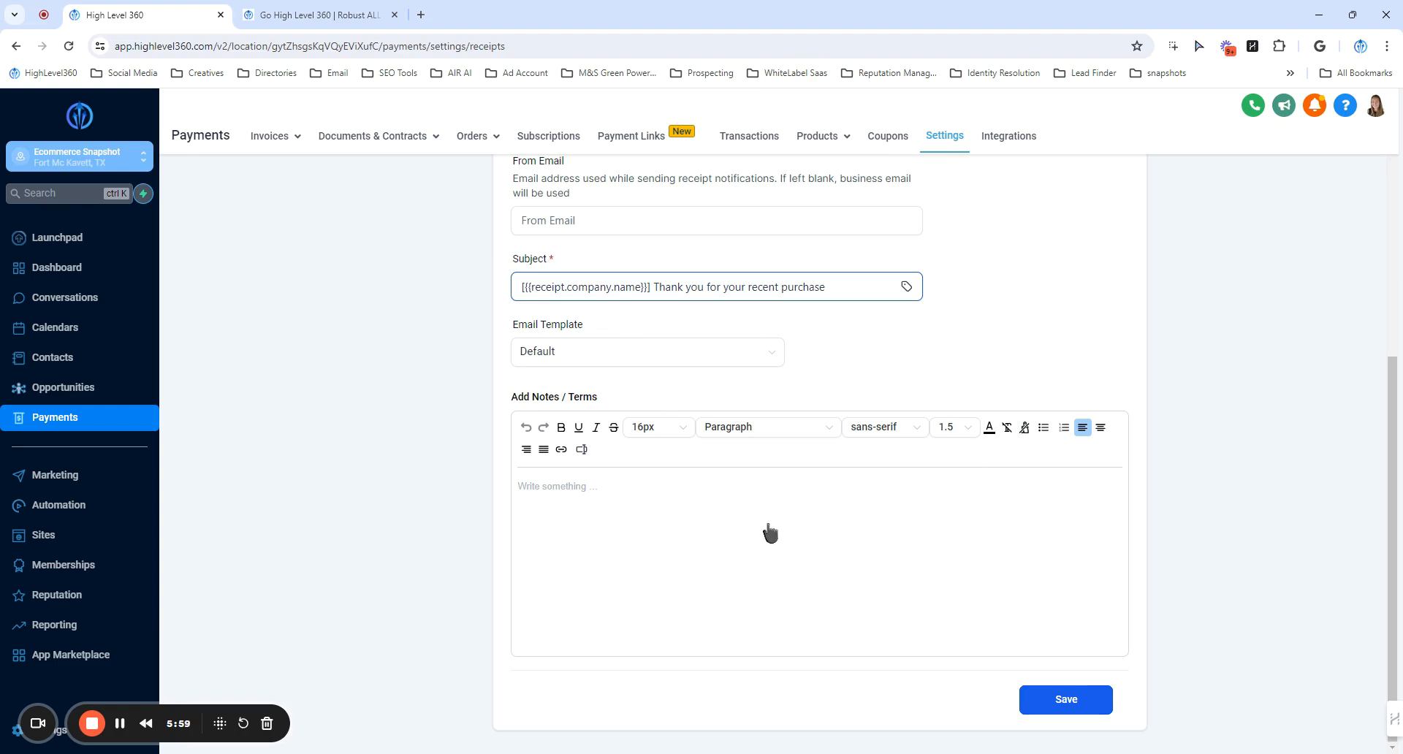
left_click(544, 493)
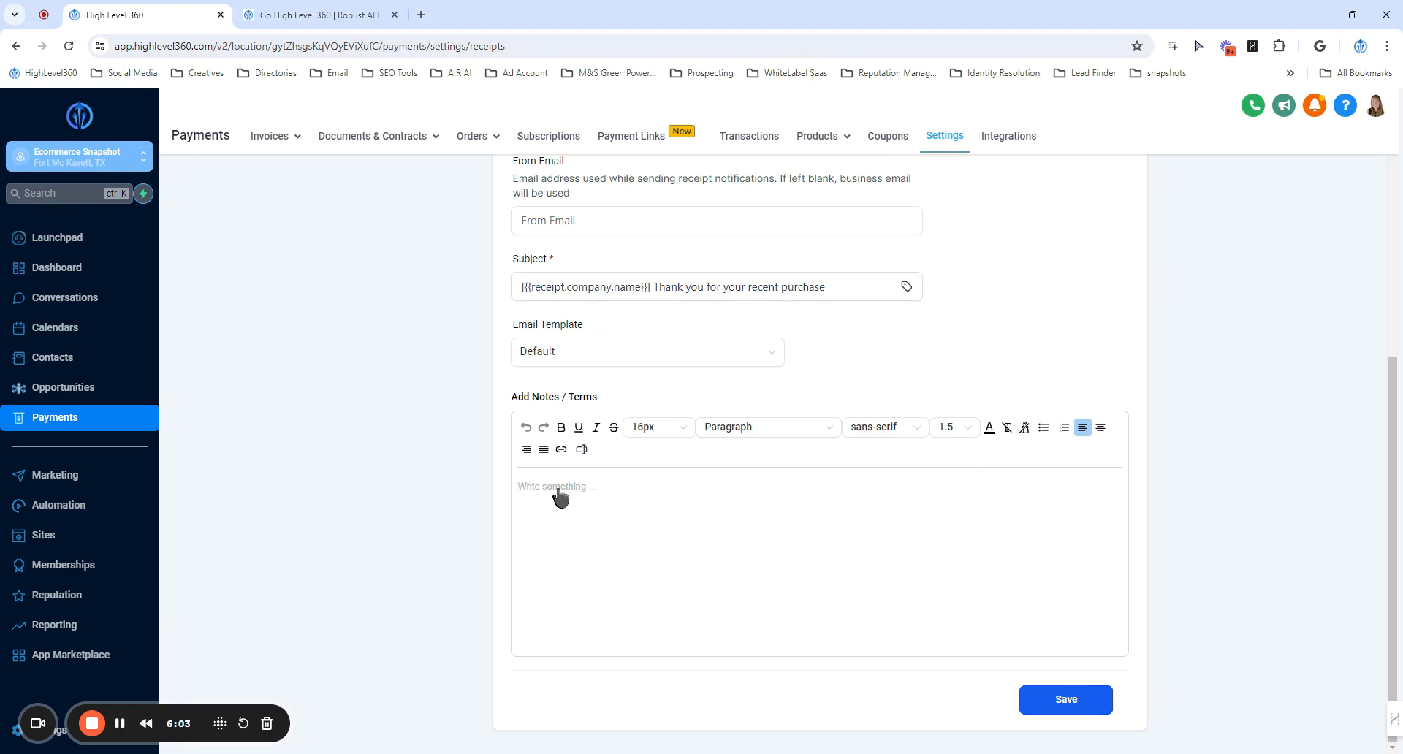
left_click(1060, 702)
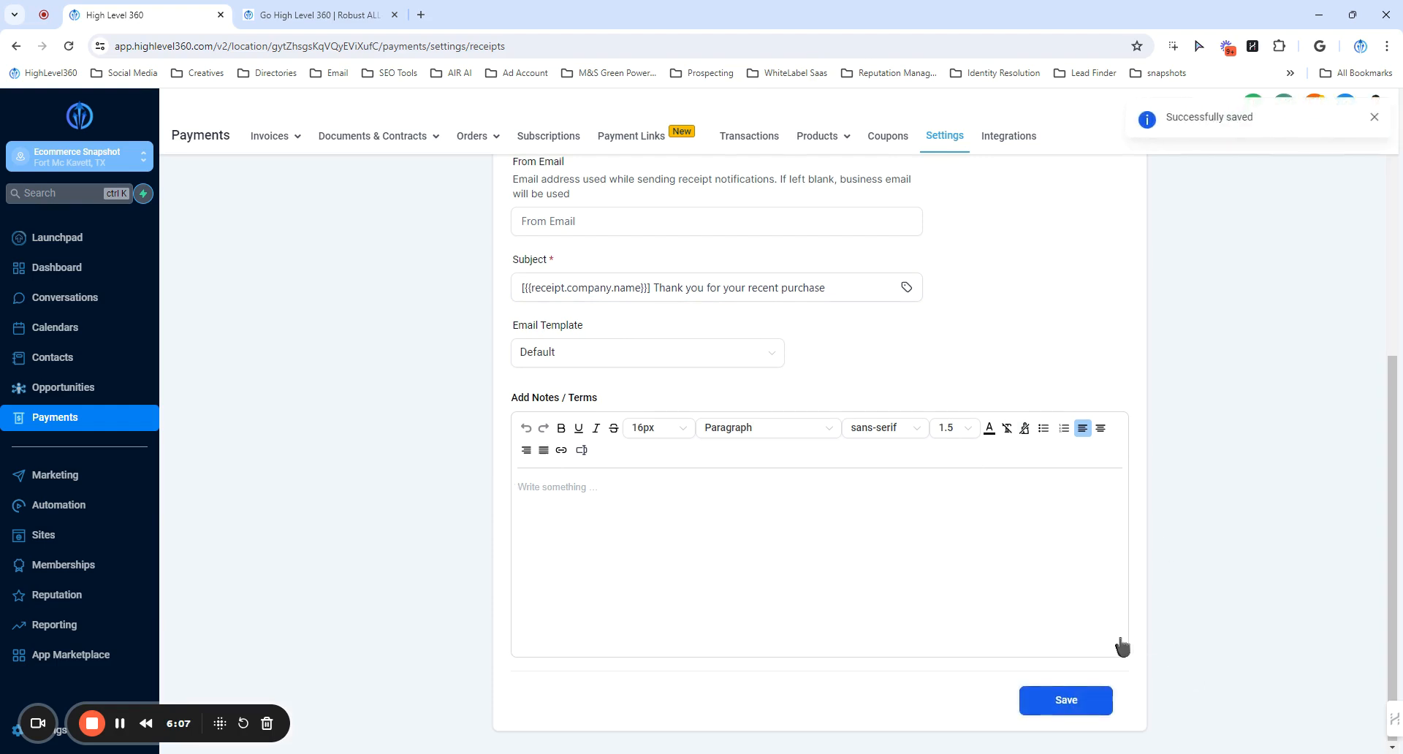
Step: Add a tax named Sales Tax with a rate of 8.25%, the description Sales Tax and a tax ID number
left_click(220, 285)
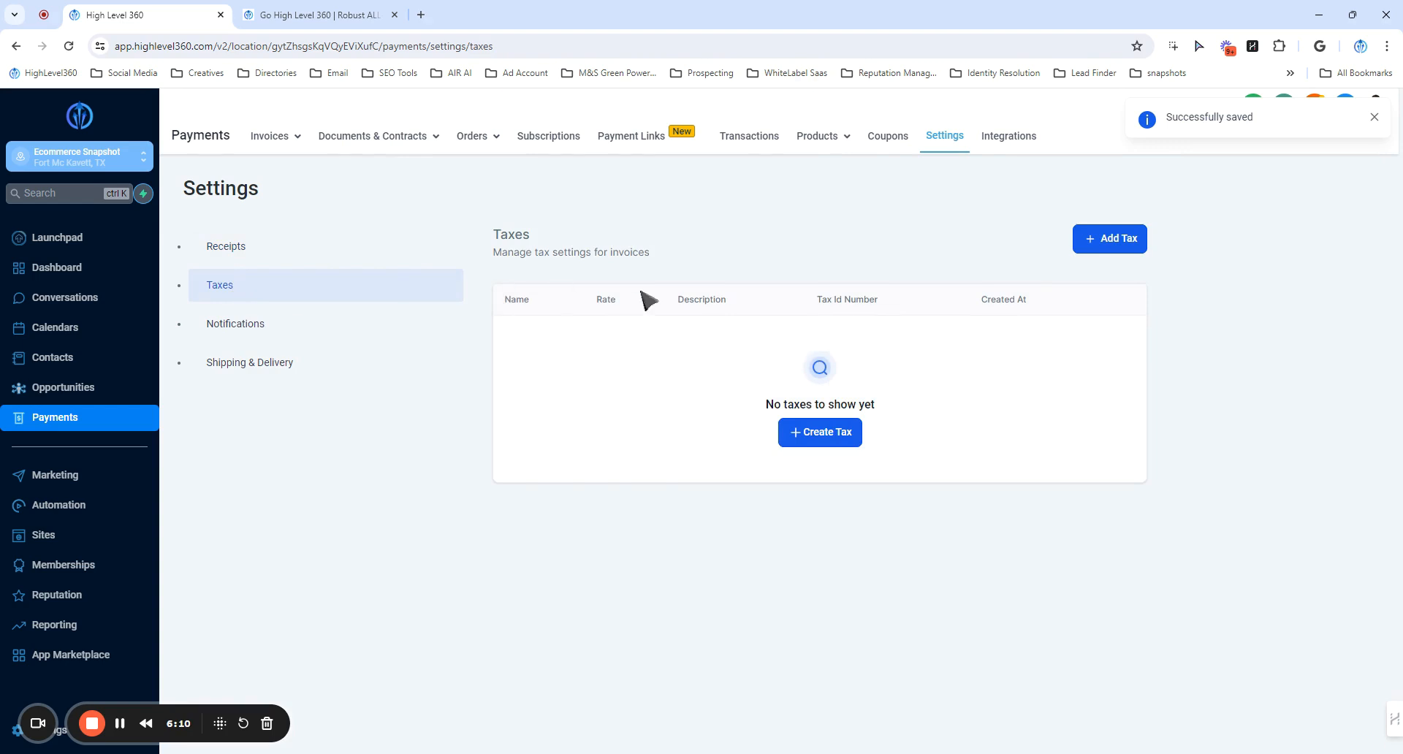
left_click(1127, 247)
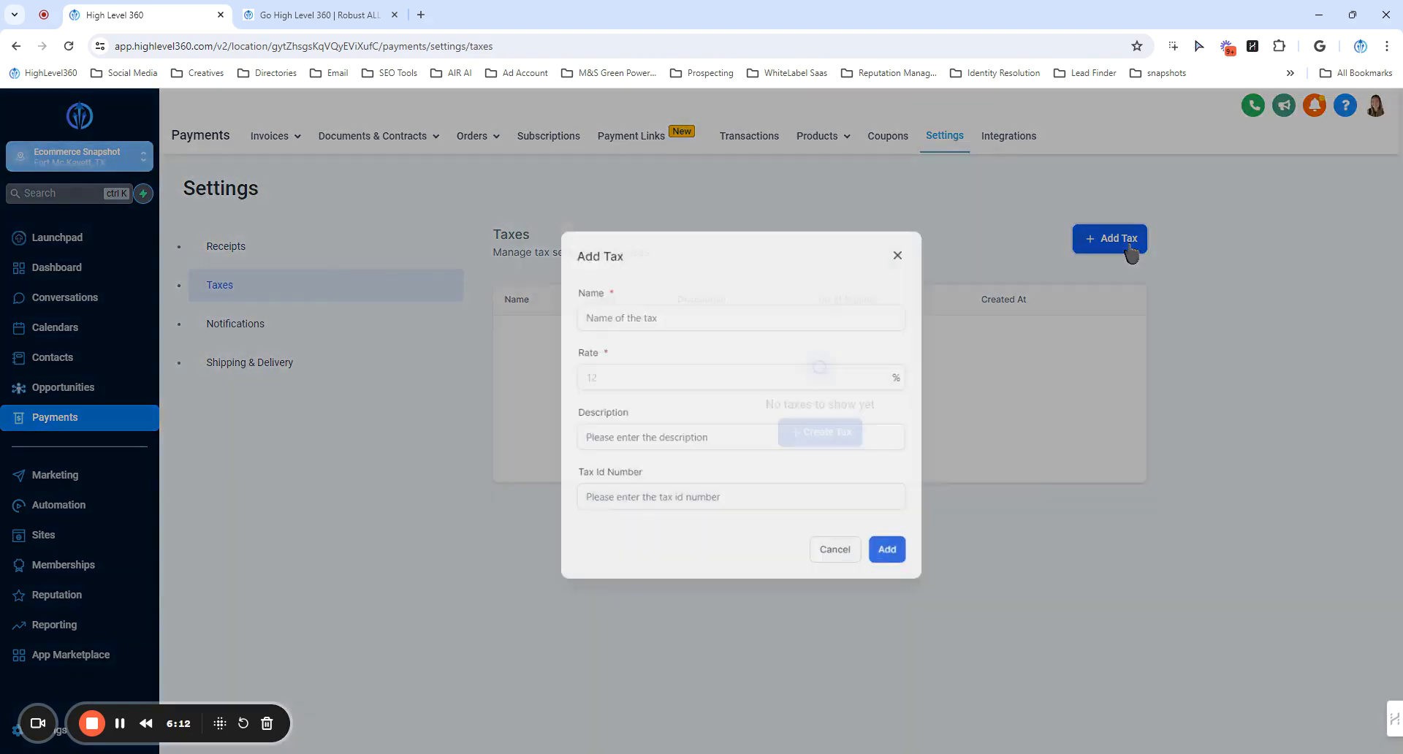
left_click(577, 325)
left_click(577, 391)
left_click(578, 457)
left_click(577, 522)
left_click(577, 325)
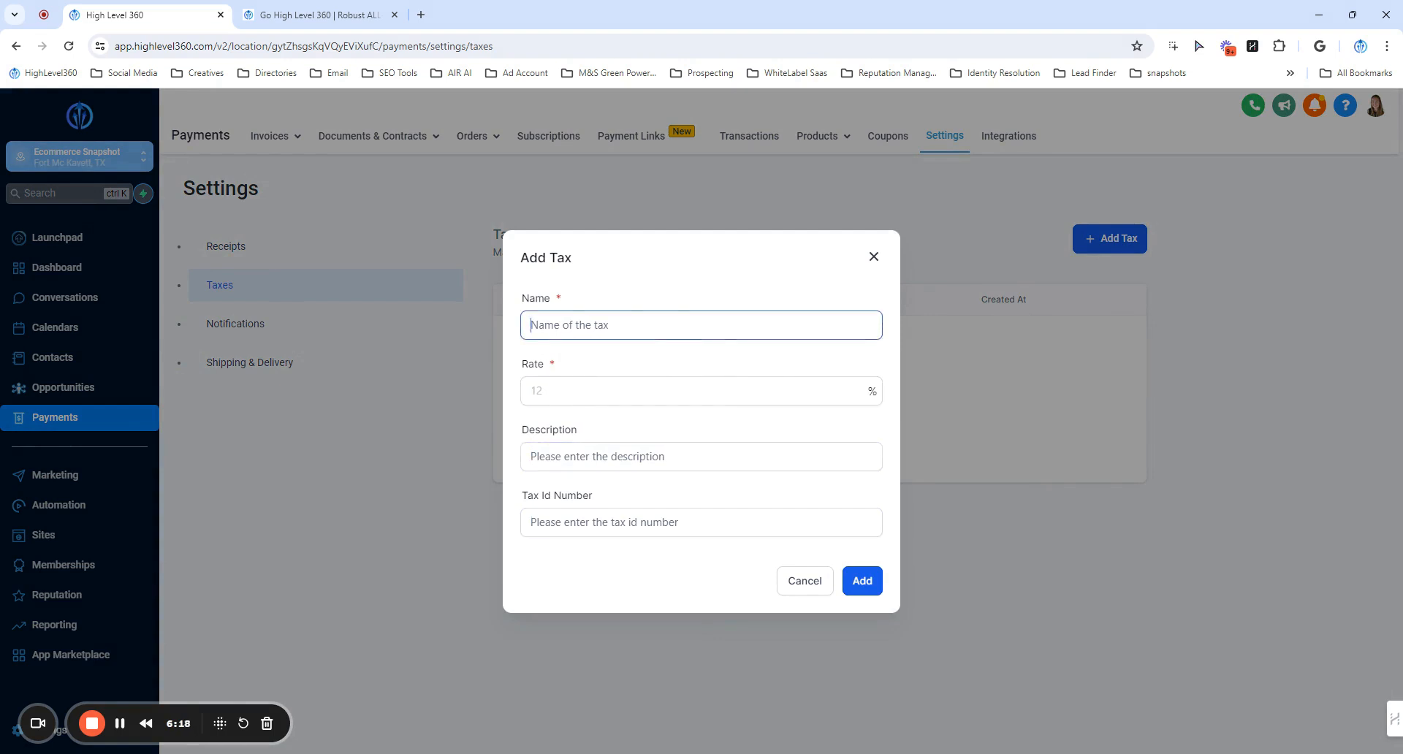
left_click(582, 387)
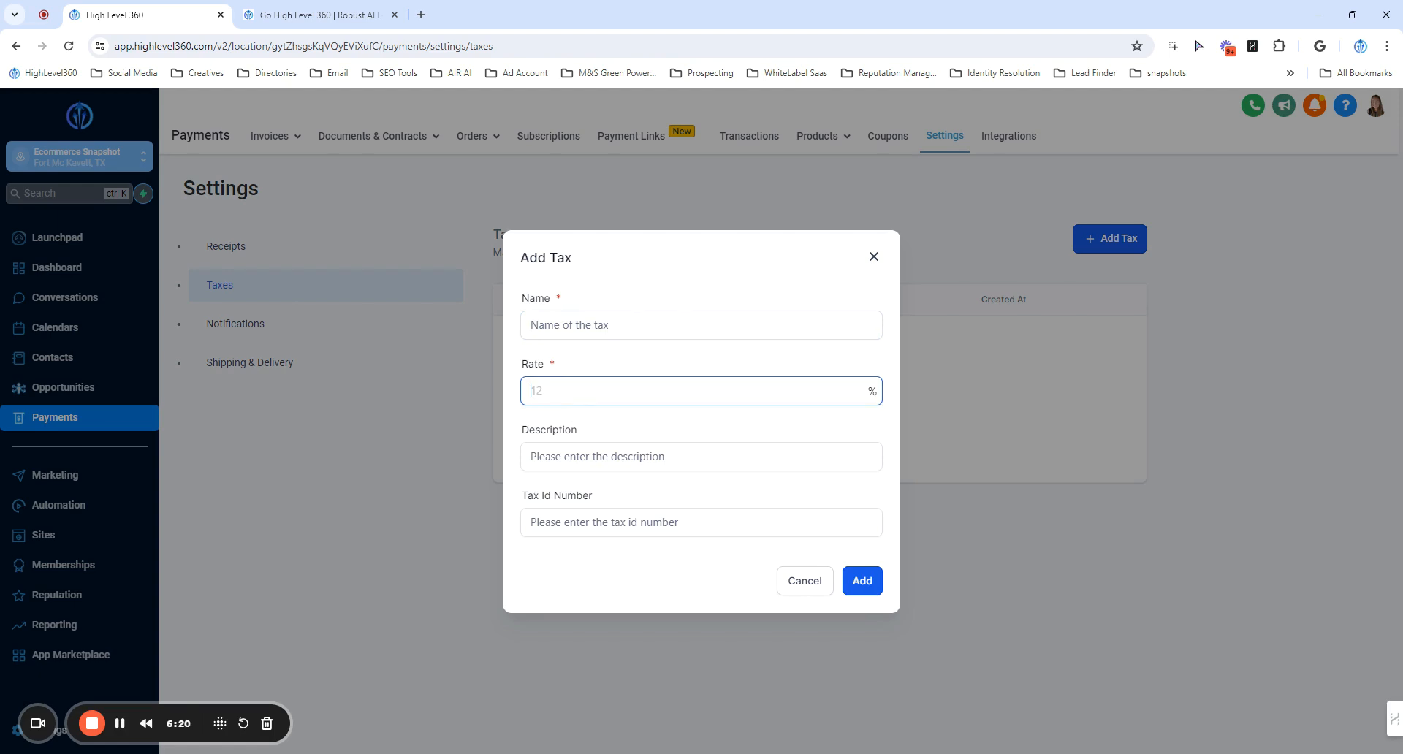
left_click(583, 456)
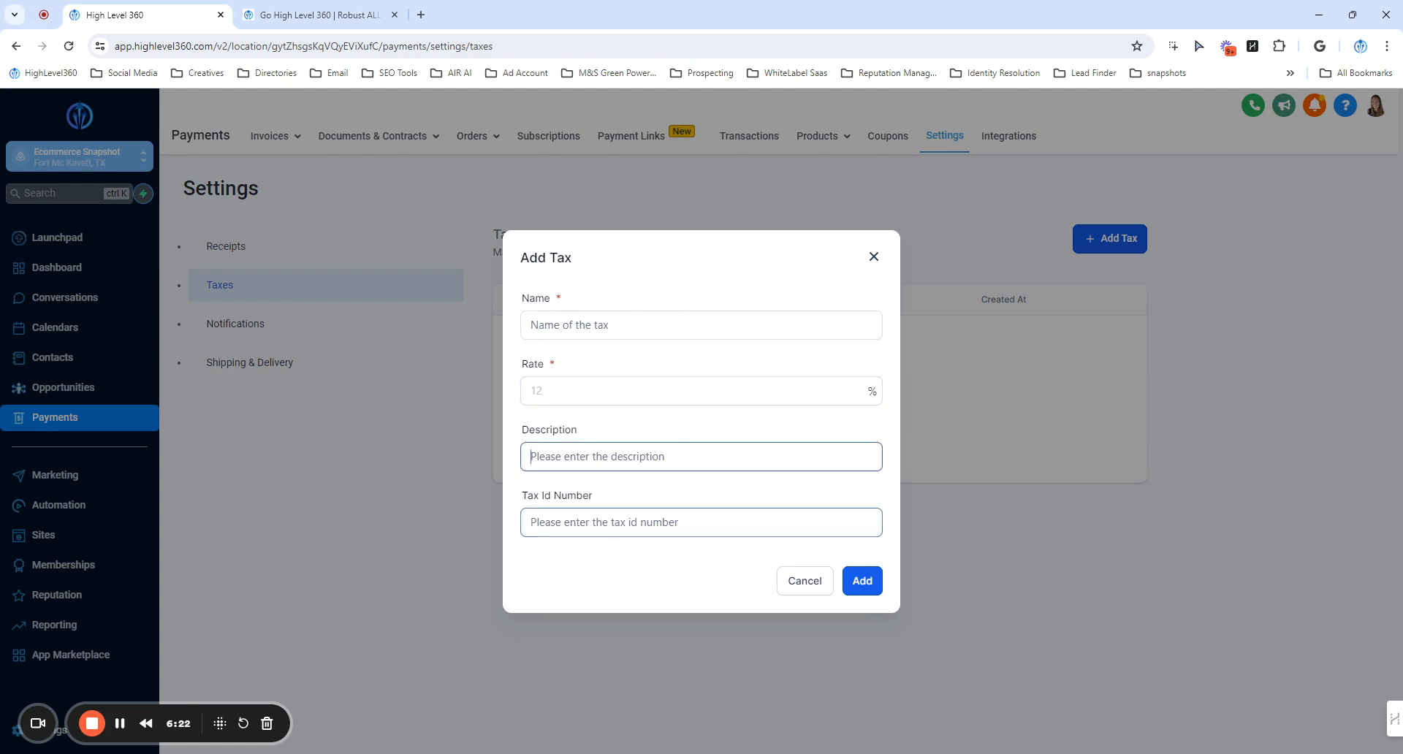
left_click(575, 520)
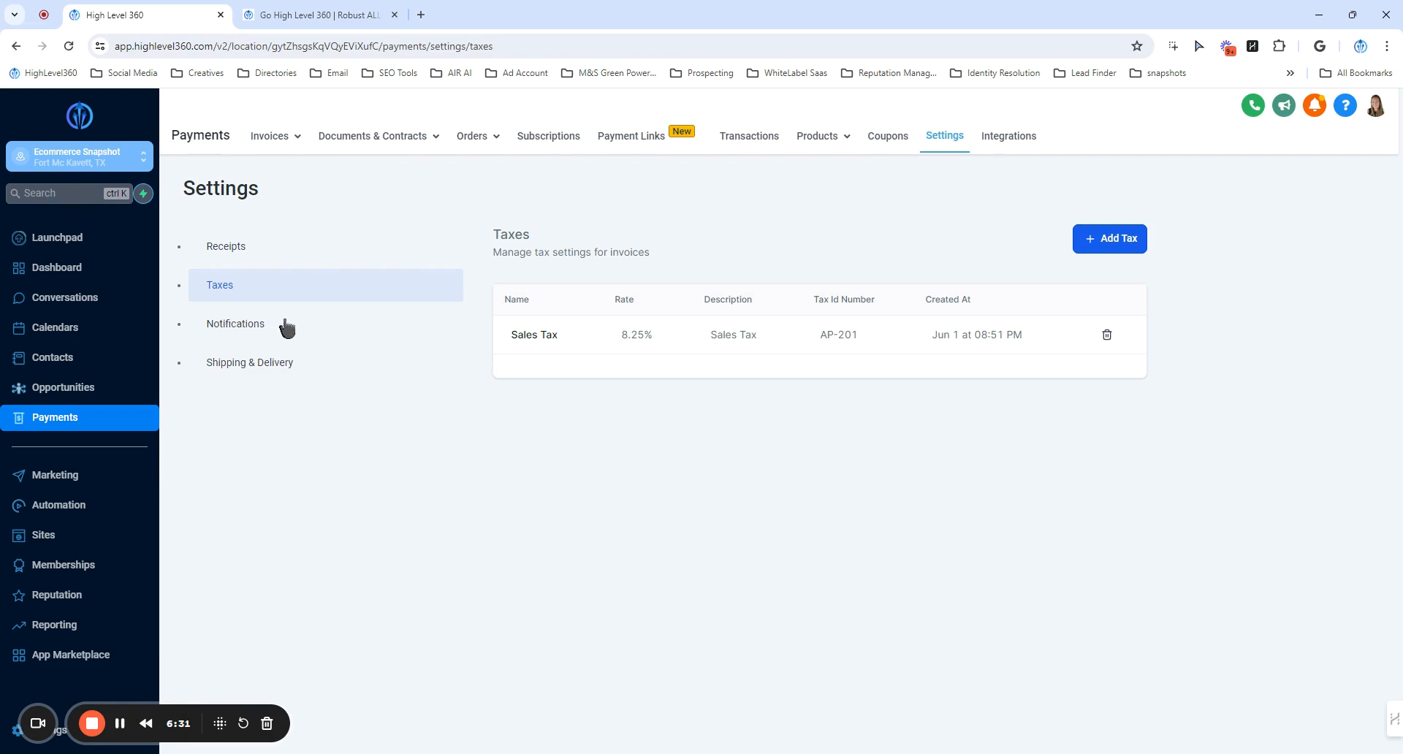
Step: Keep the Default email template for the Abandoned Cart notification, shorten its send delay in hours and save
left_click(240, 326)
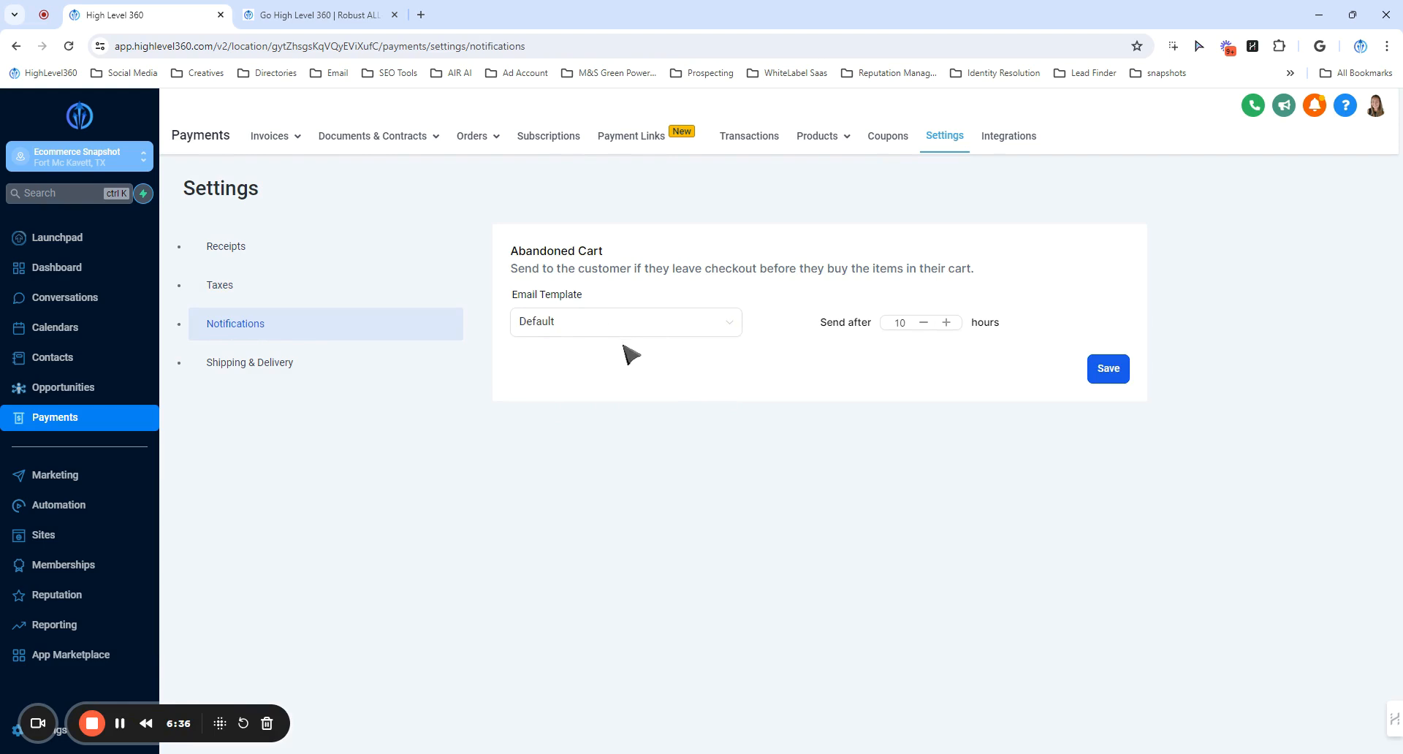
left_click(582, 329)
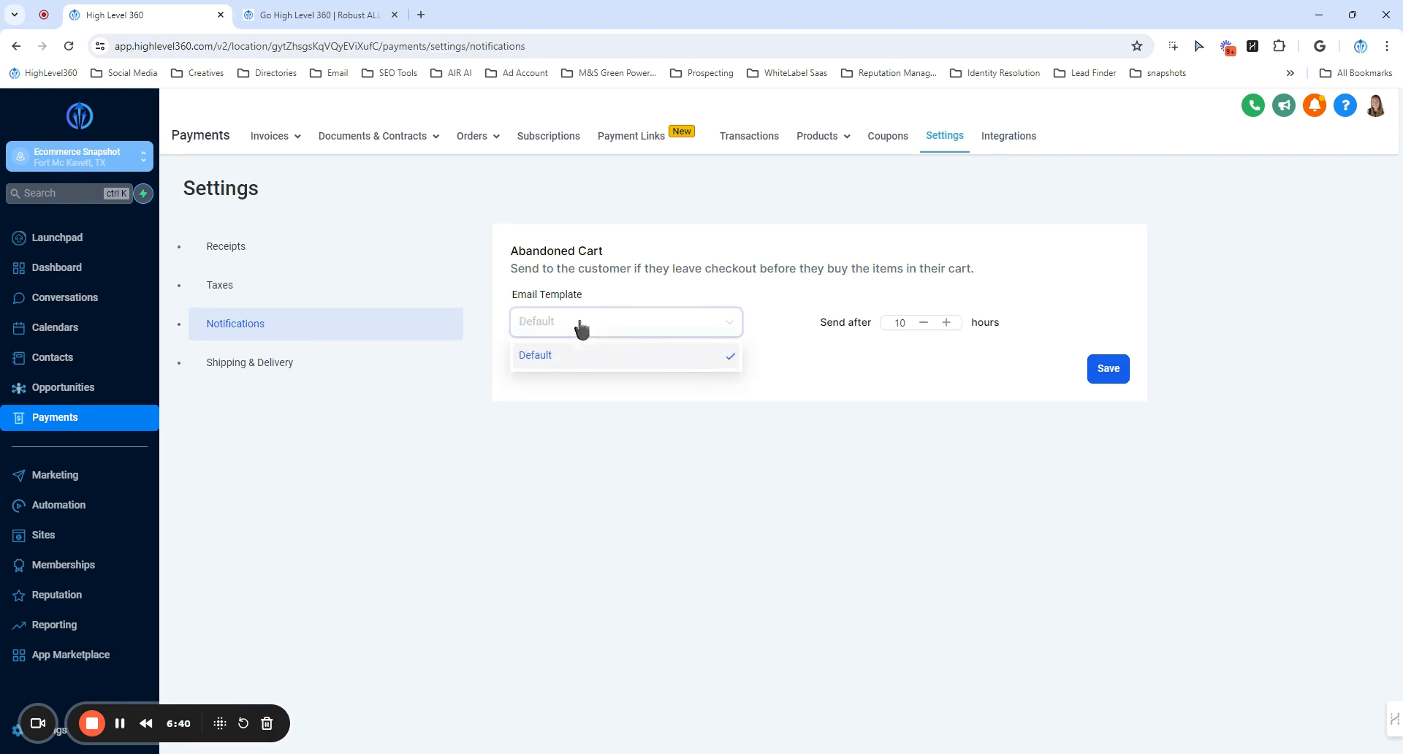
left_click(611, 297)
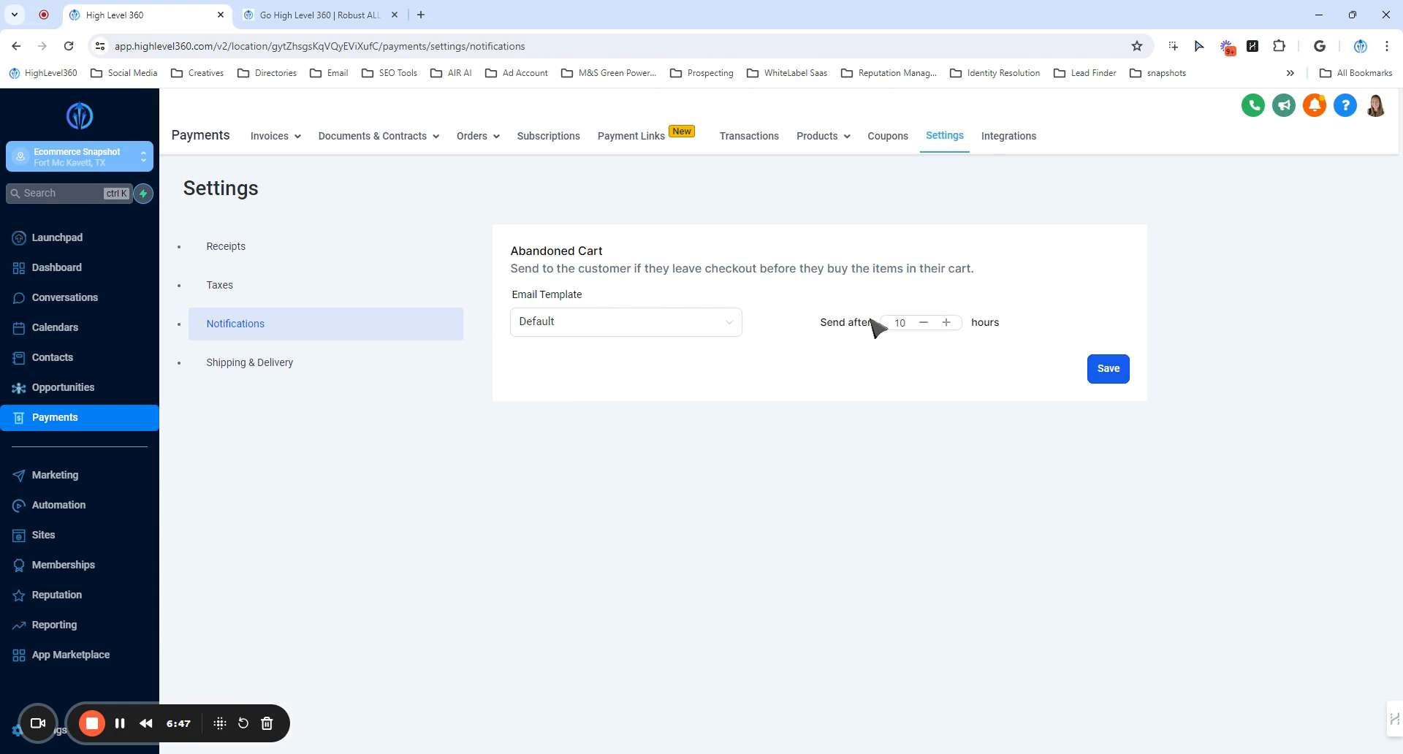
left_click(925, 323)
left_click(1100, 379)
Step: Create a shipping zone named United States that covers the country United States
left_click(300, 371)
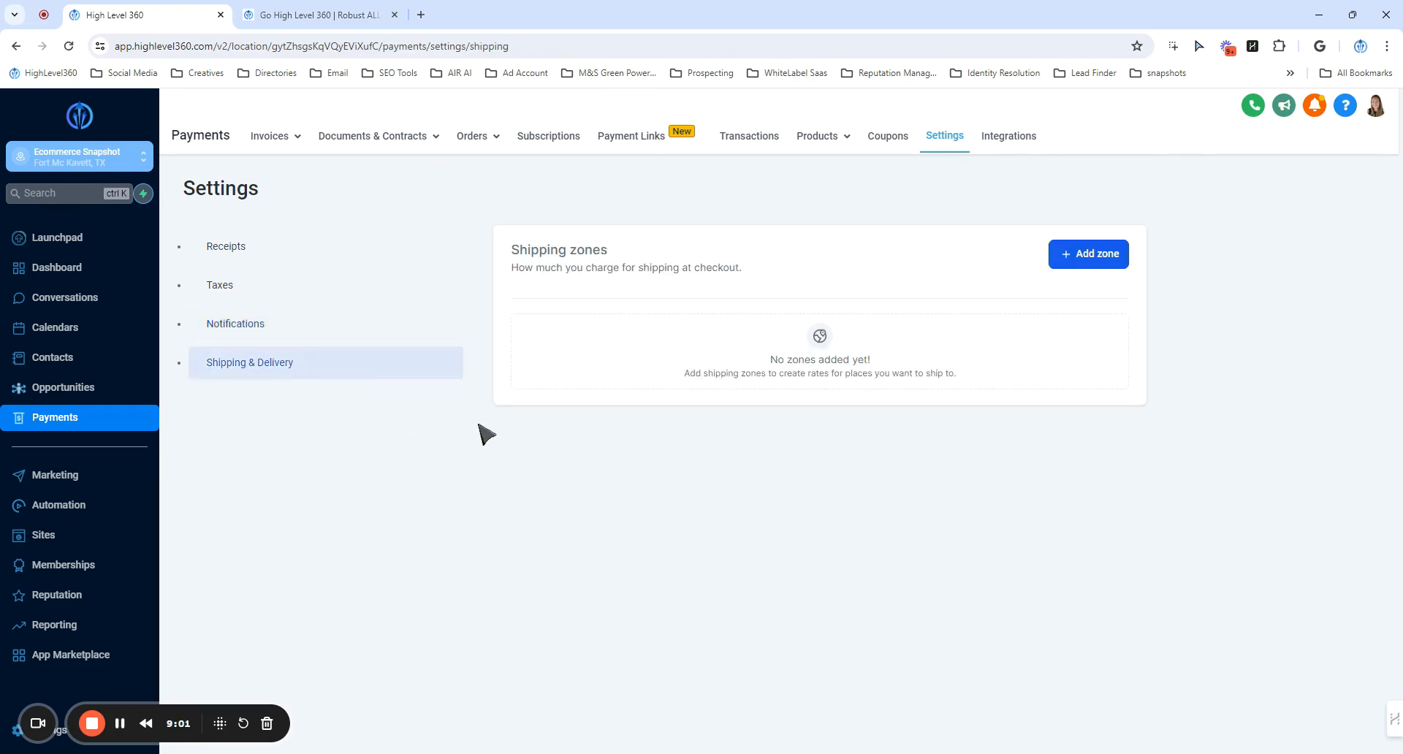
left_click(1086, 262)
left_click(562, 387)
type("United States")
left_click(590, 450)
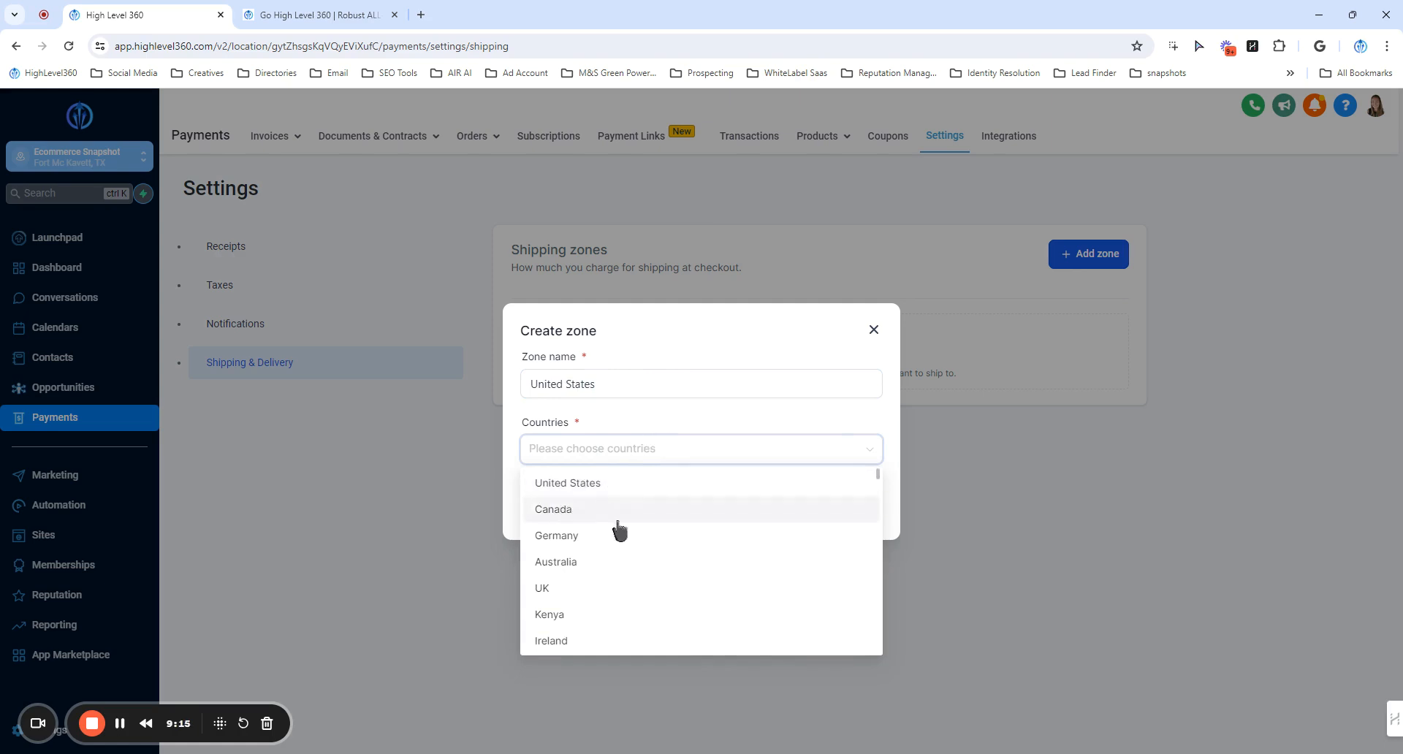
scroll(605, 600, "down", 15)
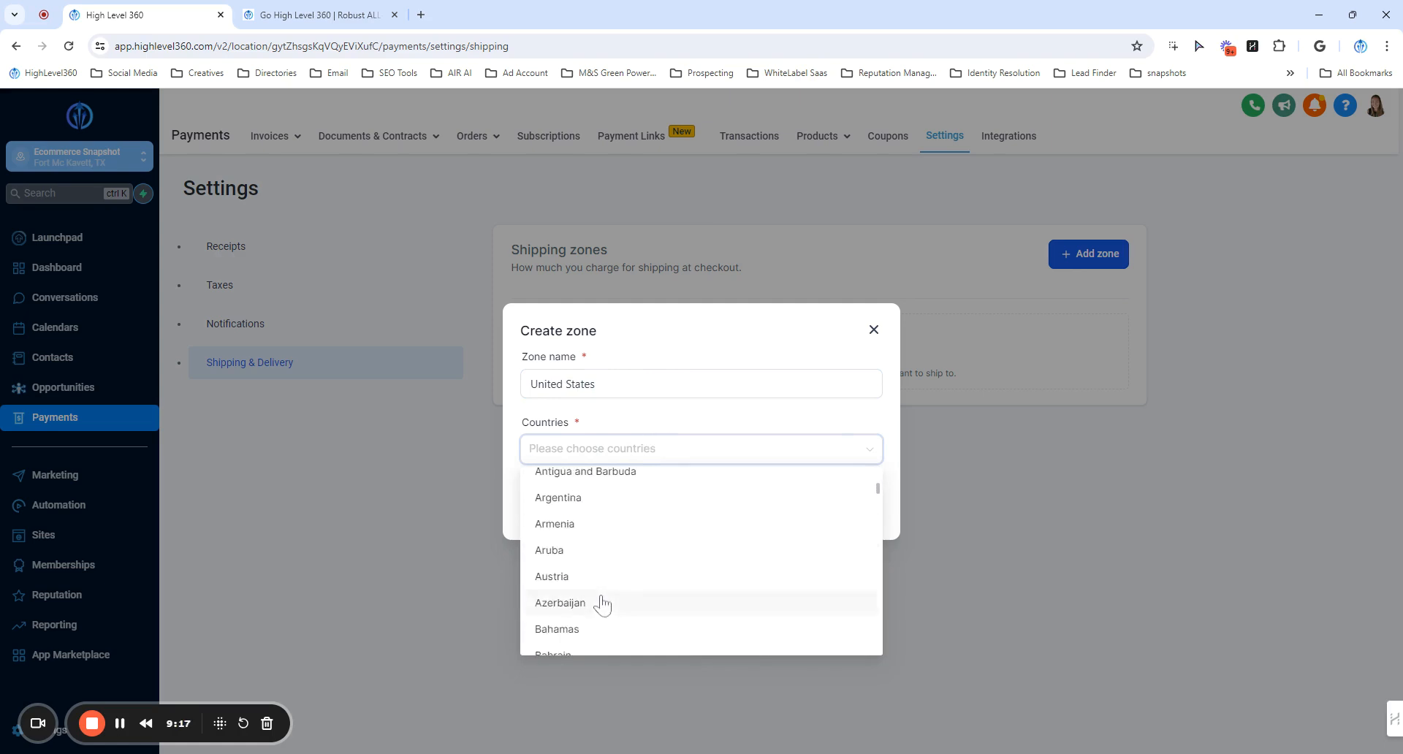
scroll(603, 603, "up", 18)
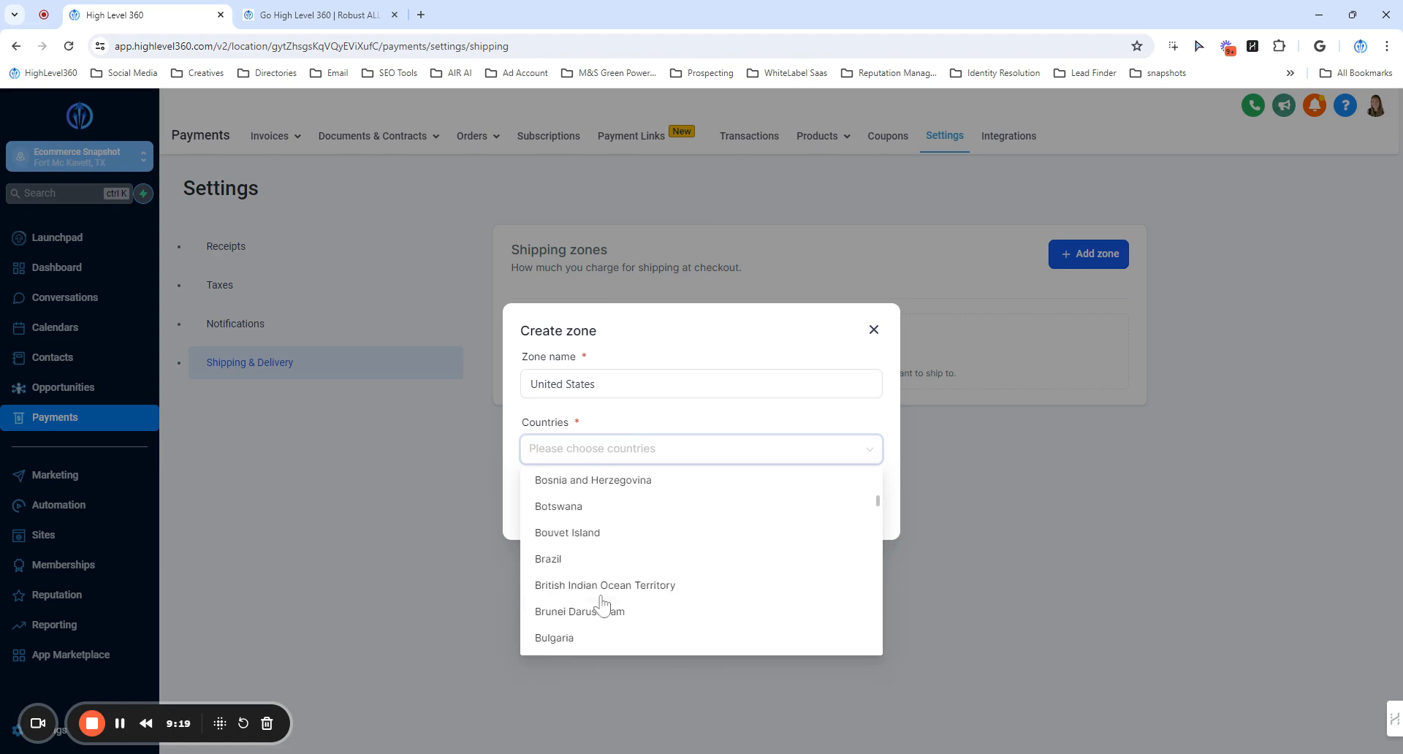
scroll(618, 604, "up", 5)
left_click(589, 485)
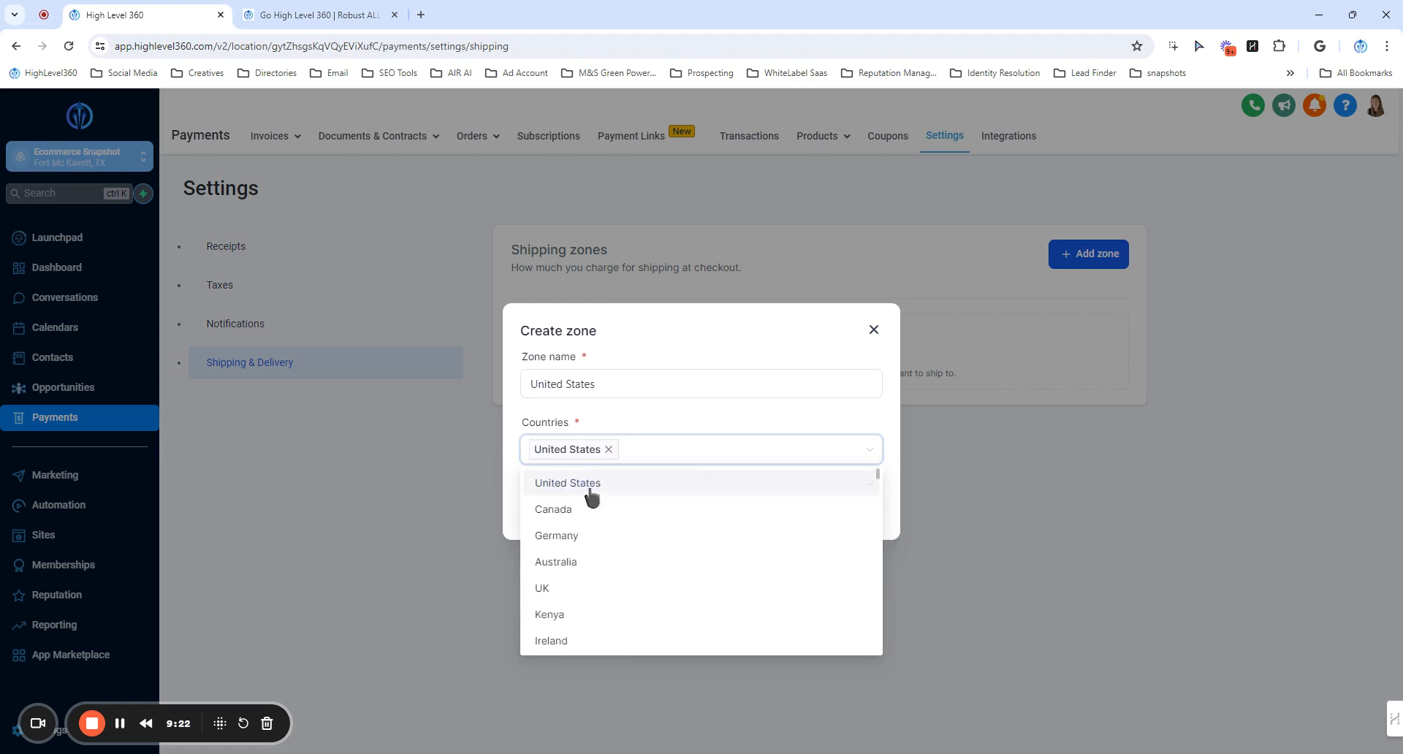
left_click(682, 418)
left_click(857, 508)
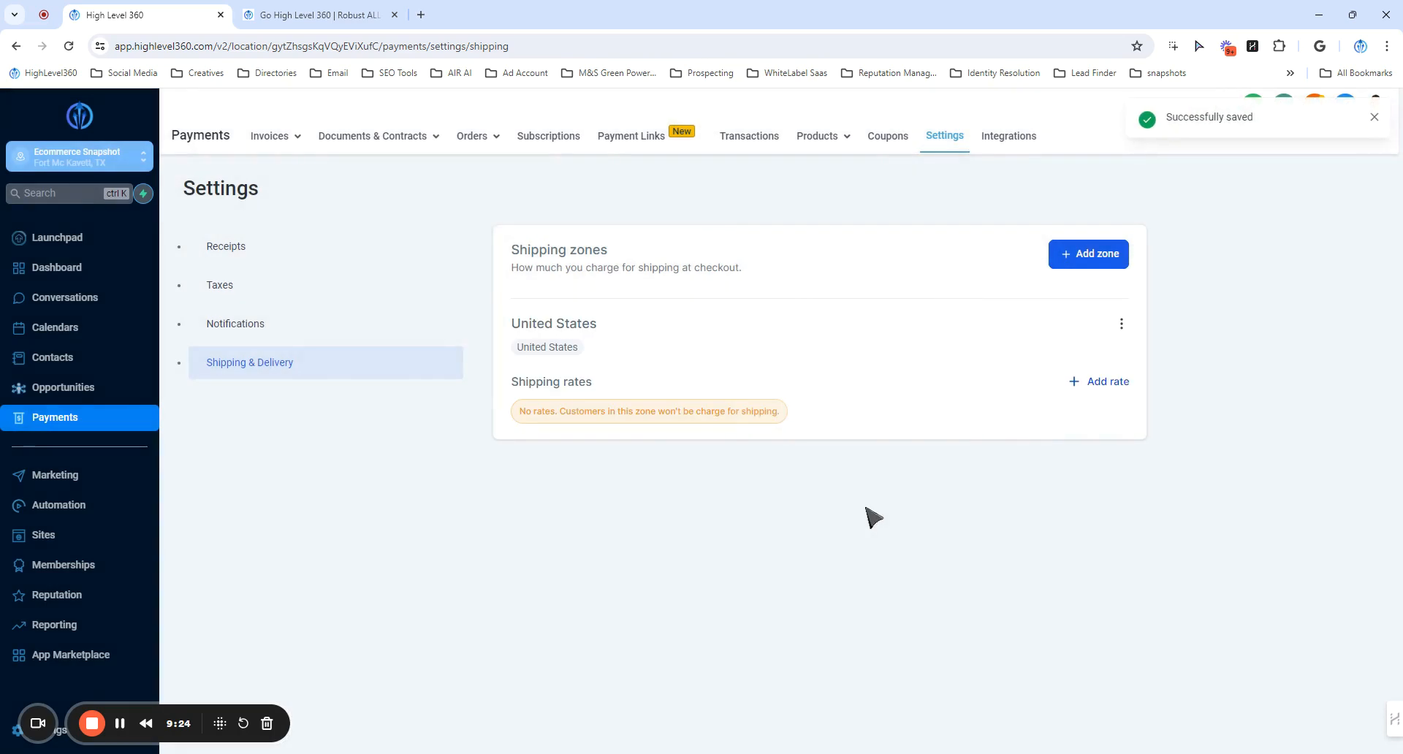
Step: Add a shipping rate named Texas with an amount of $5.00 to the United States zone
left_click(1104, 387)
left_click(642, 479)
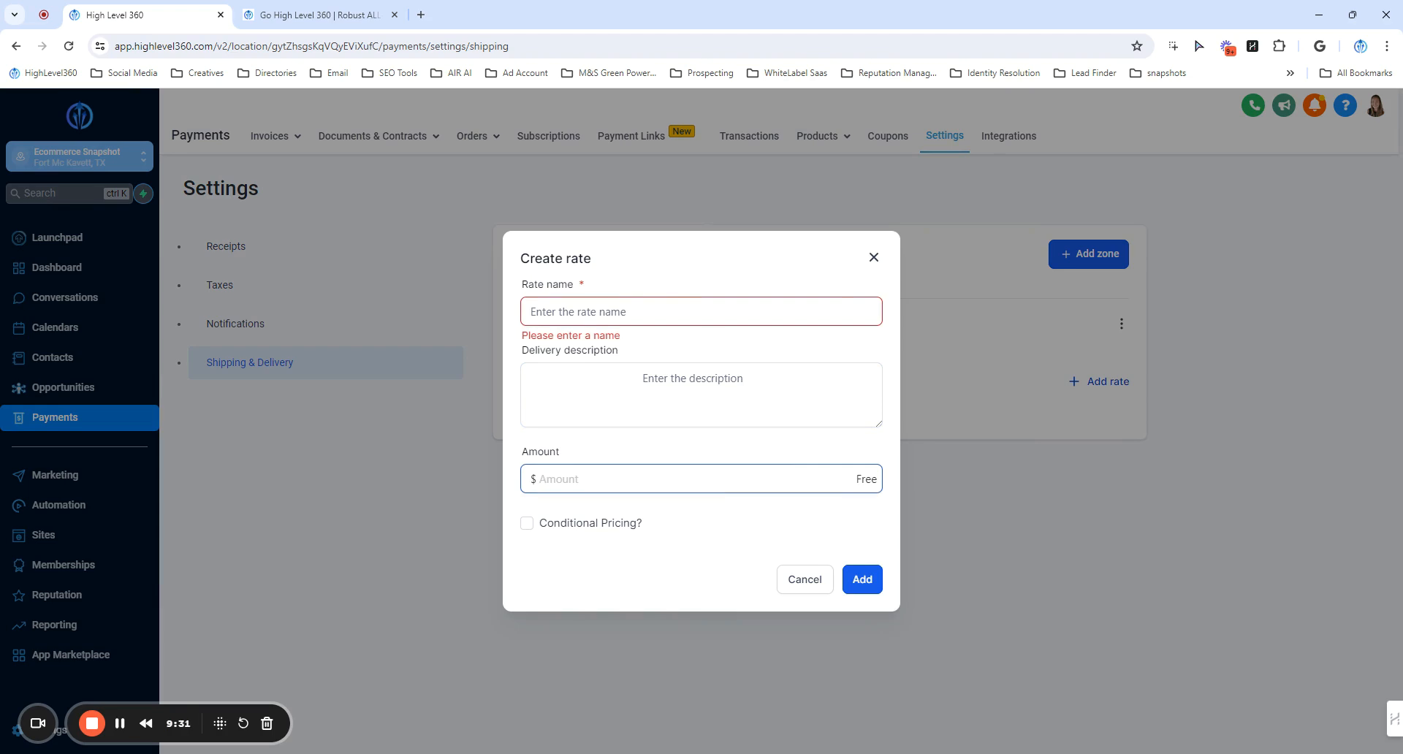
left_click(595, 311)
type("Texas")
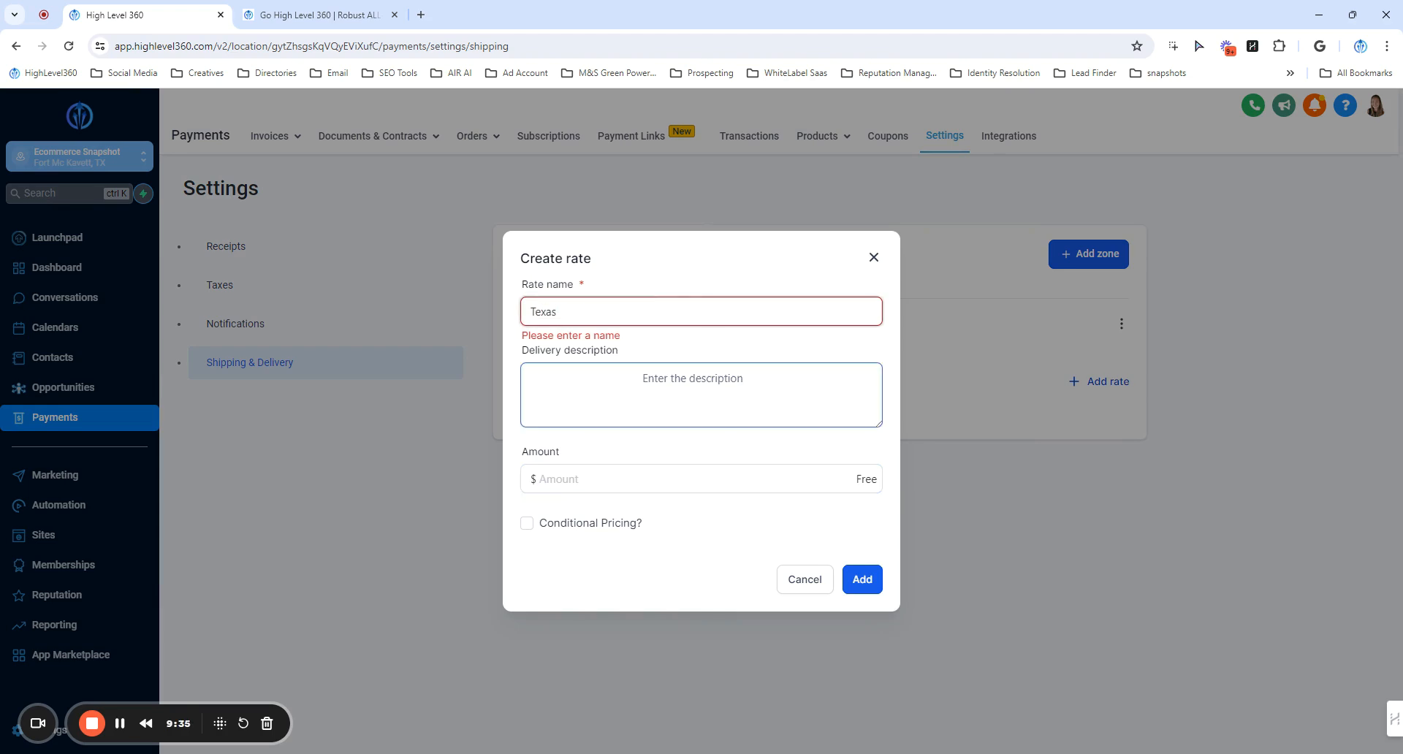
left_click(701, 392)
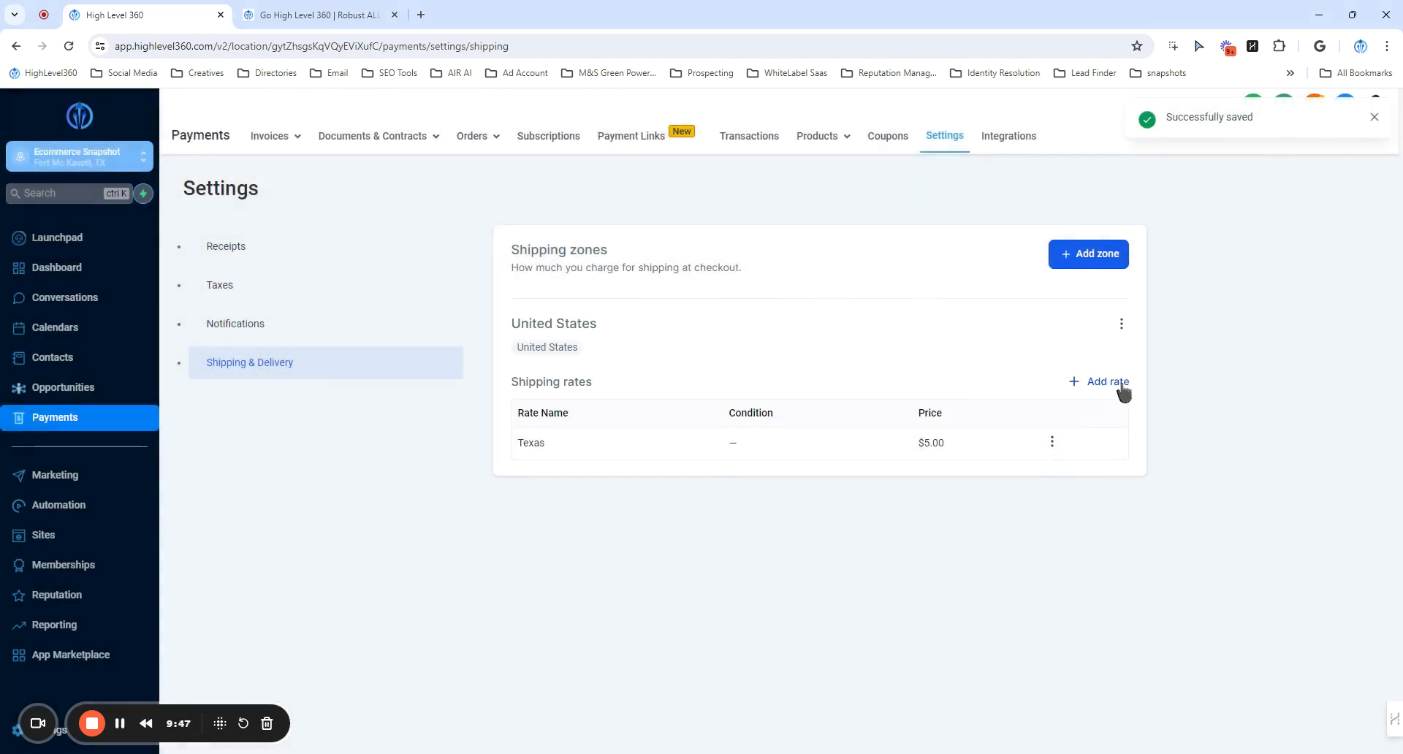
Step: Add a shipping rate named Florida to the United States zone with the description Florida Shipping Rate and an amount of $5.00
left_click(1121, 387)
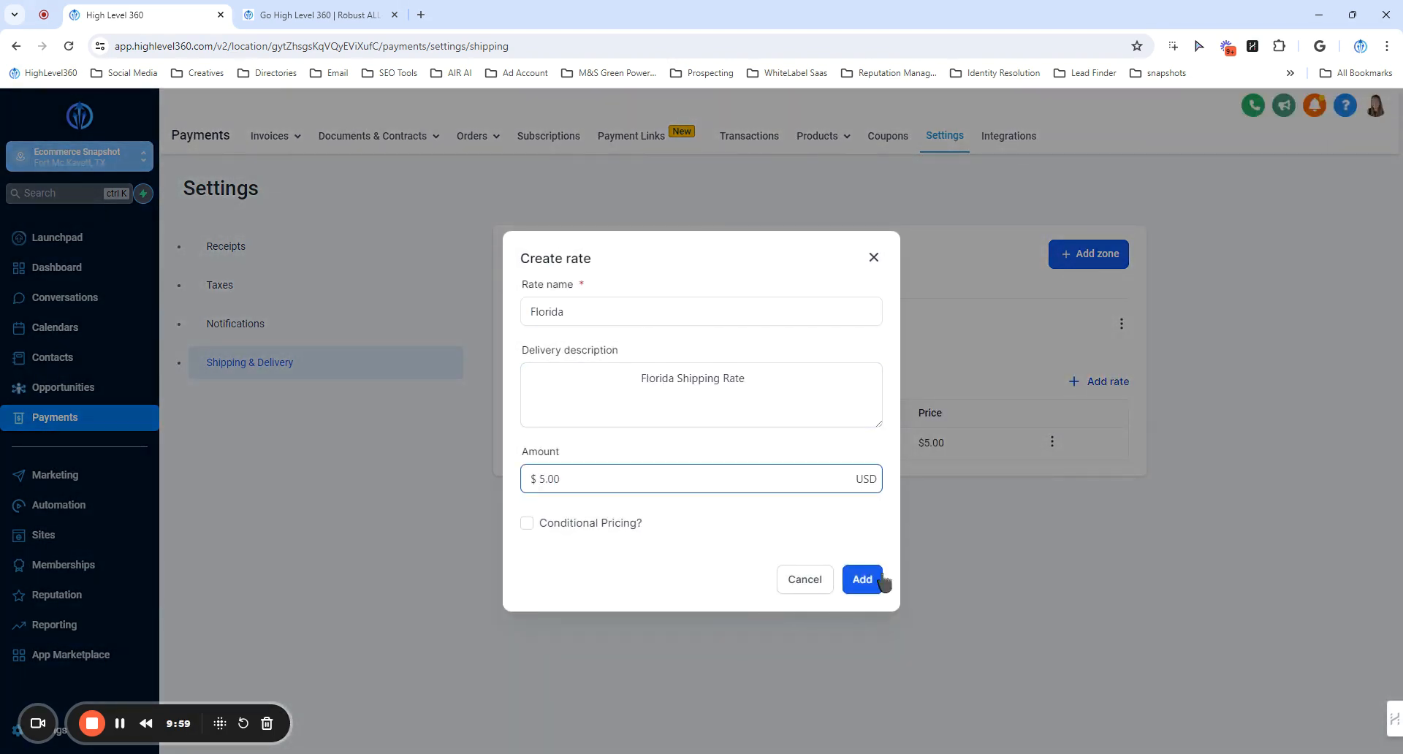
left_click(882, 581)
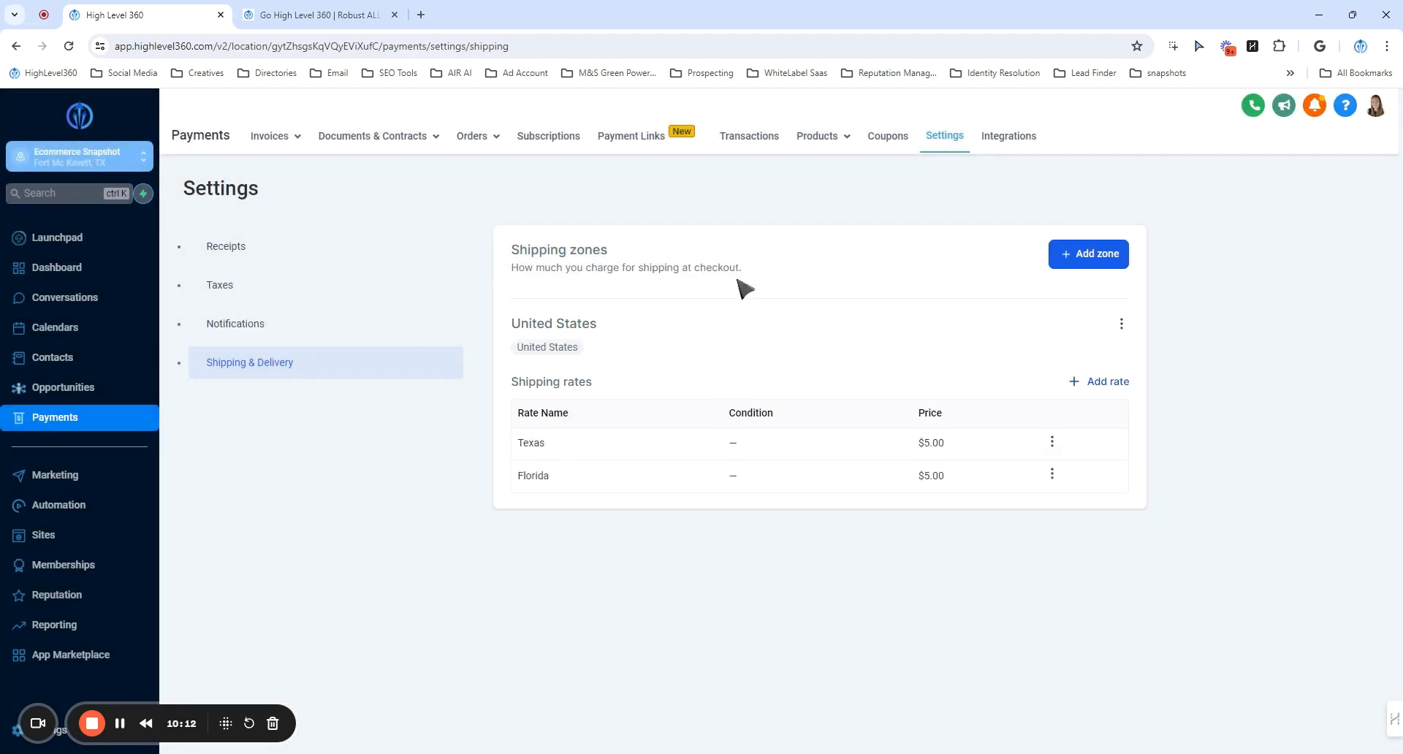
Step: Start a new product collection and name it Shirts
mouse_move(823, 148)
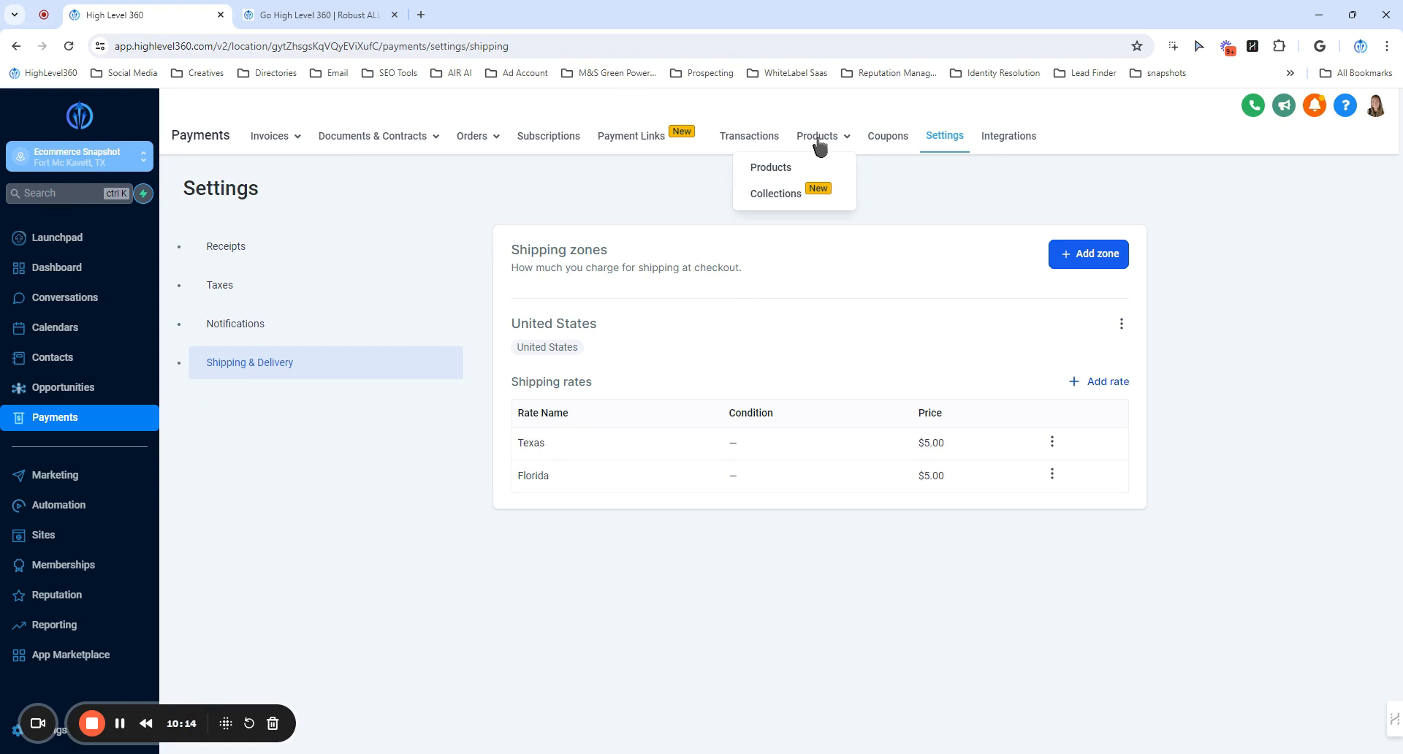
left_click(776, 194)
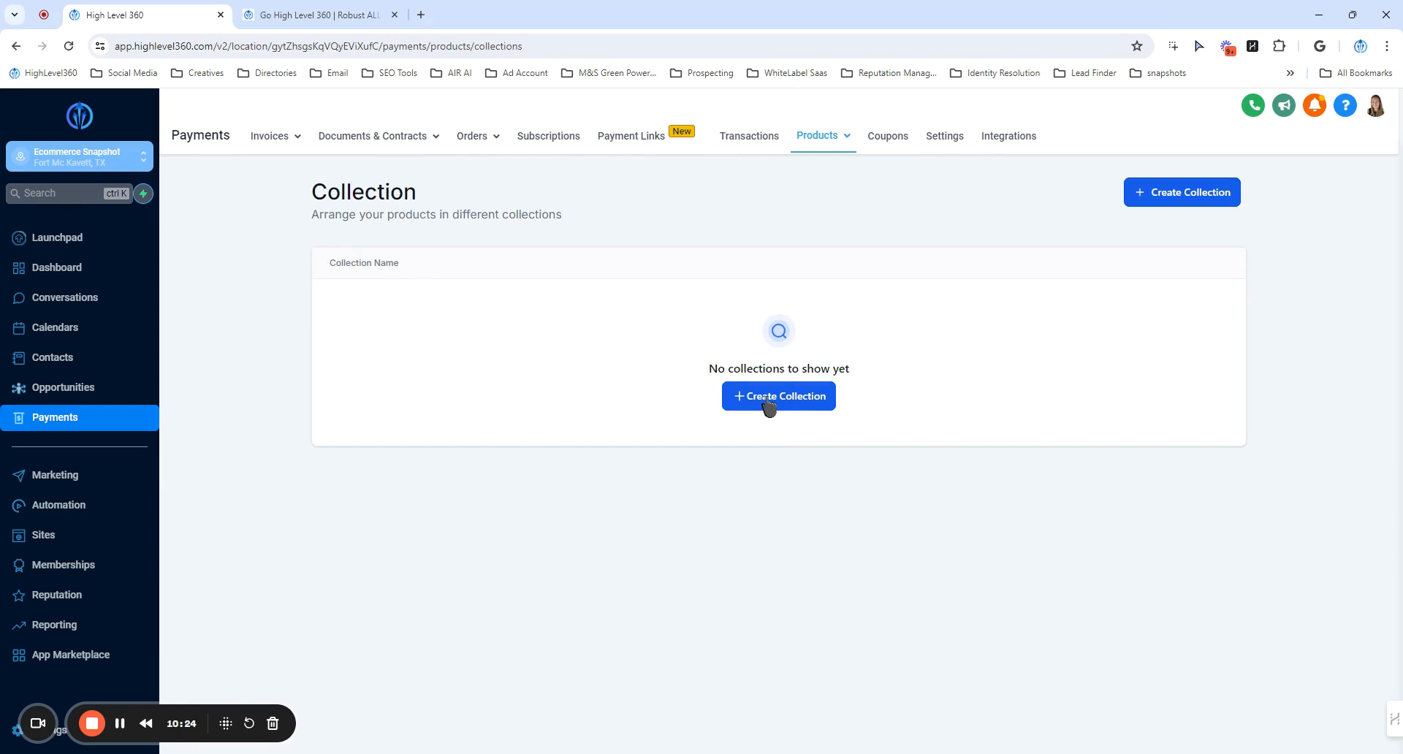
left_click(769, 404)
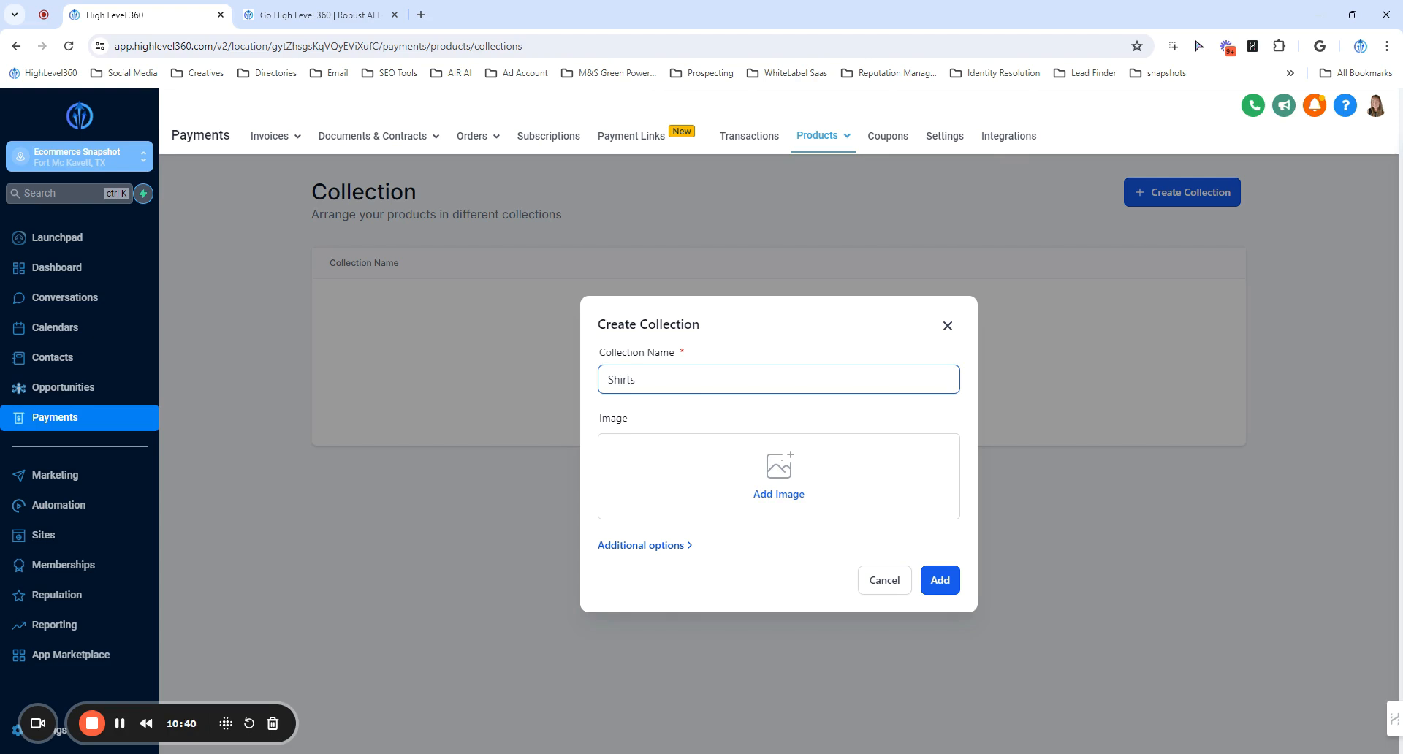
key("ctrl+a")
key("Right")
Step: Review the Shirts collection's additional SEO options and handle, leave them as they are, and add the collection
left_click(672, 545)
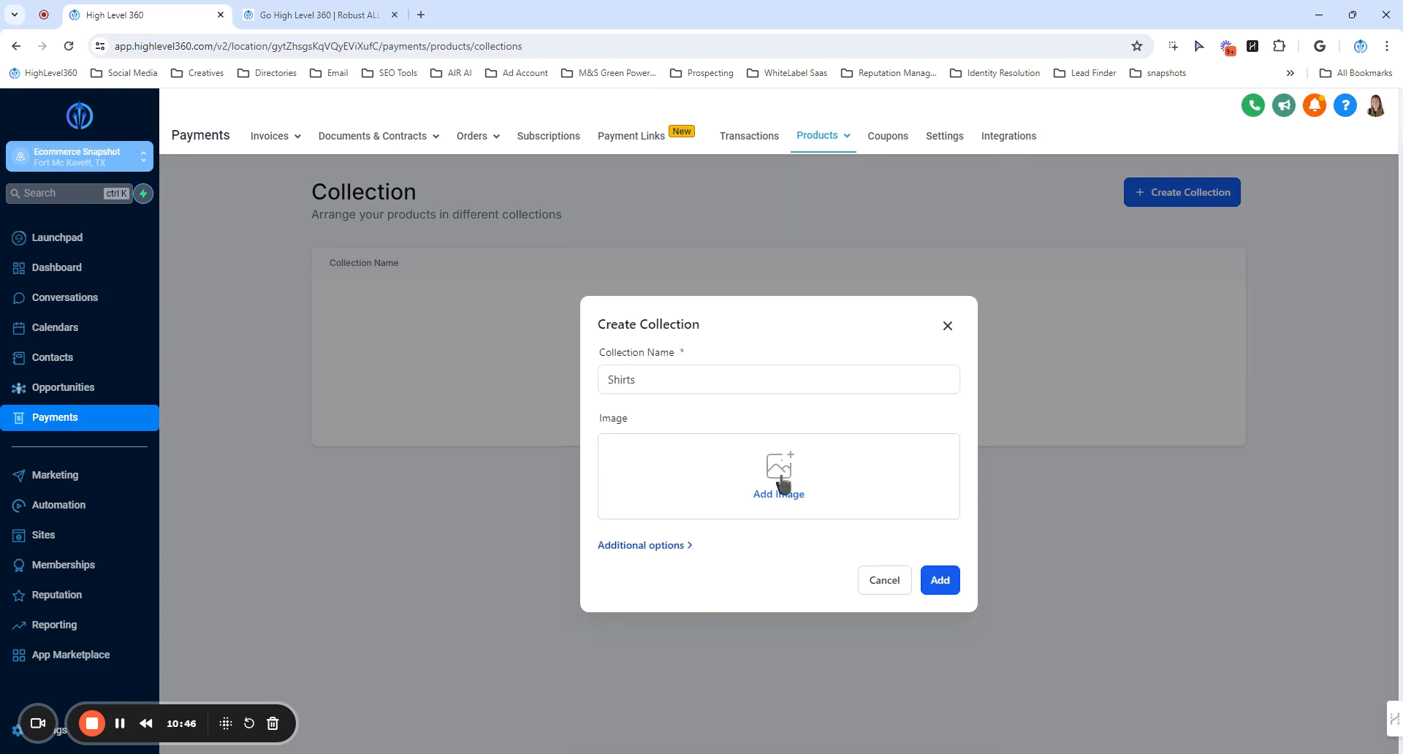
left_click(668, 546)
left_click(667, 486)
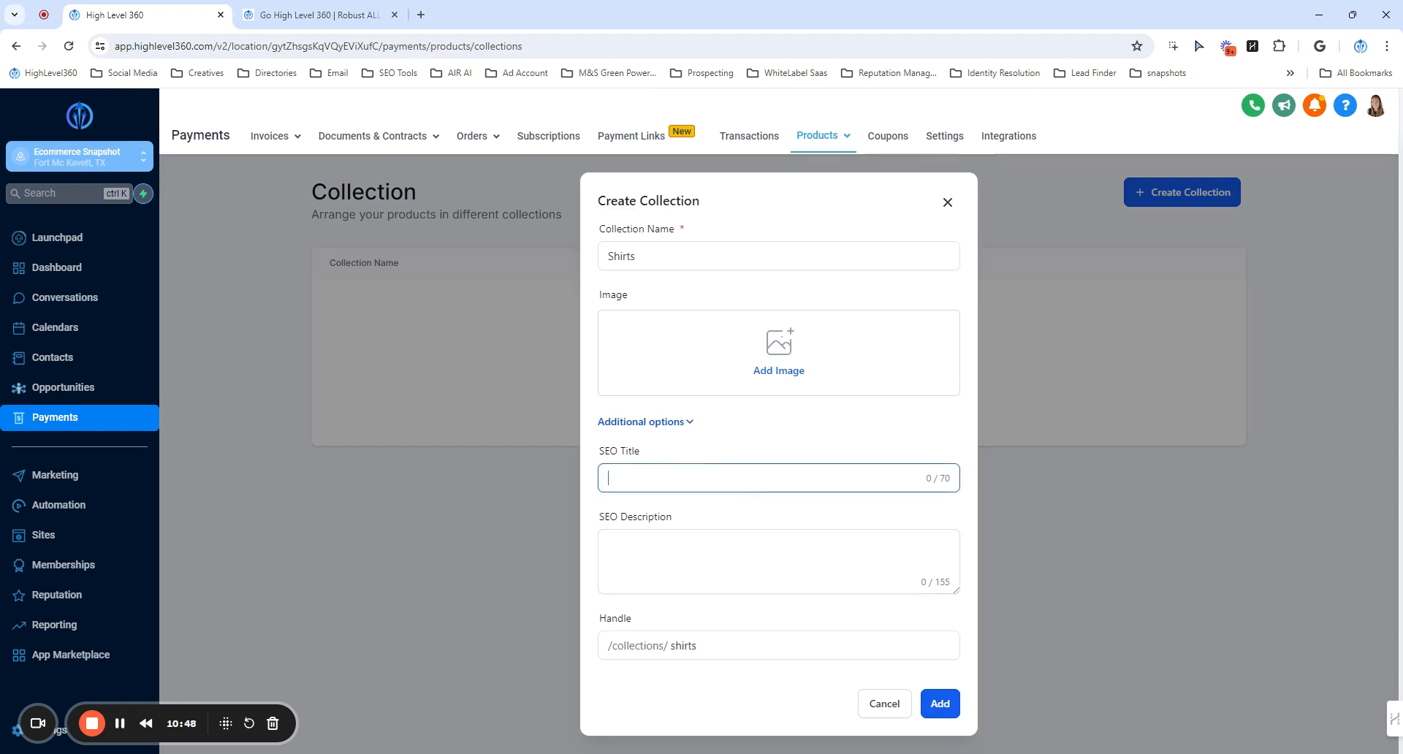
left_click(679, 535)
key("Tab")
left_click_drag(699, 646, 531, 649)
left_click(731, 645)
left_click(940, 704)
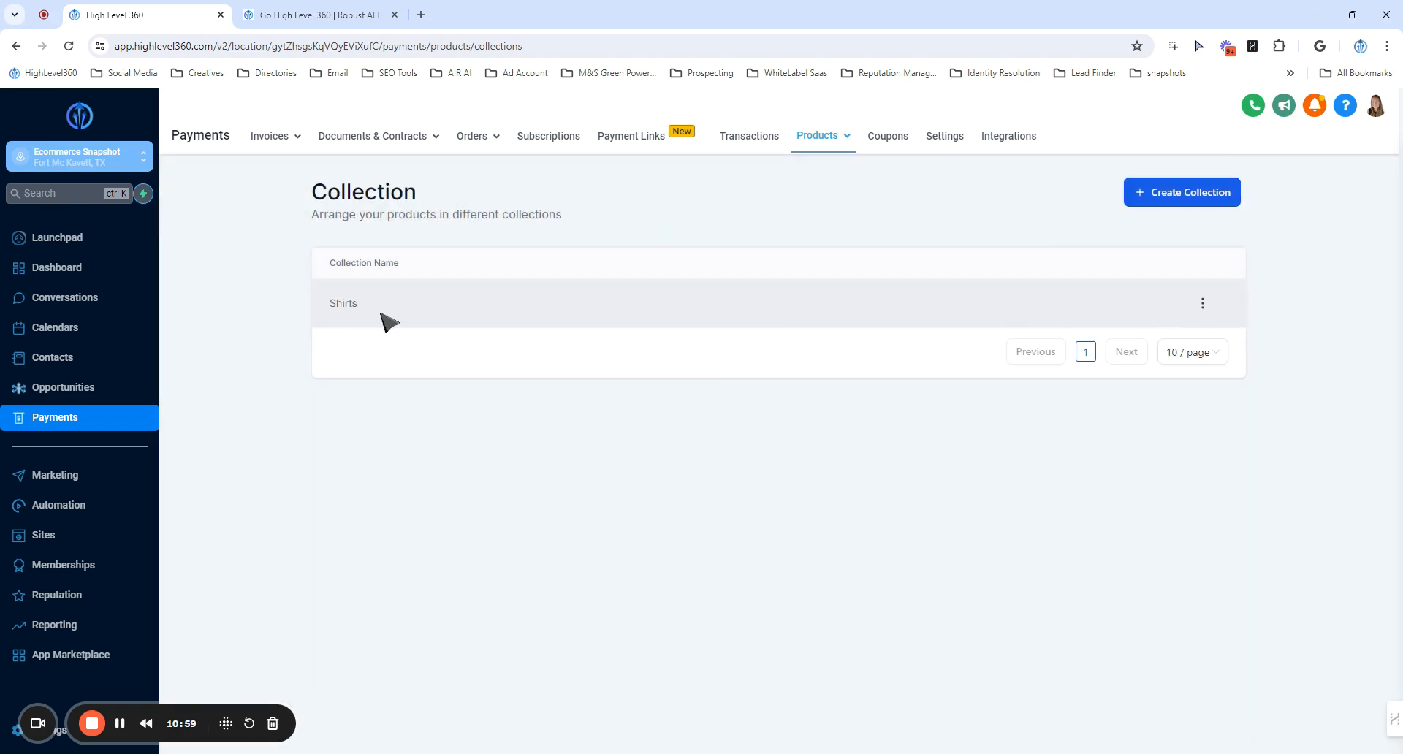
Step: Open the products list and look at the CSV and Stripe import options, returning to the list without importing
left_click(833, 138)
left_click(796, 167)
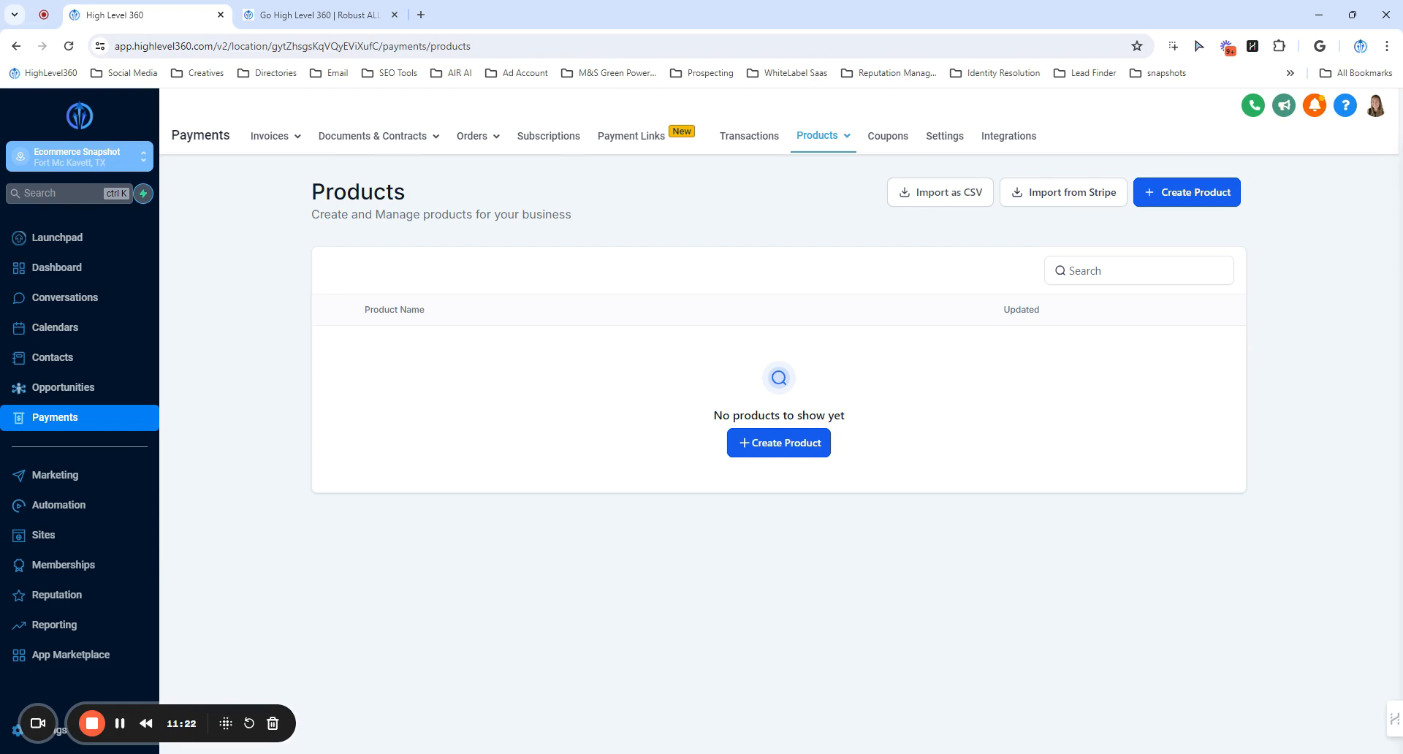
left_click(941, 195)
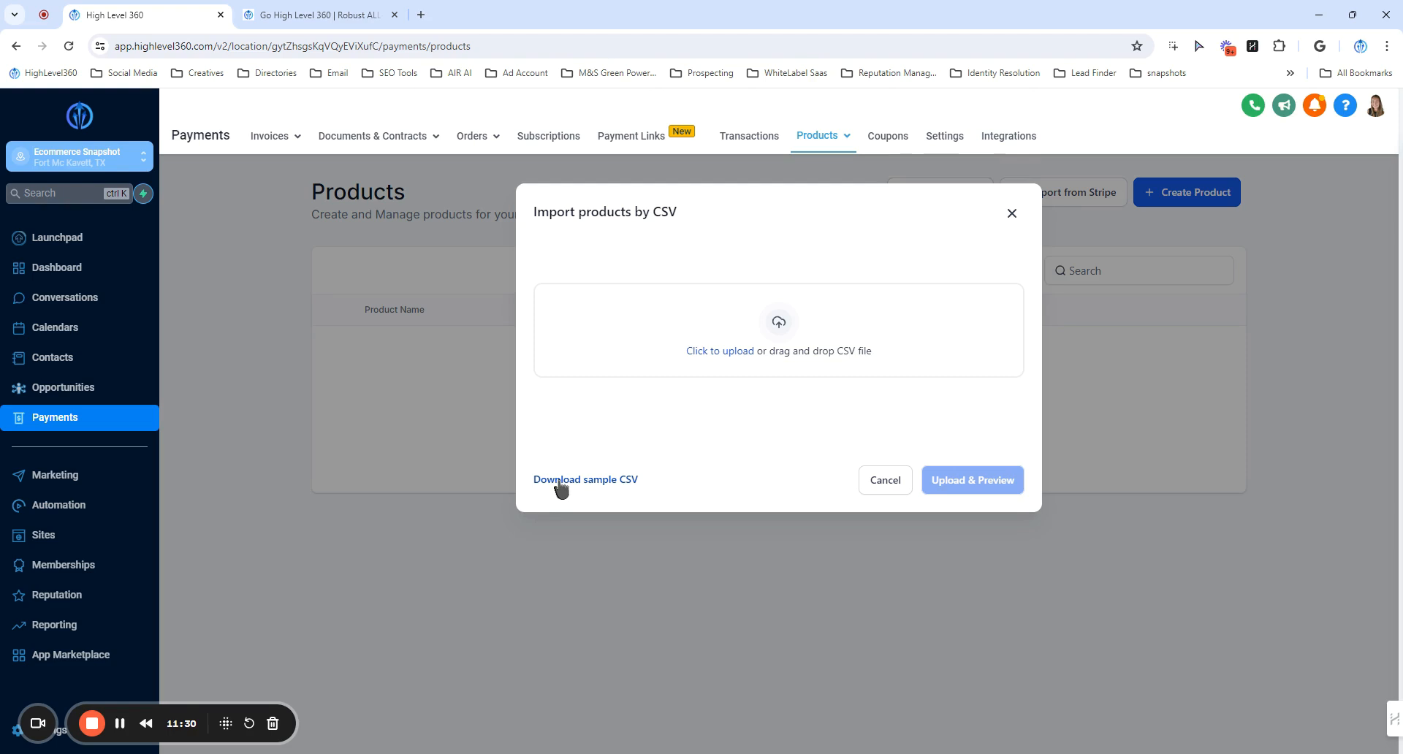
left_click(1011, 213)
left_click(1055, 201)
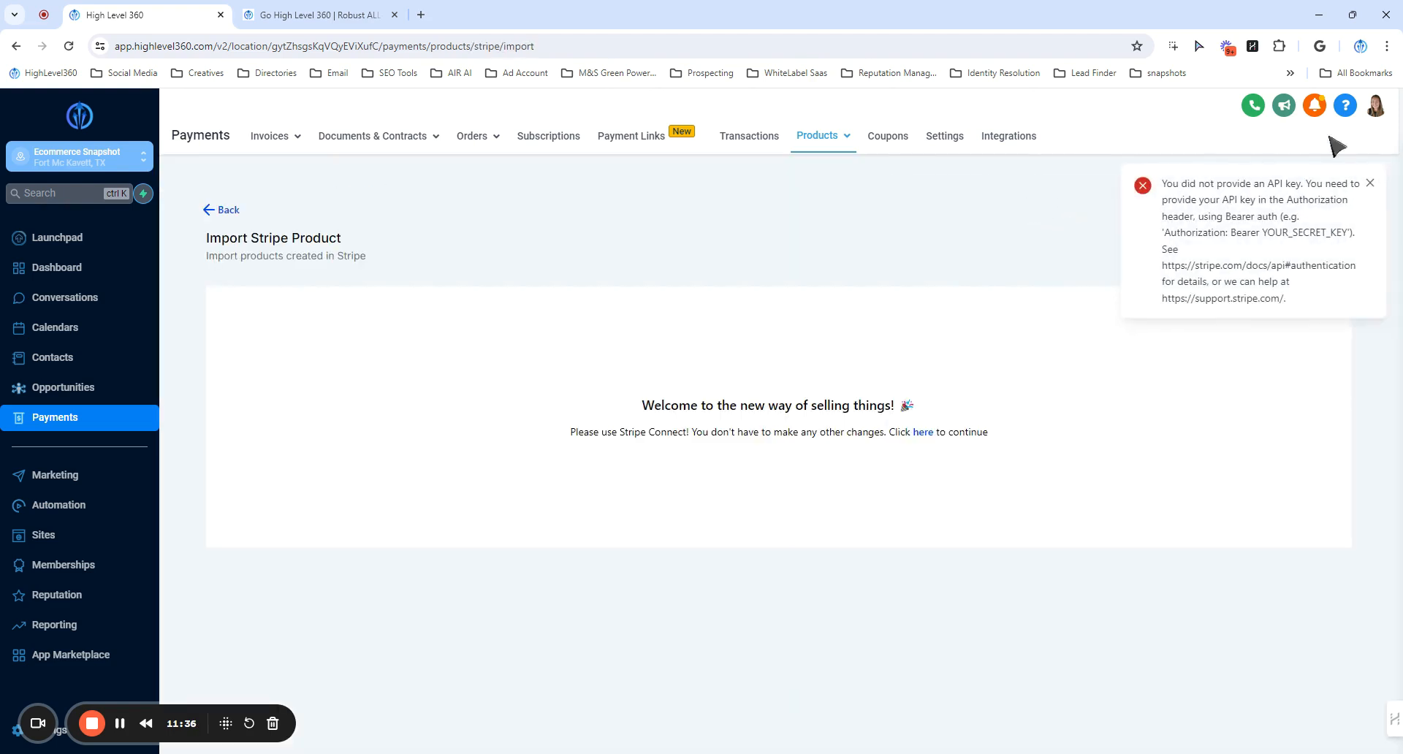
left_click(1370, 183)
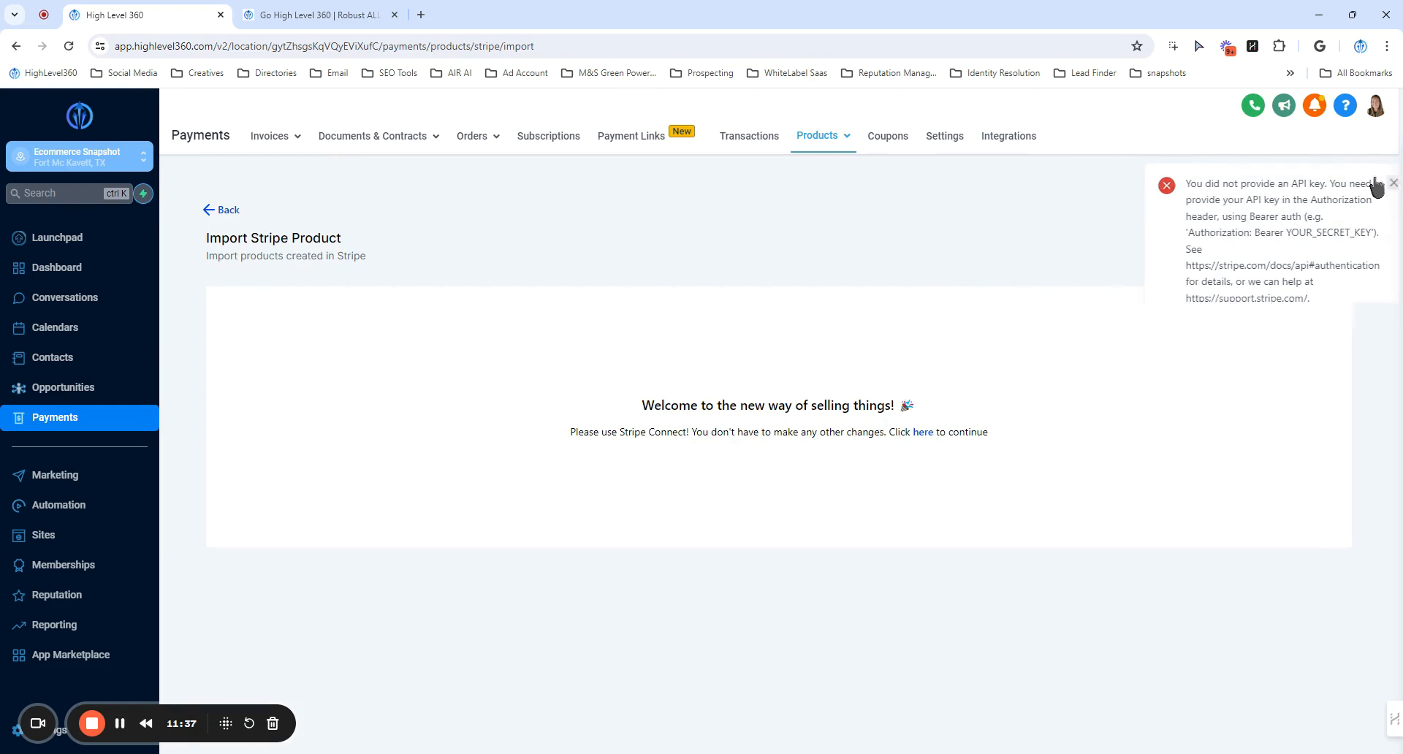
left_click(228, 211)
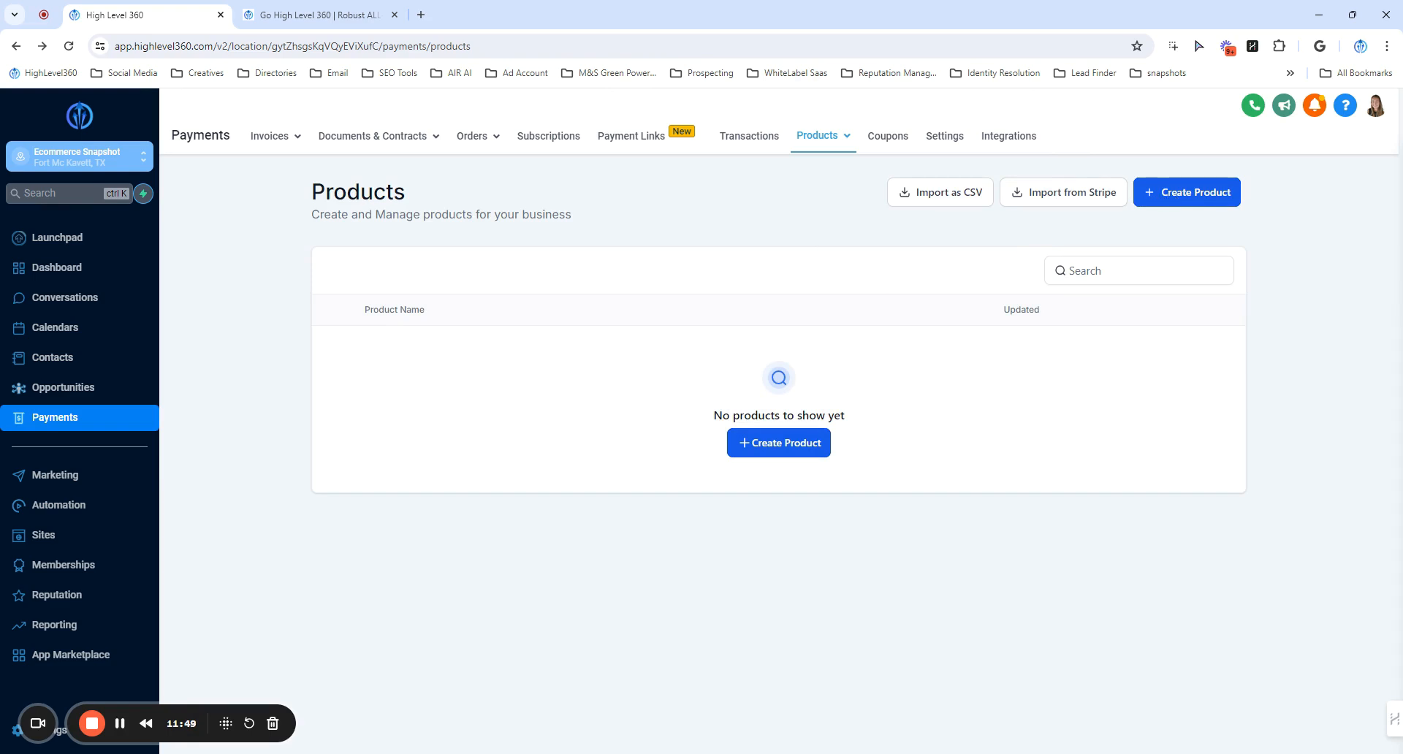
Step: Create a product included in the online store, titled T-Shirt, with description "Comfortable Cotten T-Shirt" and featured image Cotton T Shirt.jpg
left_click(1186, 193)
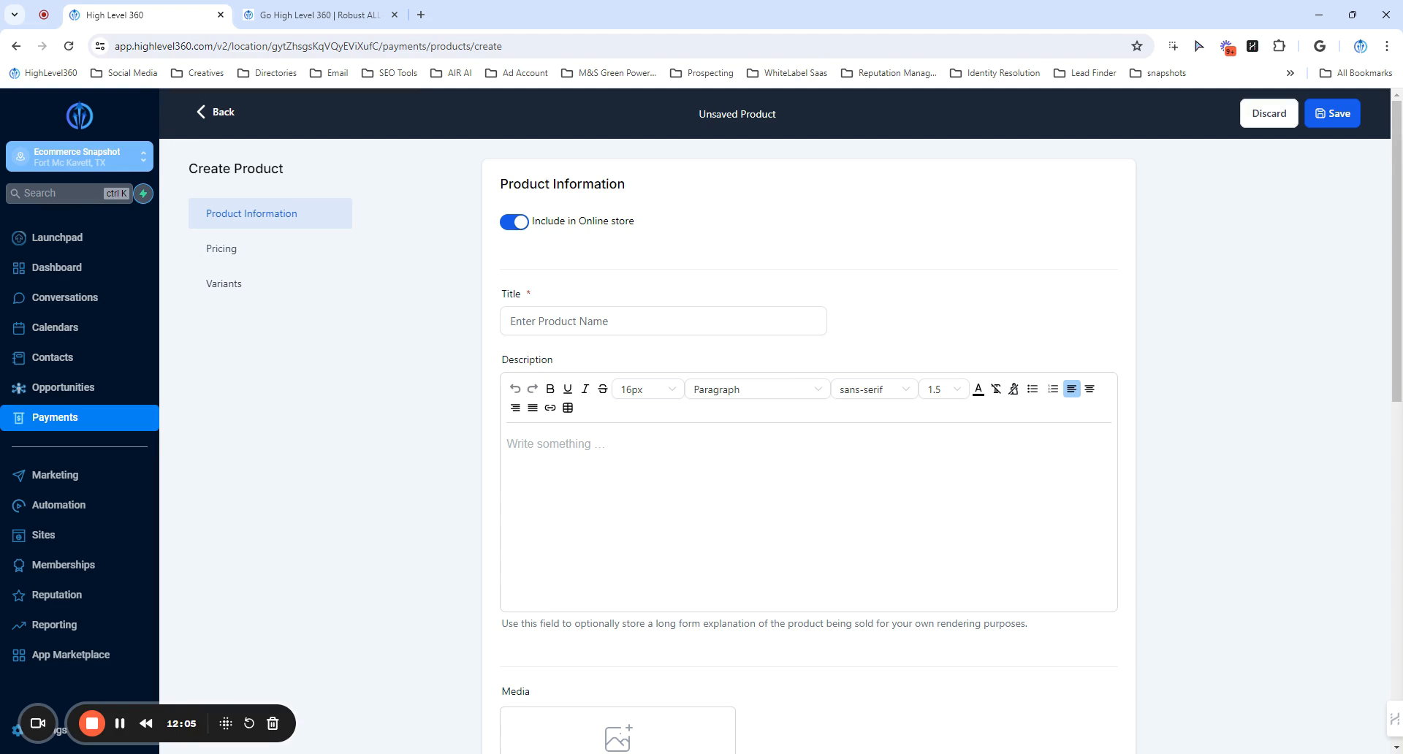
left_click(527, 230)
left_click(520, 228)
key("Tab")
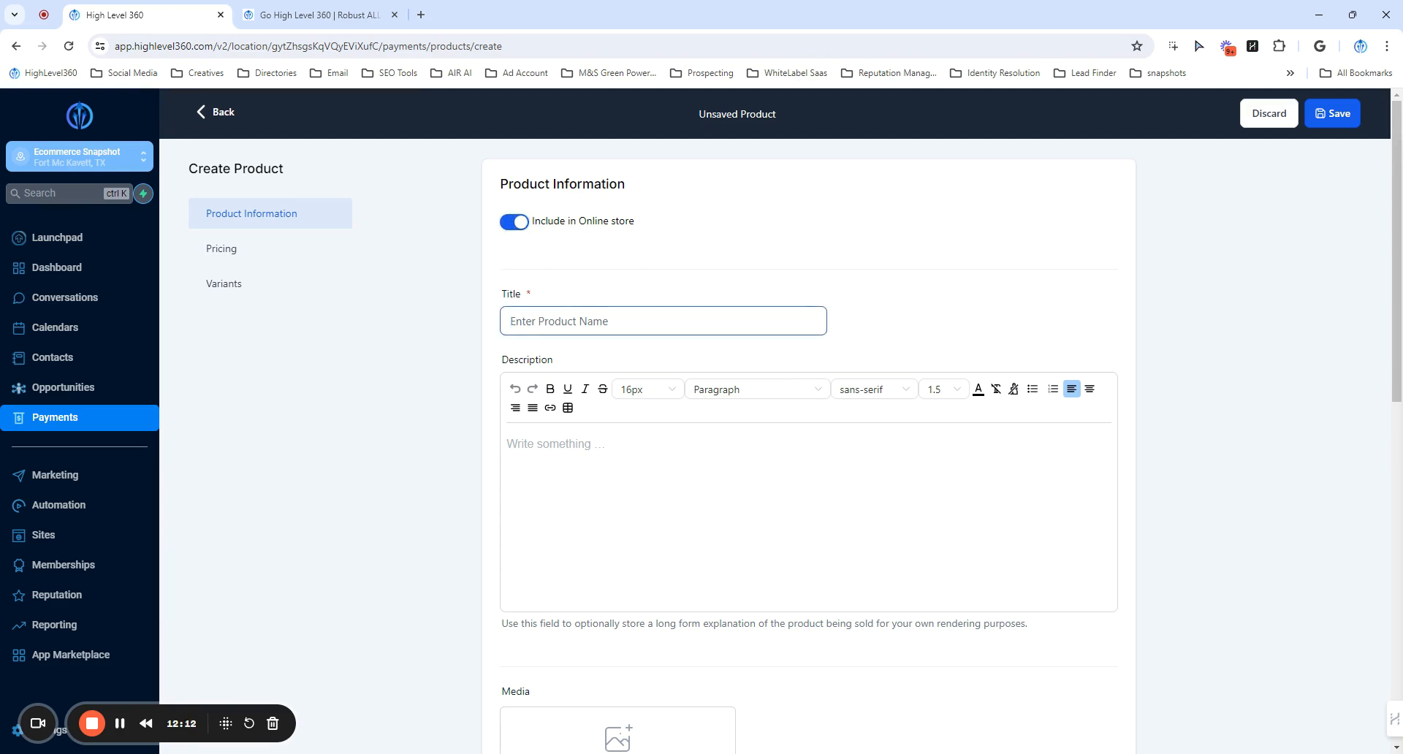
scroll(540, 371, "down", 1)
left_click(544, 372)
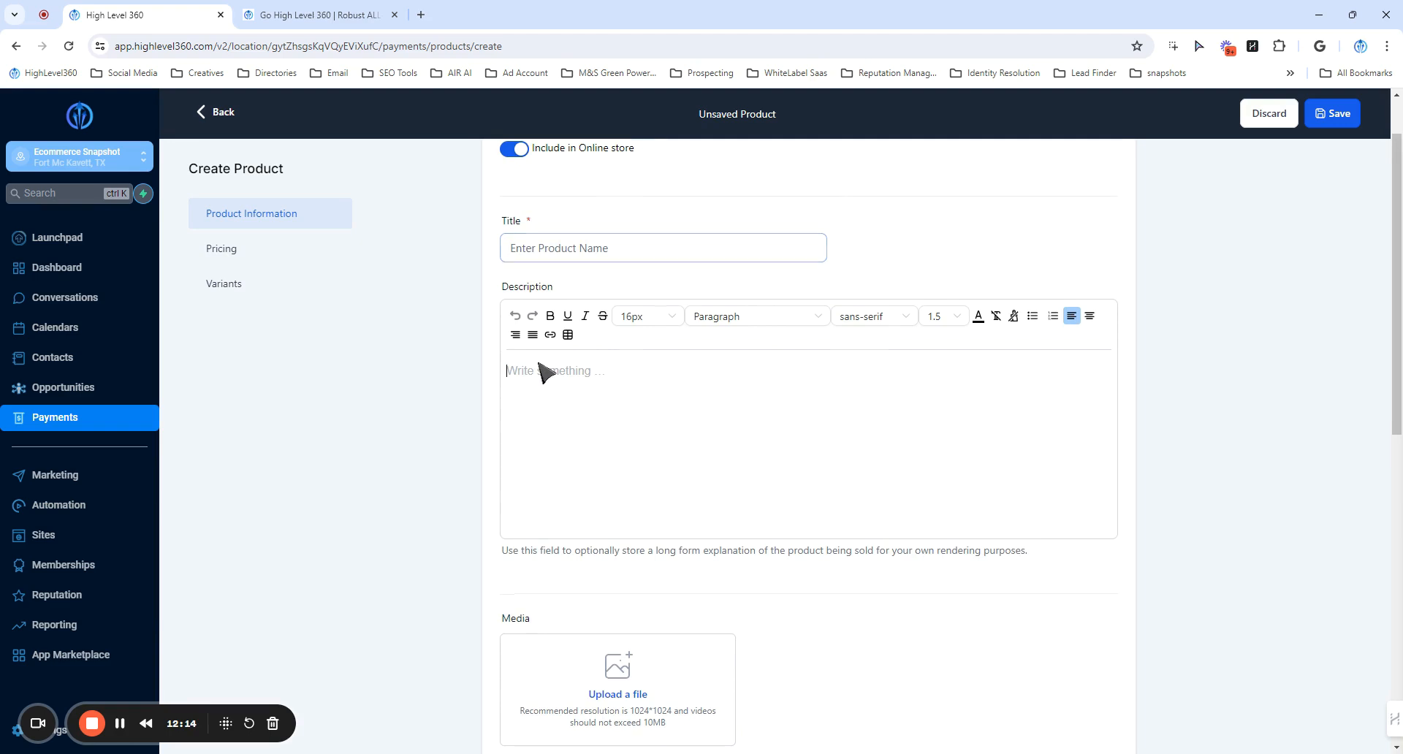
scroll(544, 373, "down", 4)
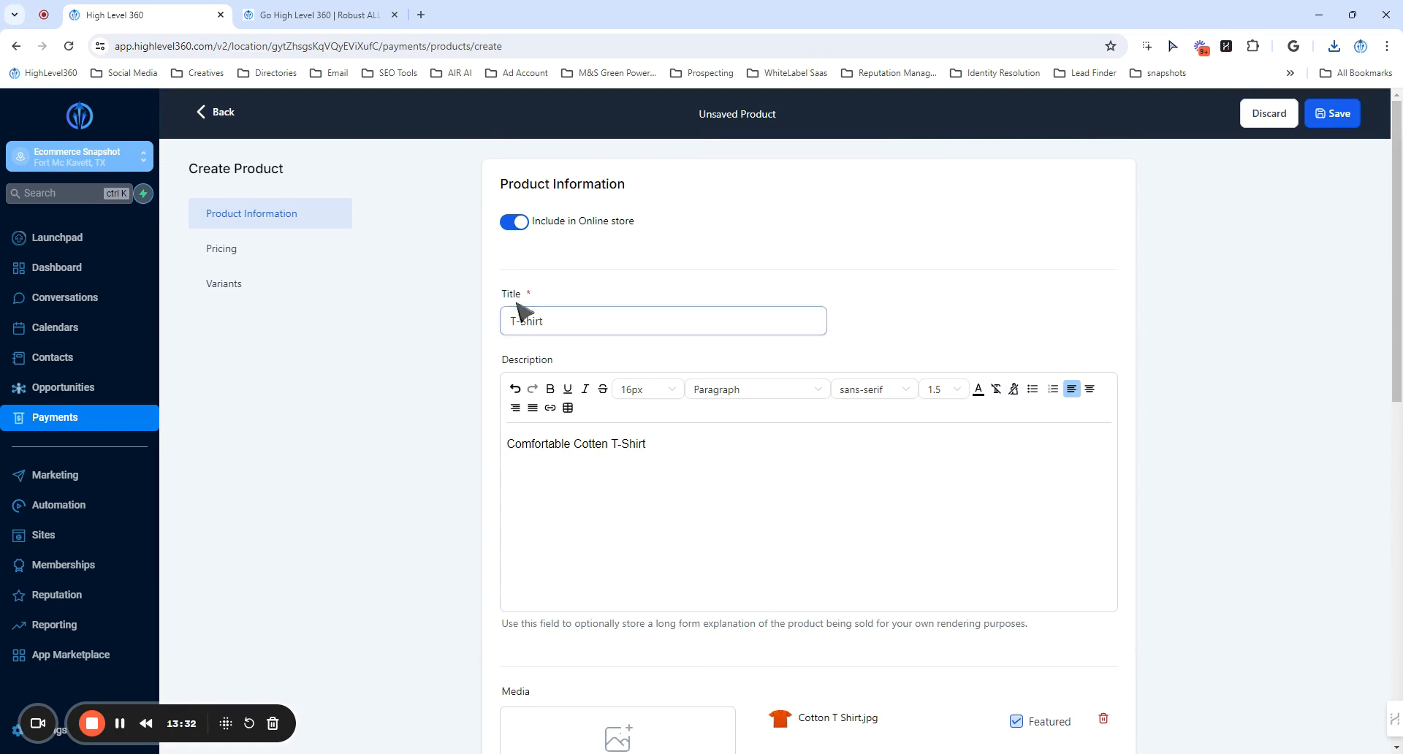
Step: Assign the T-Shirt product to the Shirts collection
scroll(660, 319, "down", 5)
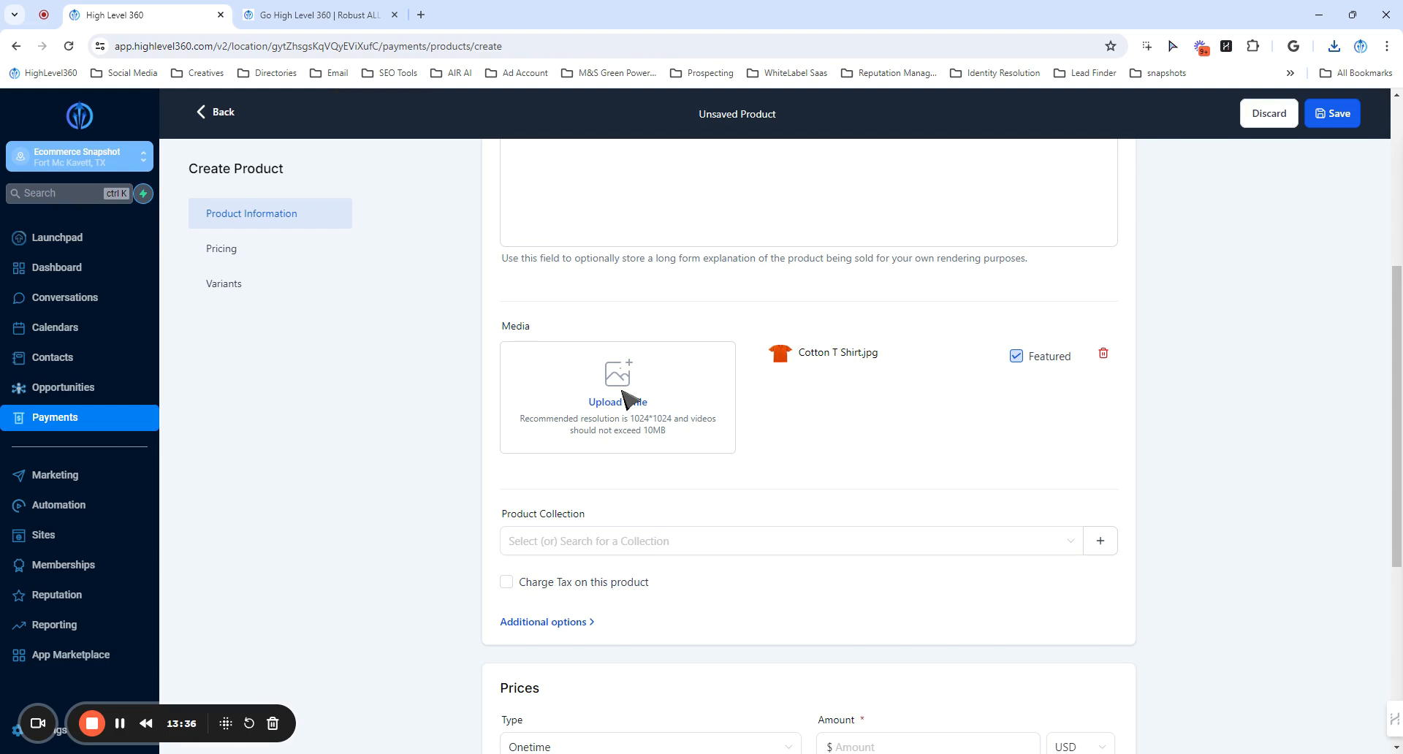
scroll(641, 426, "down", 2)
left_click(538, 399)
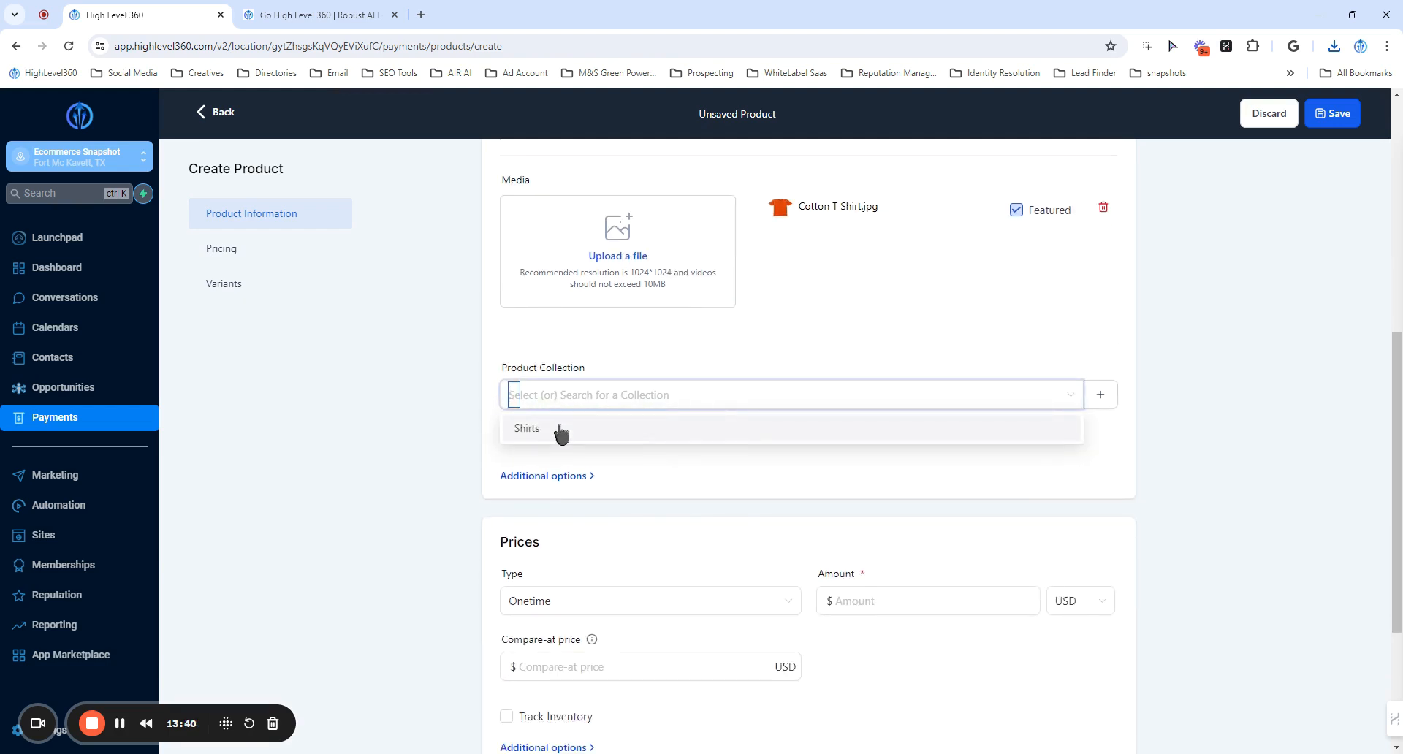
left_click(540, 433)
left_click(652, 368)
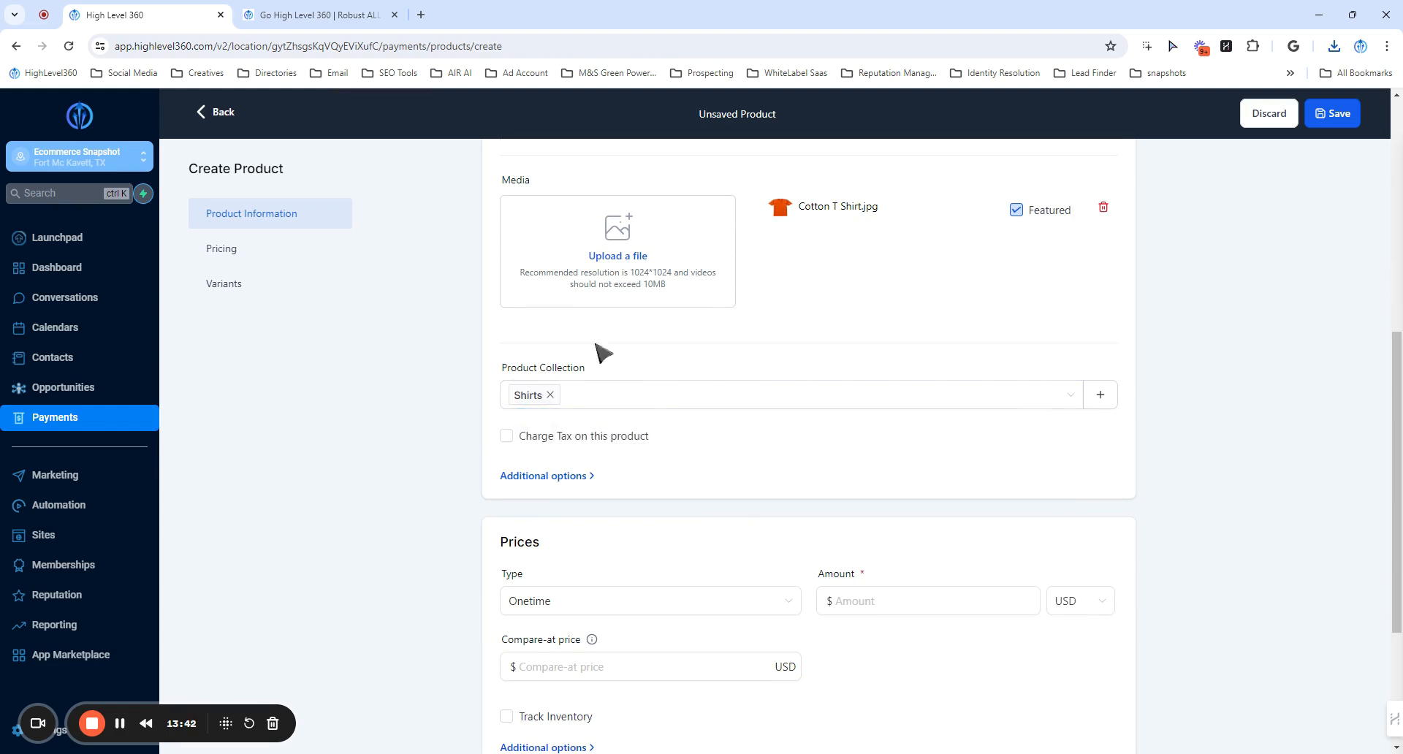
Step: Enable charging tax on the T-Shirt product and apply Sales Tax (8.25%)
scroll(730, 431, "down", 2)
scroll(570, 365, "up", 1)
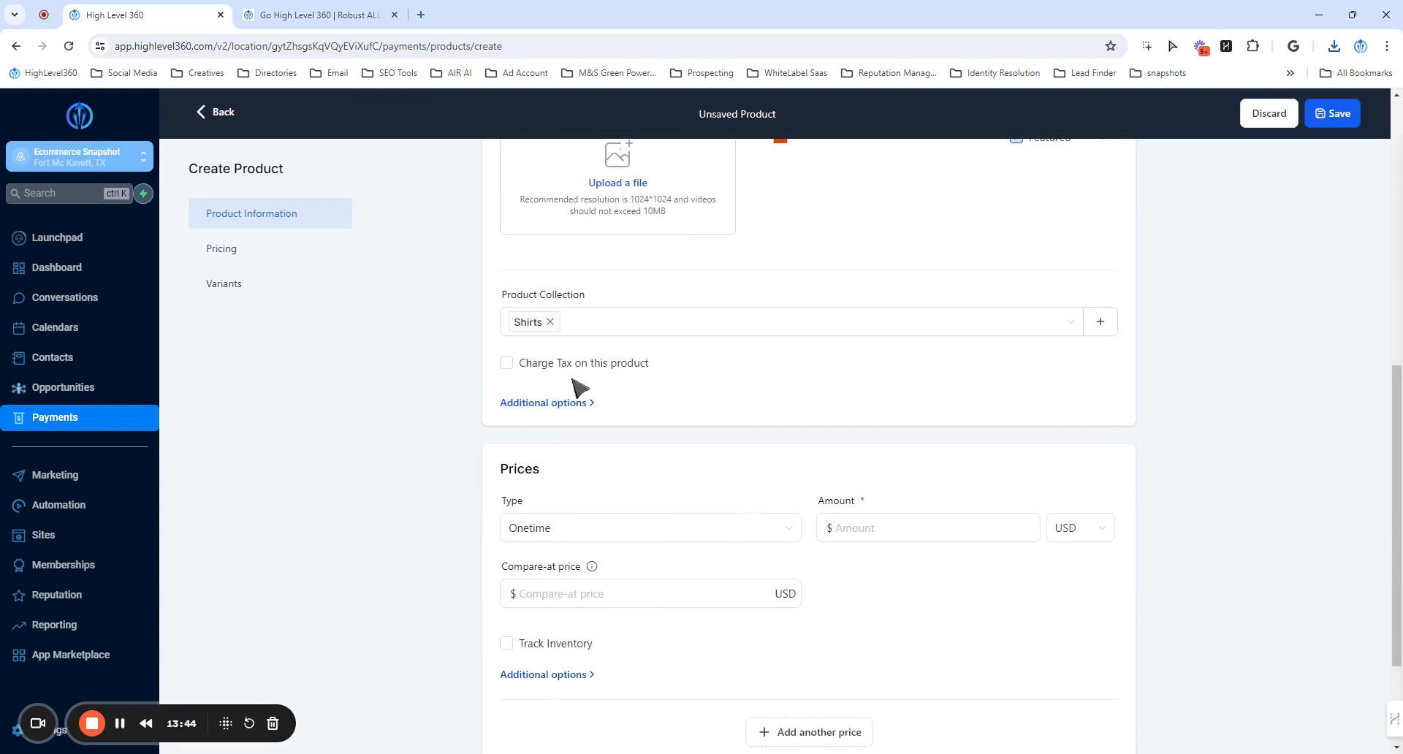
left_click(506, 364)
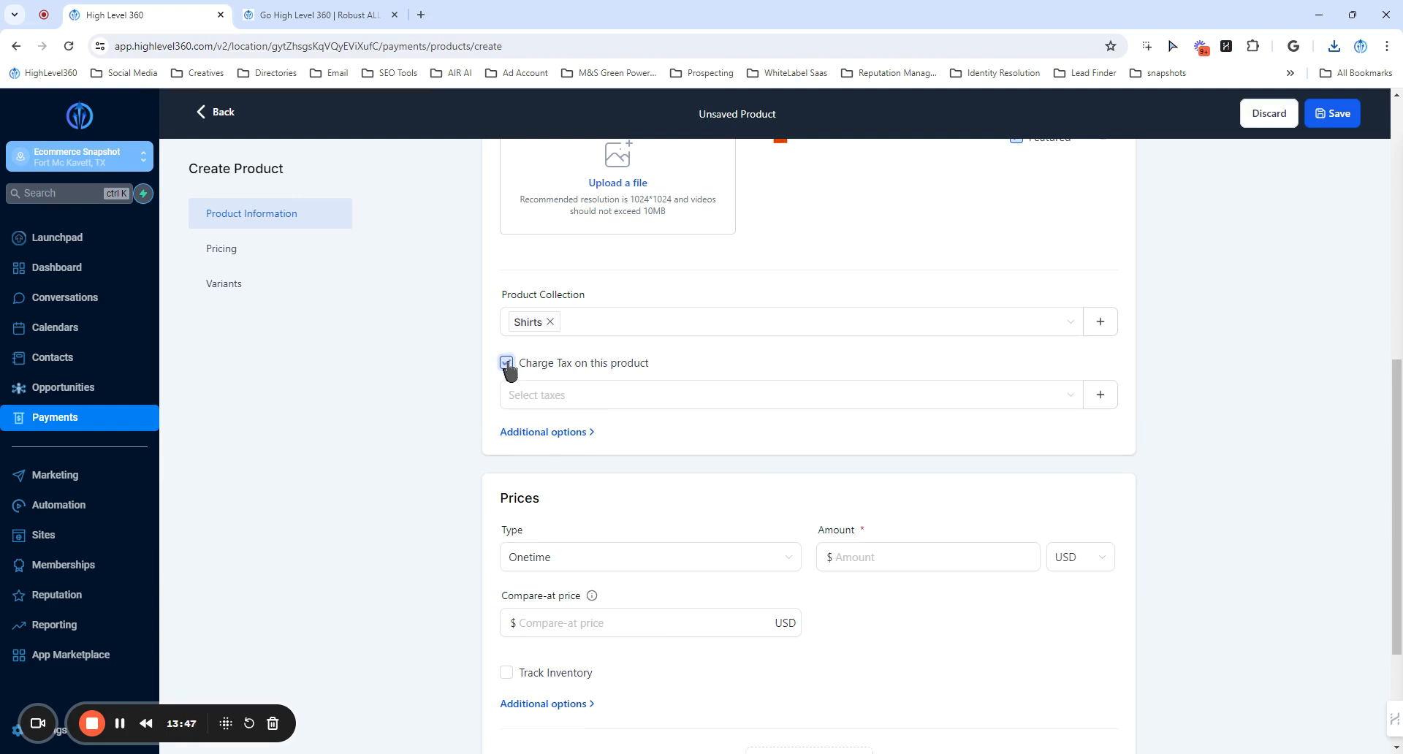
left_click(536, 409)
left_click(575, 433)
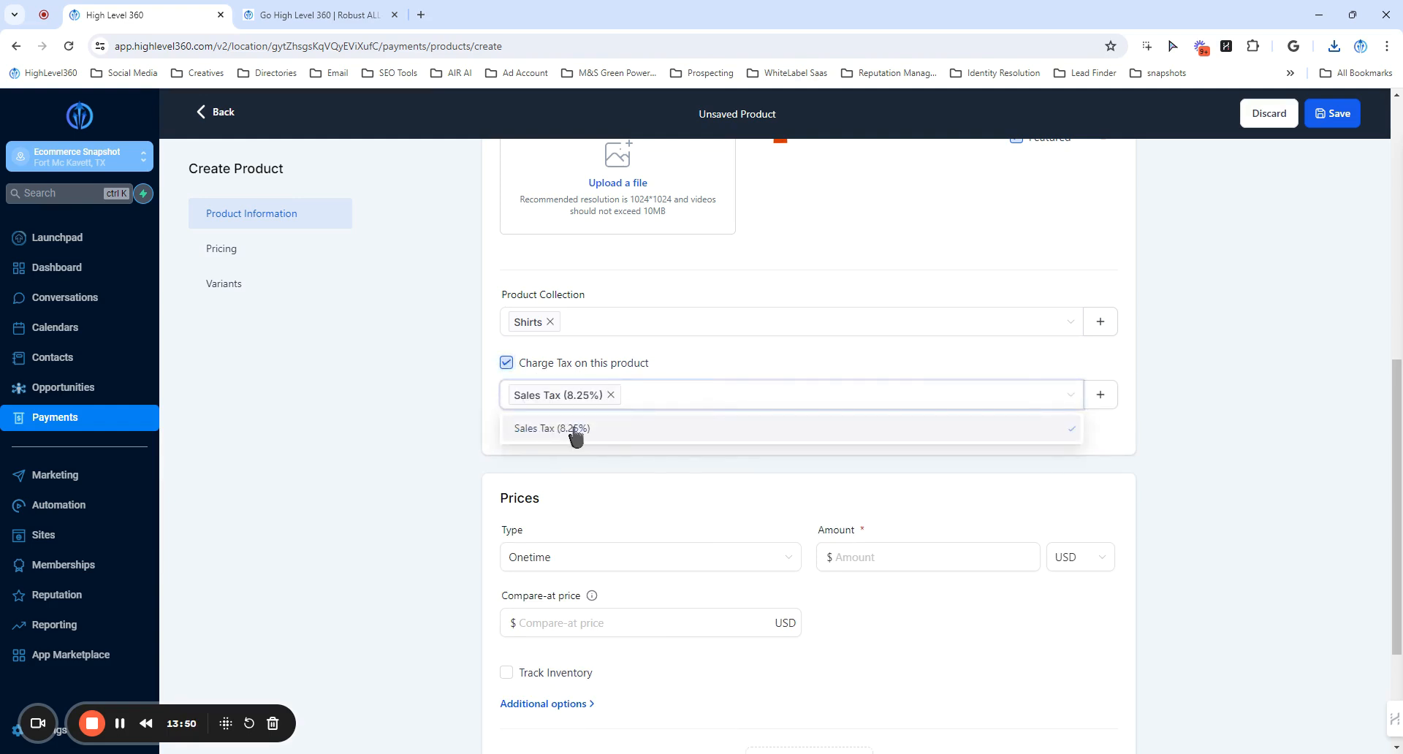
left_click(676, 366)
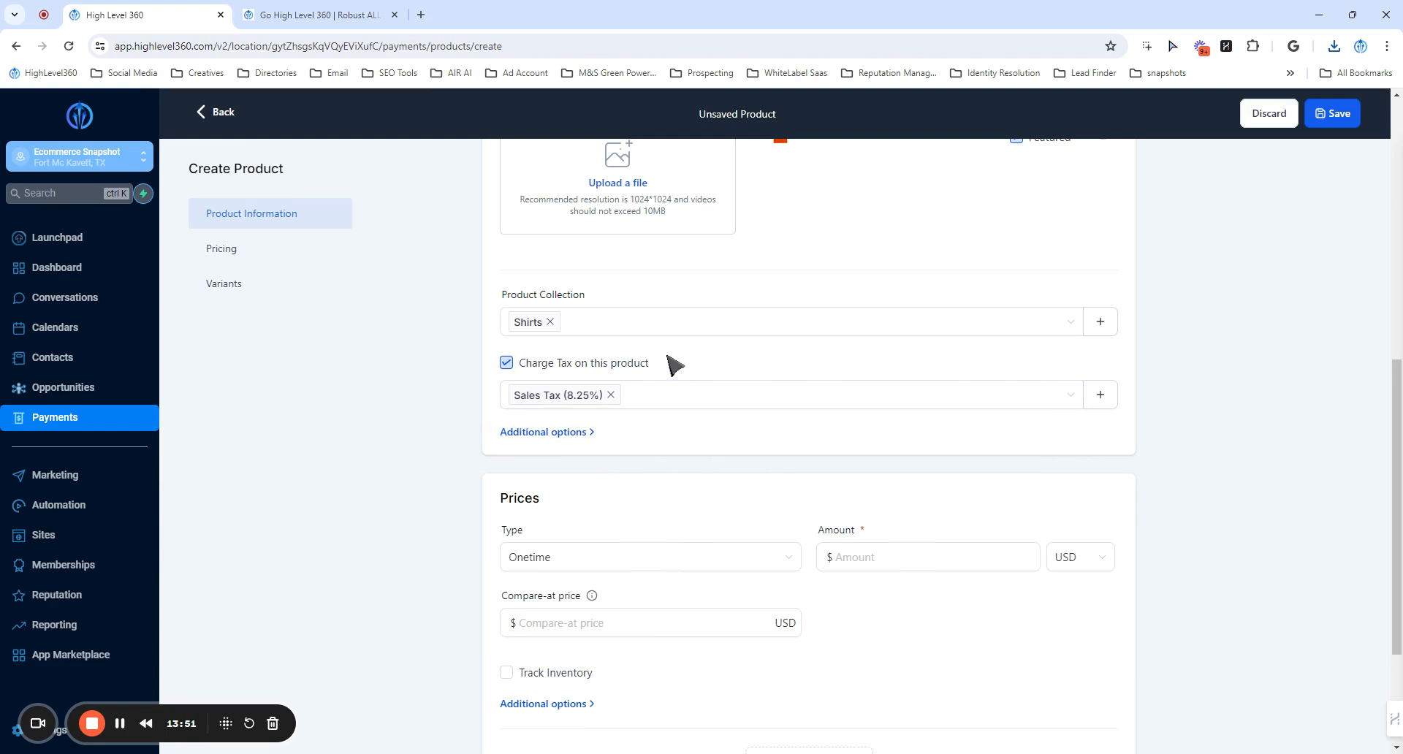
Step: Look at the statement descriptor among the product's additional options, leave it empty and collapse the options
left_click(563, 433)
scroll(563, 439, "down", 1)
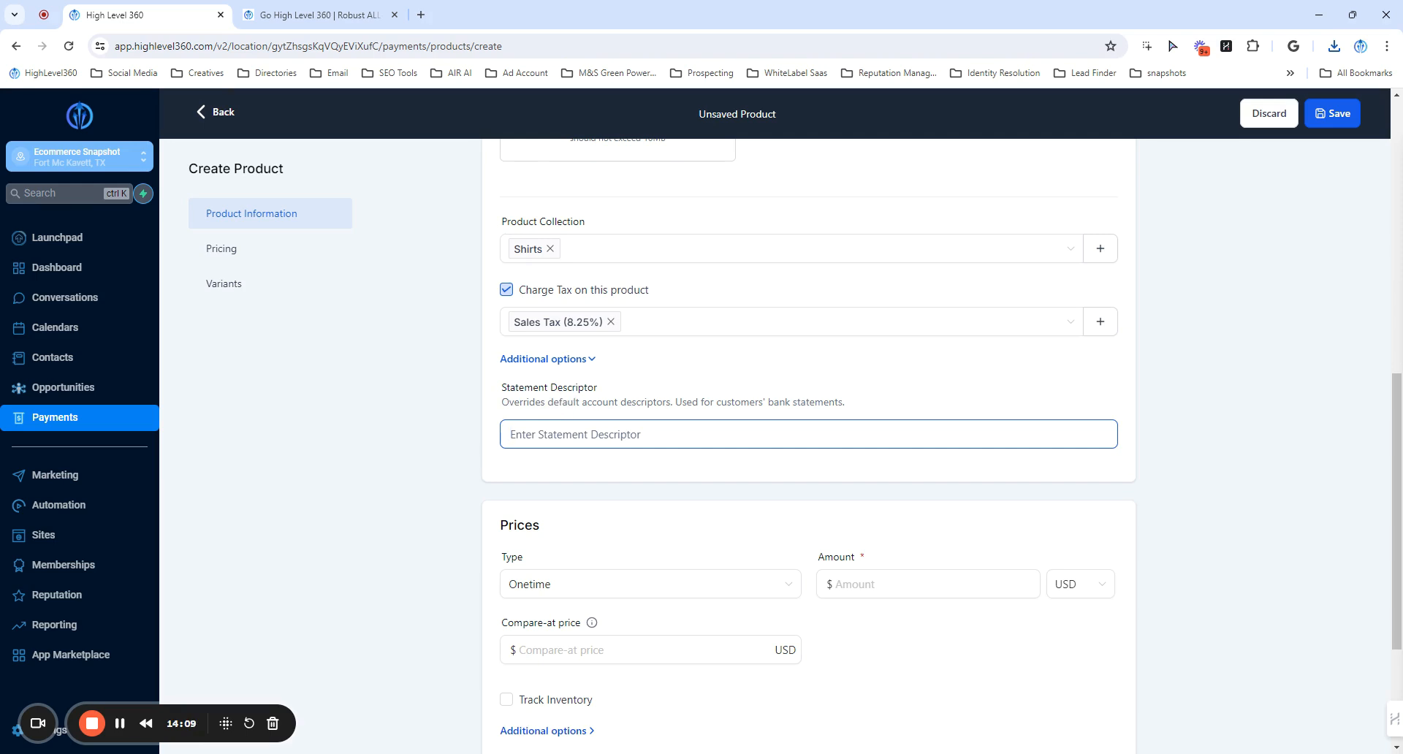
left_click(582, 359)
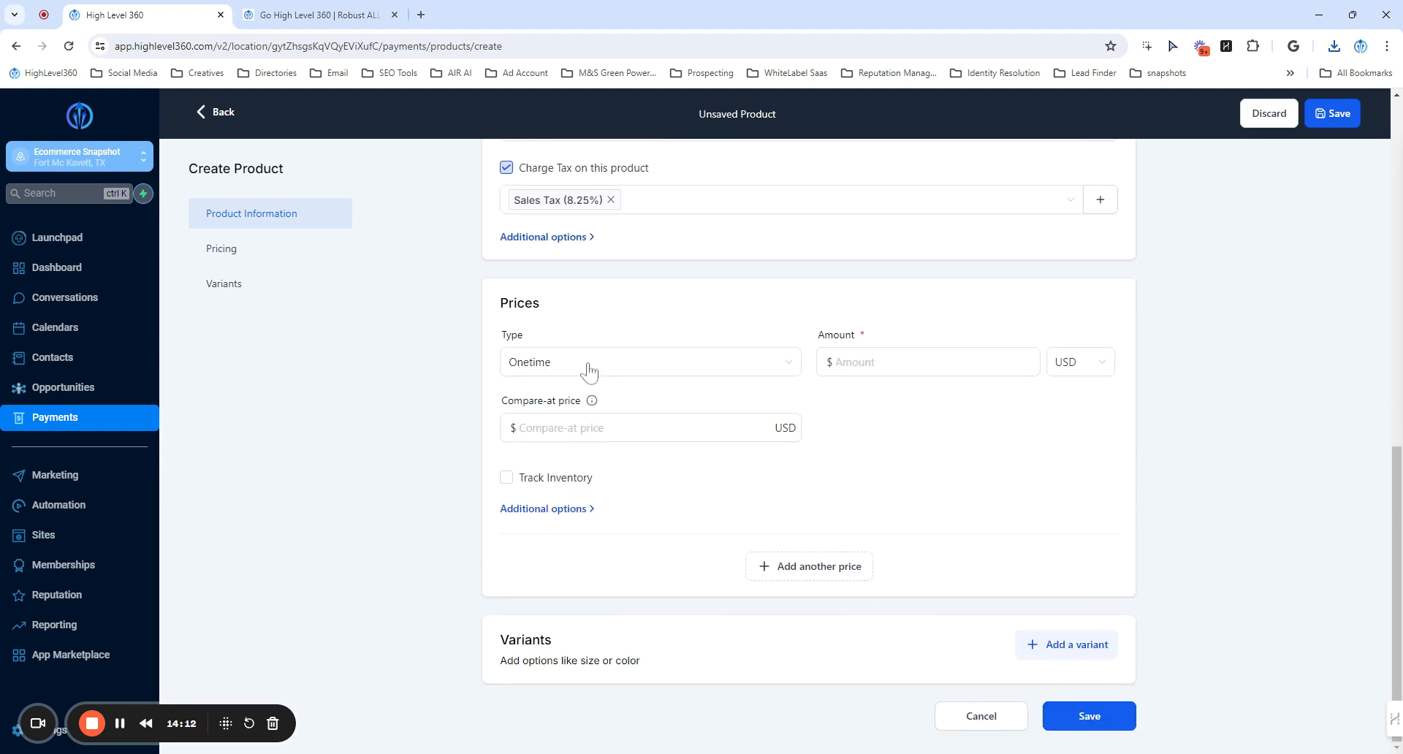
Step: Switch the price type to Recurring to view its billing options, and return it to Onetime
left_click(599, 361)
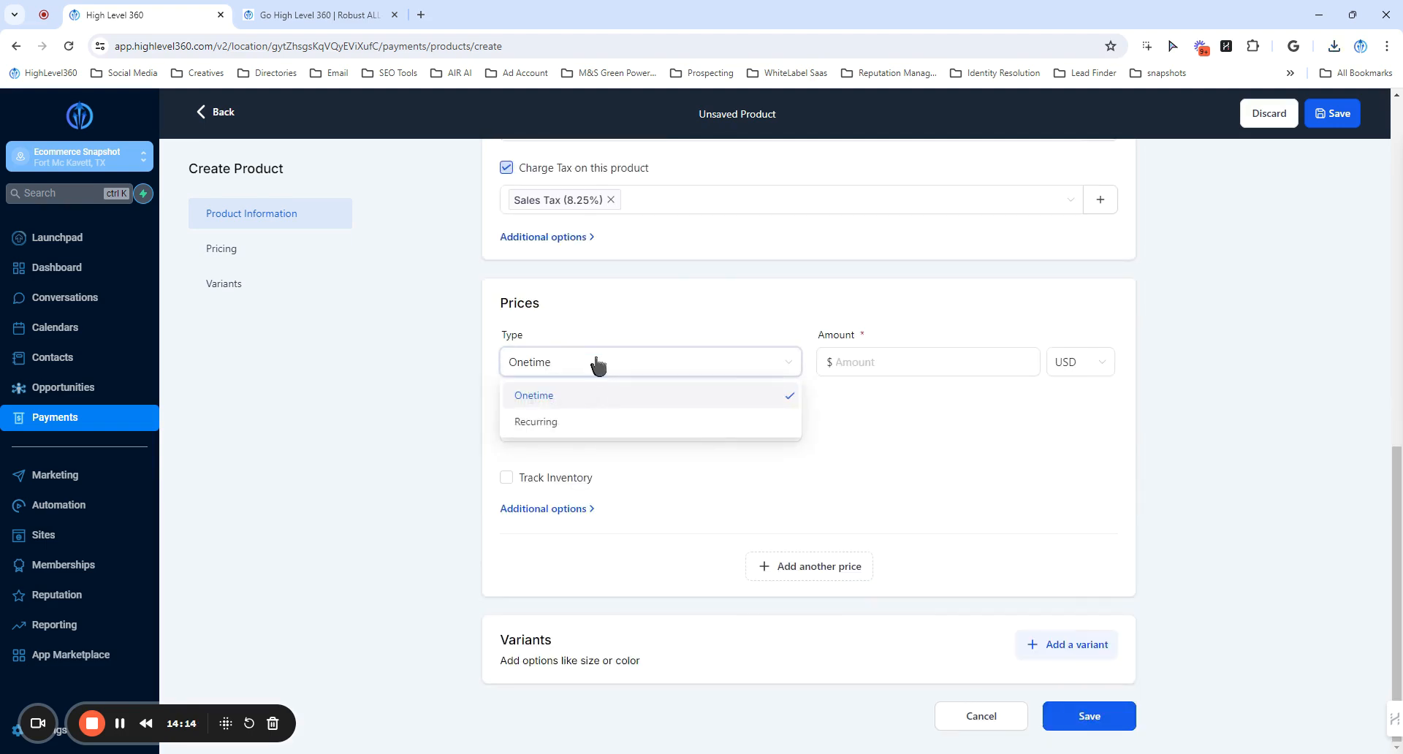
left_click(530, 425)
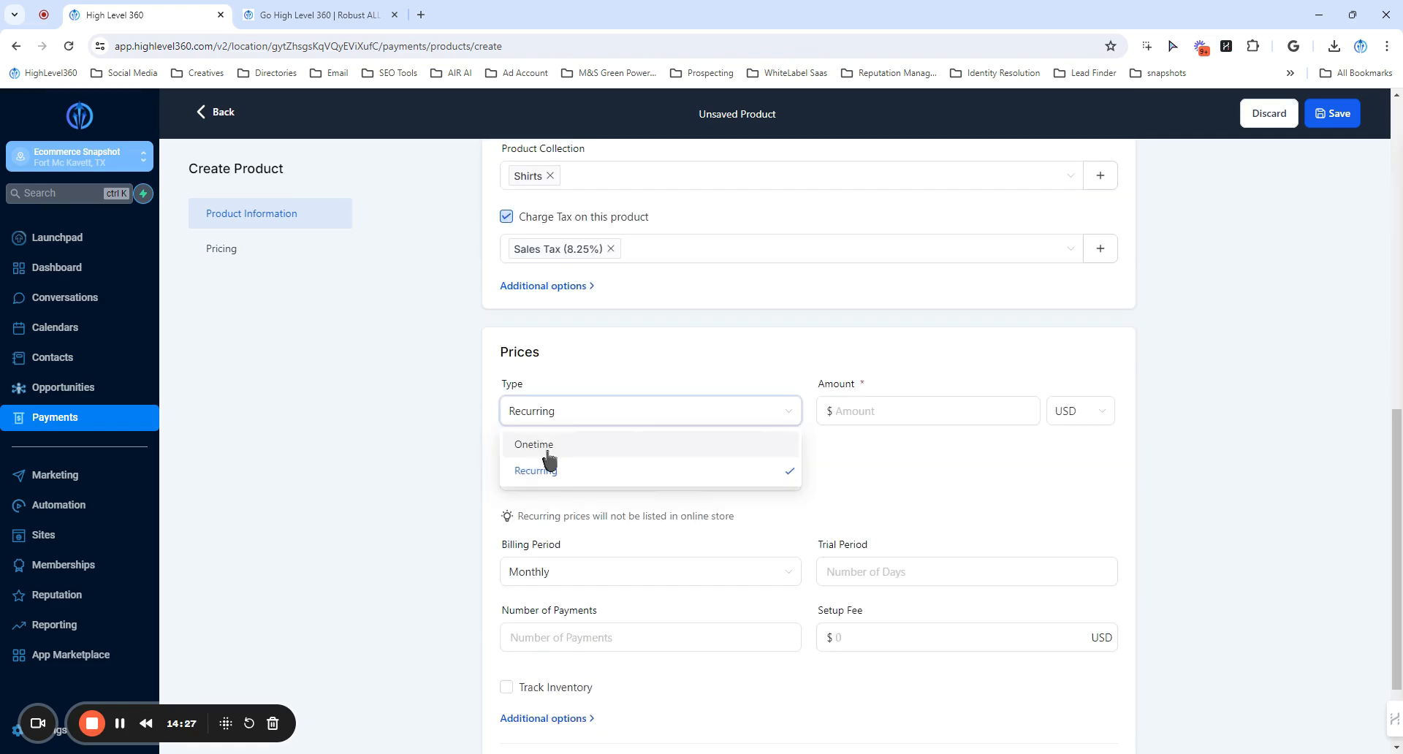
left_click(547, 449)
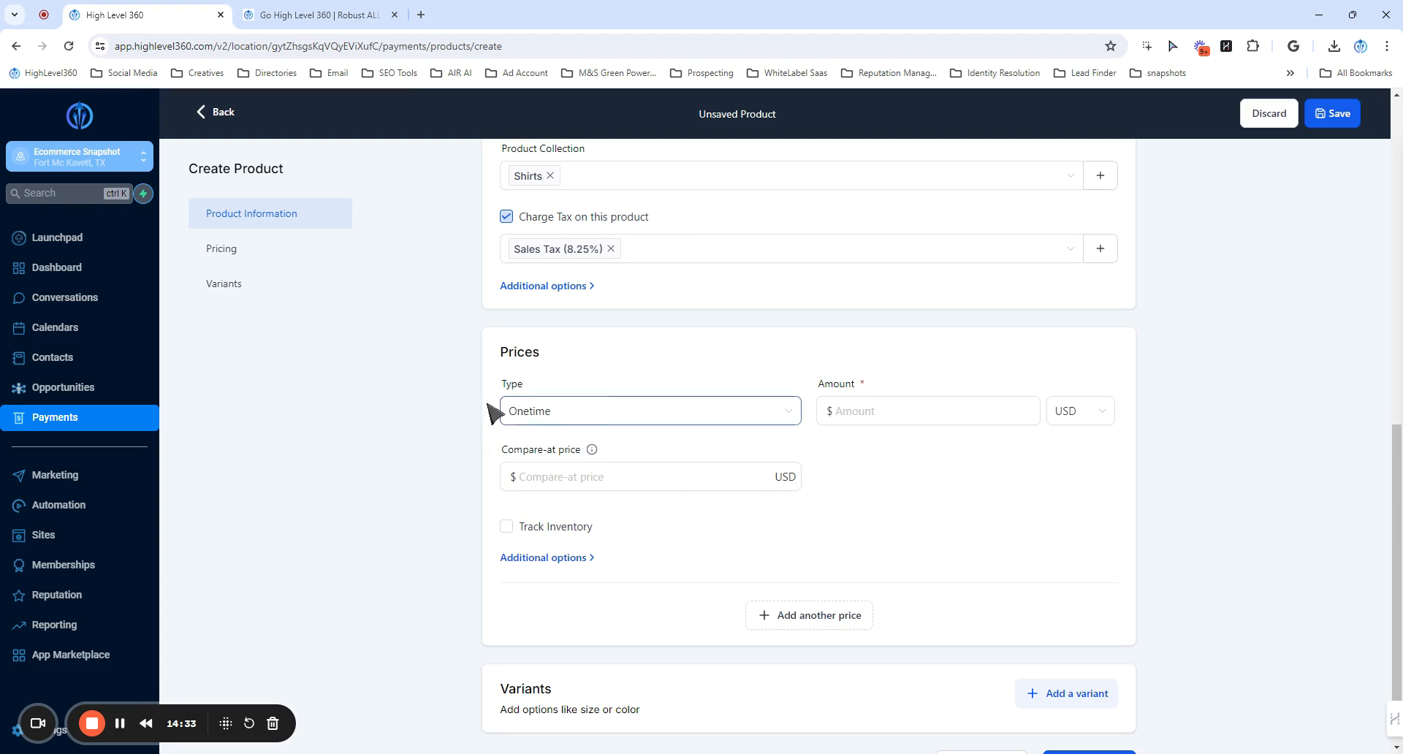
Step: Browse the available currencies, keep USD and set the one-time price amount to $15.00
left_click(862, 411)
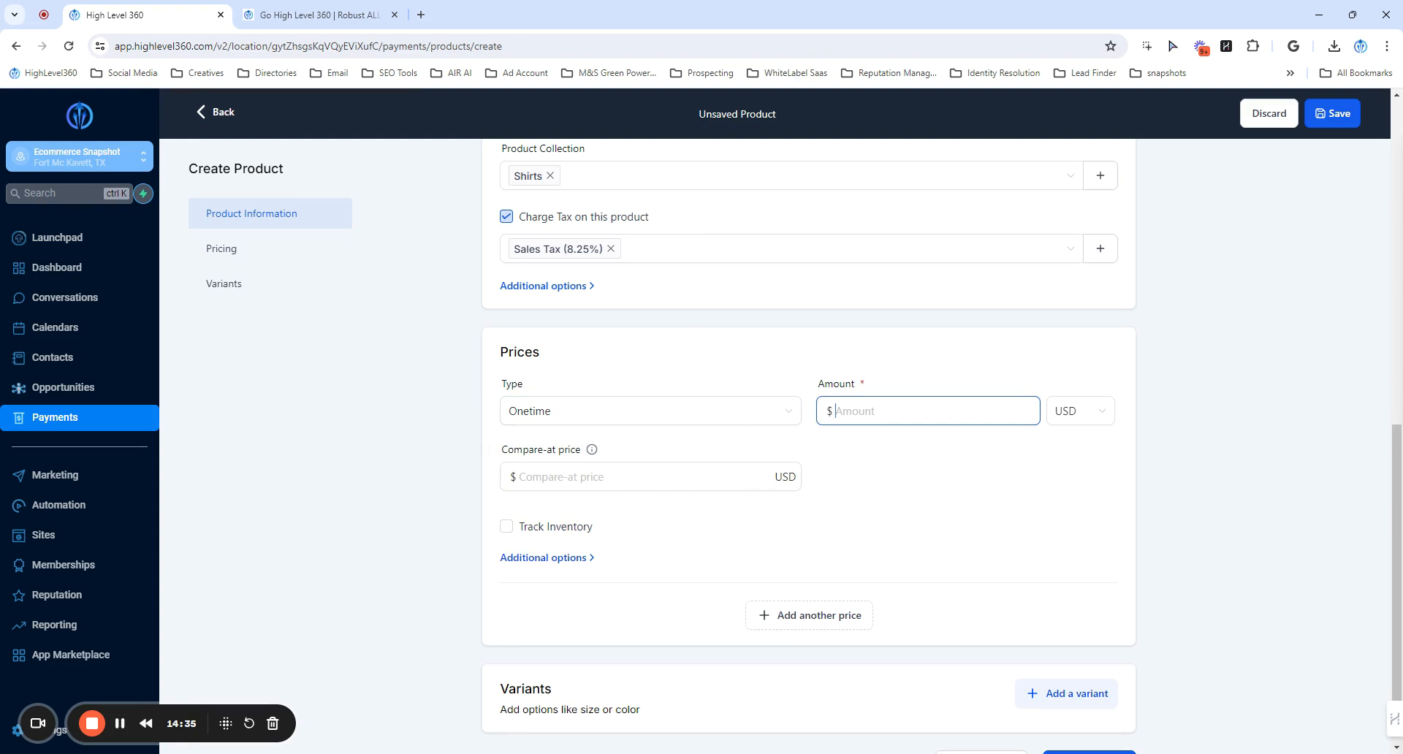
left_click(1066, 411)
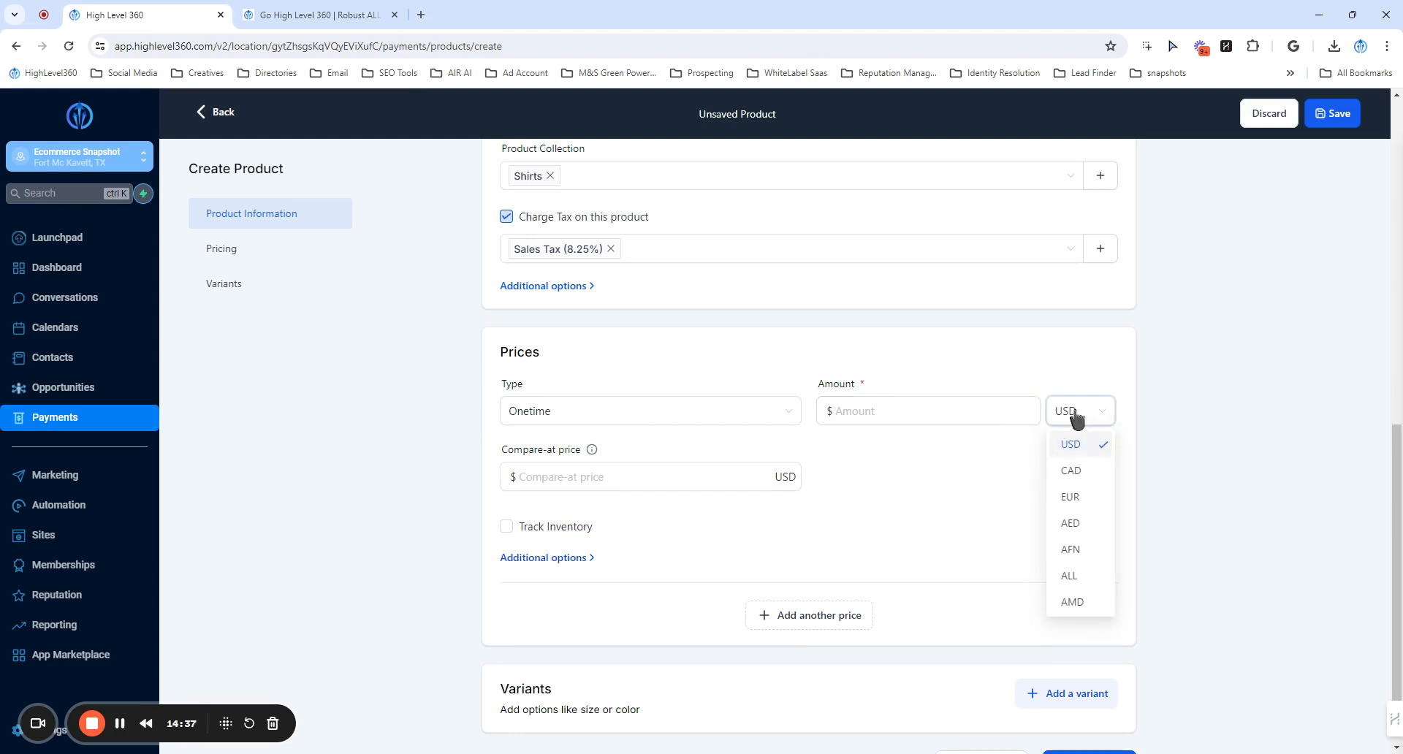
scroll(1093, 500, "down", 12)
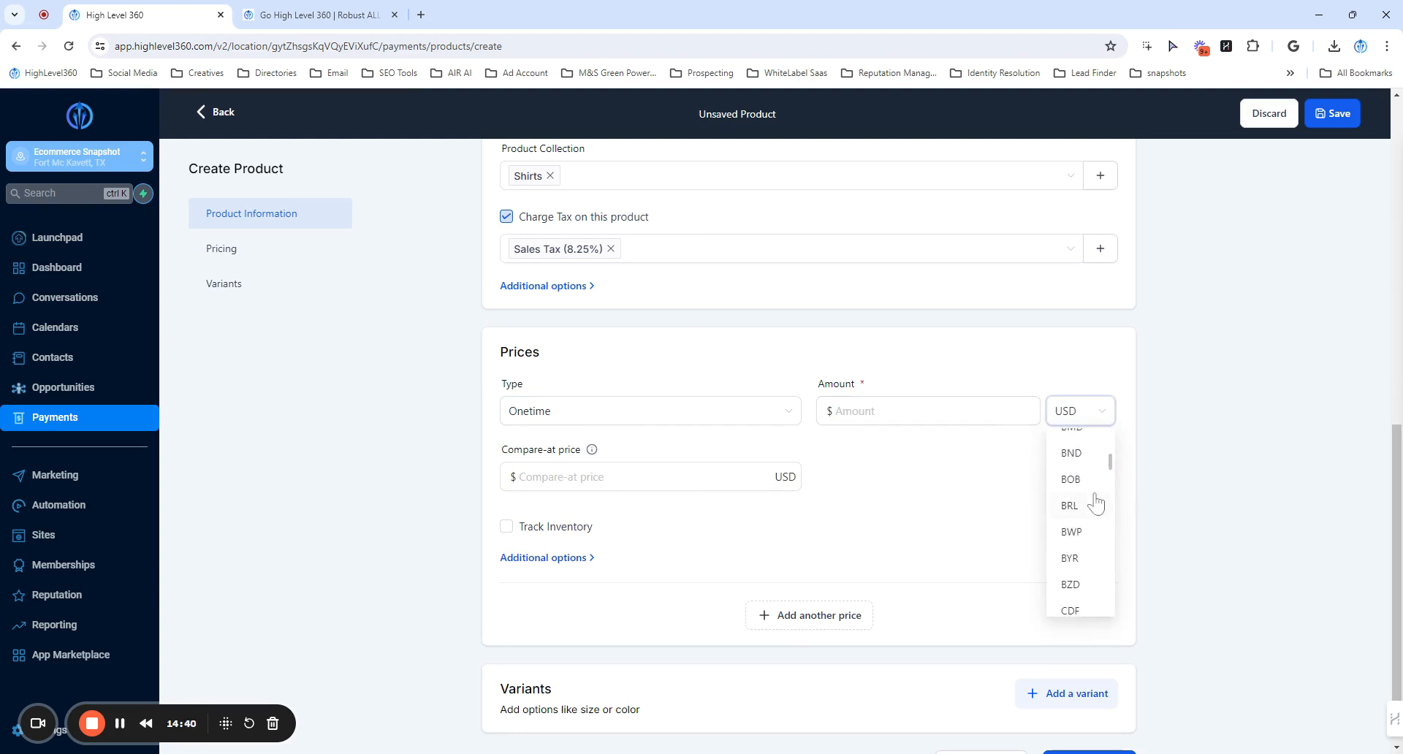
scroll(1094, 501, "down", 15)
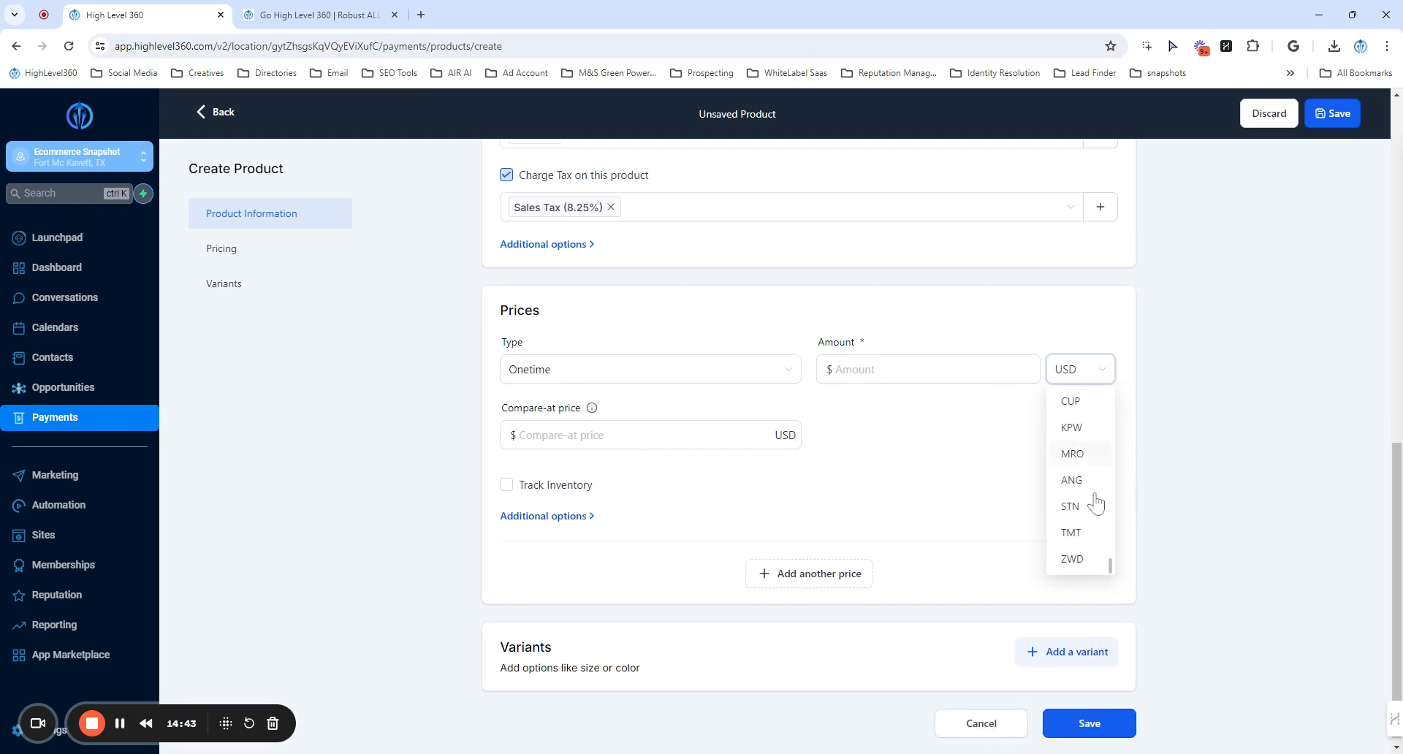
scroll(1094, 502, "up", 15)
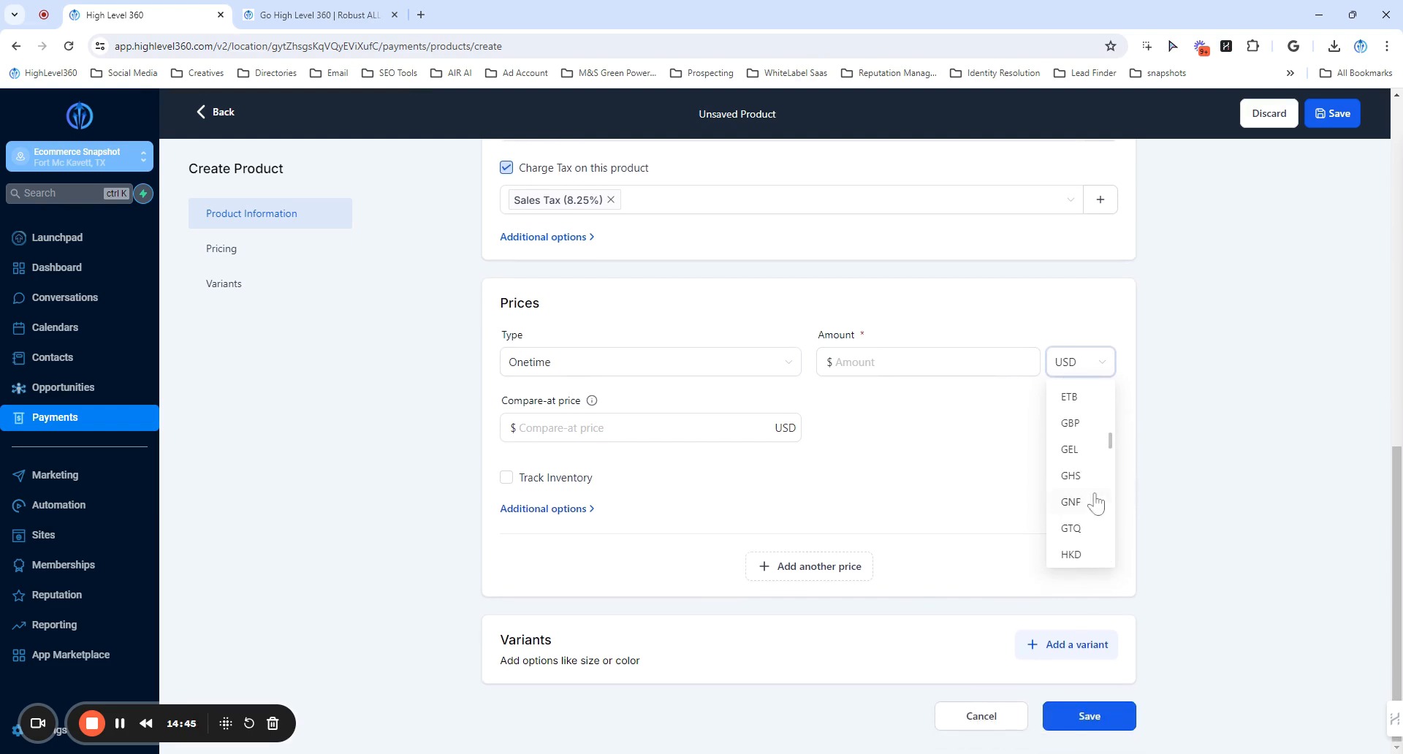
scroll(1094, 502, "up", 10)
scroll(984, 501, "down", 2)
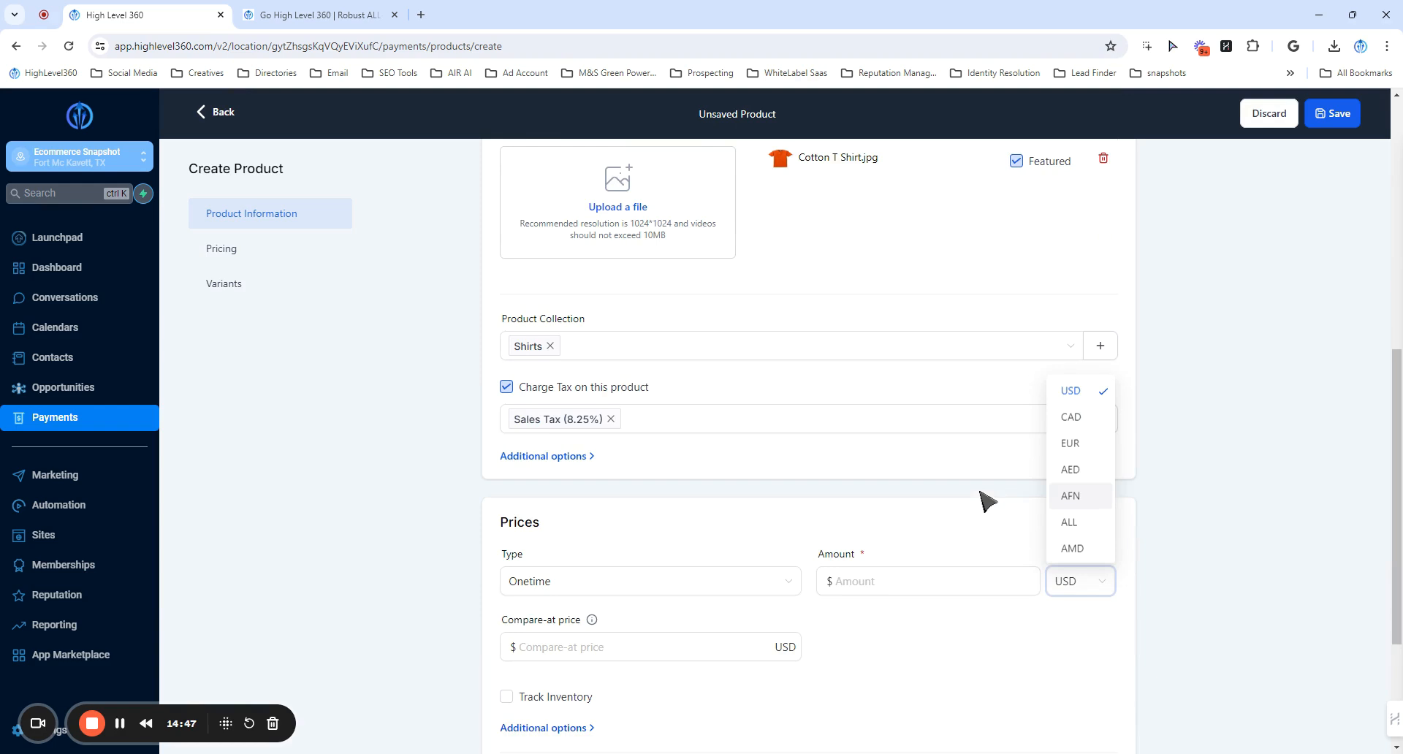
left_click(1057, 584)
left_click(848, 580)
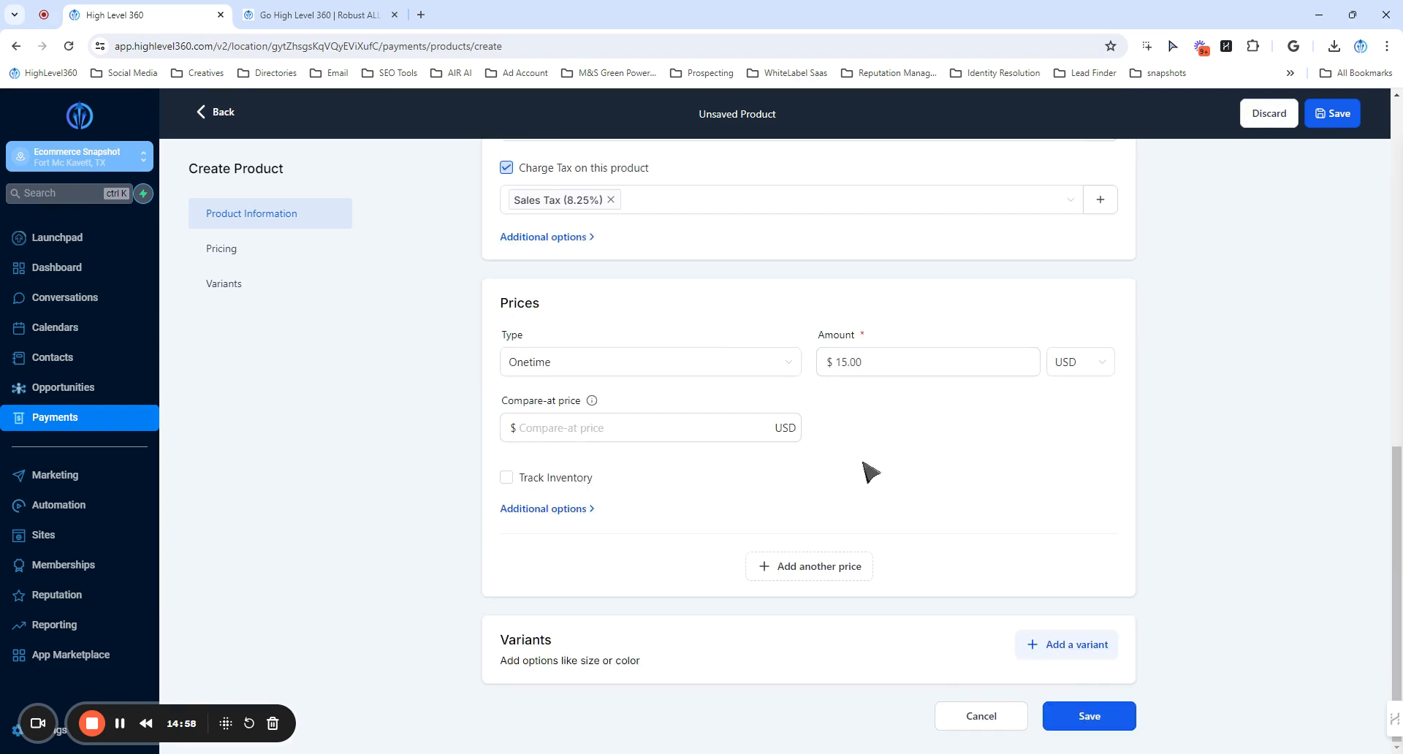
key("Tab")
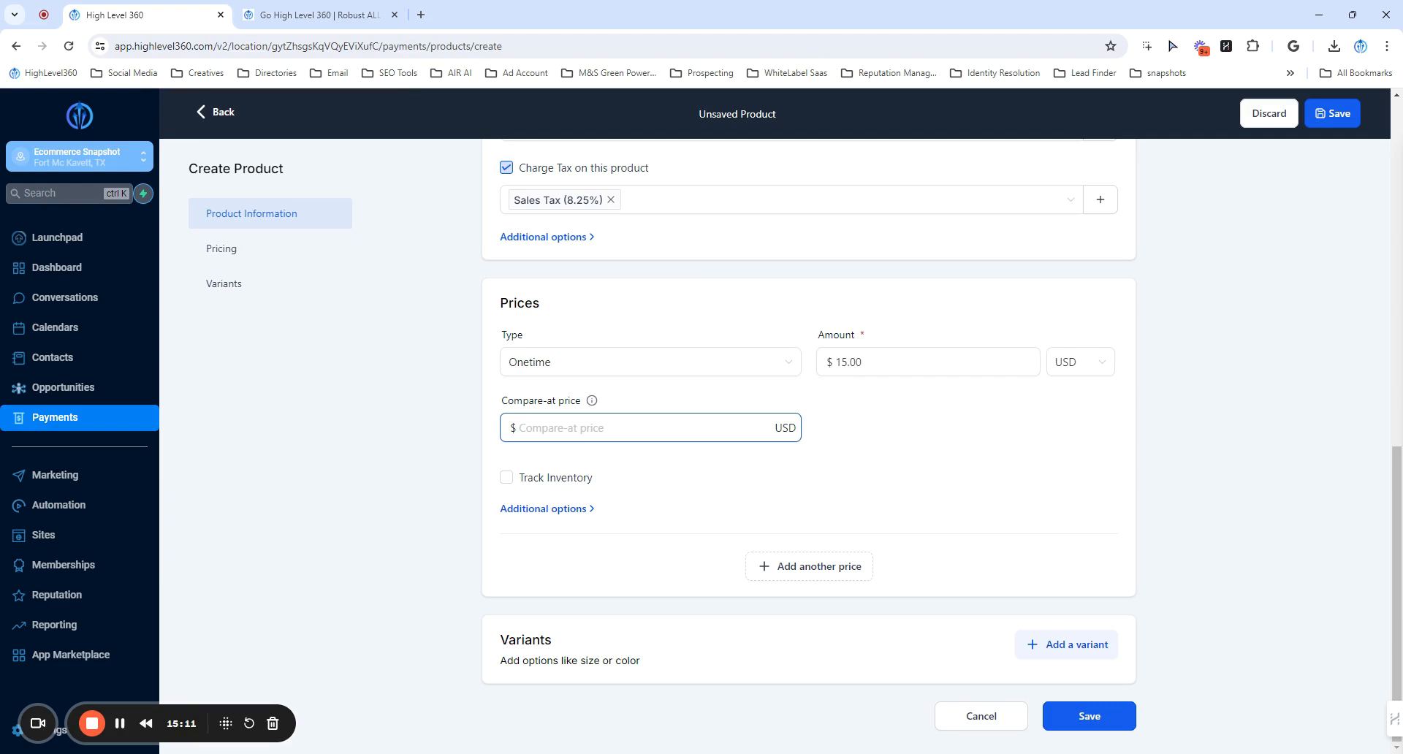
Step: Set the compare-at price to $25.00 and track inventory with 50 available, allowing sales to continue when out of stock
type("25")
left_click(506, 478)
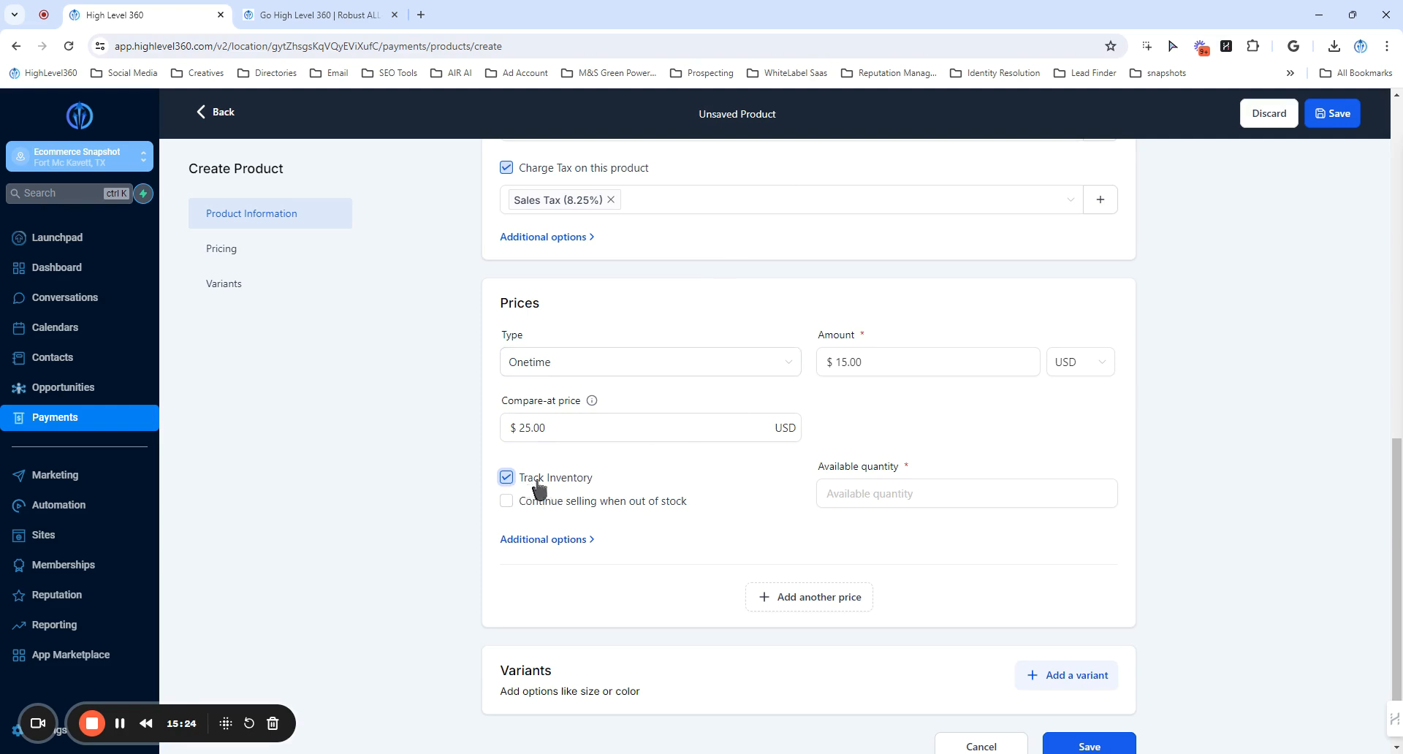
left_click(830, 493)
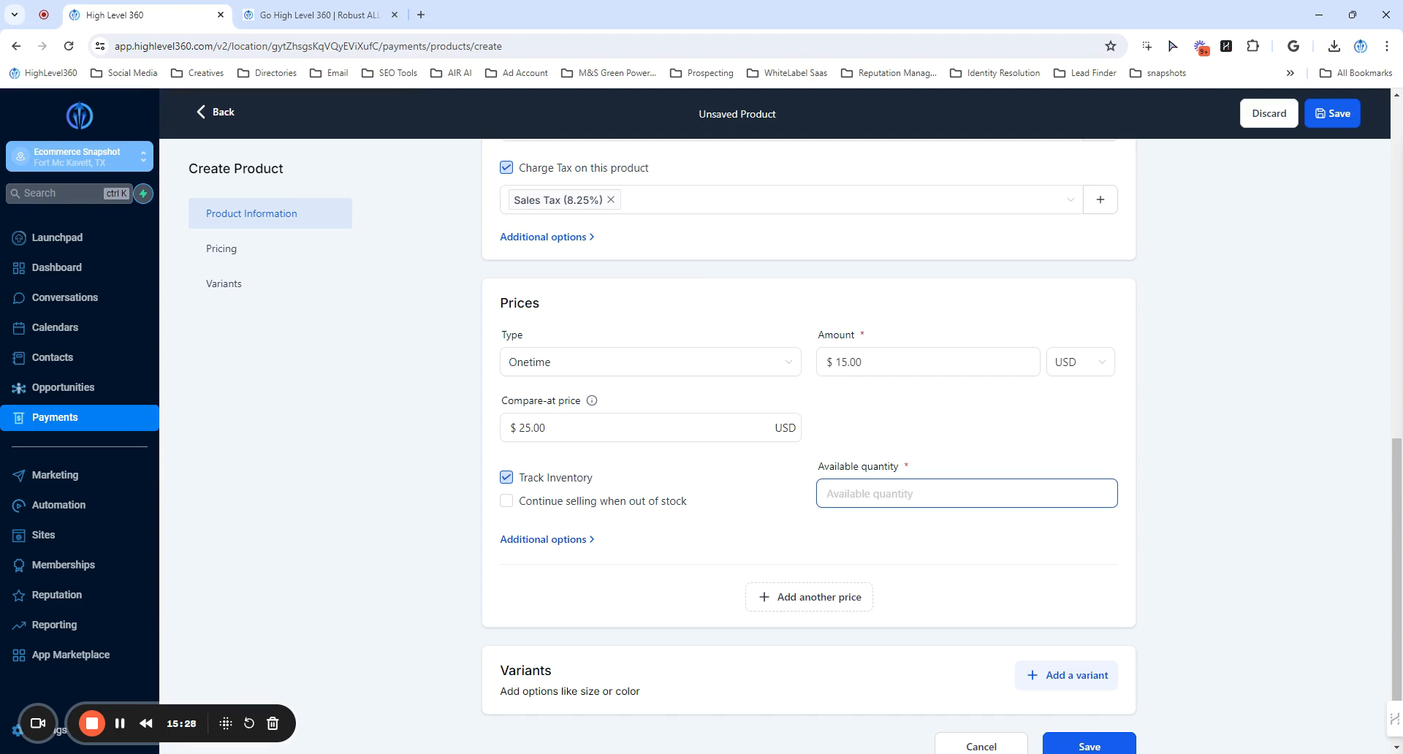
type("50")
left_click(505, 502)
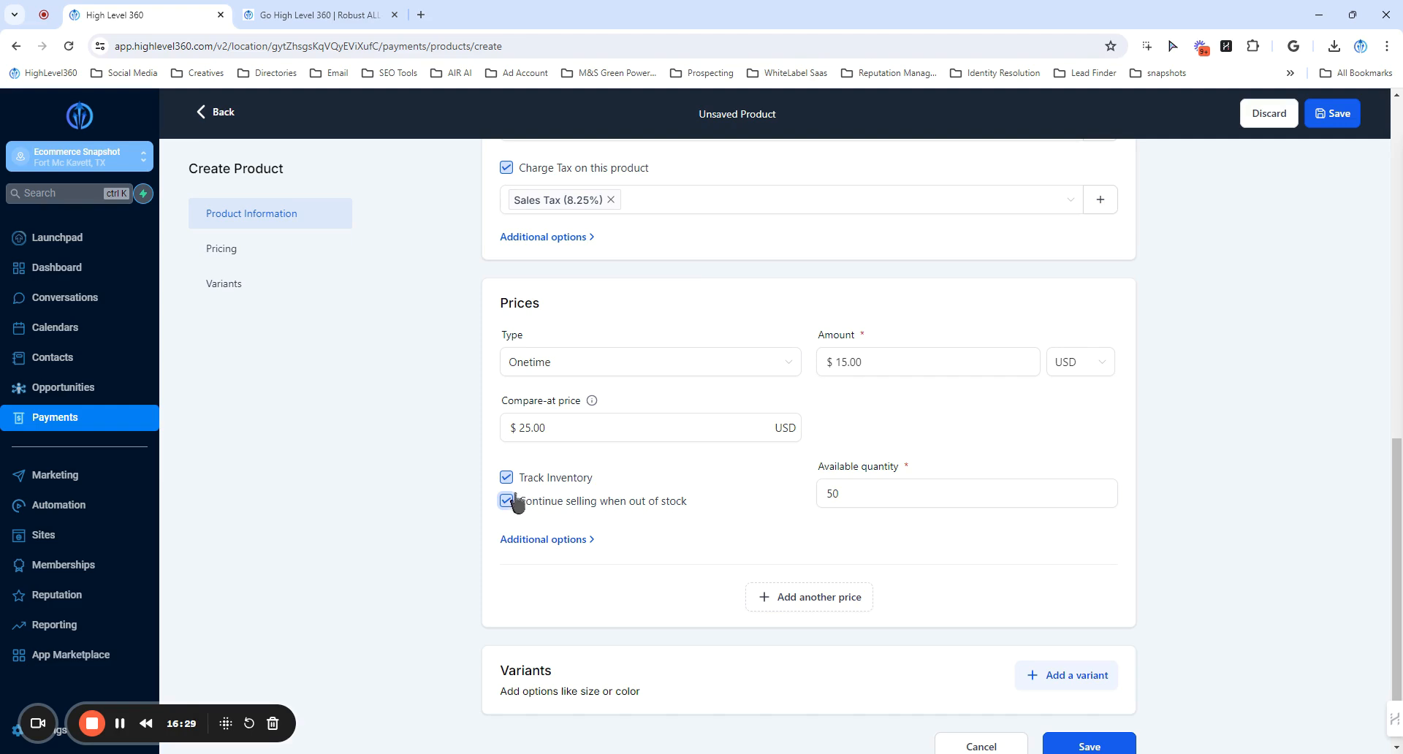
Step: Look through the price's additional options, briefly enabling Membership Offer to view its choices, and collapse the options with it switched off
left_click(567, 540)
scroll(613, 559, "down", 2)
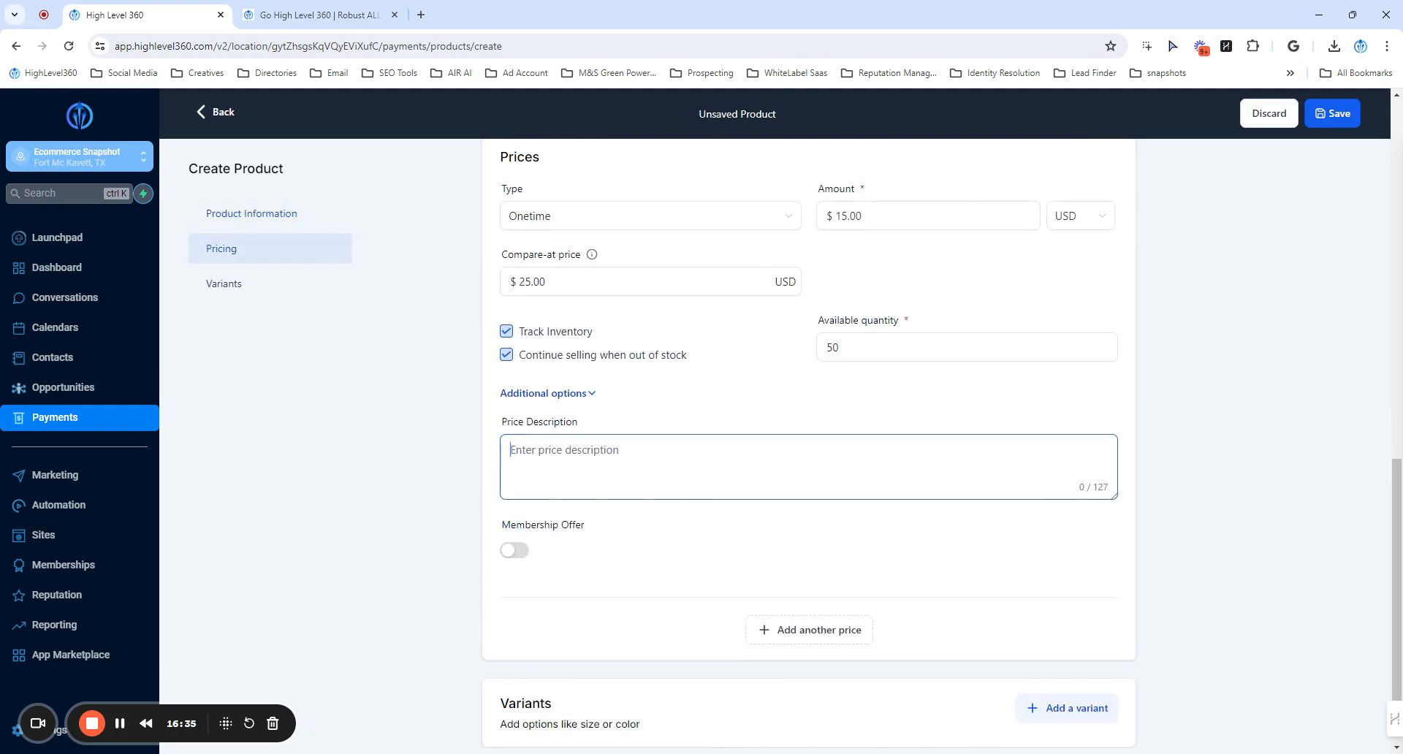
scroll(518, 484, "down", 1)
left_click(516, 478)
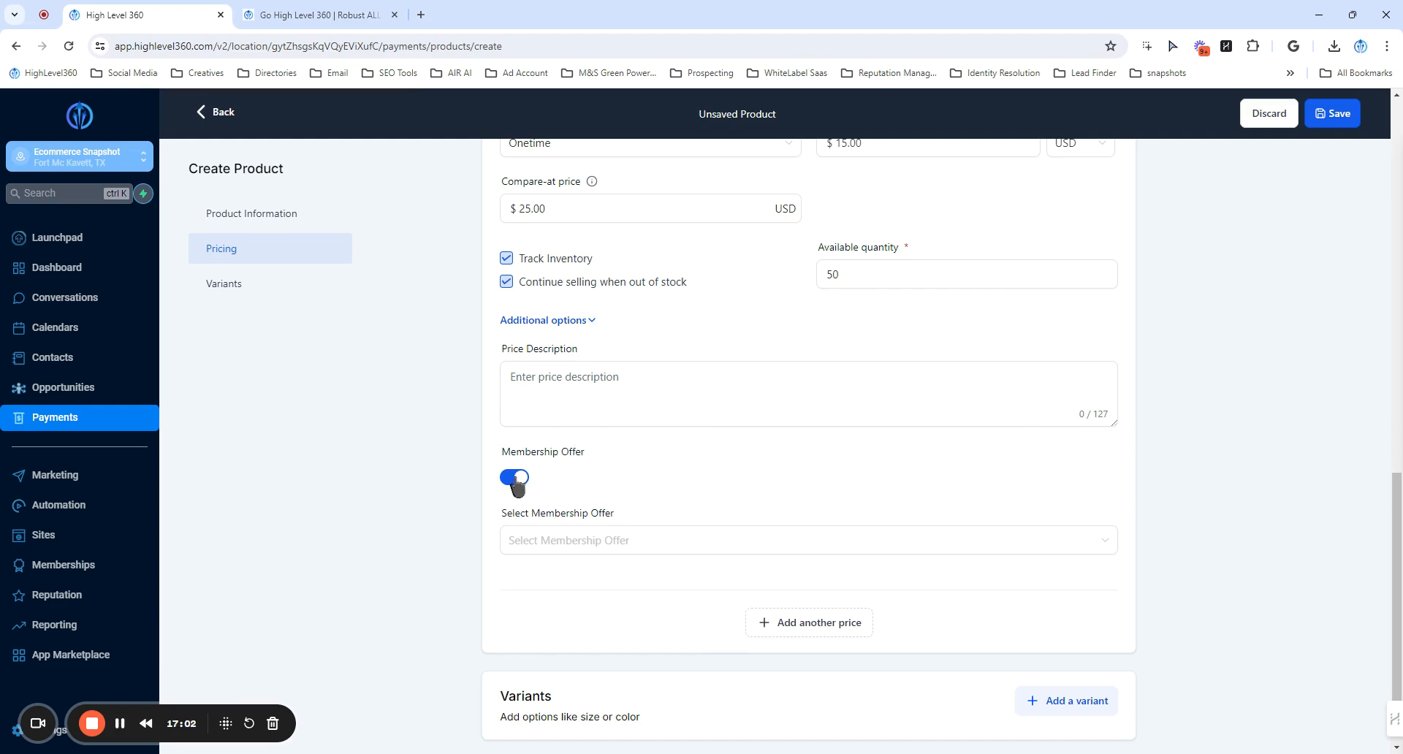
left_click(527, 539)
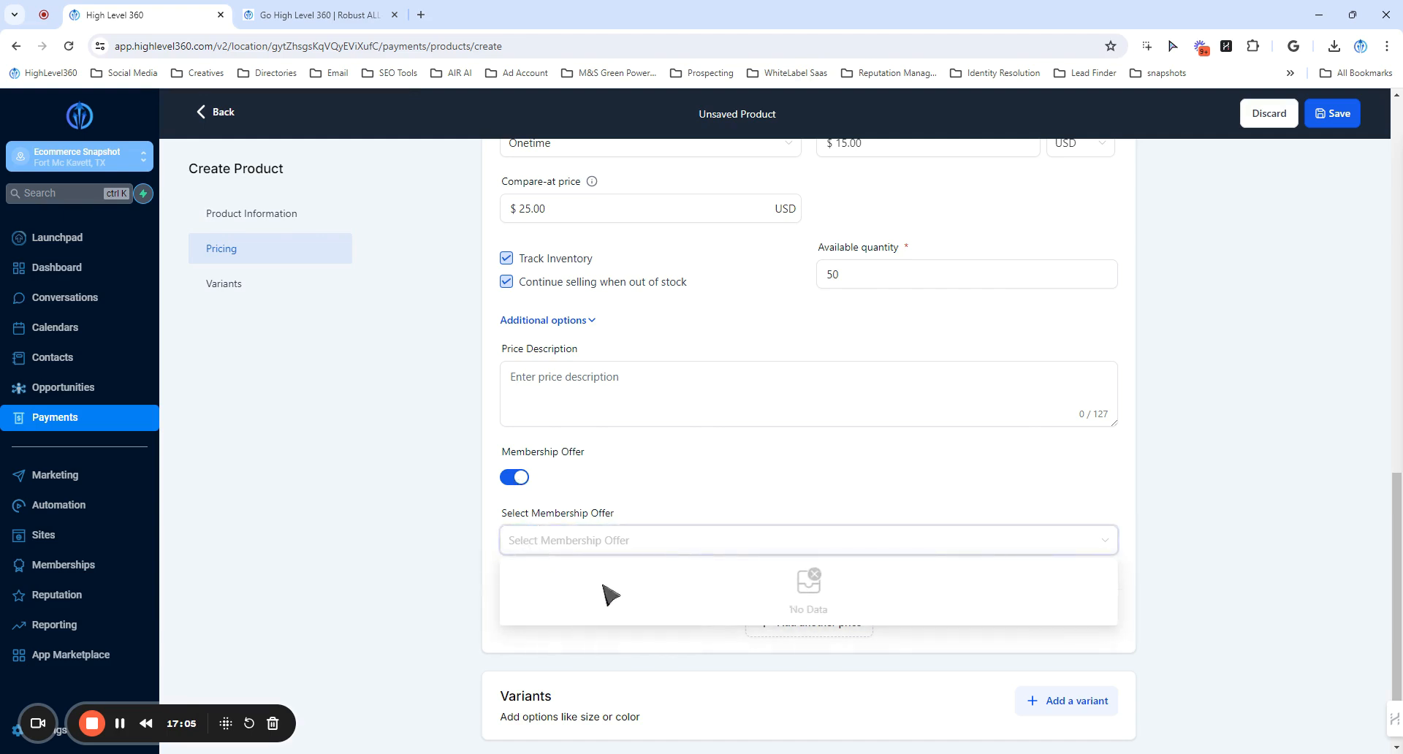
left_click(573, 497)
left_click(519, 480)
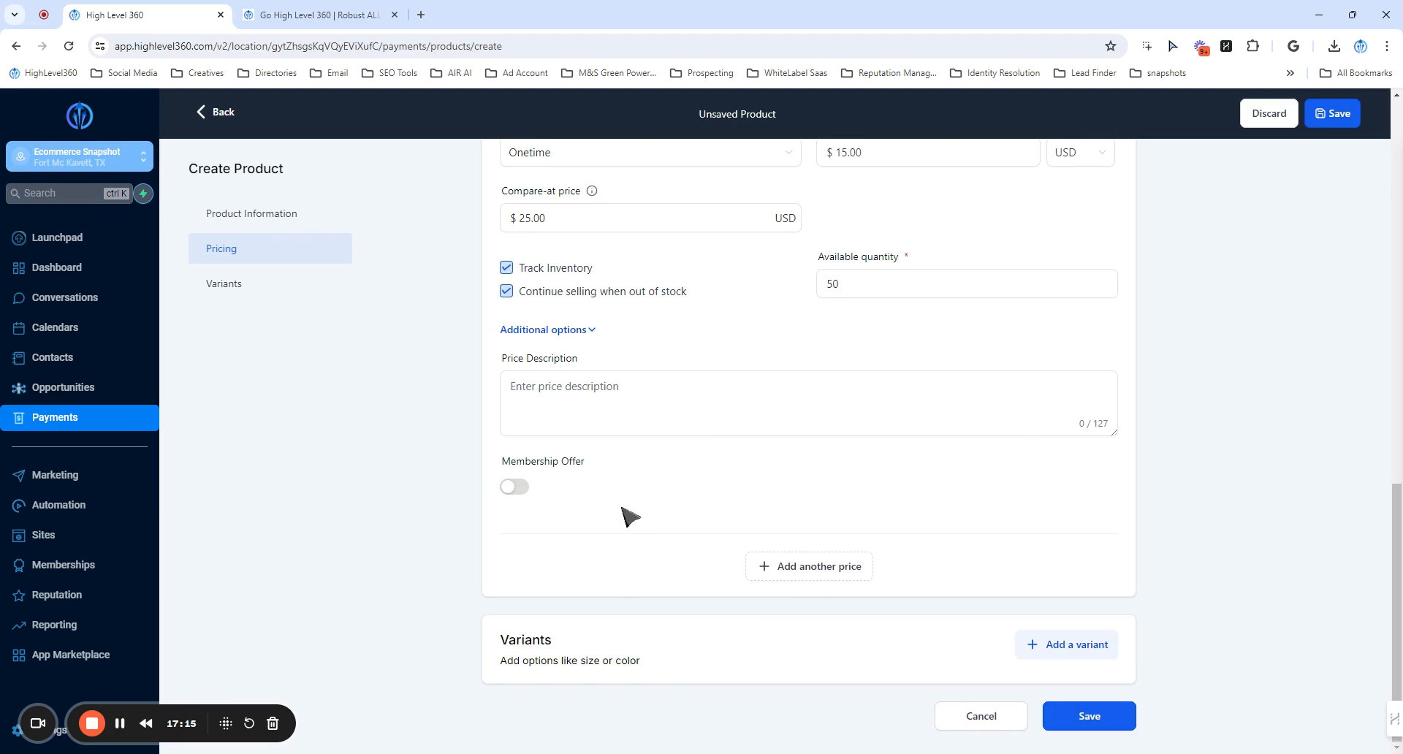
left_click(523, 381)
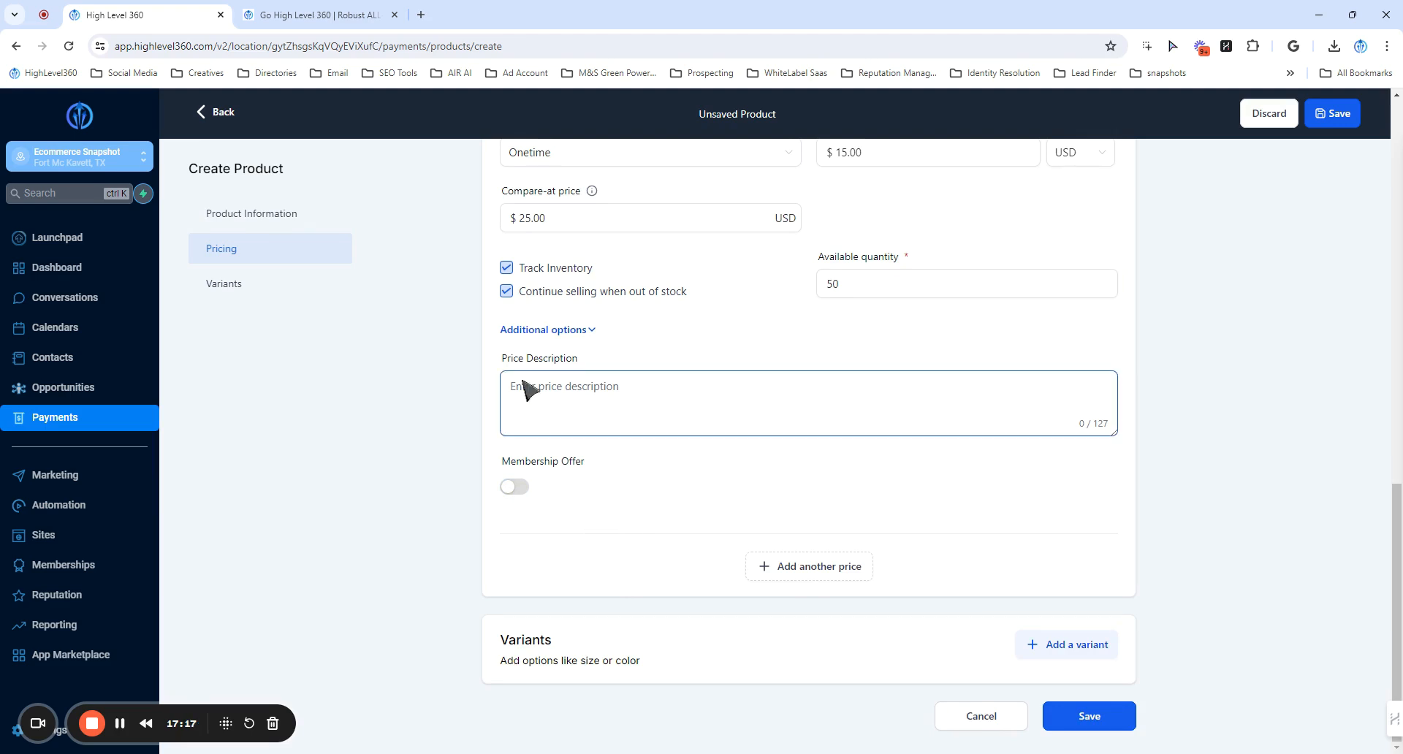
left_click(582, 333)
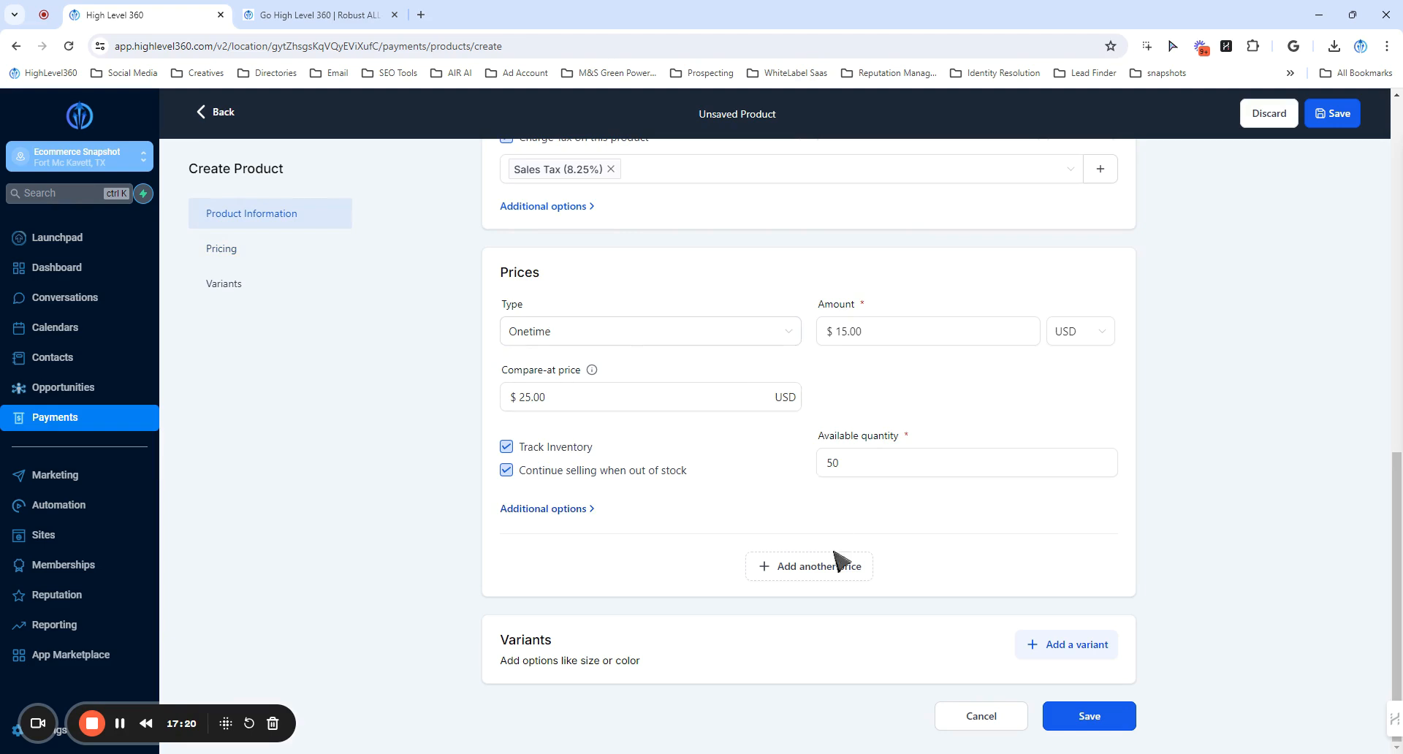
Step: Add another price to the T-Shirt product and name the first price Orange Shirt
left_click(783, 566)
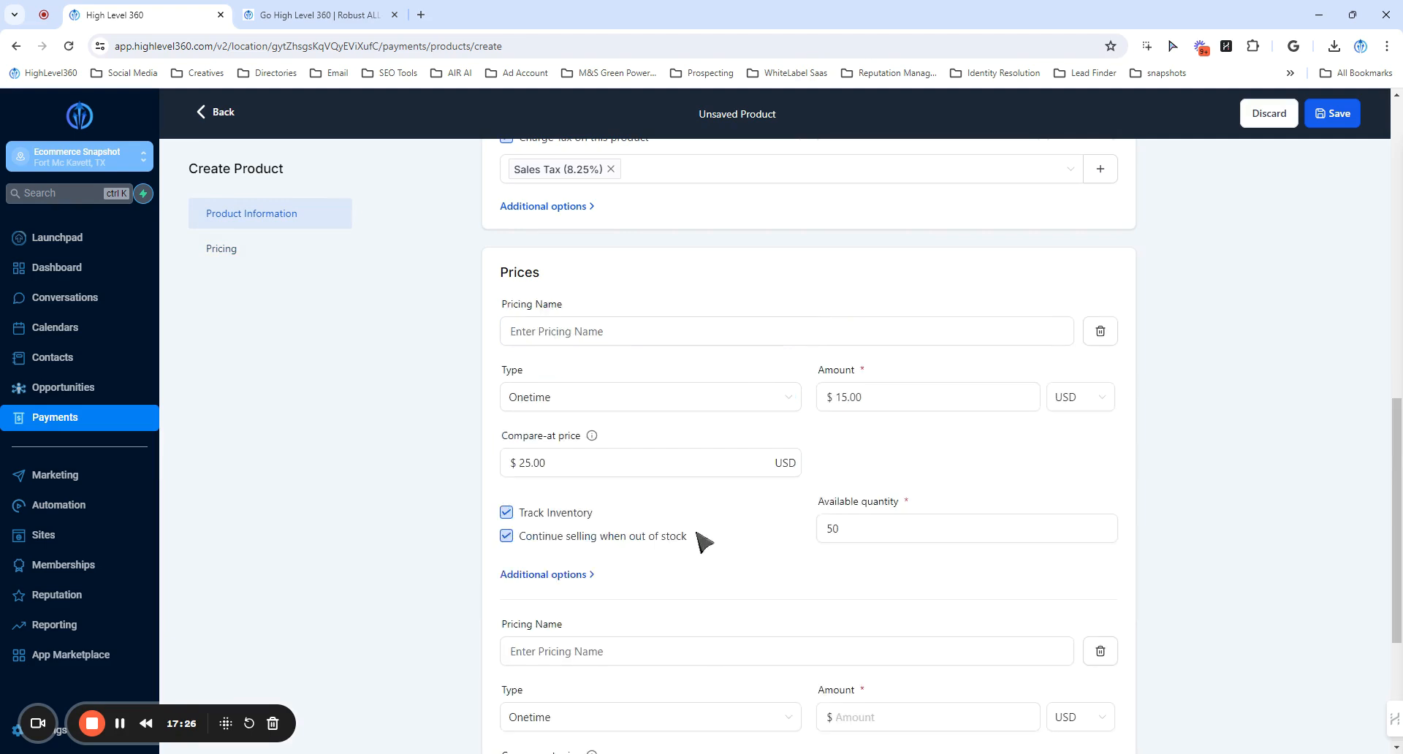
scroll(702, 538, "down", 4)
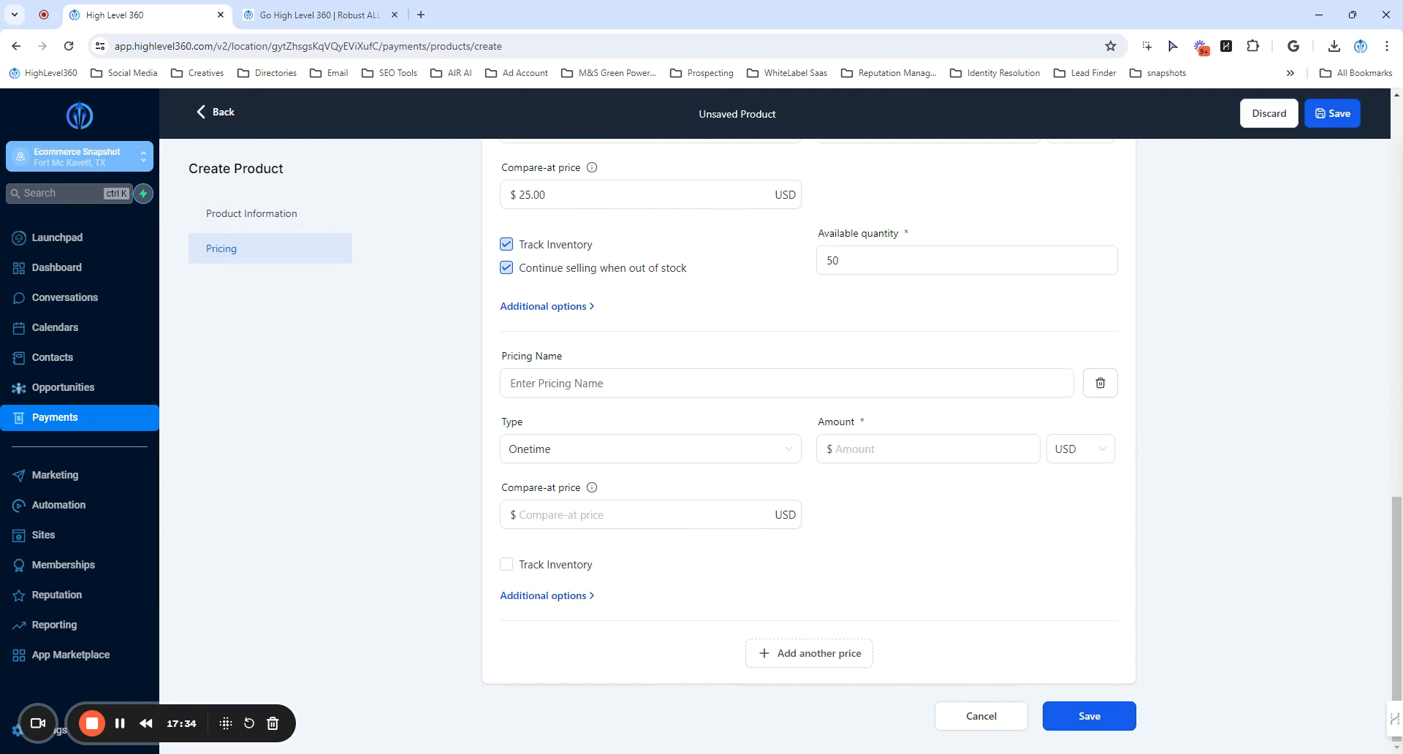
left_click(716, 383)
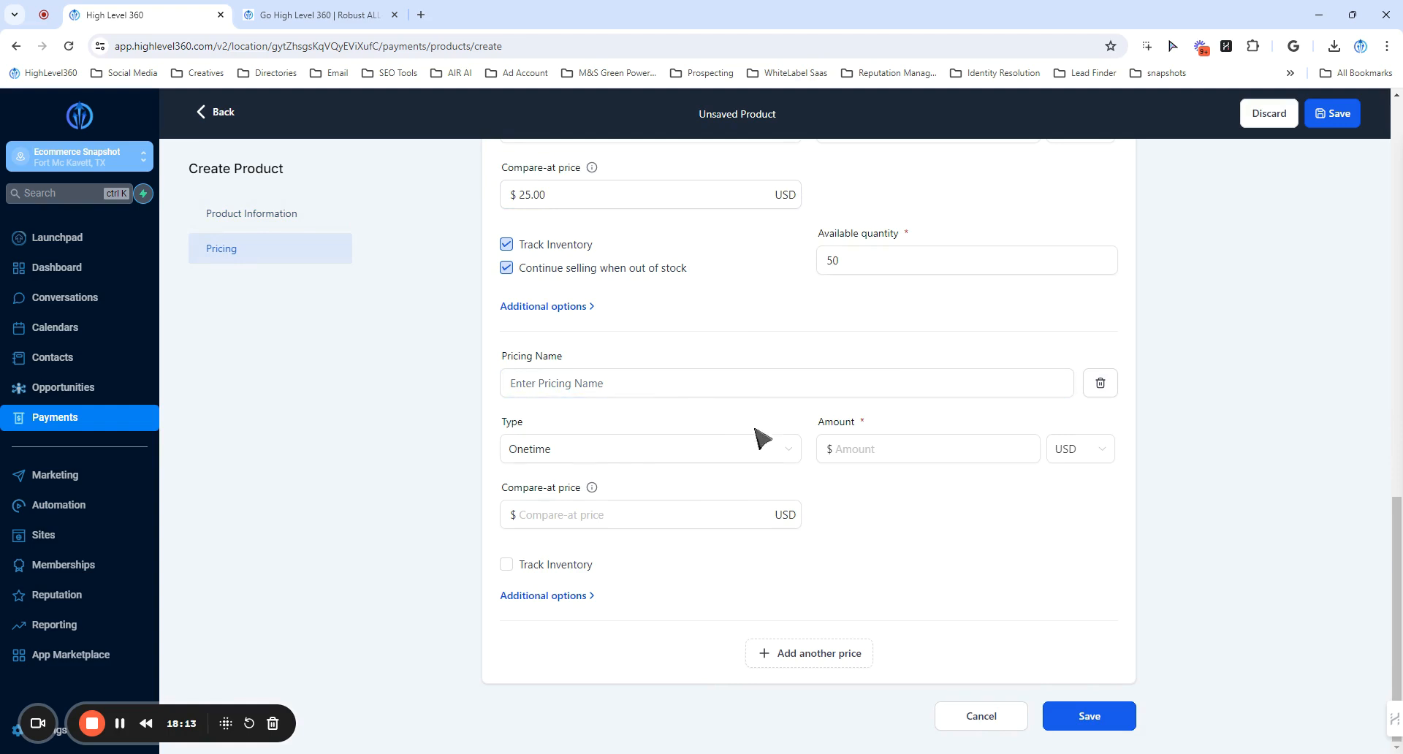
scroll(755, 457, "up", 3)
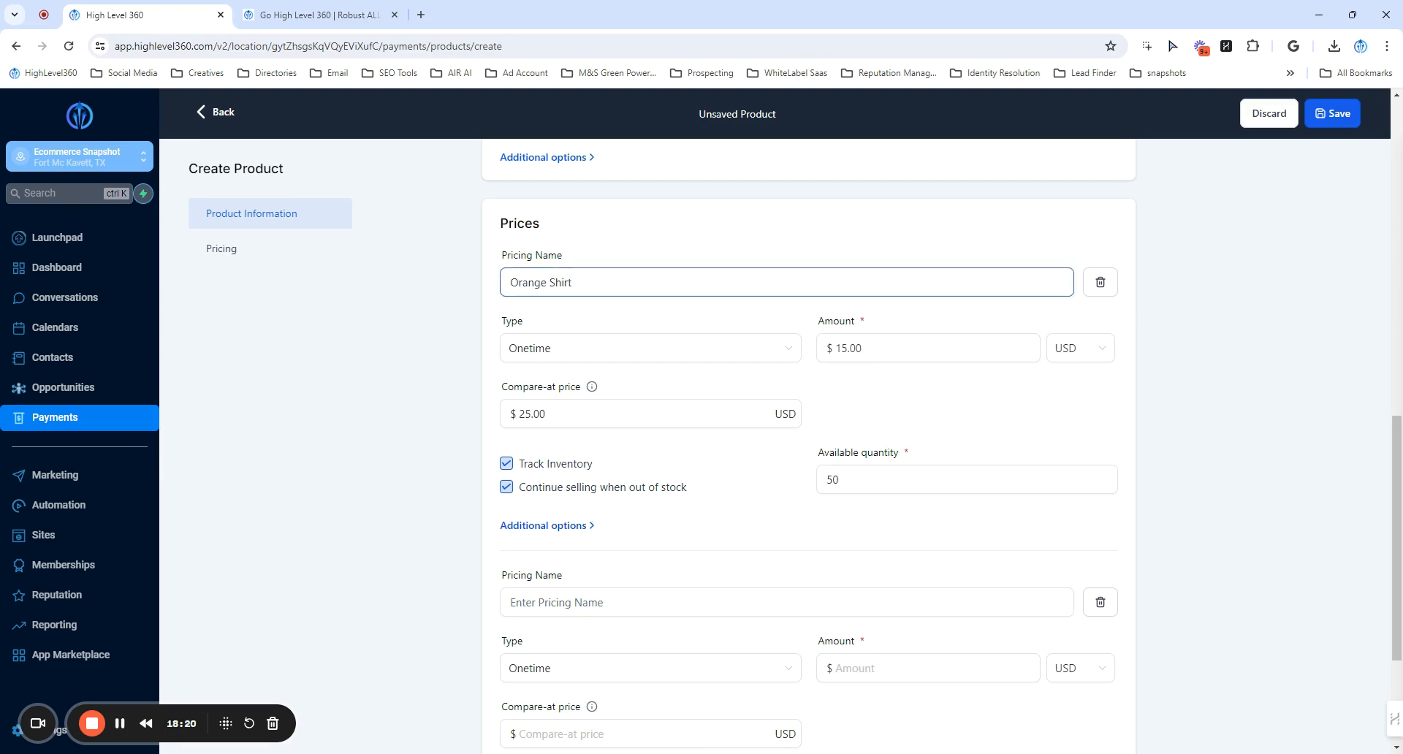
Step: Name the second price White Shirt with a $15.00 amount and $25.00 compare-at price, and save the product
scroll(578, 405, "down", 3)
left_click(573, 384)
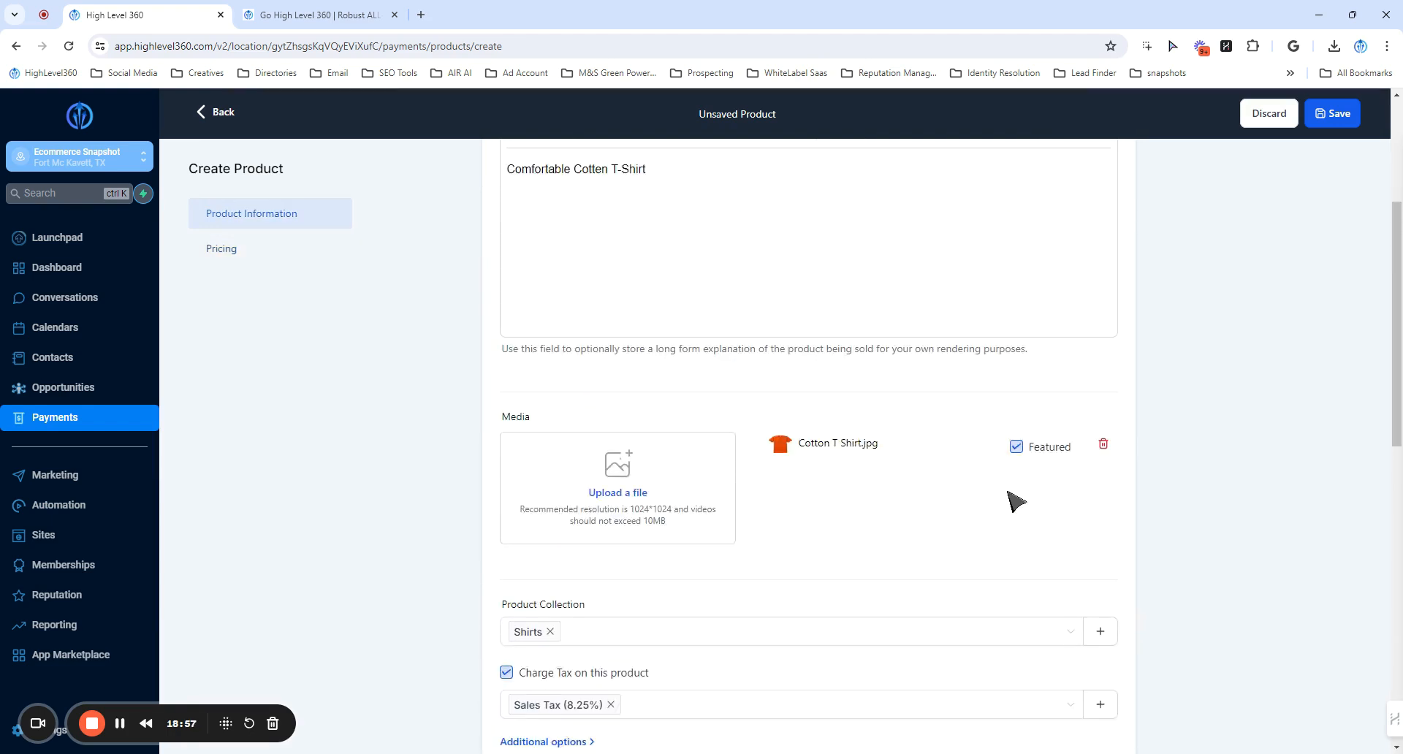
scroll(1014, 501, "up", 4)
scroll(1015, 501, "down", 12)
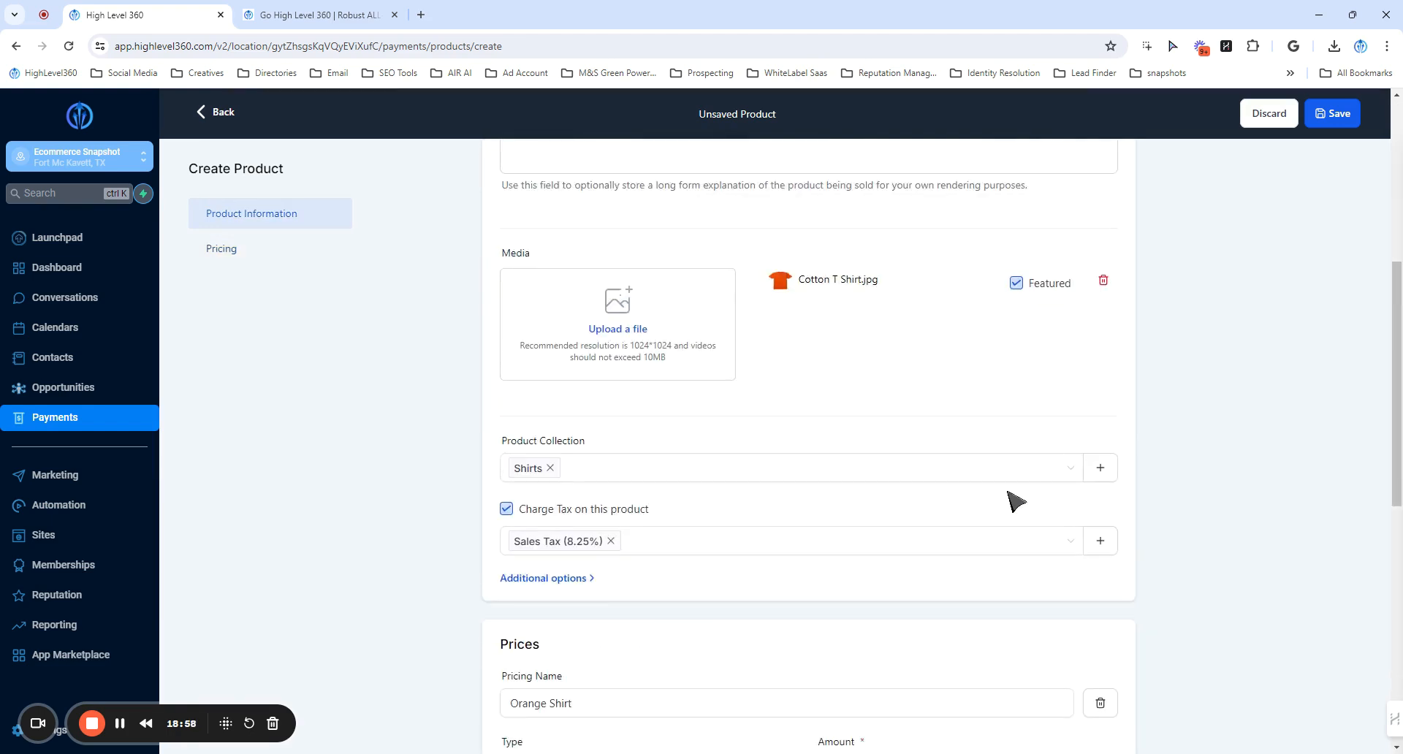
scroll(1015, 501, "down", 3)
left_click(1100, 719)
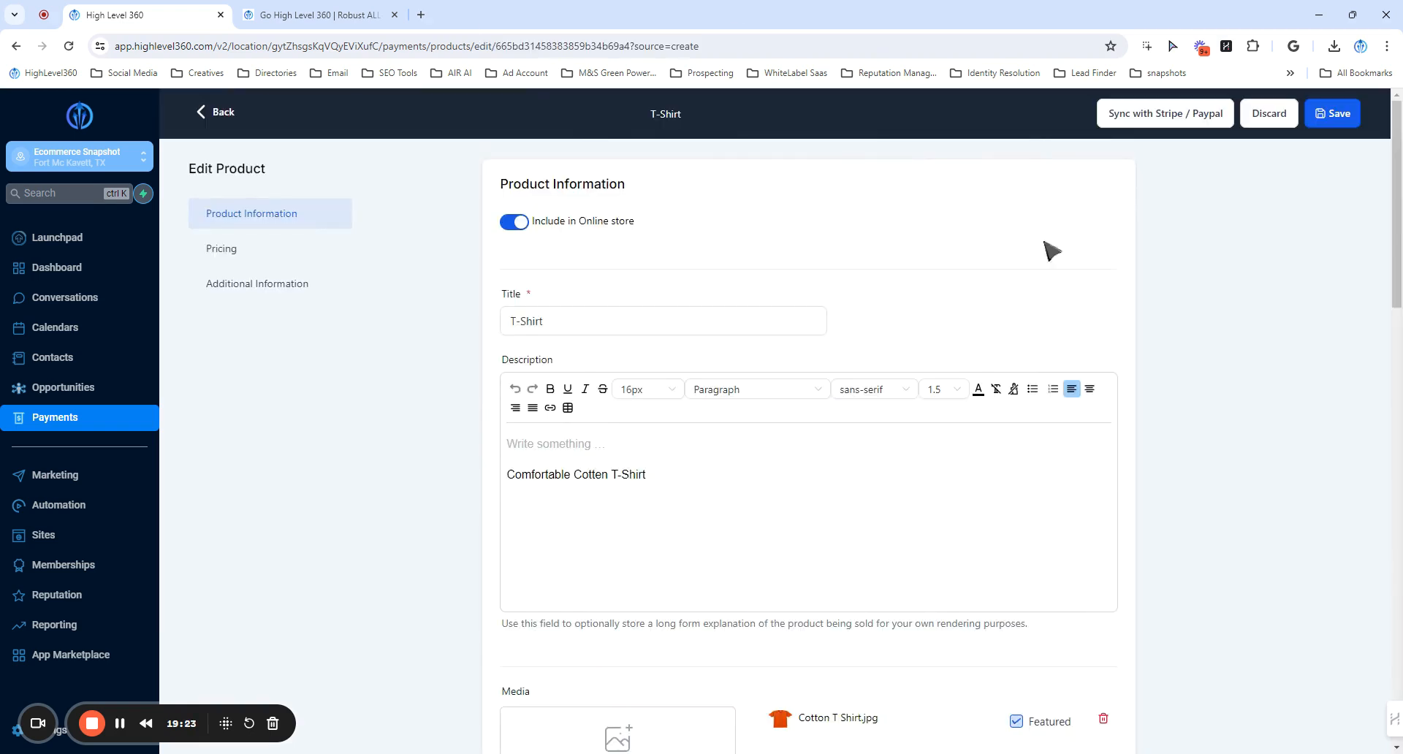
Step: Review the saved T-Shirt product's Orange Shirt and White Shirt price settings and return to the product list
scroll(1063, 618, "down", 14)
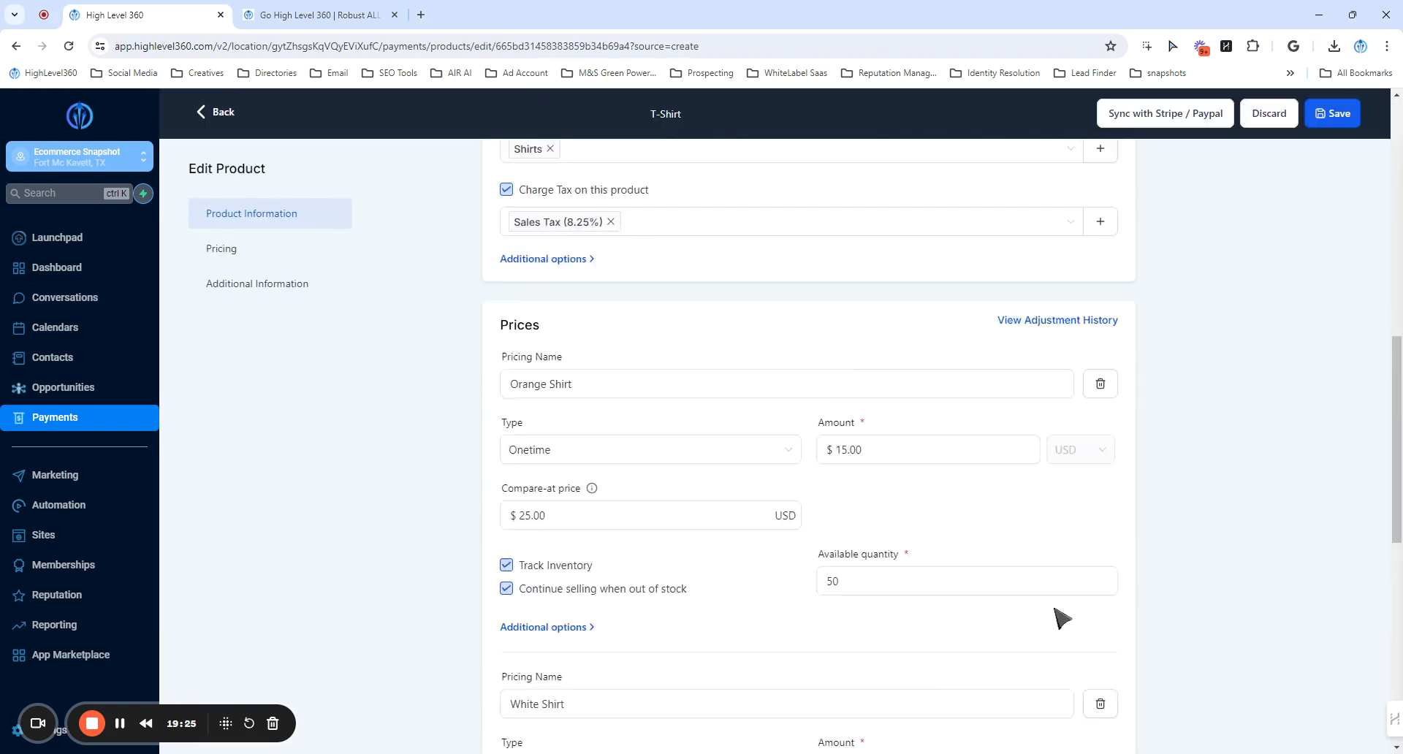
scroll(970, 576, "up", 1)
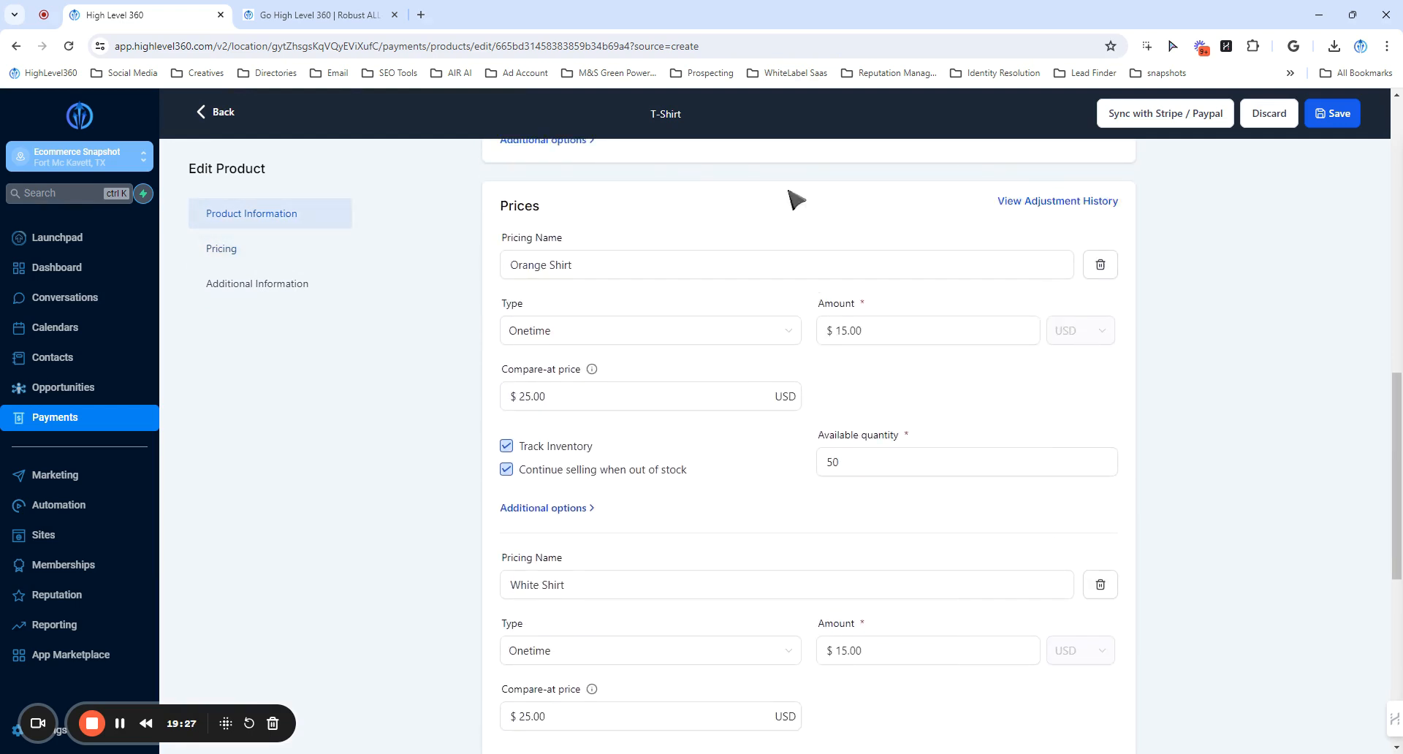
scroll(714, 481, "down", 3)
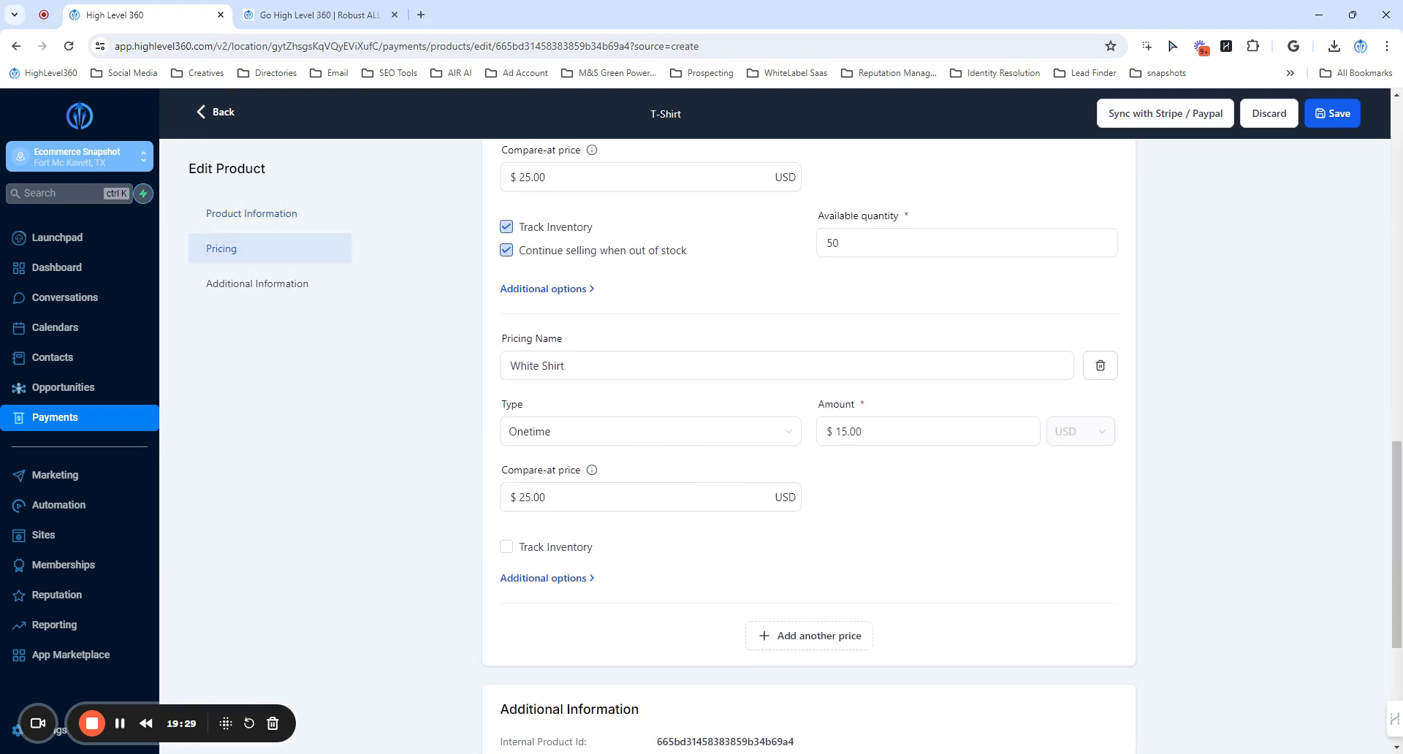
left_click(506, 250)
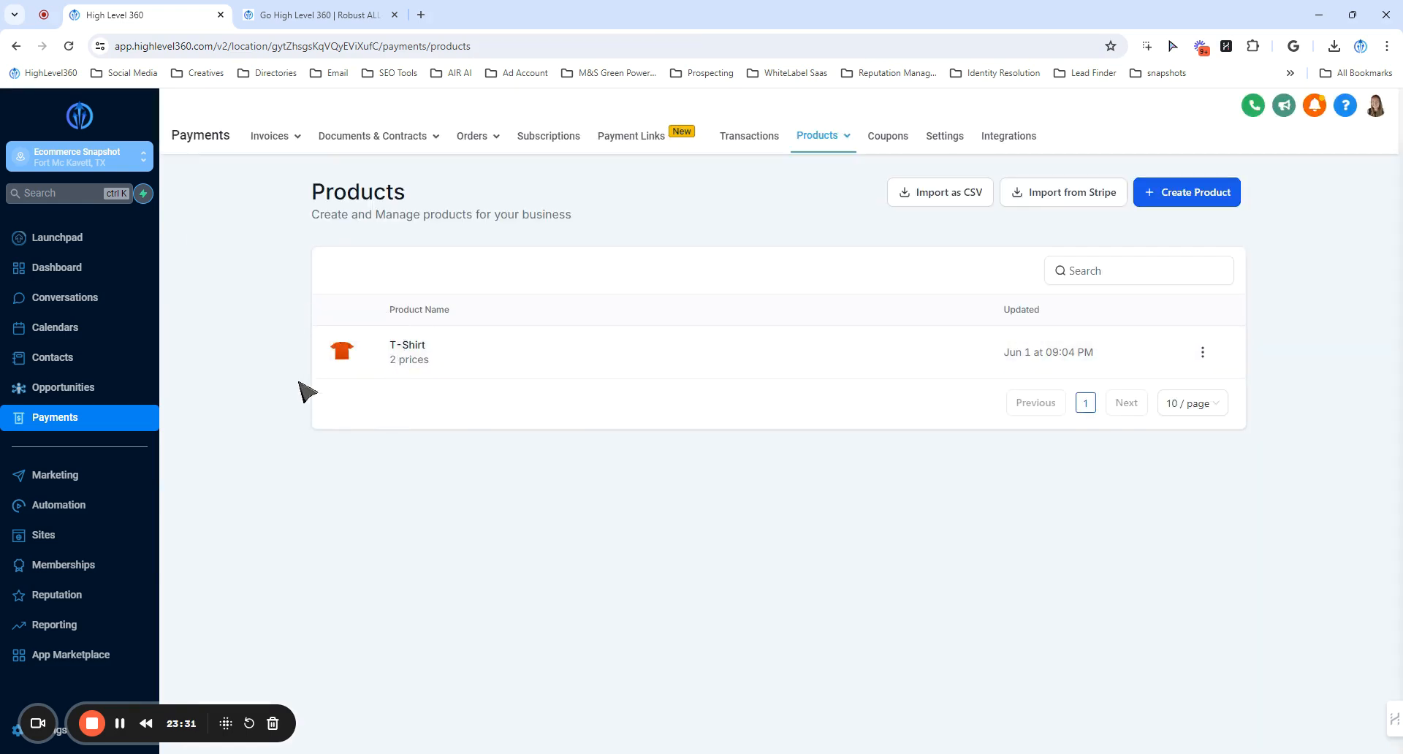
Step: Open the Products List page of the Marketing Merchandise Store website for editing
left_click(93, 541)
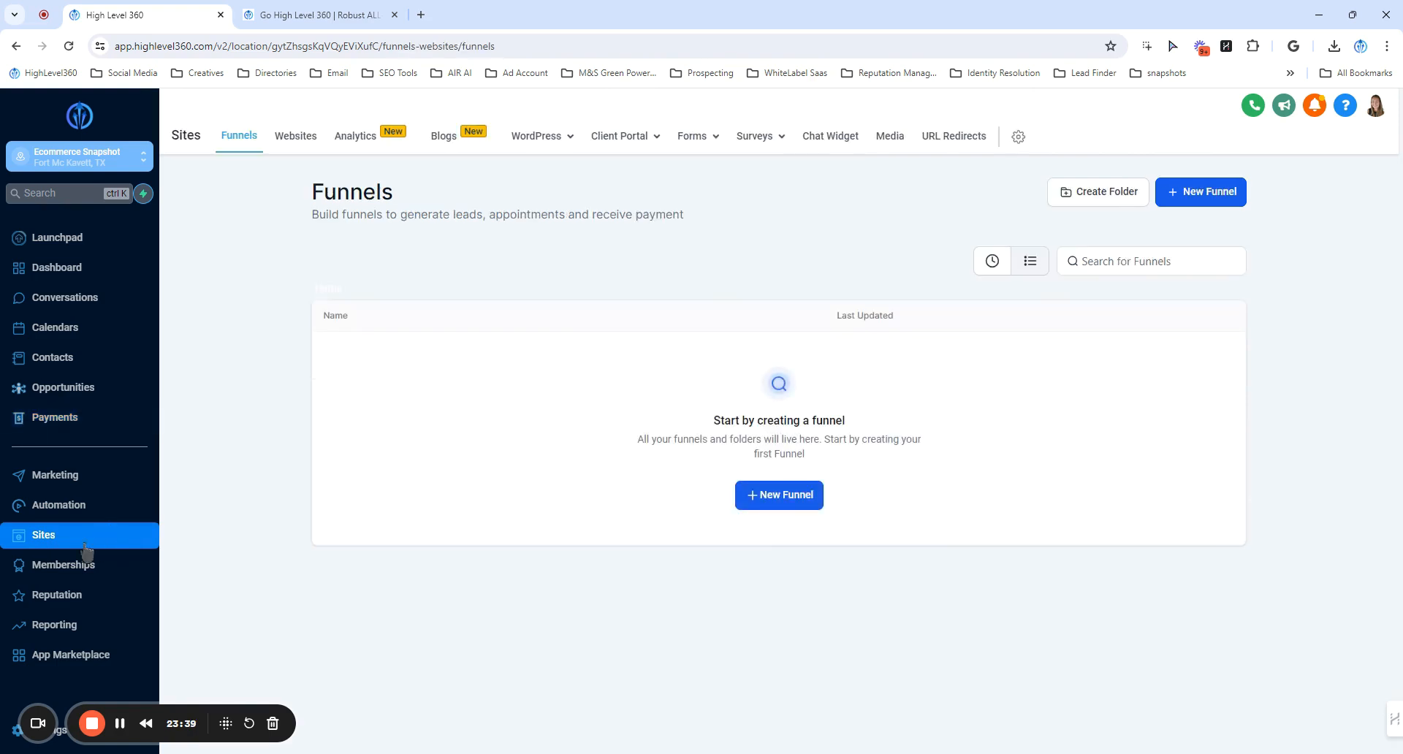
left_click(300, 139)
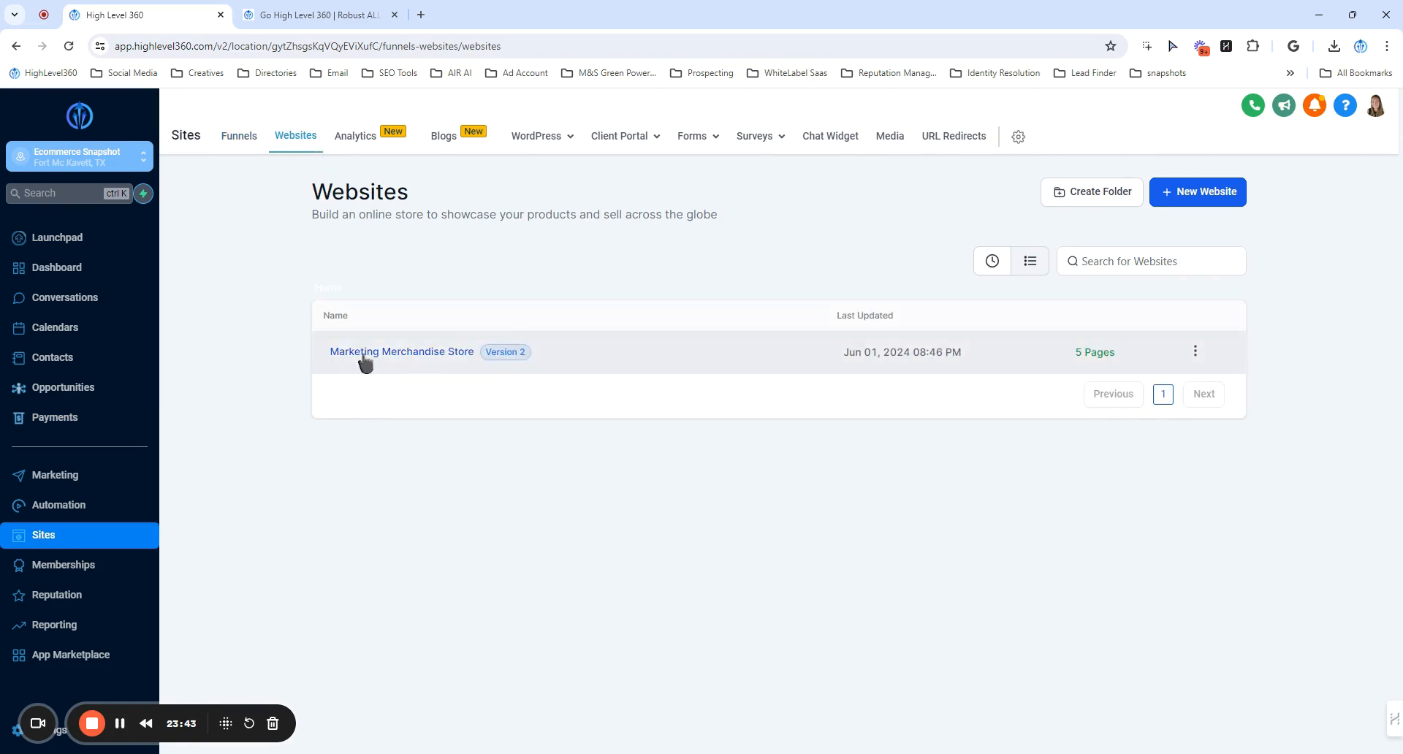
left_click(401, 352)
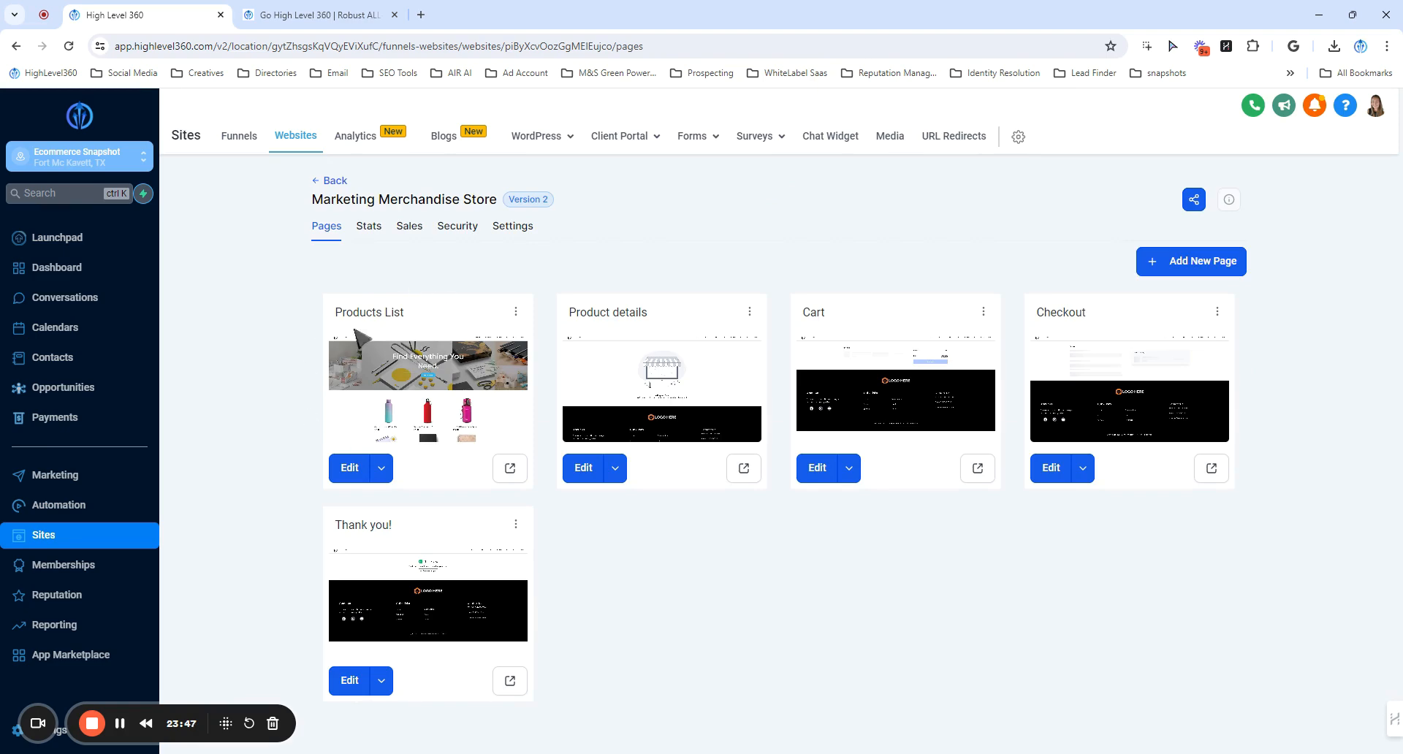
left_click(347, 468)
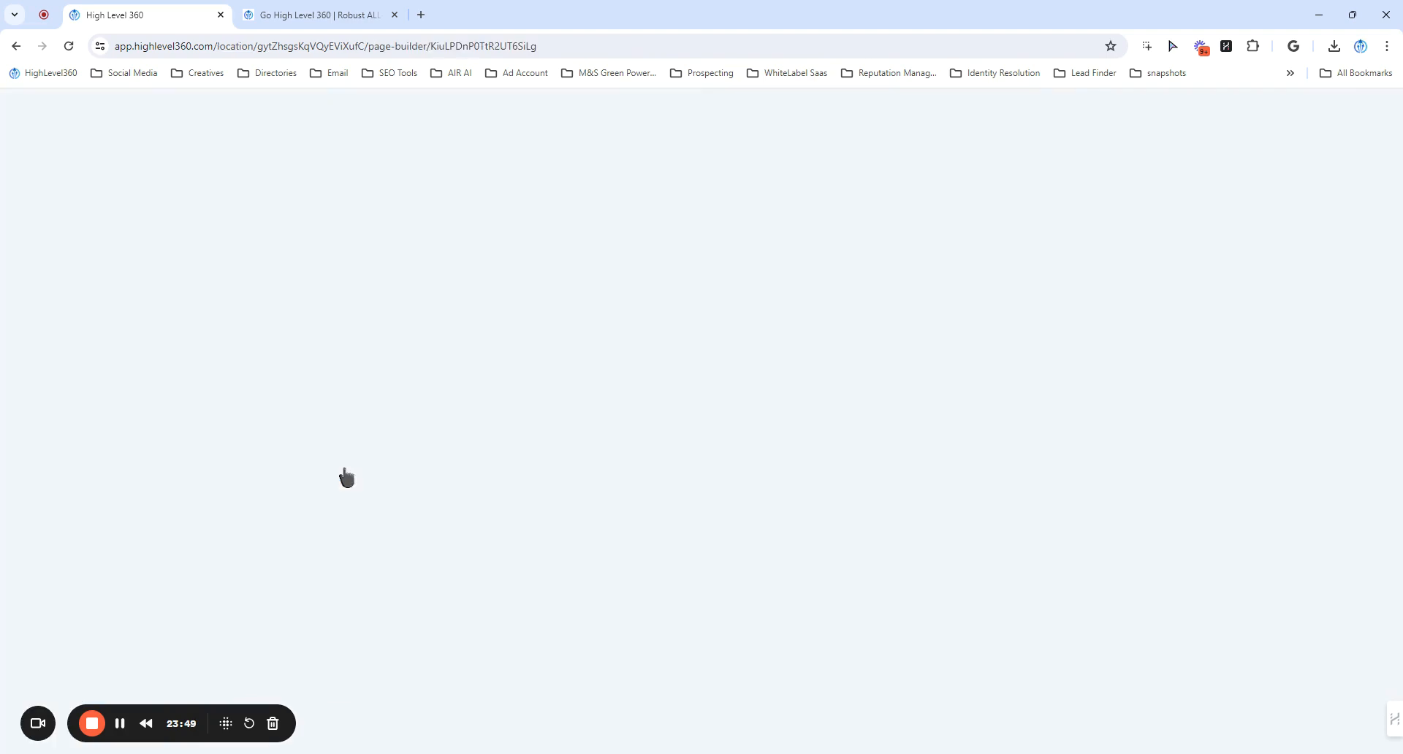
Step: Select the Product List element, look at the product management page it links to, and return to the page editor
scroll(650, 458, "down", 5)
scroll(650, 459, "down", 2)
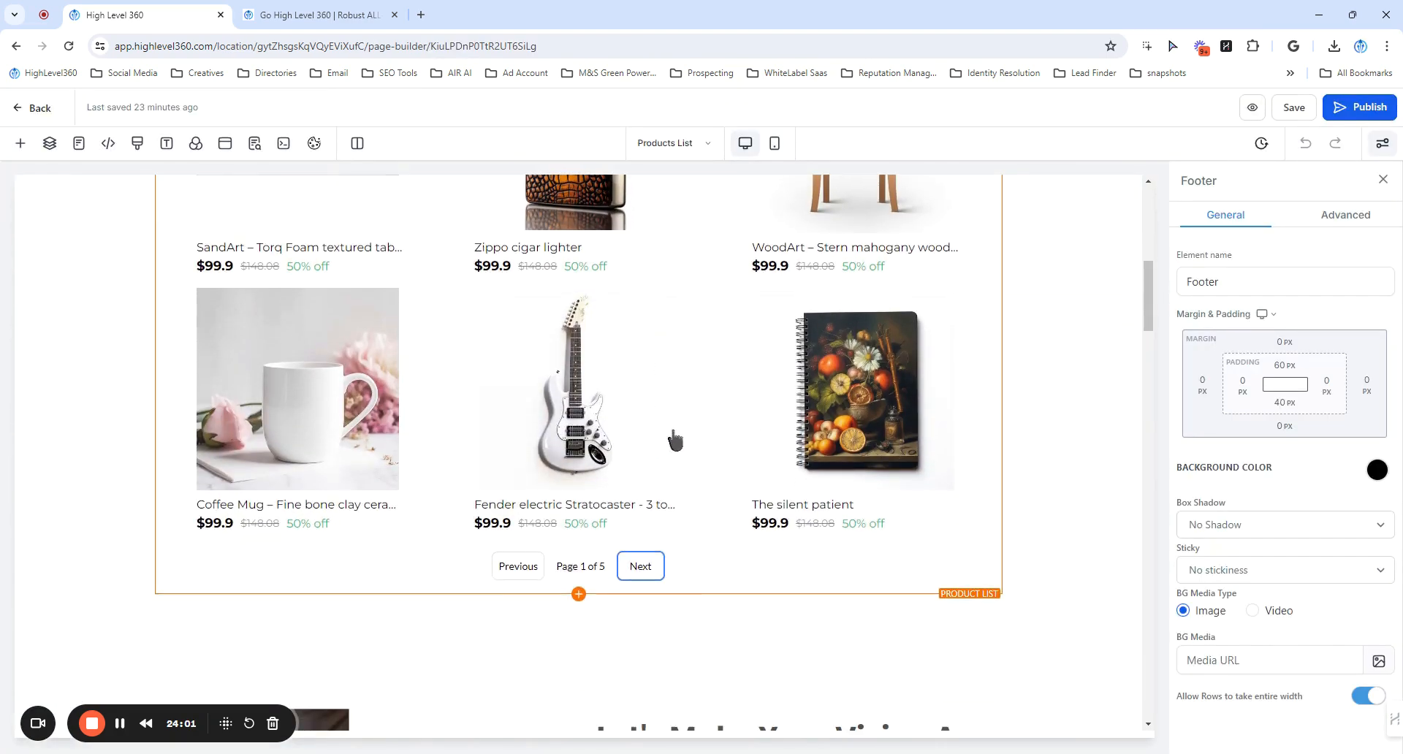
left_click(530, 360)
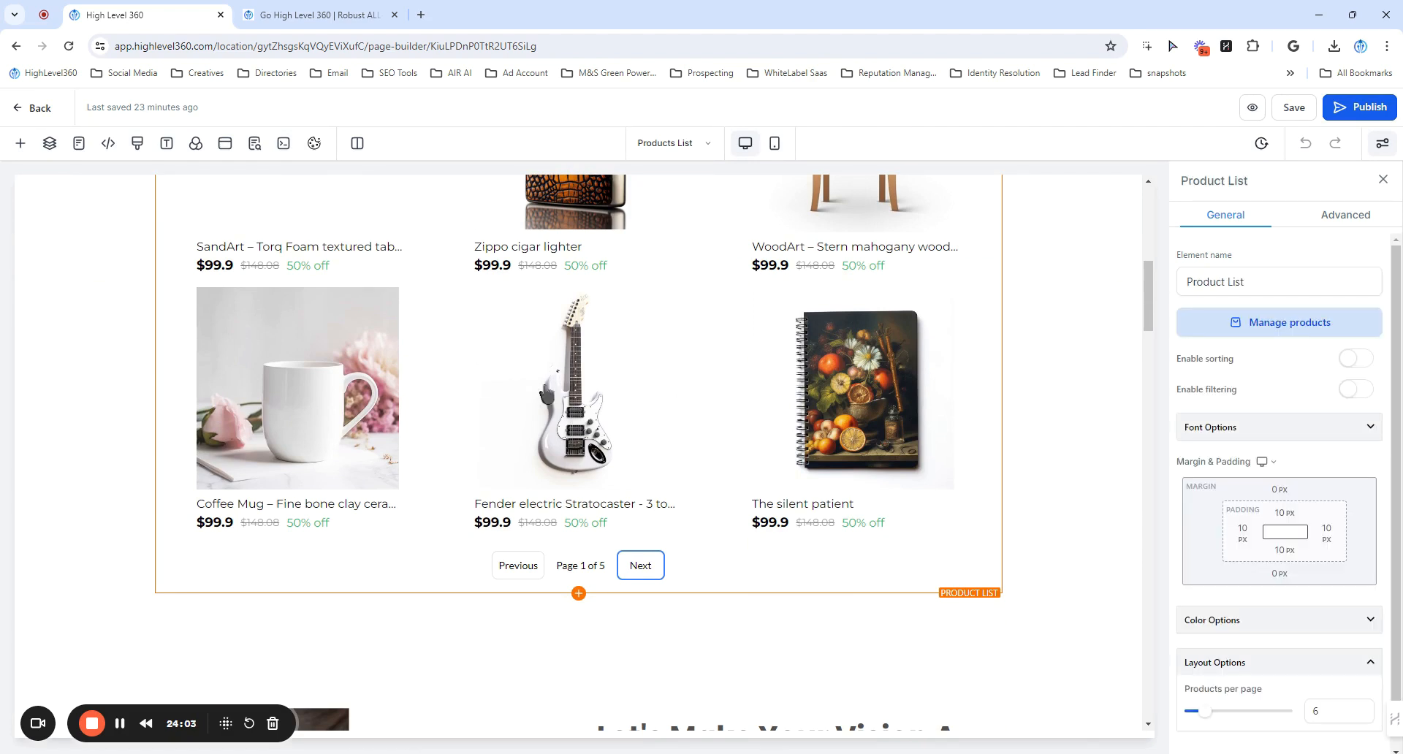
scroll(739, 463, "up", 4)
scroll(1190, 354, "down", 1)
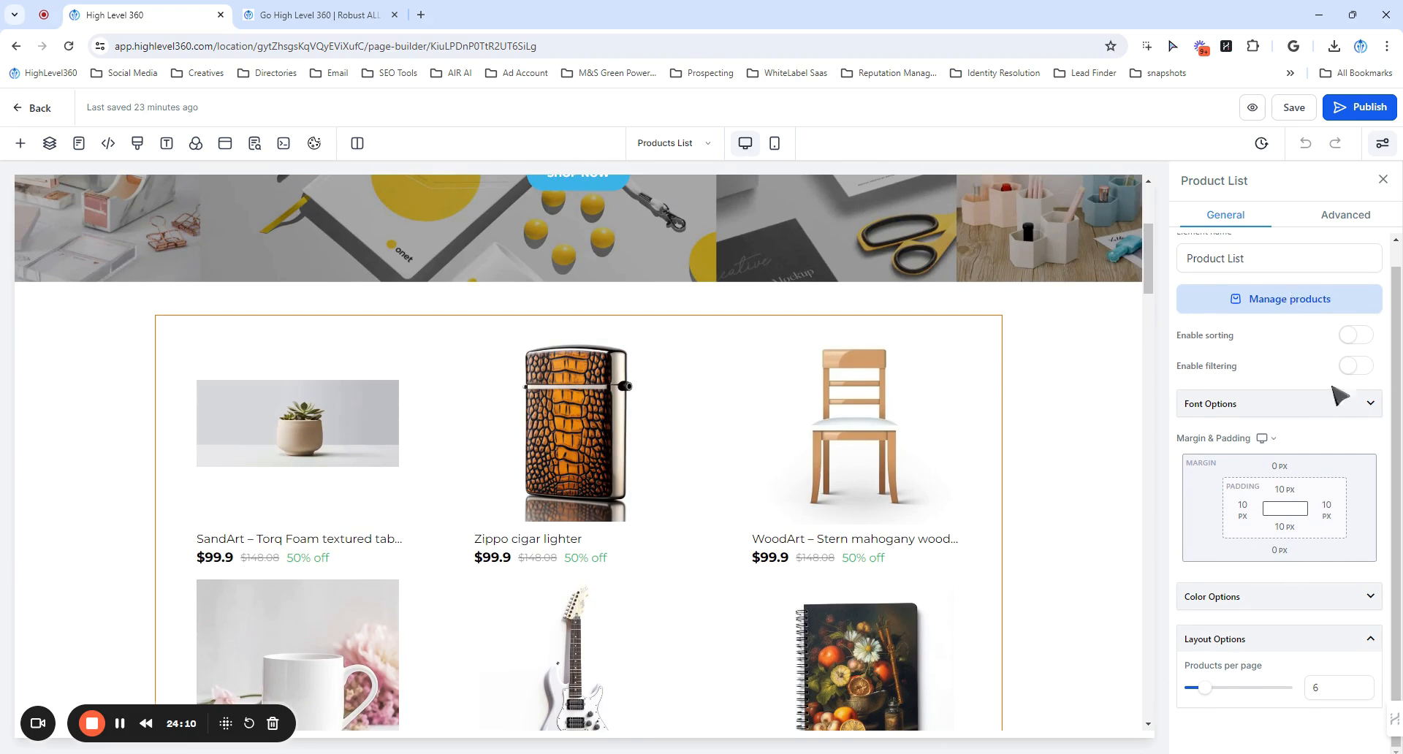
left_click(1307, 300)
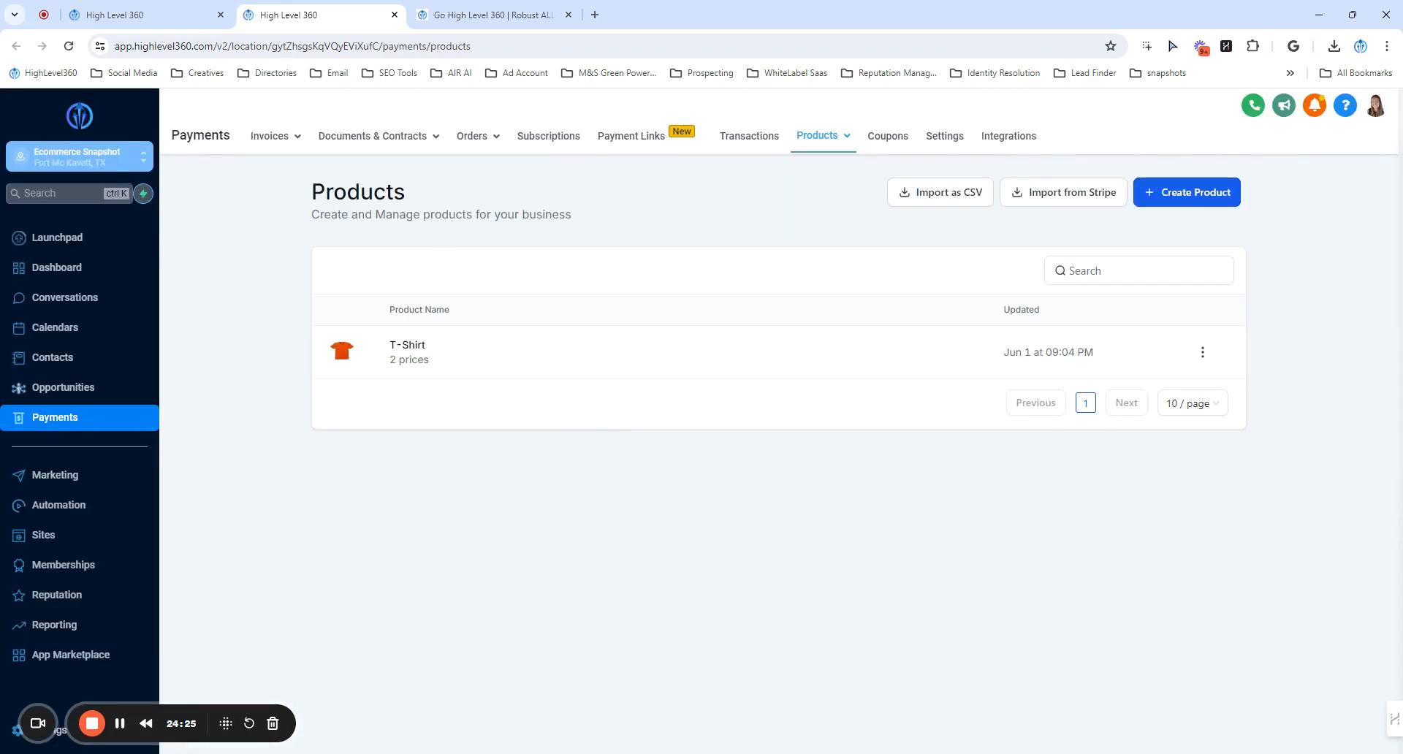
left_click(184, 5)
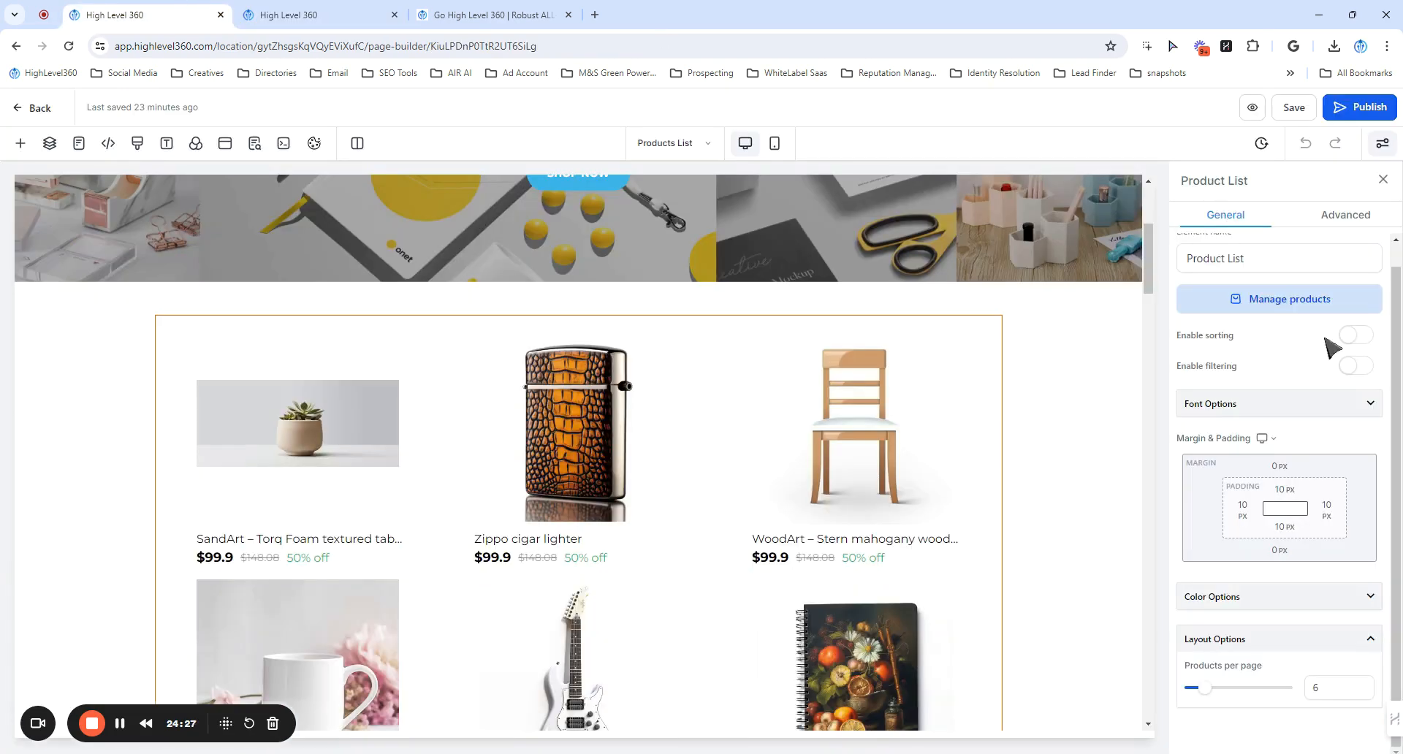
Step: Enable sorting and filtering for the Product List element and check the resulting controls above the products
left_click(1350, 336)
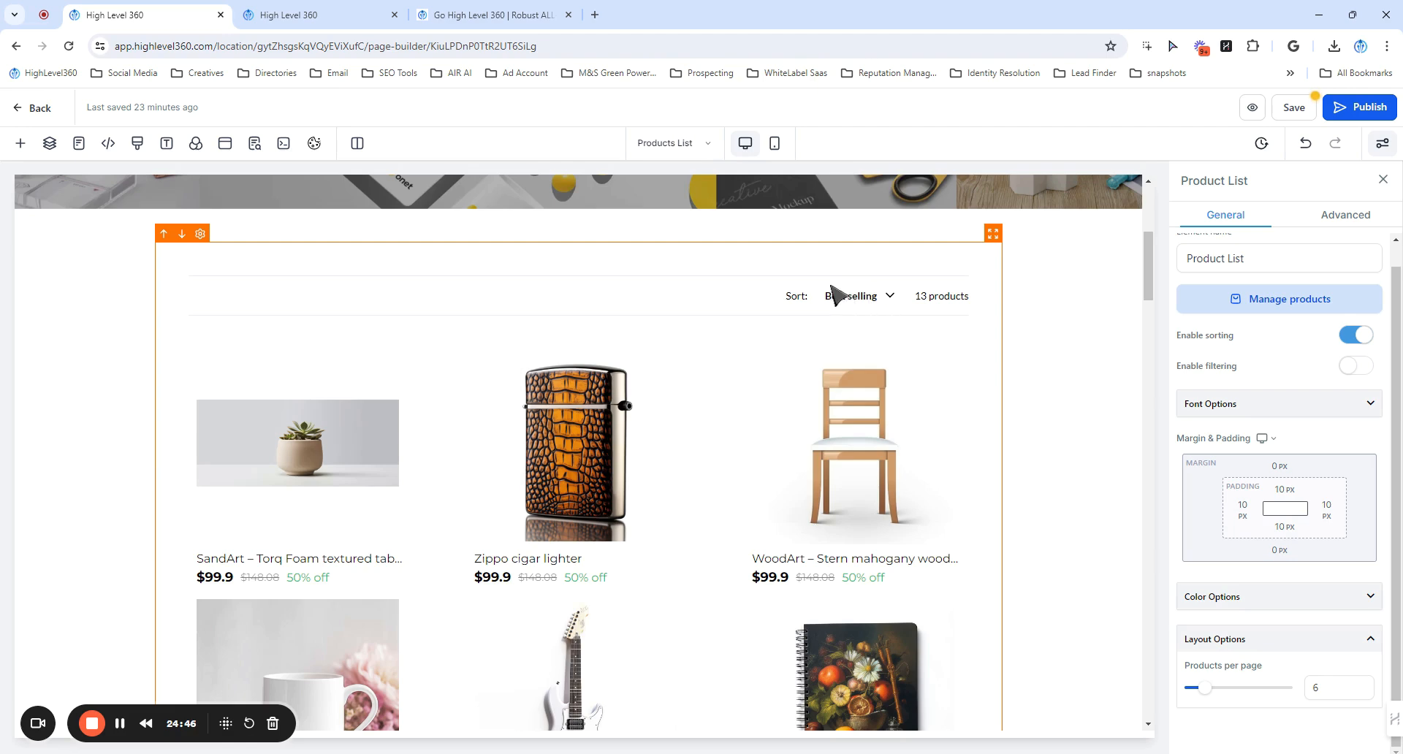
left_click(1355, 366)
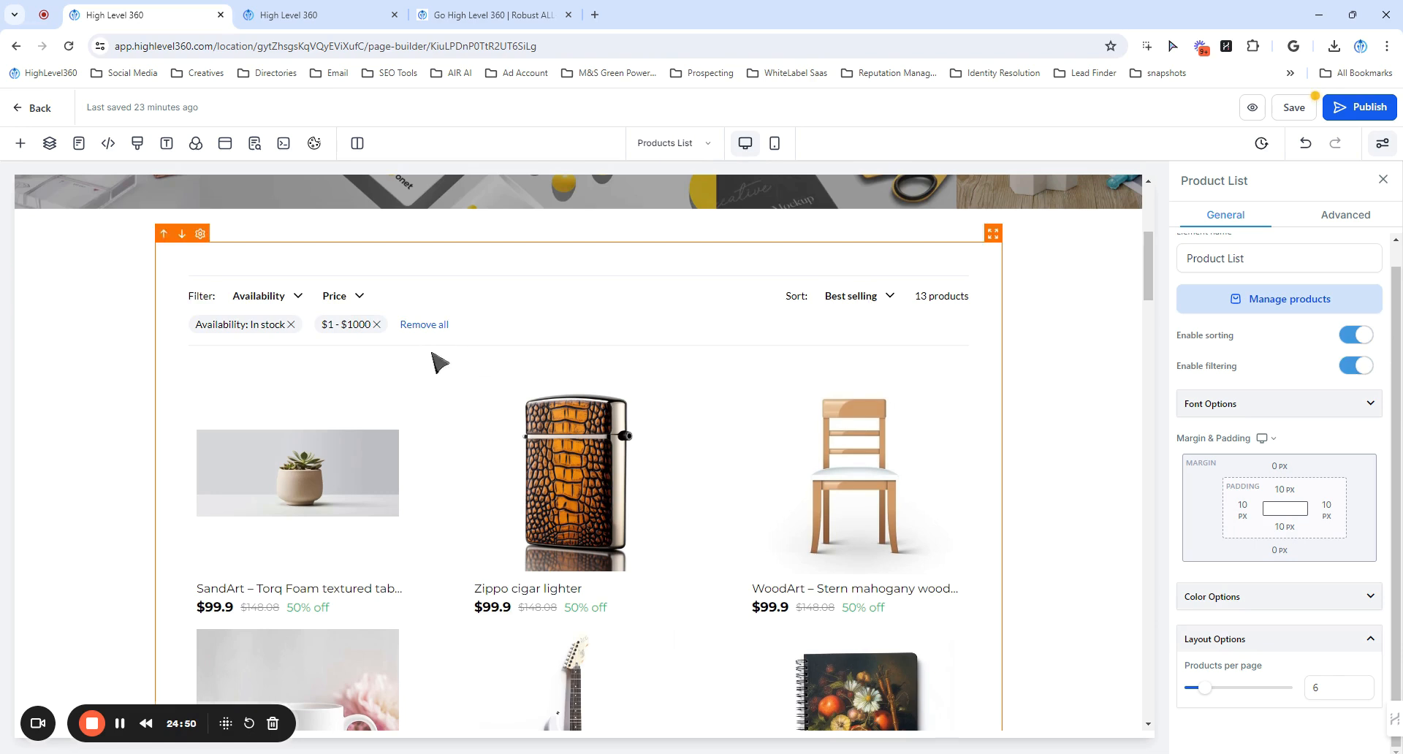
scroll(369, 363, "down", 2)
scroll(374, 365, "up", 2)
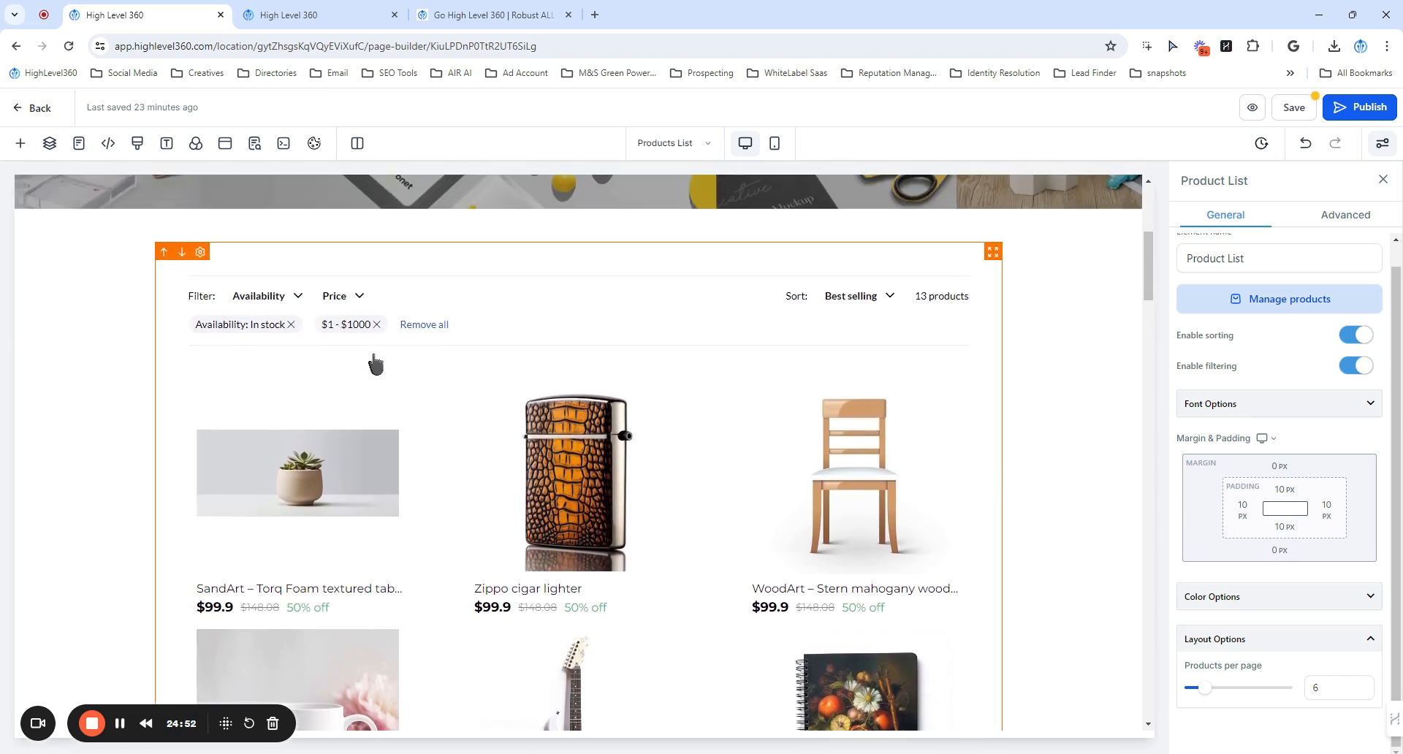
Step: Examine the Product List's font family, size and weight options for product names, prices and discounts
left_click(1278, 403)
scroll(1253, 344, "down", 2)
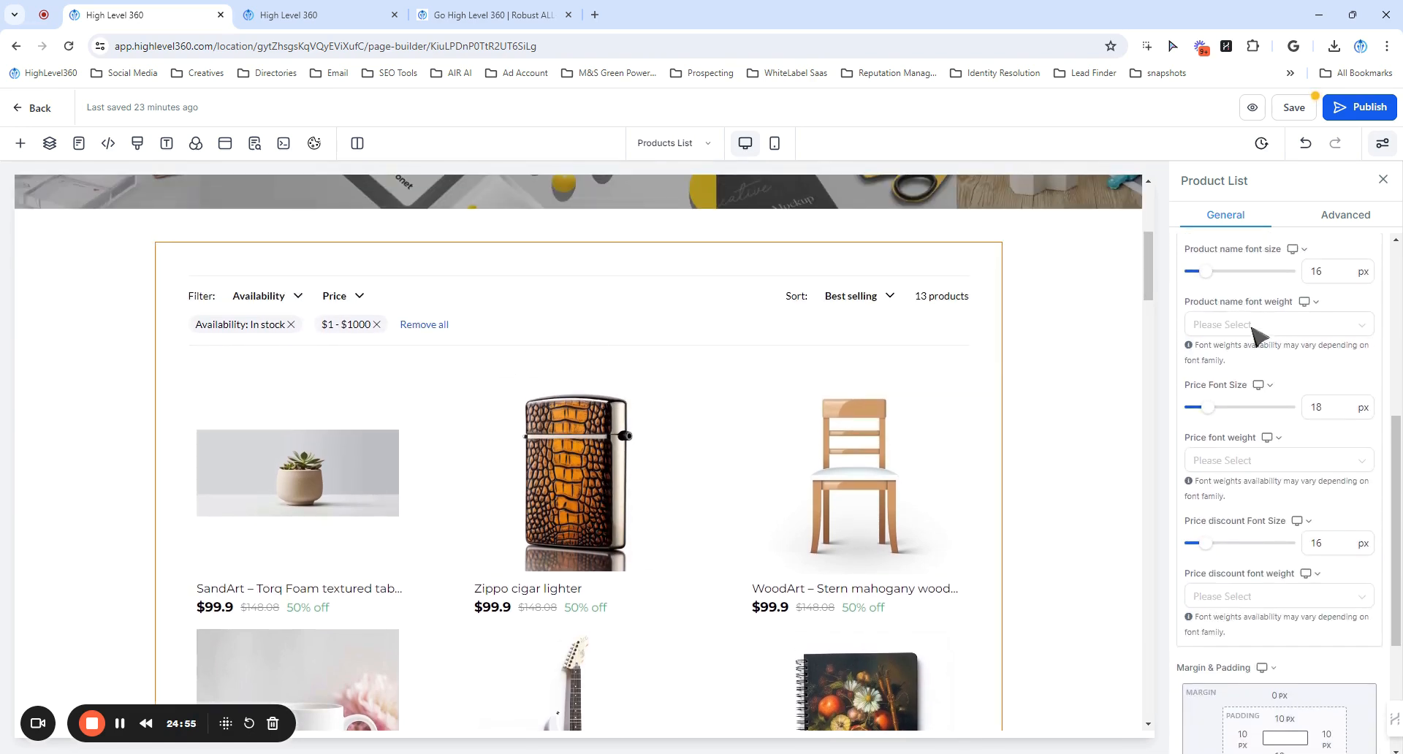
scroll(1254, 356, "up", 4)
scroll(1255, 357, "down", 2)
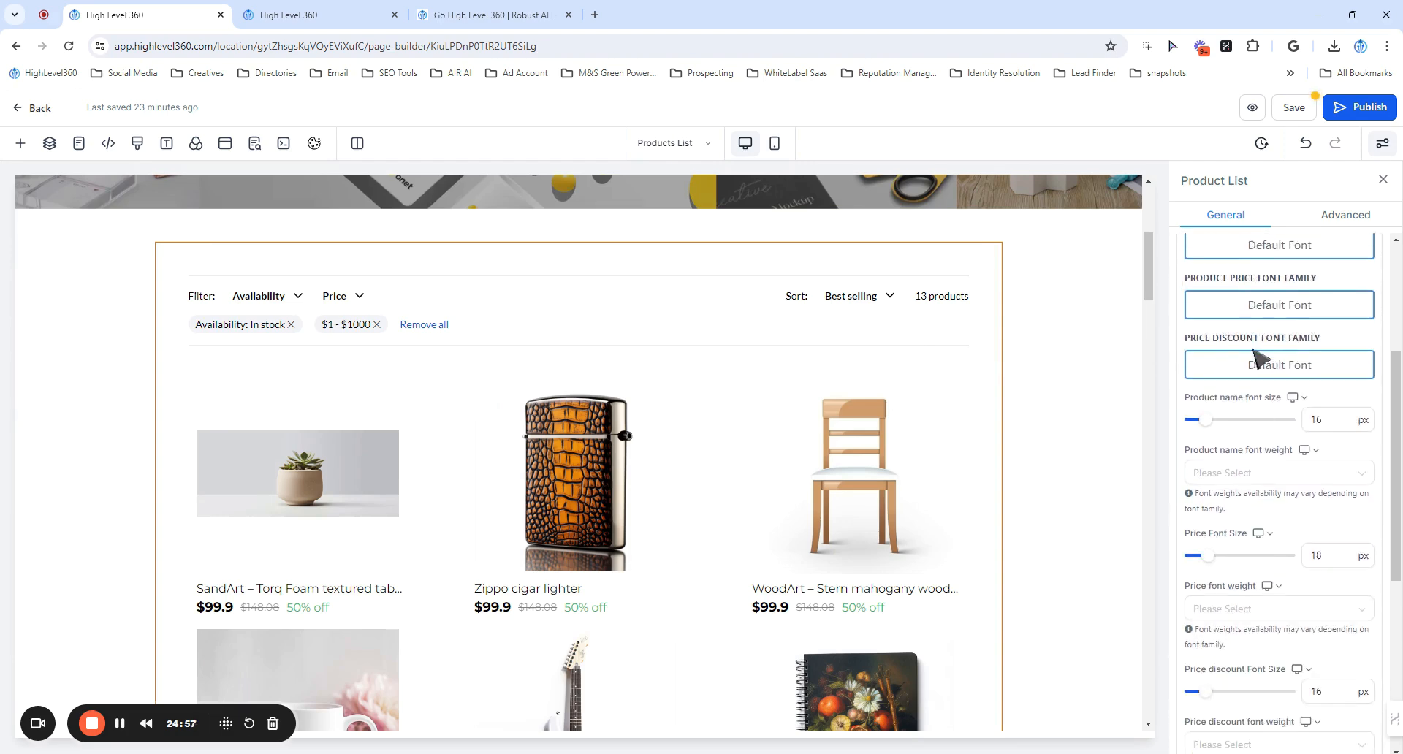
scroll(1255, 357, "down", 5)
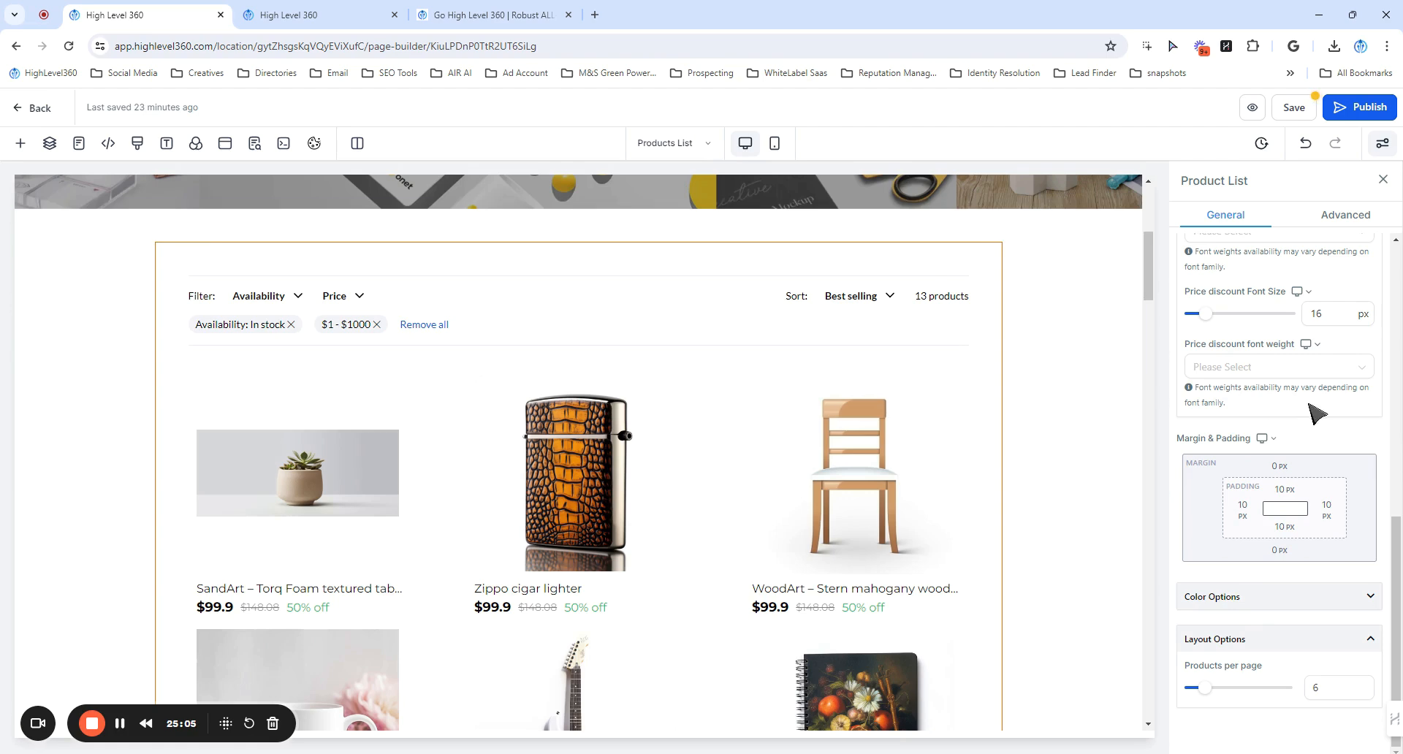
Step: Examine the Product List's color options for product names, prices, discounts, background, and sort and filter elements
left_click(1284, 597)
scroll(1274, 531, "down", 5)
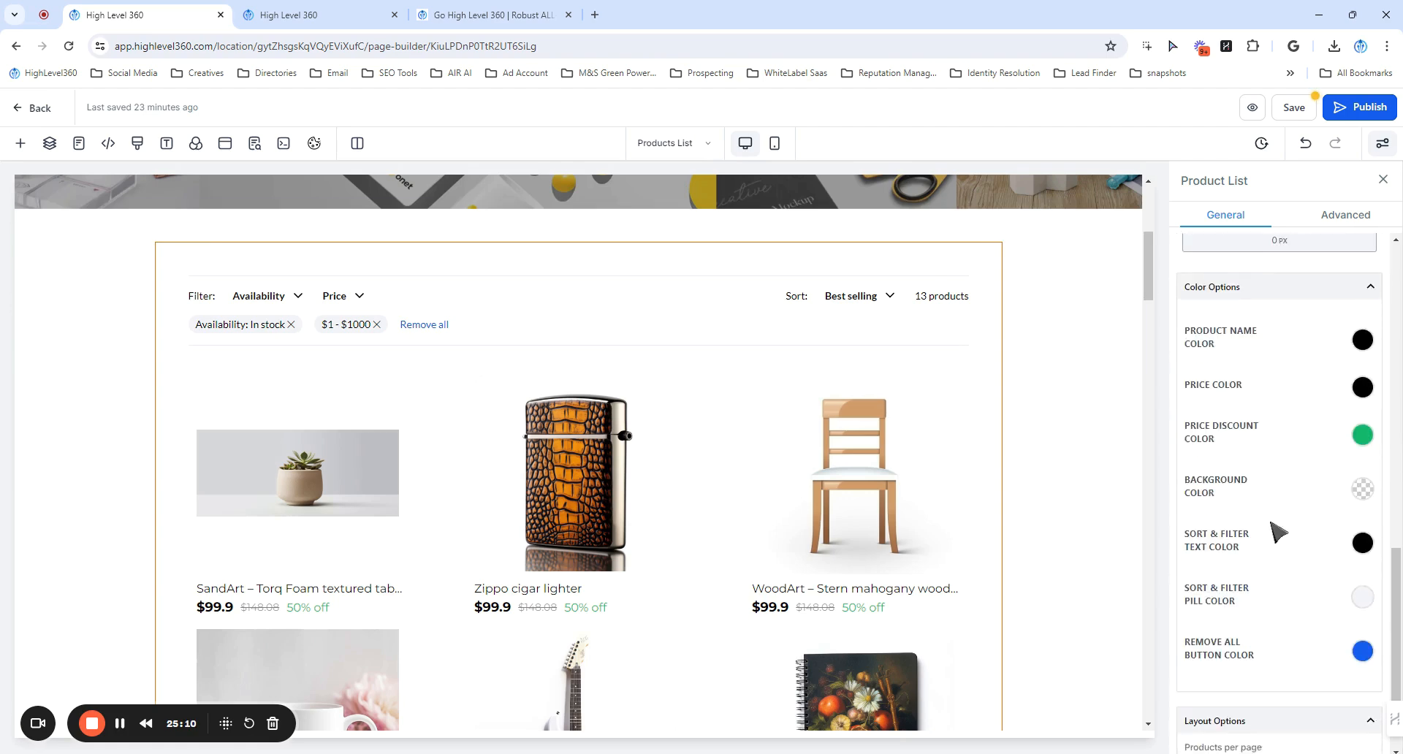
scroll(717, 411, "down", 3)
scroll(719, 412, "up", 2)
scroll(719, 412, "up", 1)
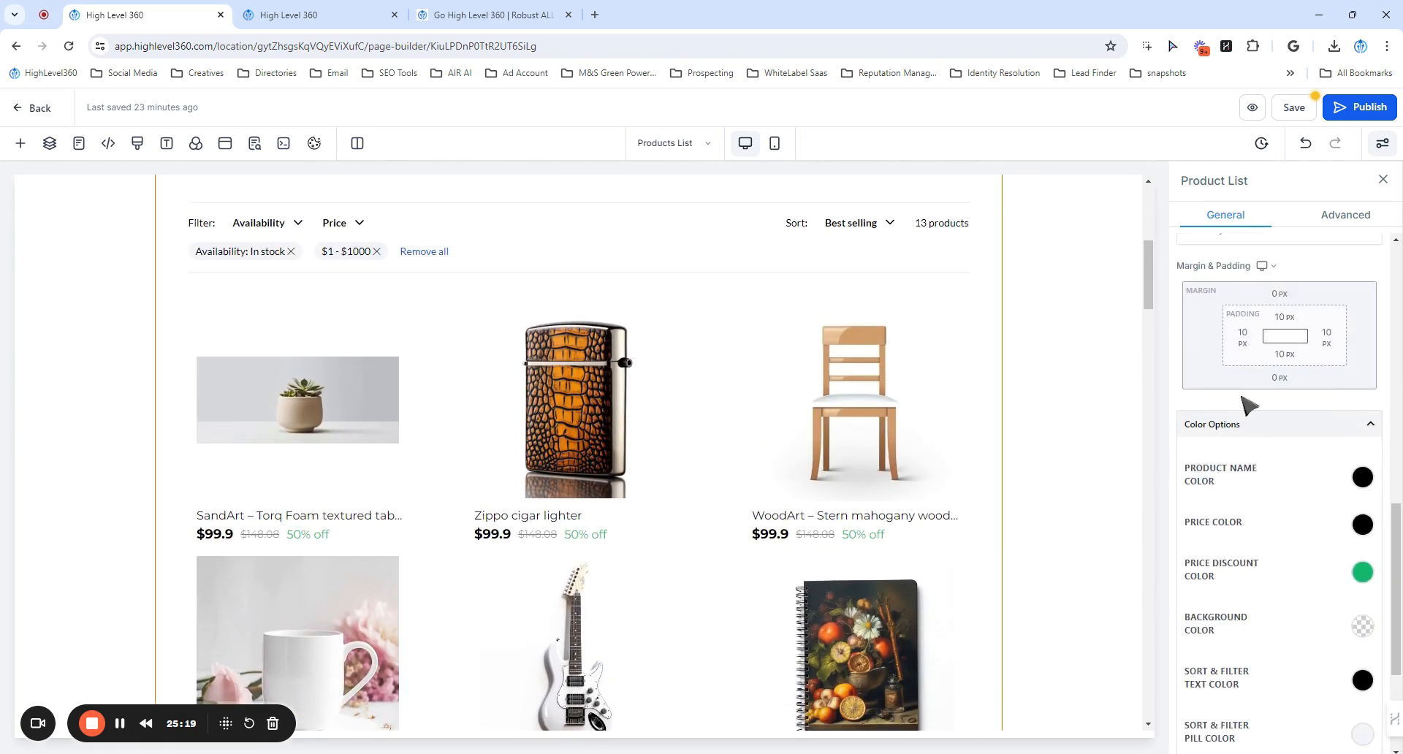
left_click(1235, 423)
Step: Set the Product List's products per page to 3 and save the Products List page
mouse_move(1206, 691)
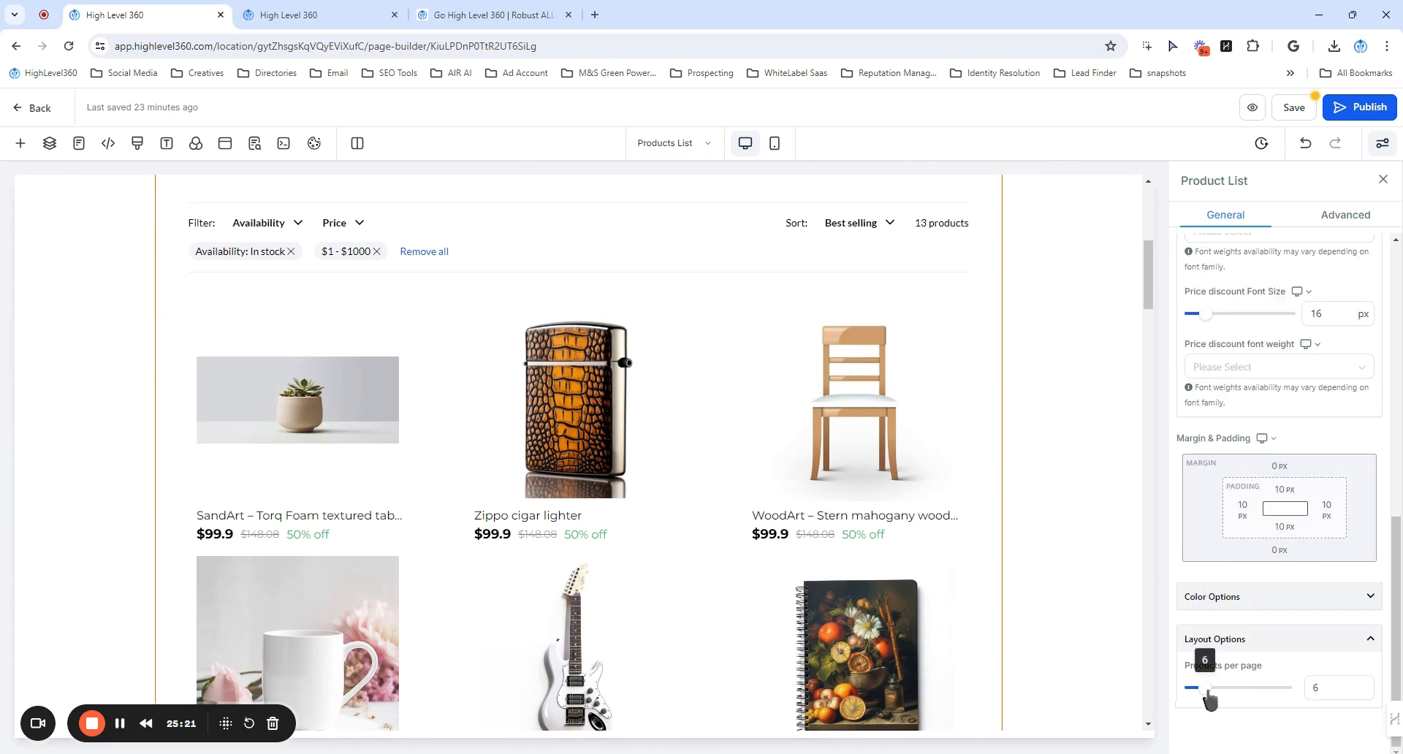
mouse_move(1209, 697)
left_mouse_down()
mouse_move(1237, 696)
mouse_move(1188, 698)
left_mouse_up()
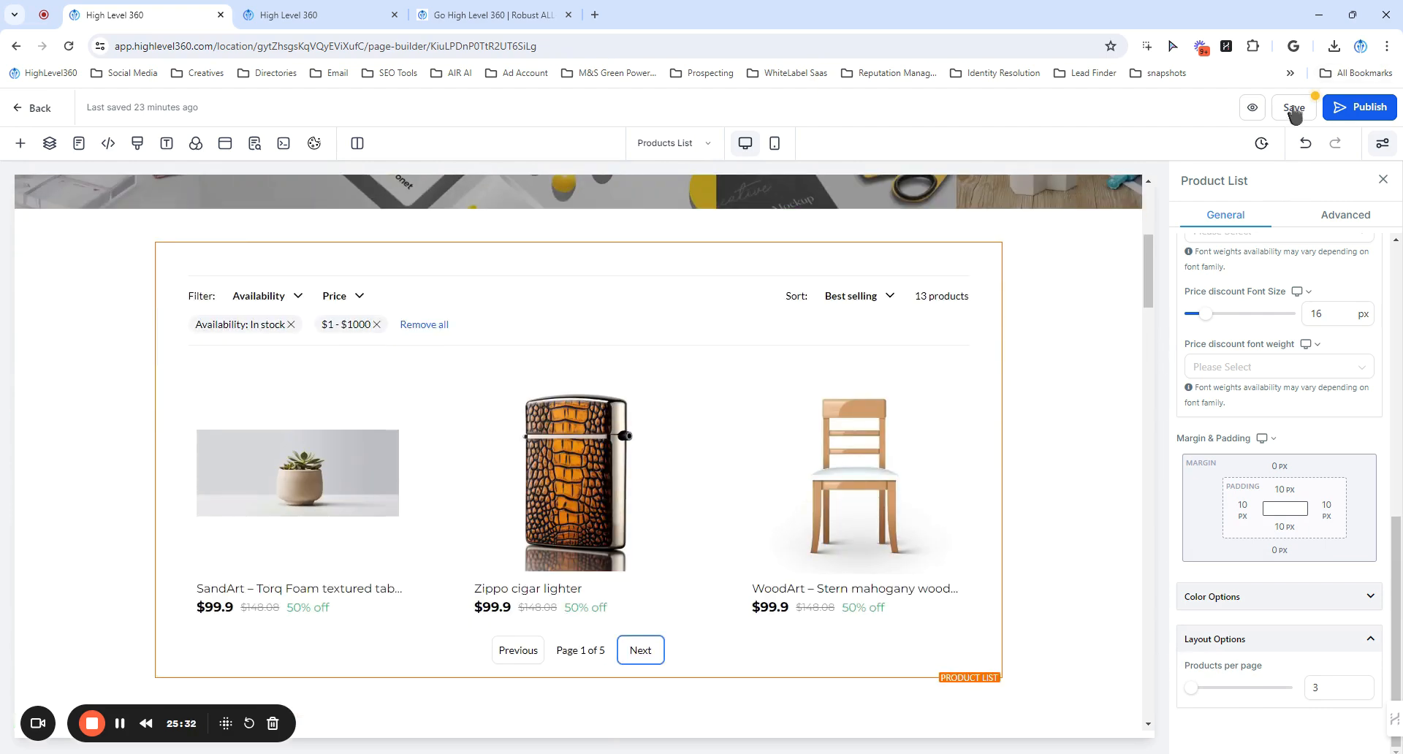
left_click(1293, 108)
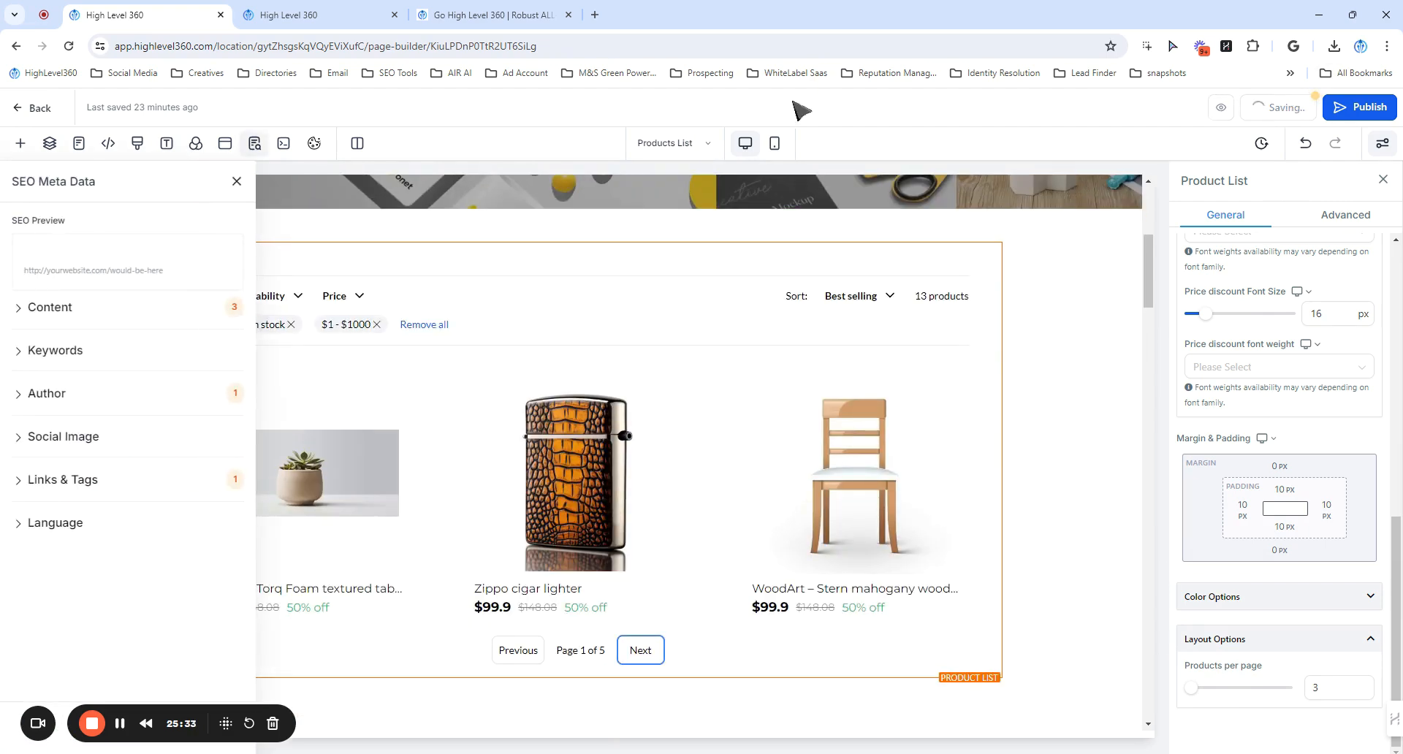
left_click(237, 182)
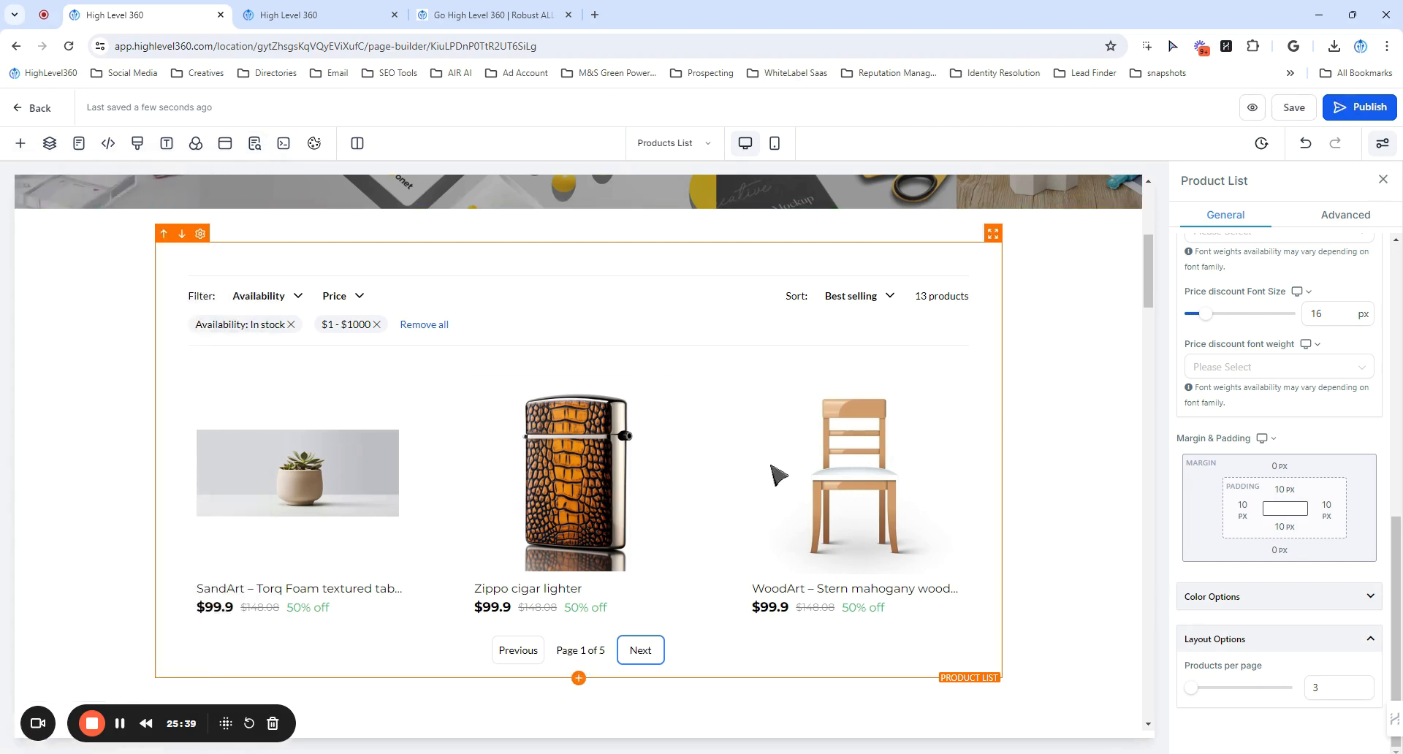
Step: Replace Collection 1 in the Shop By Categories section's Collection List with the Shirts collection
scroll(1030, 483, "down", 2)
scroll(1030, 484, "down", 10)
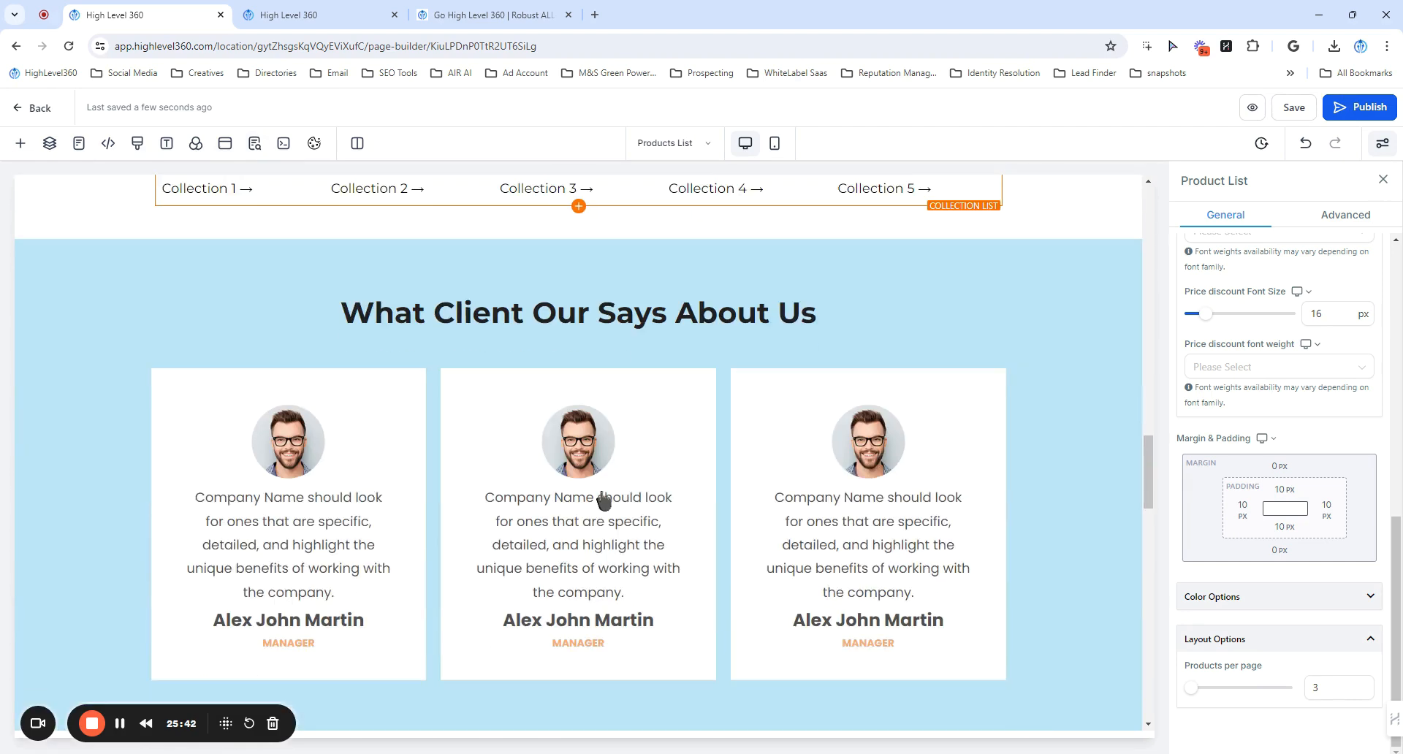
scroll(602, 501, "up", 3)
scroll(604, 501, "up", 1)
left_click(738, 480)
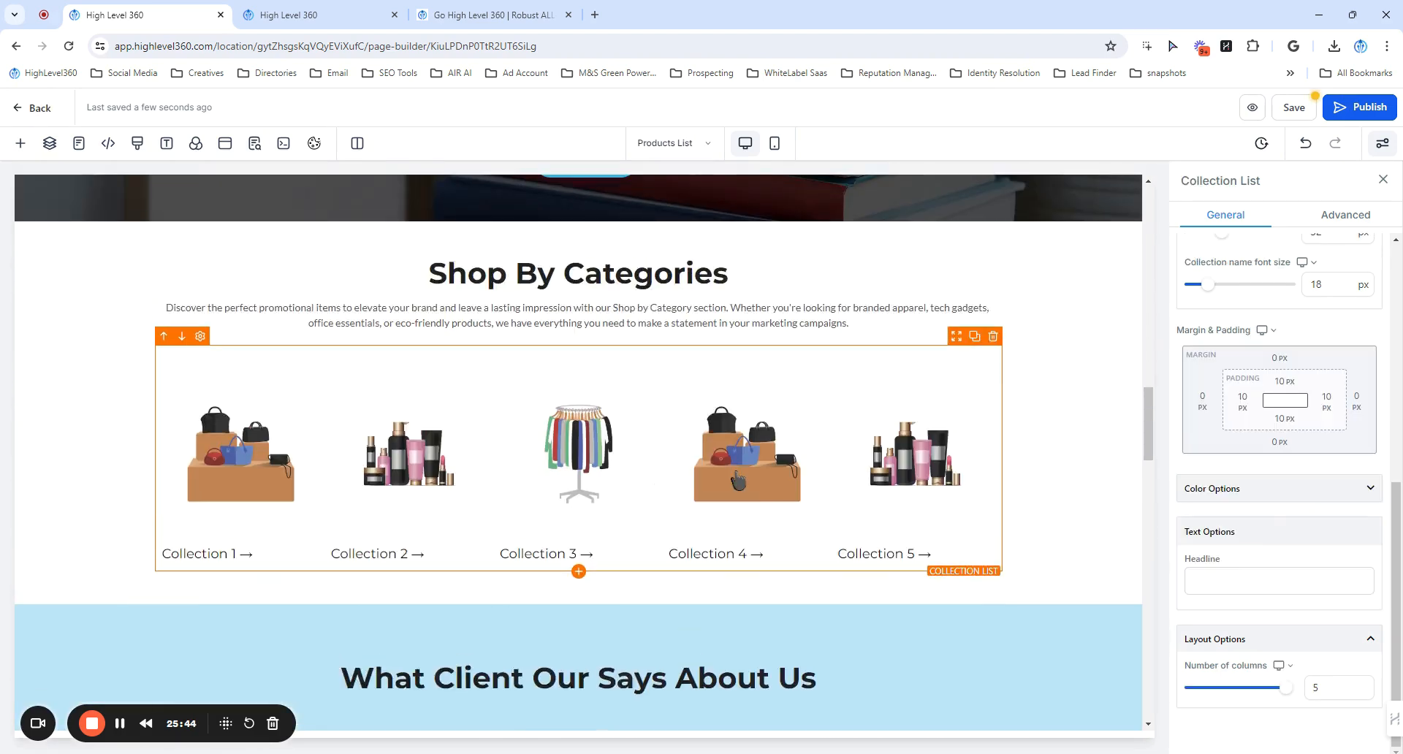
scroll(739, 479, "up", 1)
scroll(1340, 493, "up", 2)
scroll(1339, 492, "up", 4)
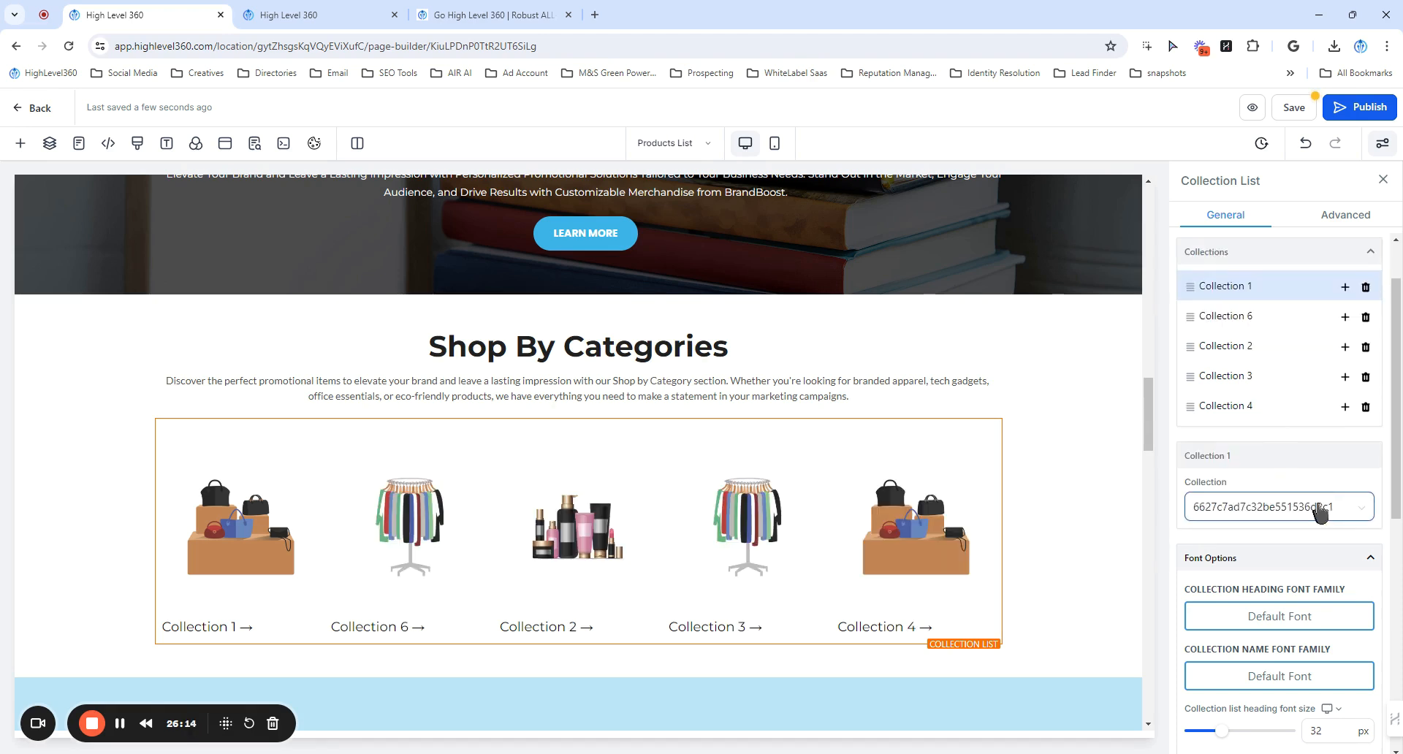
left_click(1328, 513)
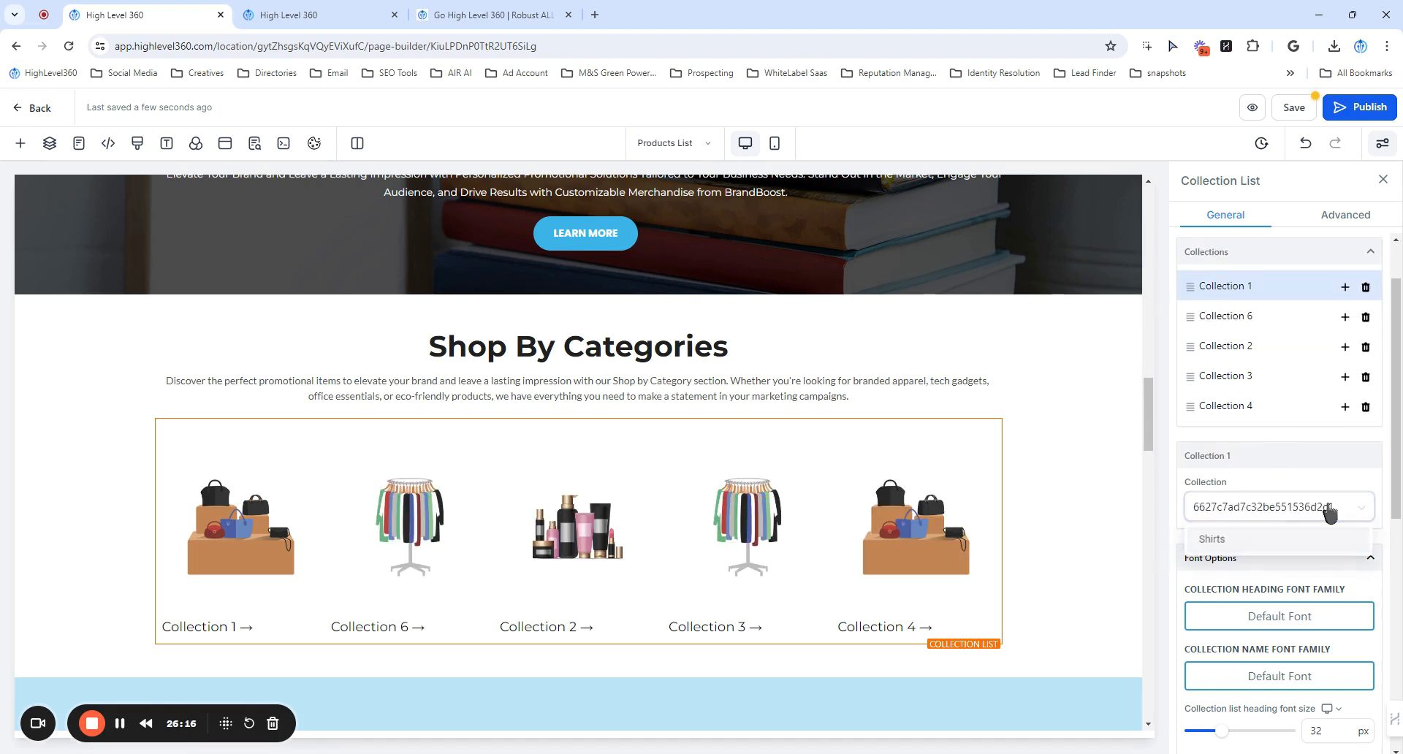
left_click(1213, 541)
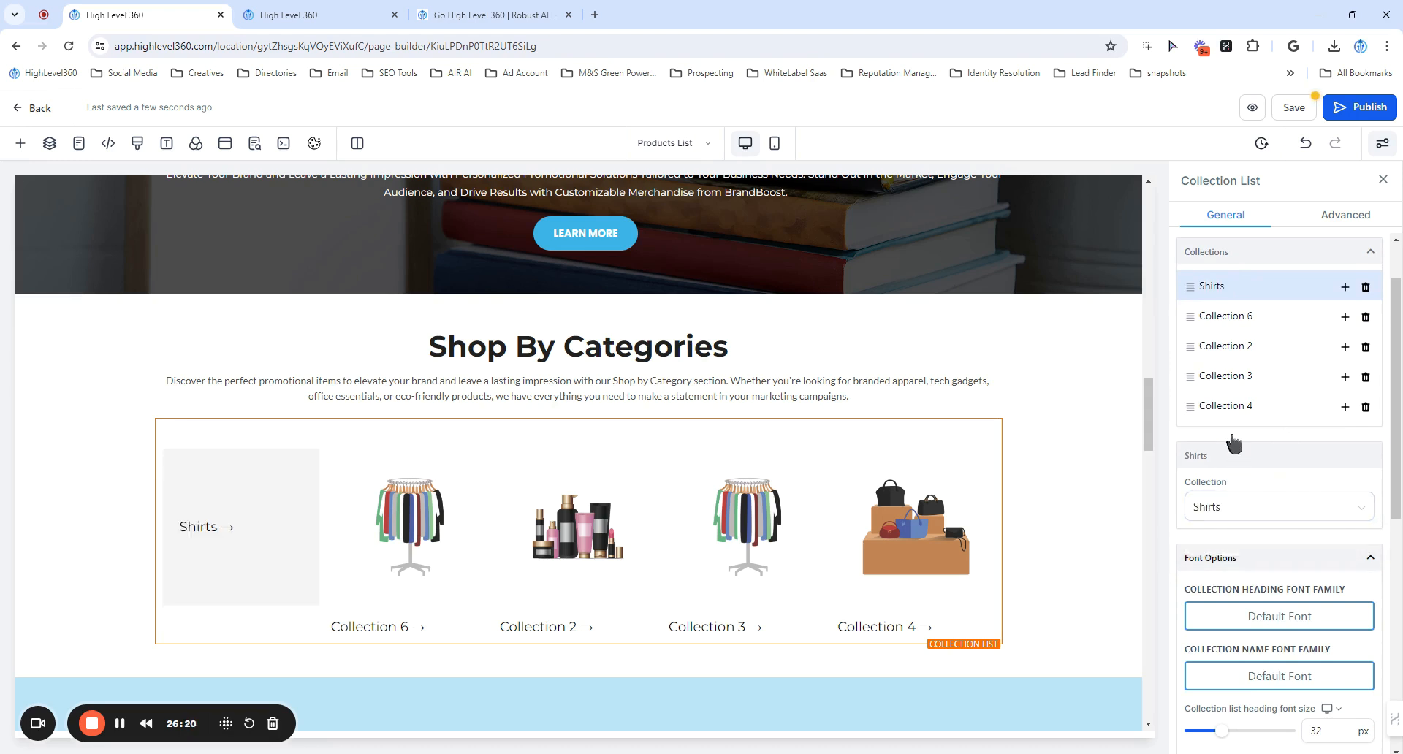
Step: Examine the Collection List's font, margin, padding and color options
scroll(1233, 459, "down", 2)
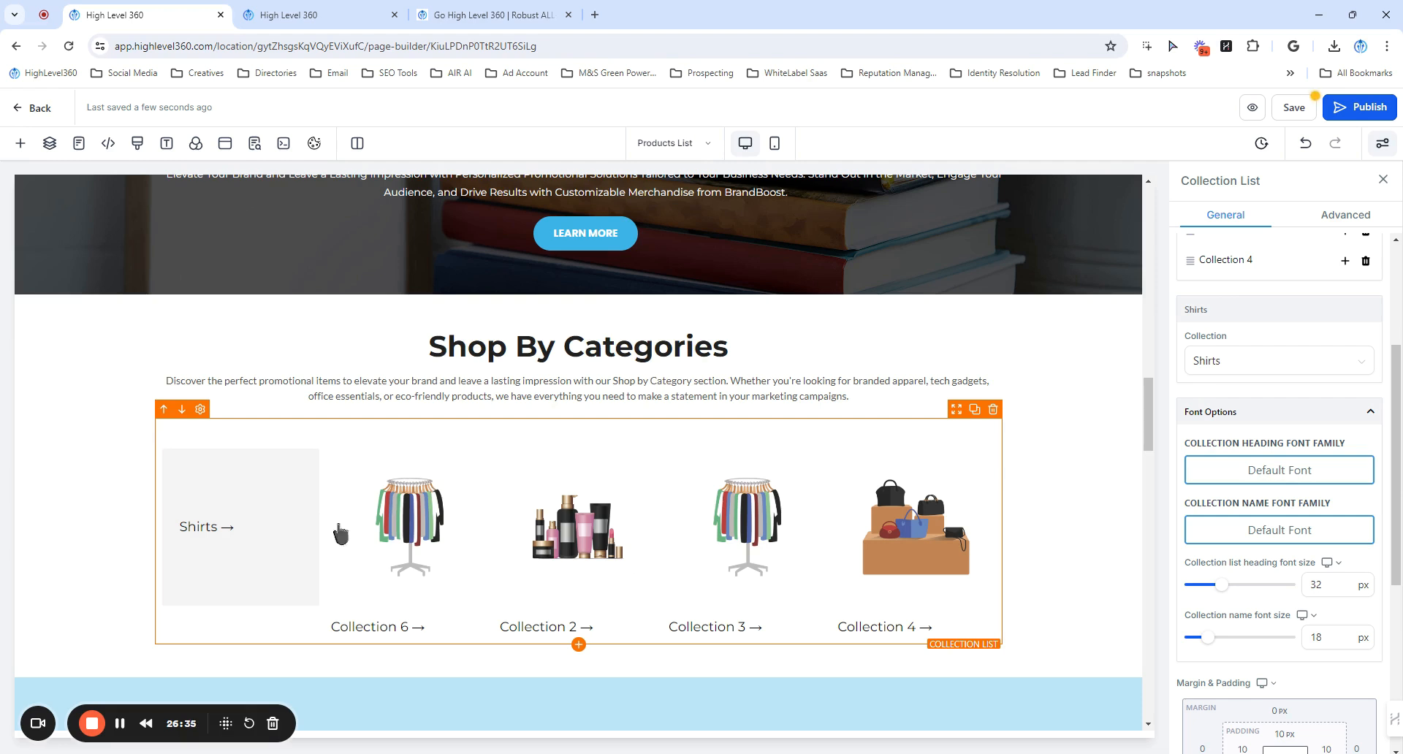
scroll(1331, 424, "down", 1)
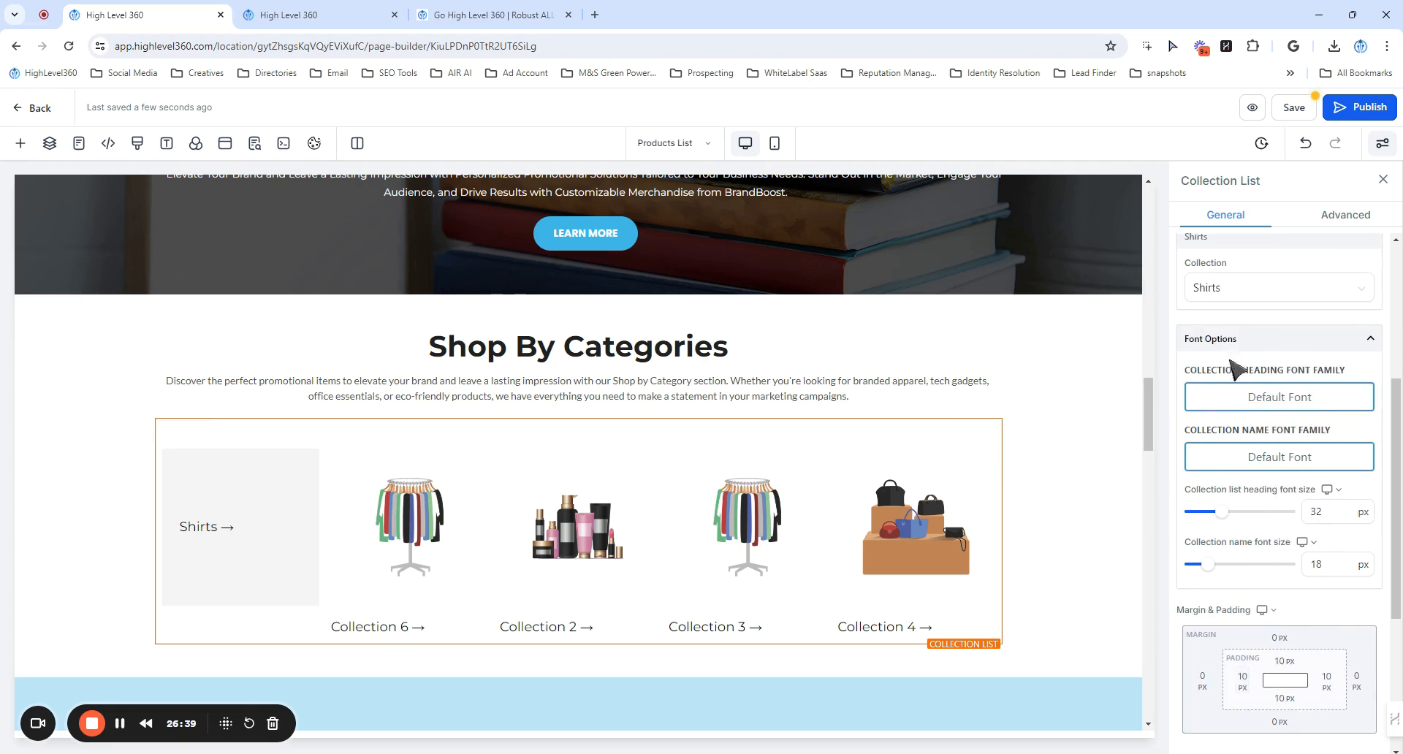
scroll(1343, 440, "down", 4)
left_click(1241, 489)
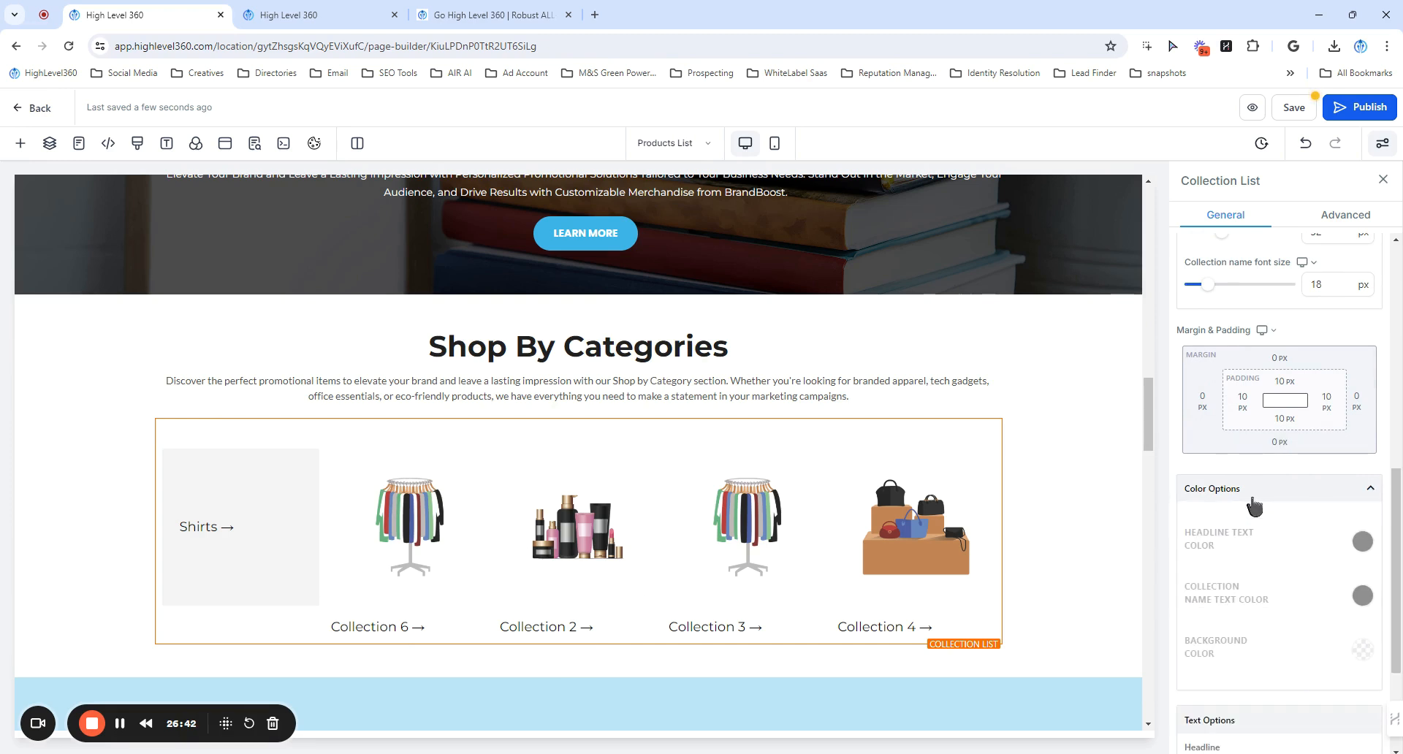
scroll(1247, 460, "down", 1)
left_click(1244, 416)
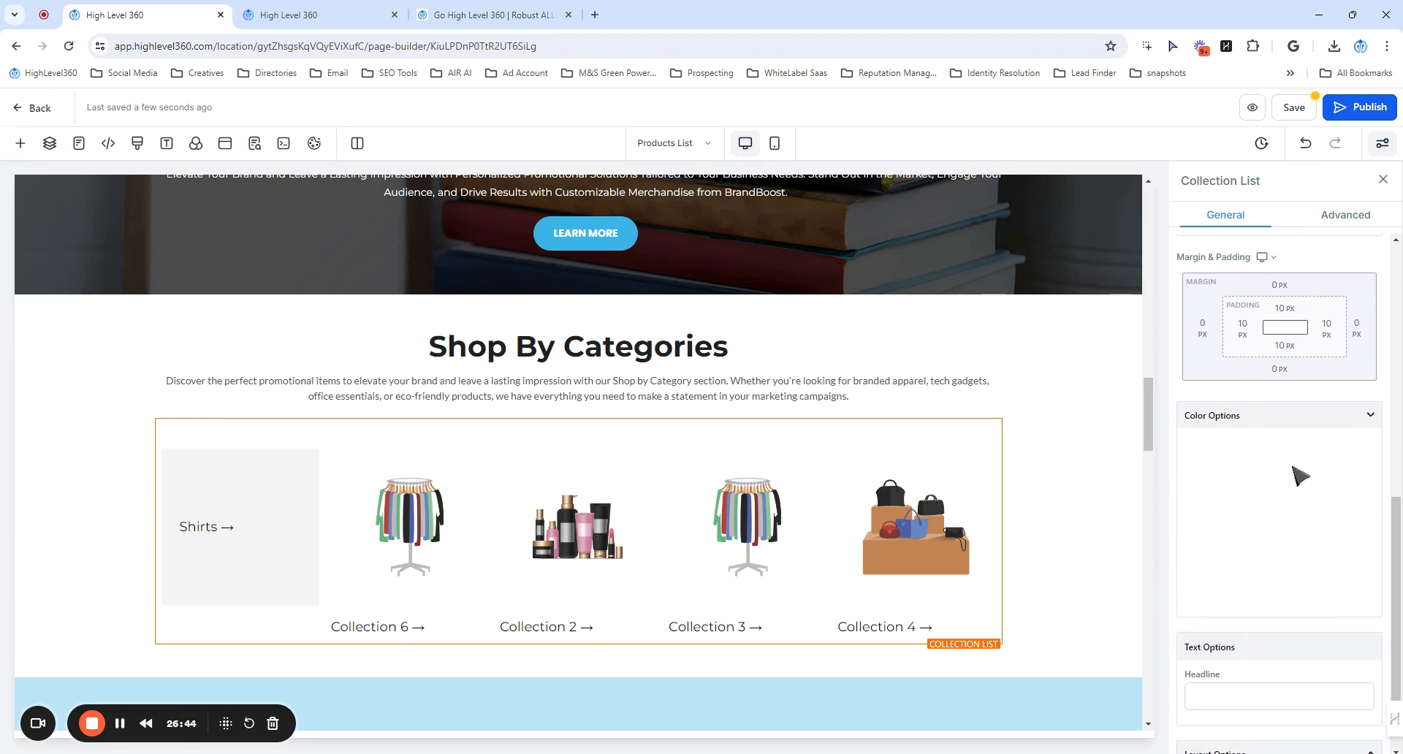
Step: Set the Collection List's headline text to "Headline"
scroll(1298, 469, "up", 1)
left_click(1257, 581)
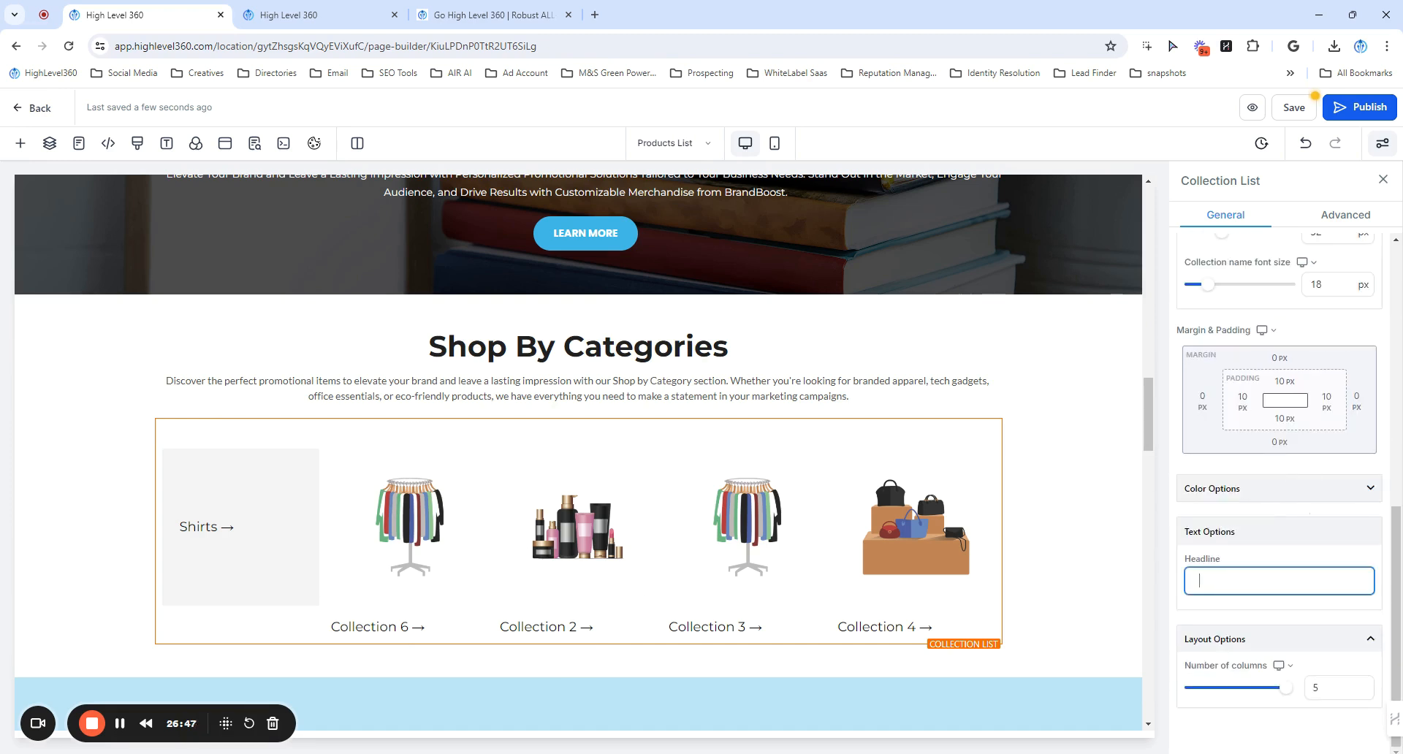
type("eadline")
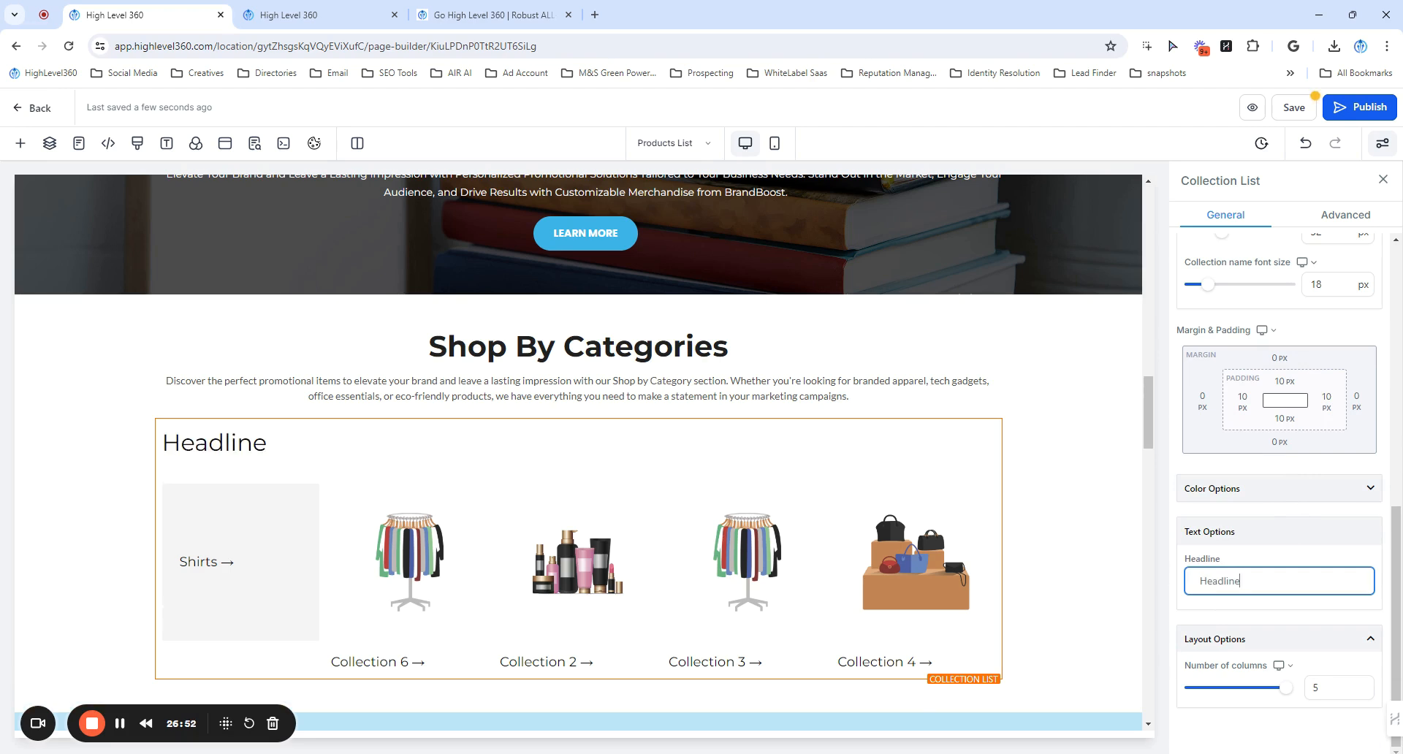
mouse_move(1277, 684)
left_mouse_down()
mouse_move(1239, 698)
mouse_move(1290, 697)
mouse_move(1172, 692)
mouse_move(1284, 691)
left_mouse_up()
Step: Check the testimonial and FAQ sections below the collections and save the Products List page
scroll(774, 517, "down", 1)
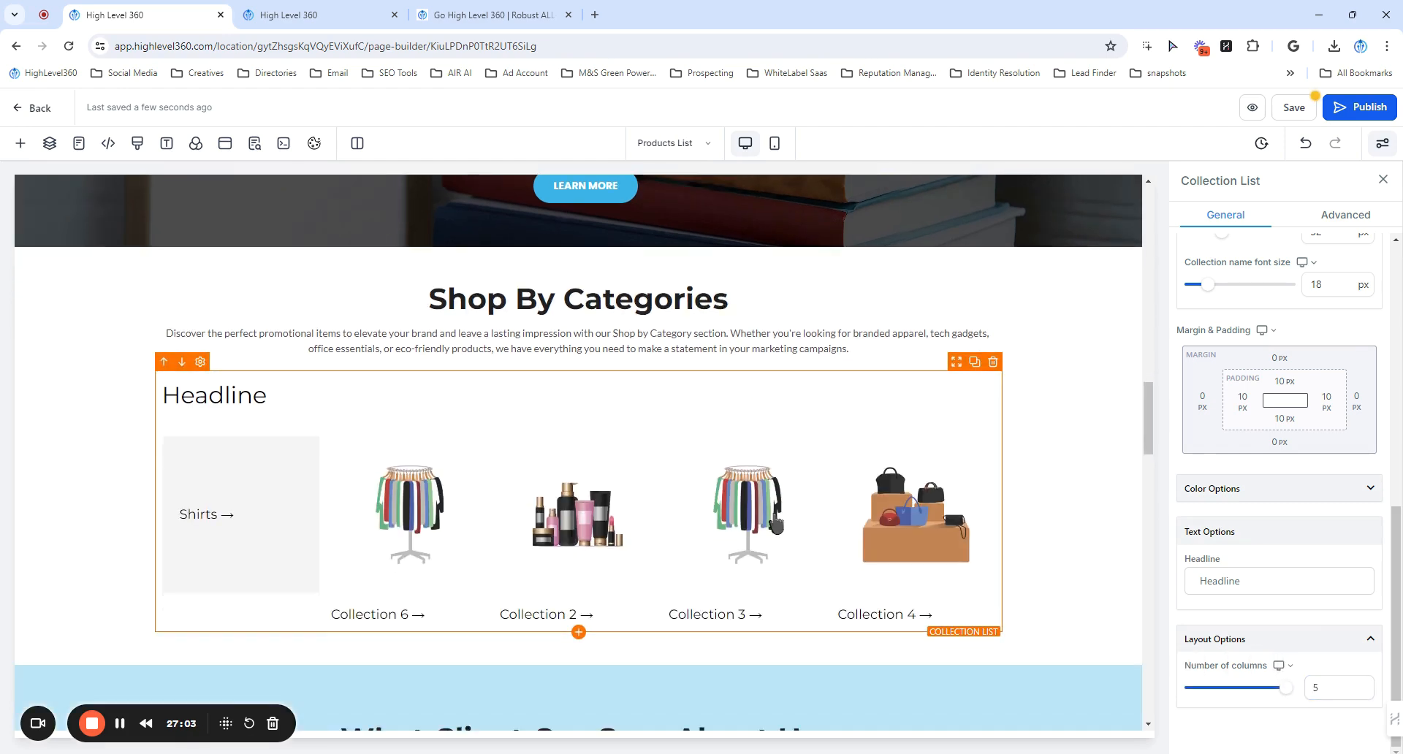
scroll(1008, 551, "down", 10)
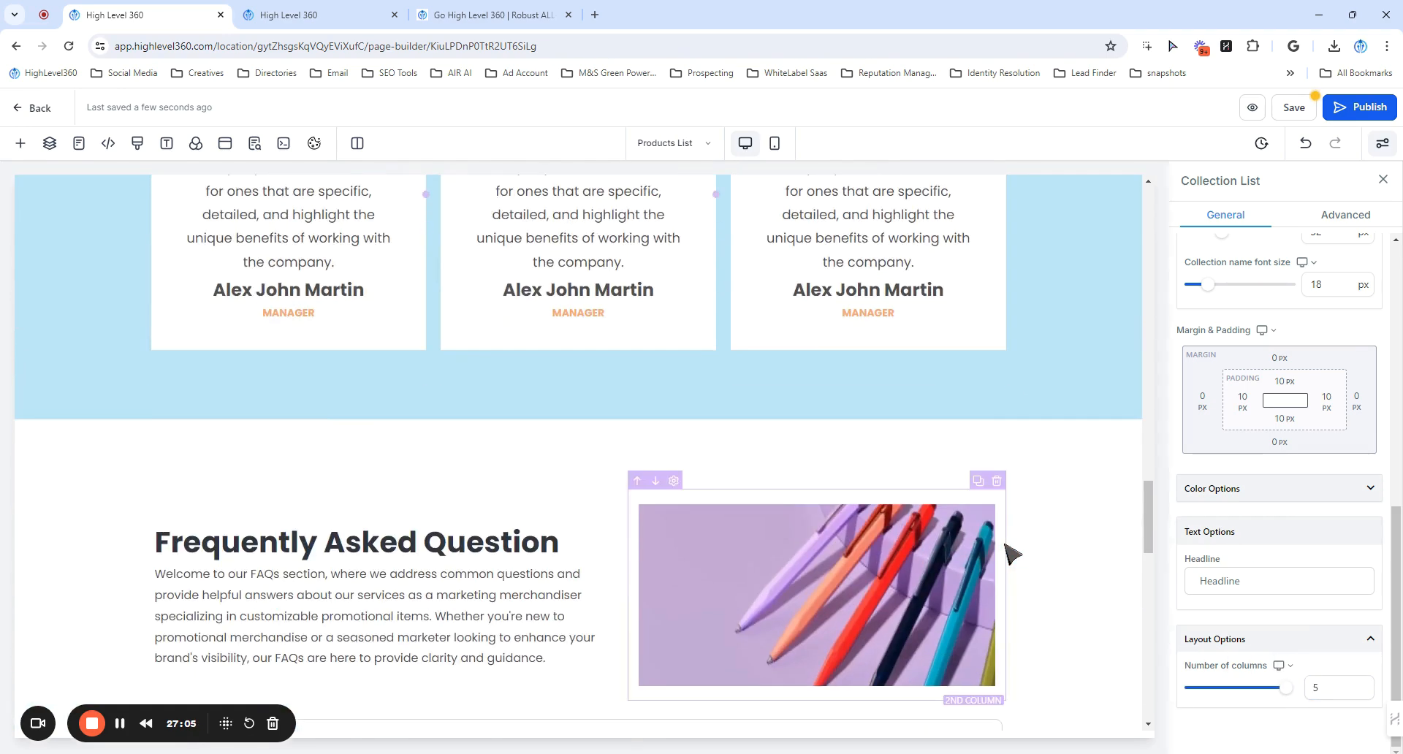
scroll(1008, 552, "down", 3)
scroll(986, 463, "up", 12)
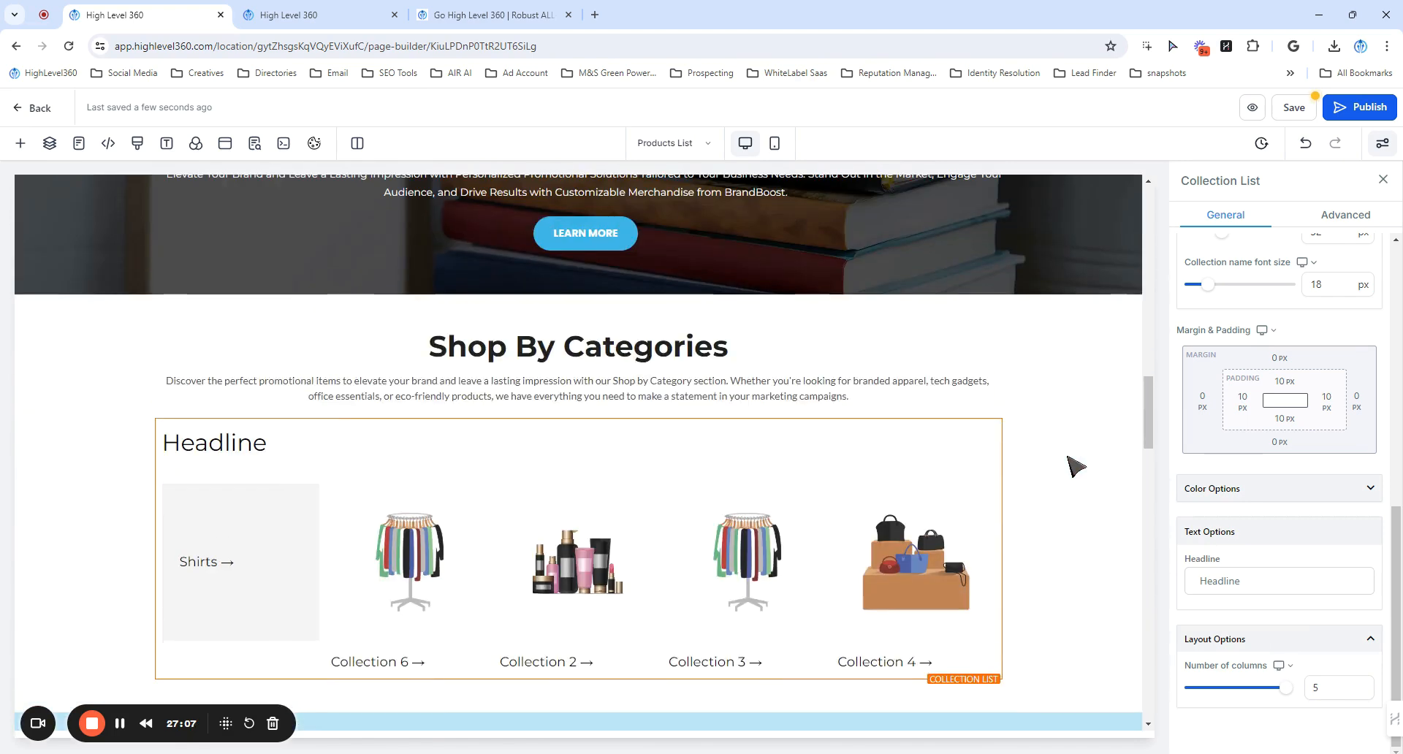
scroll(1073, 465, "down", 1)
left_click(1293, 107)
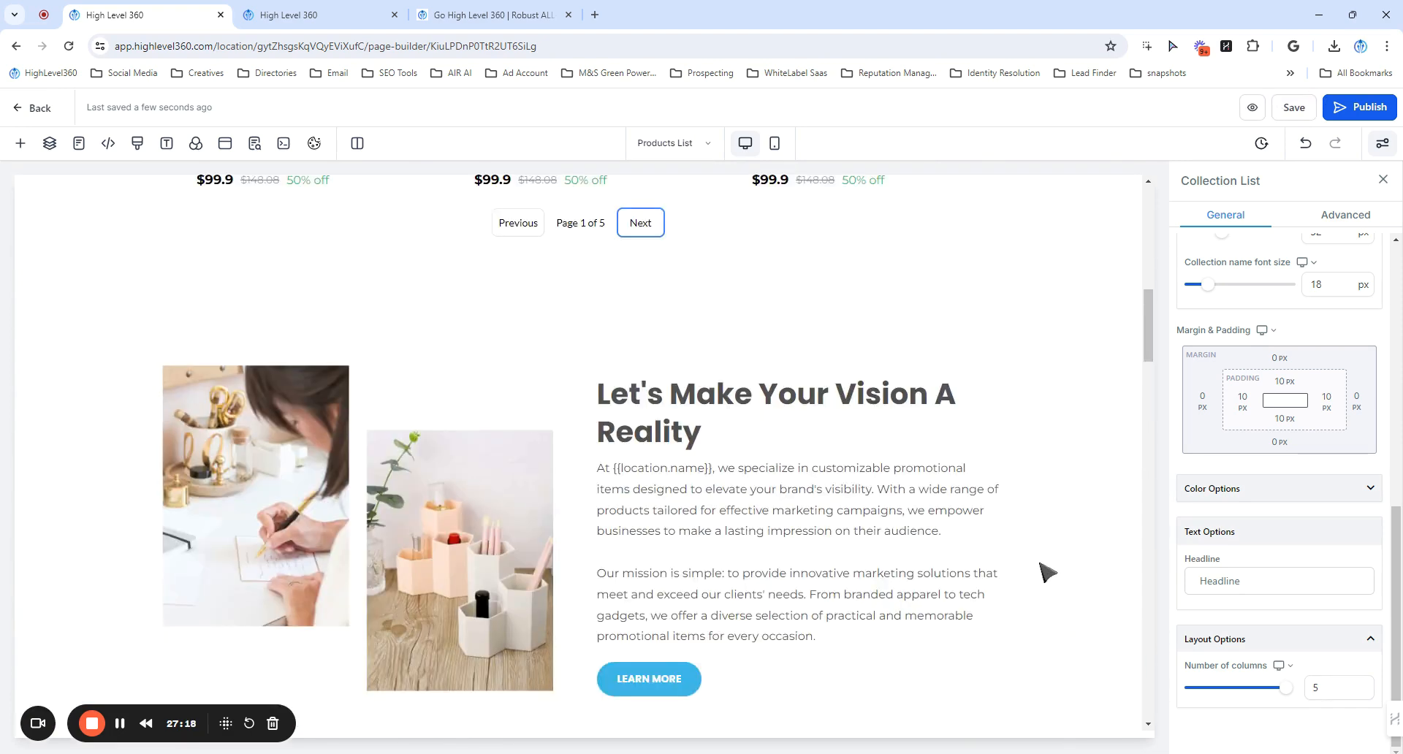
Step: Look back over the upper part of the Products List page and open the store's Product details page
scroll(1046, 572, "up", 15)
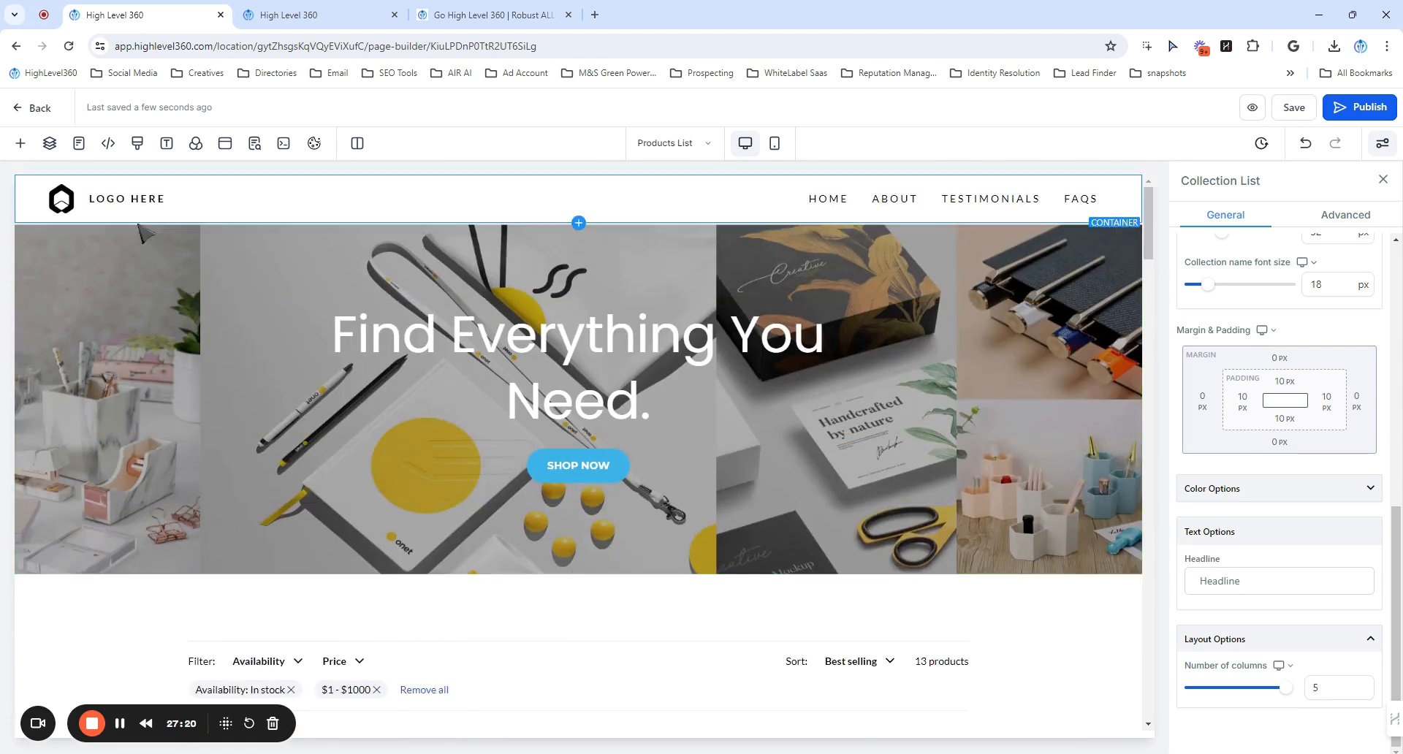
scroll(464, 453, "down", 5)
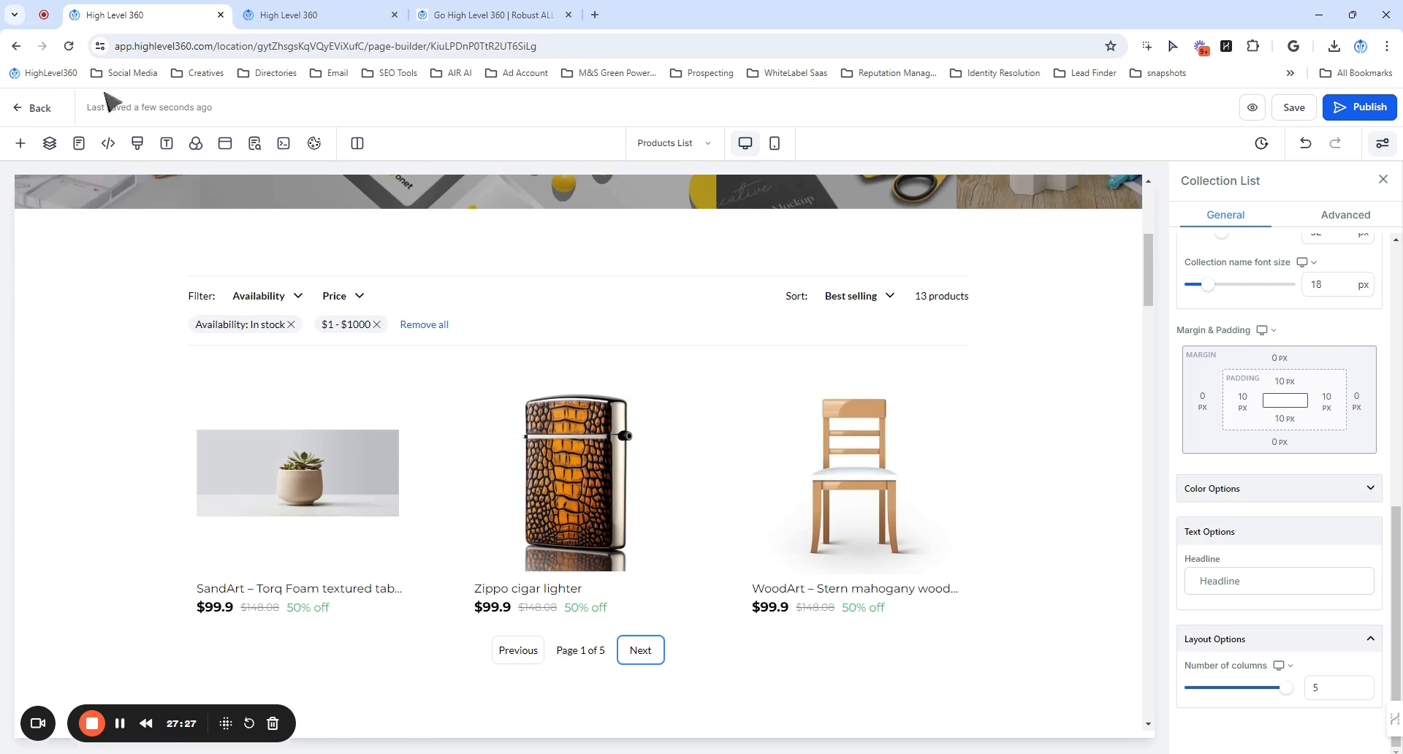
left_click(85, 146)
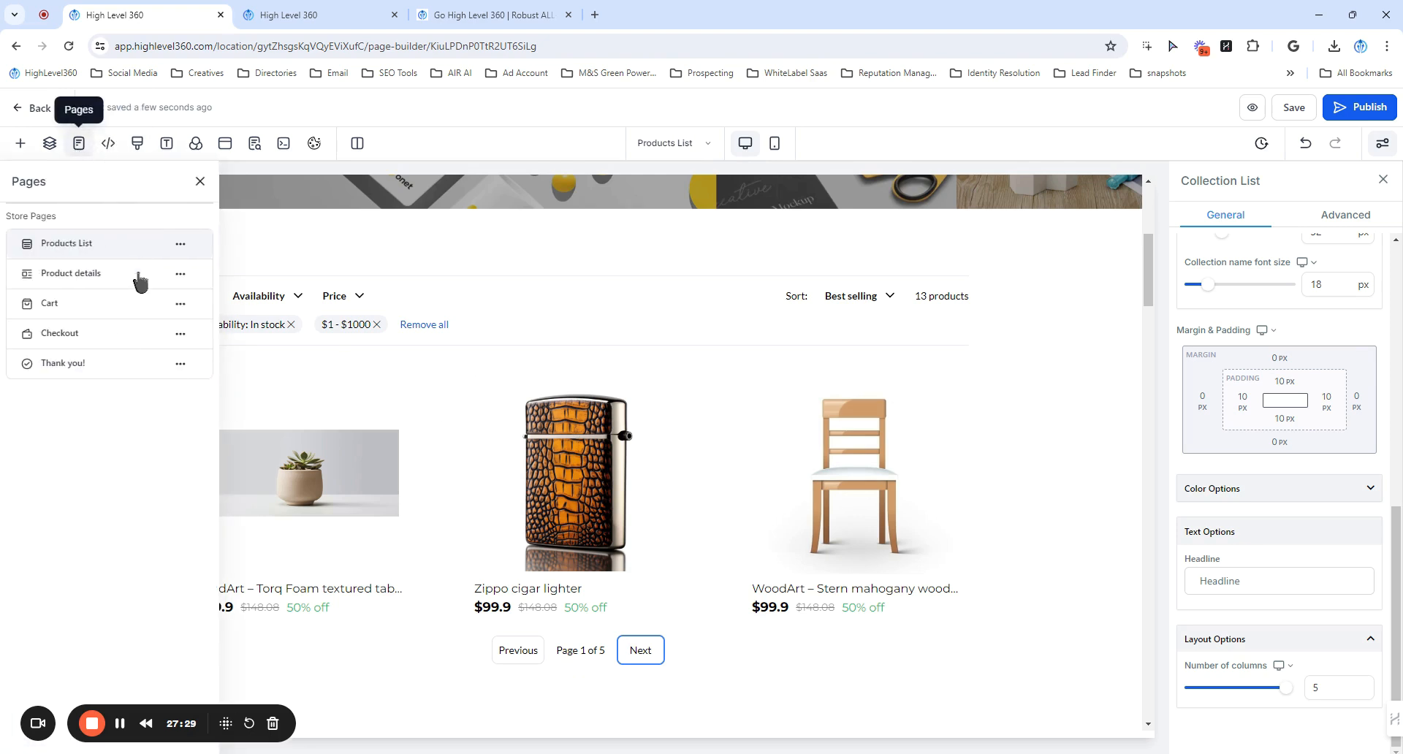
left_click(76, 276)
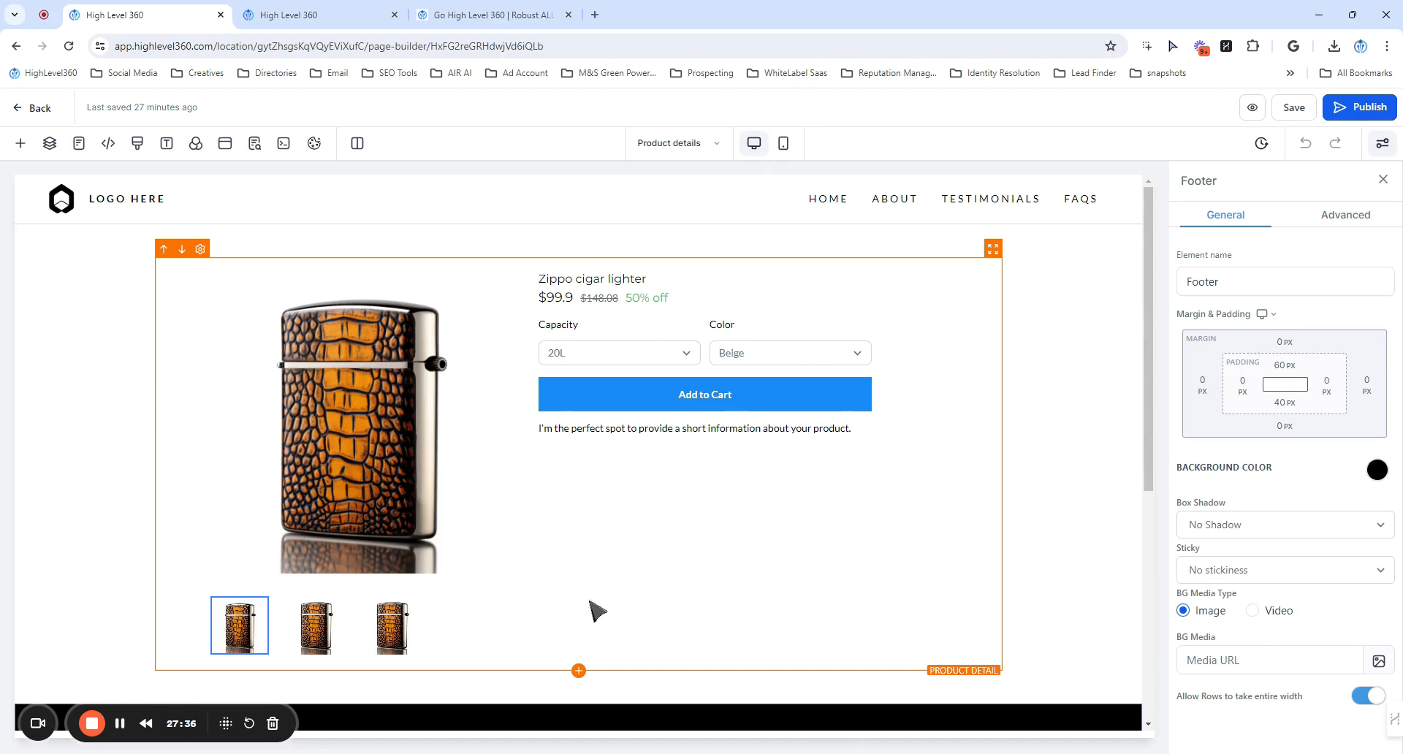
Step: Show the Buy Now button in the Product Detail element, below Add to Cart
left_click(501, 389)
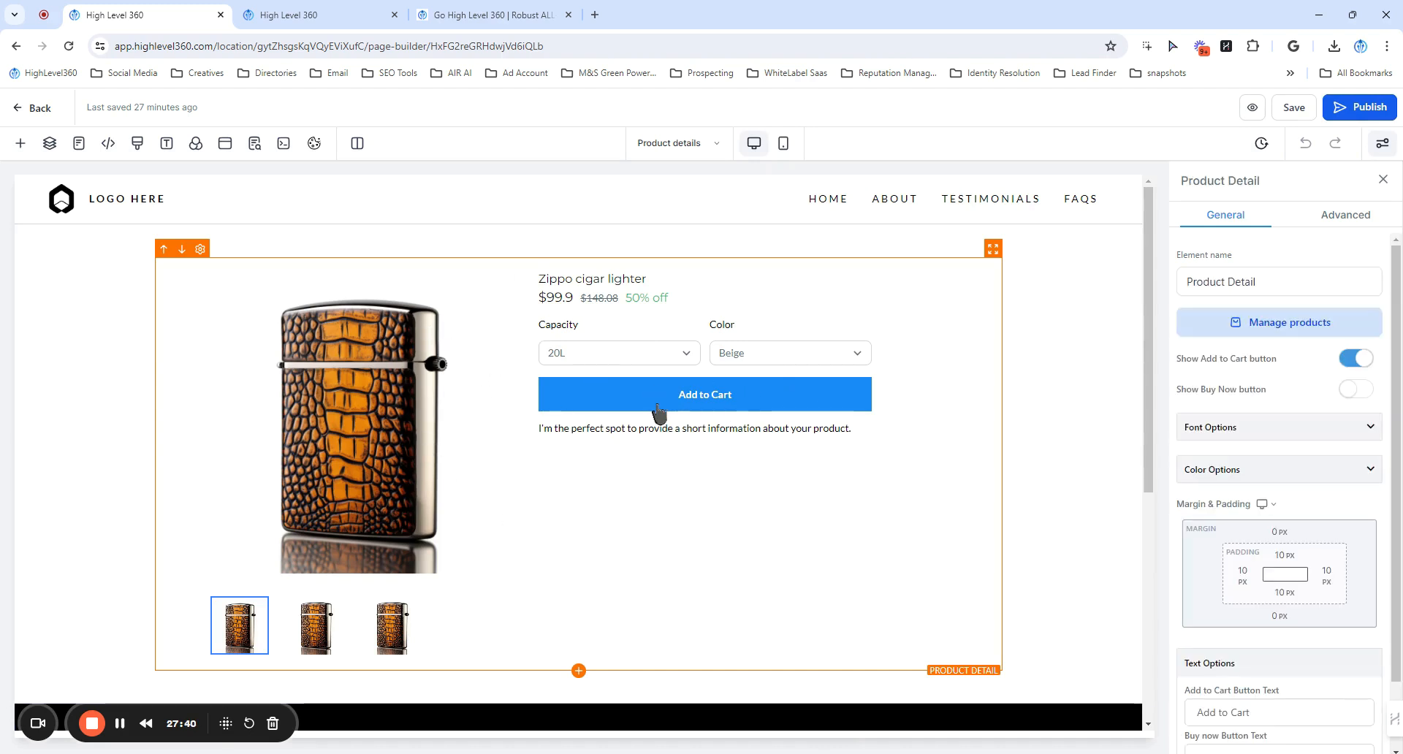
scroll(1293, 388, "down", 1)
scroll(1293, 389, "up", 1)
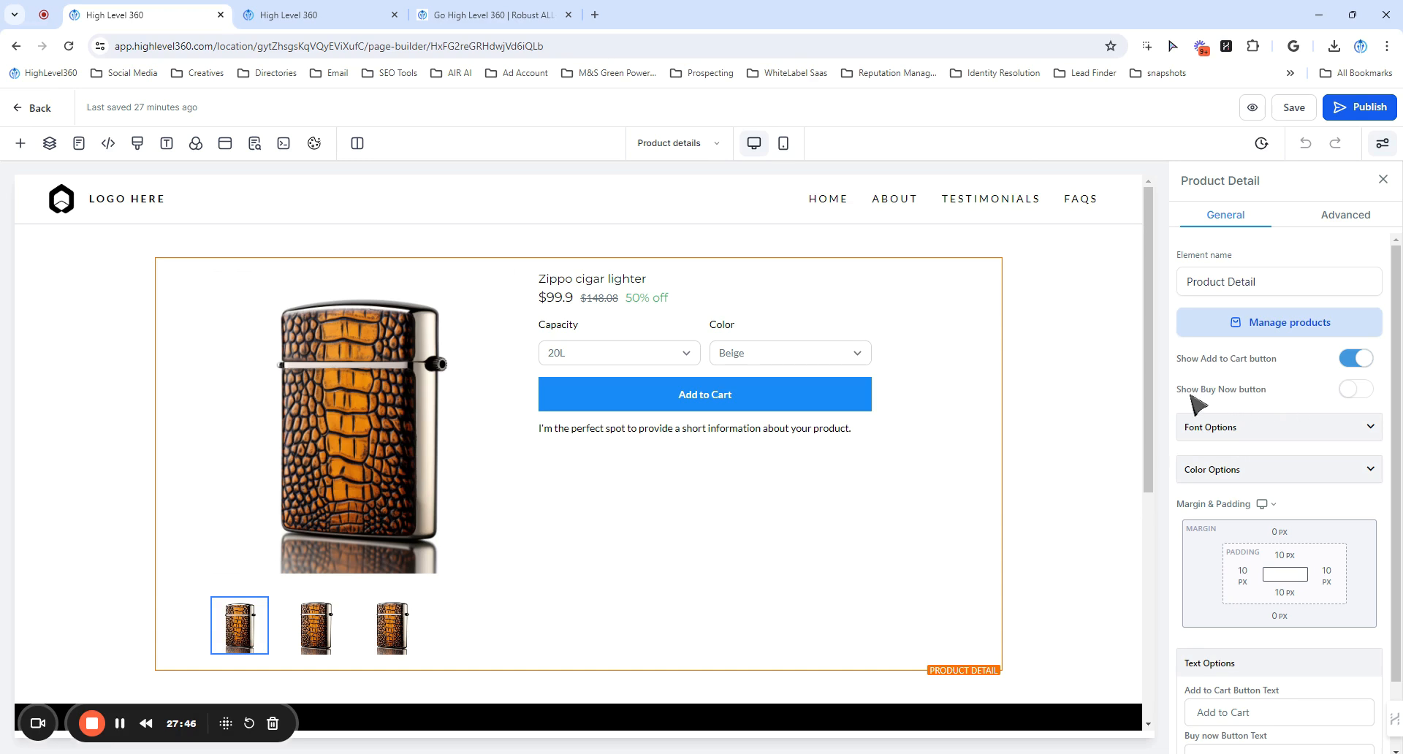
left_click(1352, 390)
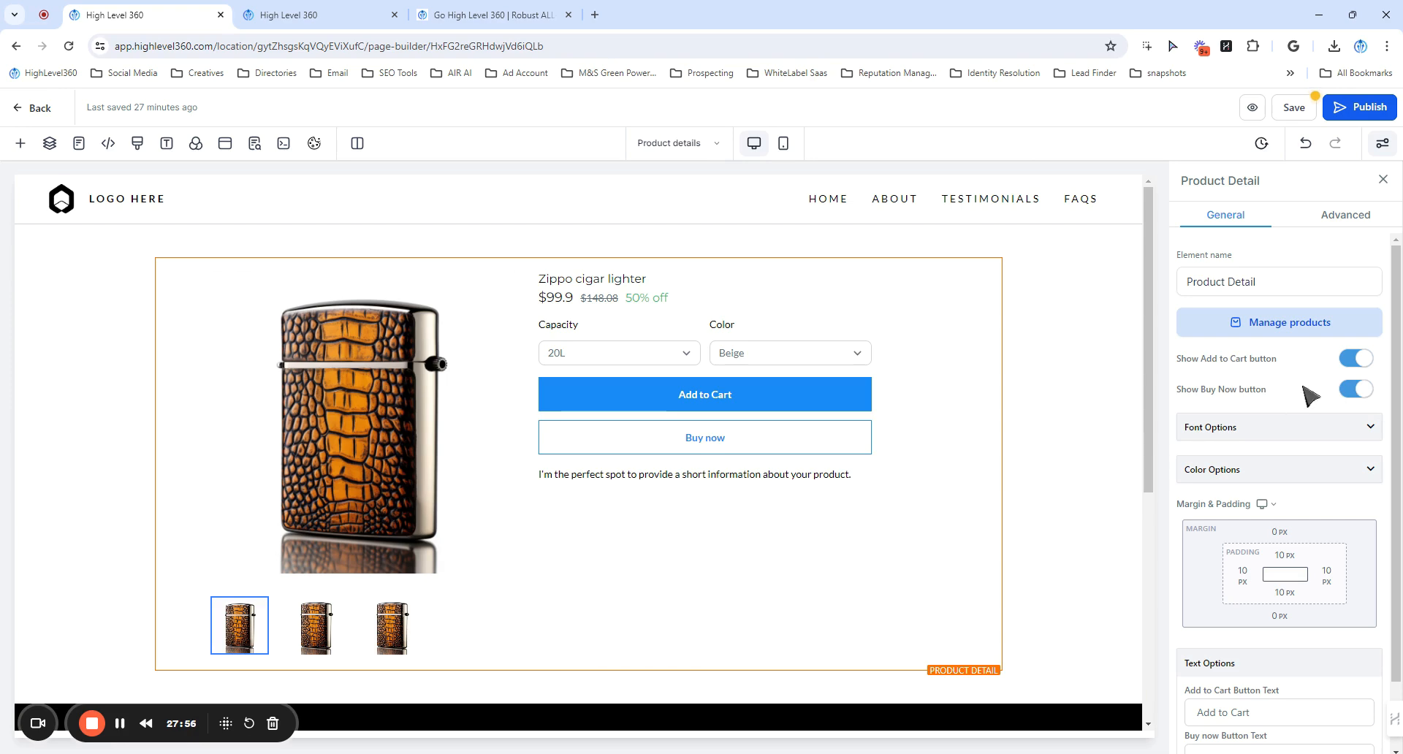
Step: Examine the Product Detail element's font, color, margin and button text options
scroll(1309, 395, "down", 1)
left_click(1286, 355)
scroll(1242, 402, "down", 4)
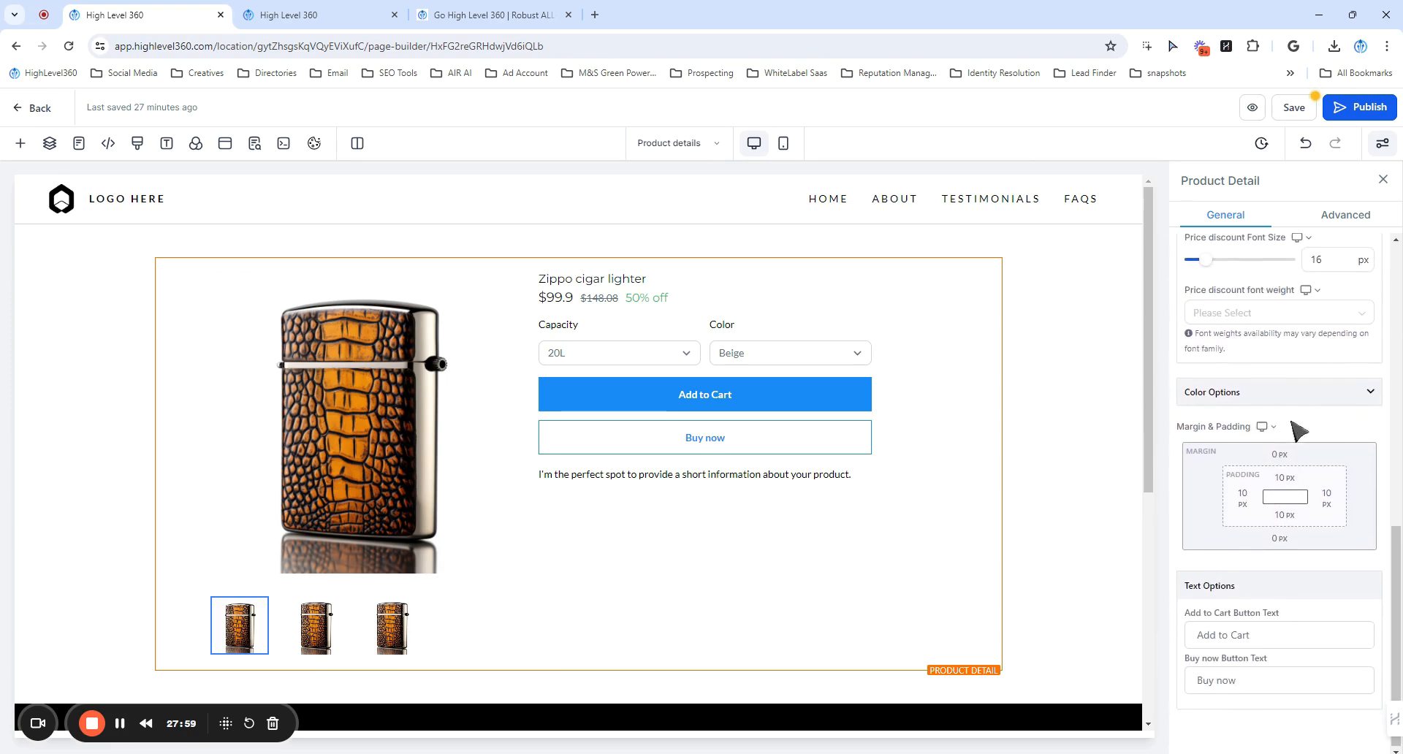
scroll(1242, 429, "up", 10)
left_click(1220, 422)
left_click(1217, 397)
scroll(1249, 402, "down", 4)
scroll(1255, 417, "up", 2)
scroll(1253, 419, "up", 1)
left_click(1243, 398)
Step: Save the Product details page and open the Cart element on the Cart page for editing
left_click(1293, 107)
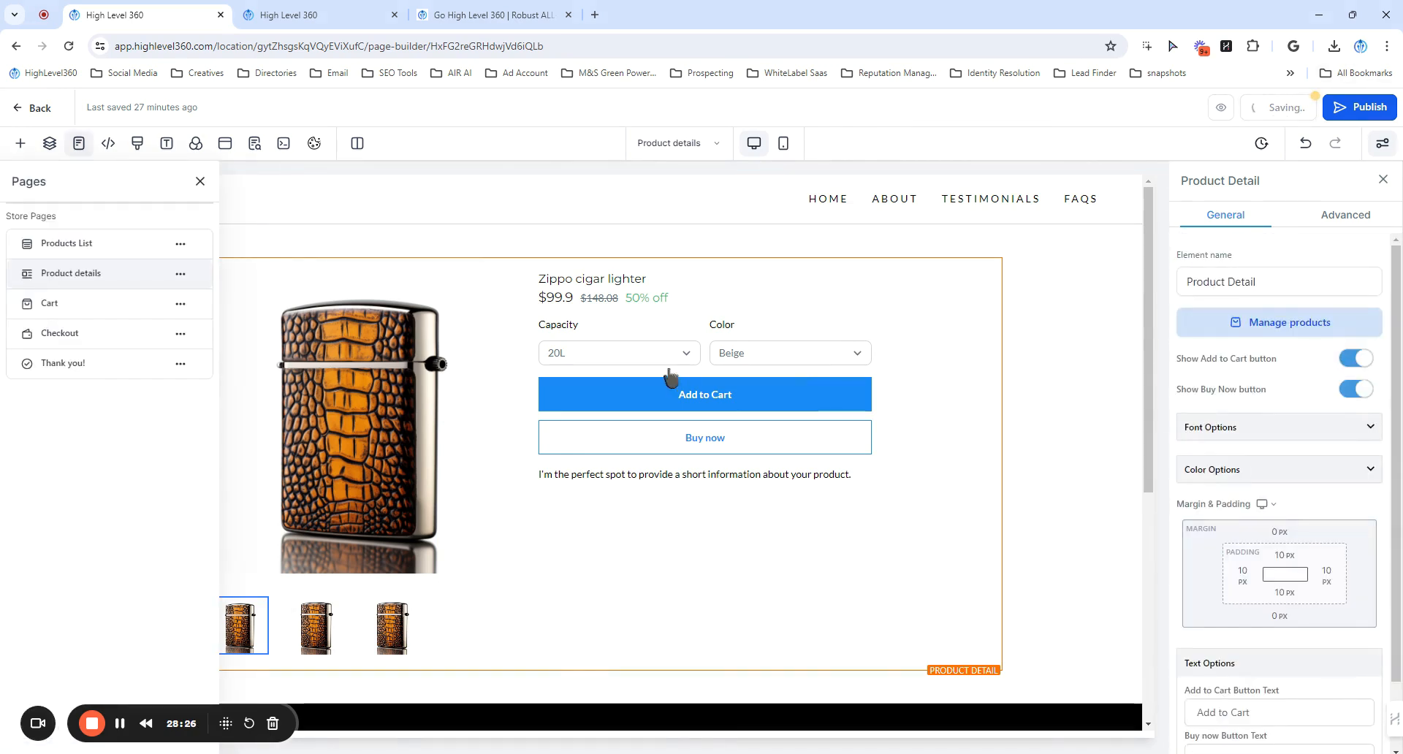
left_click(50, 304)
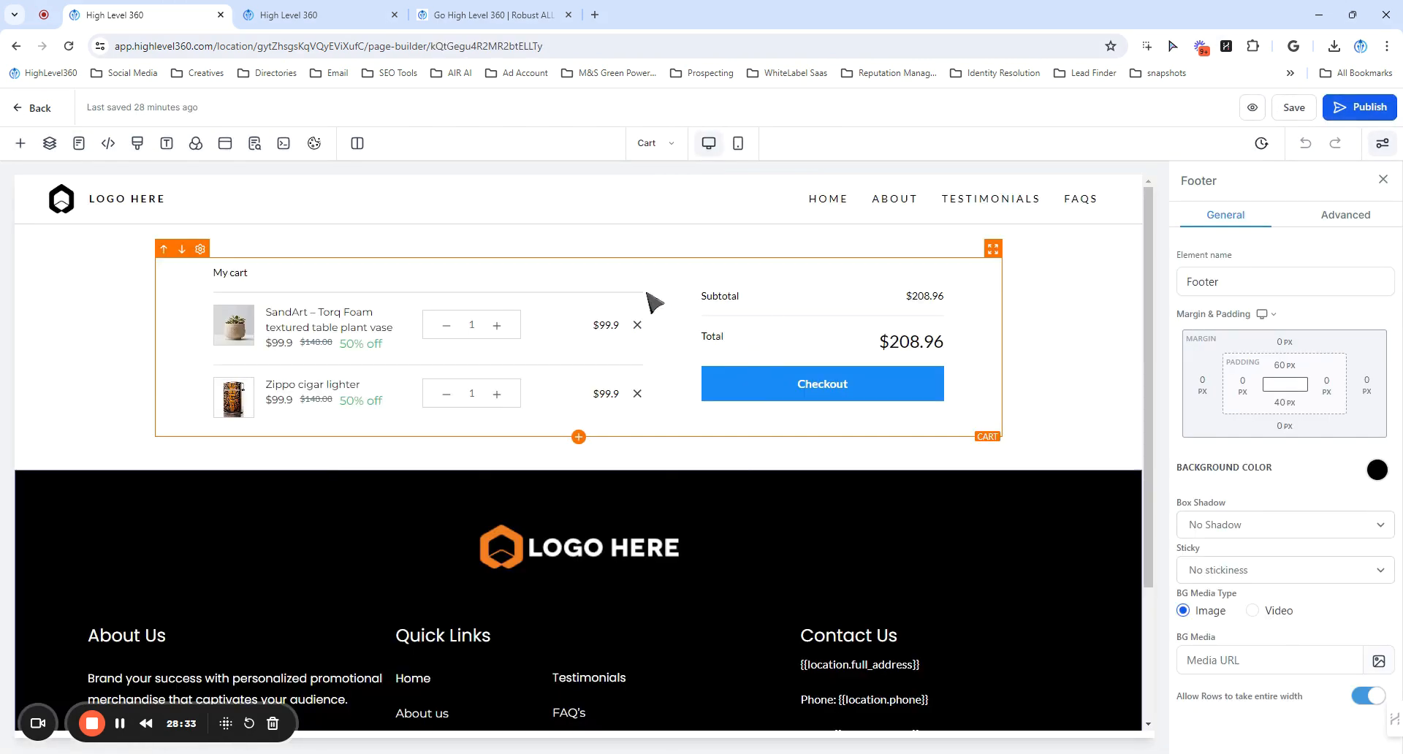
left_click(654, 302)
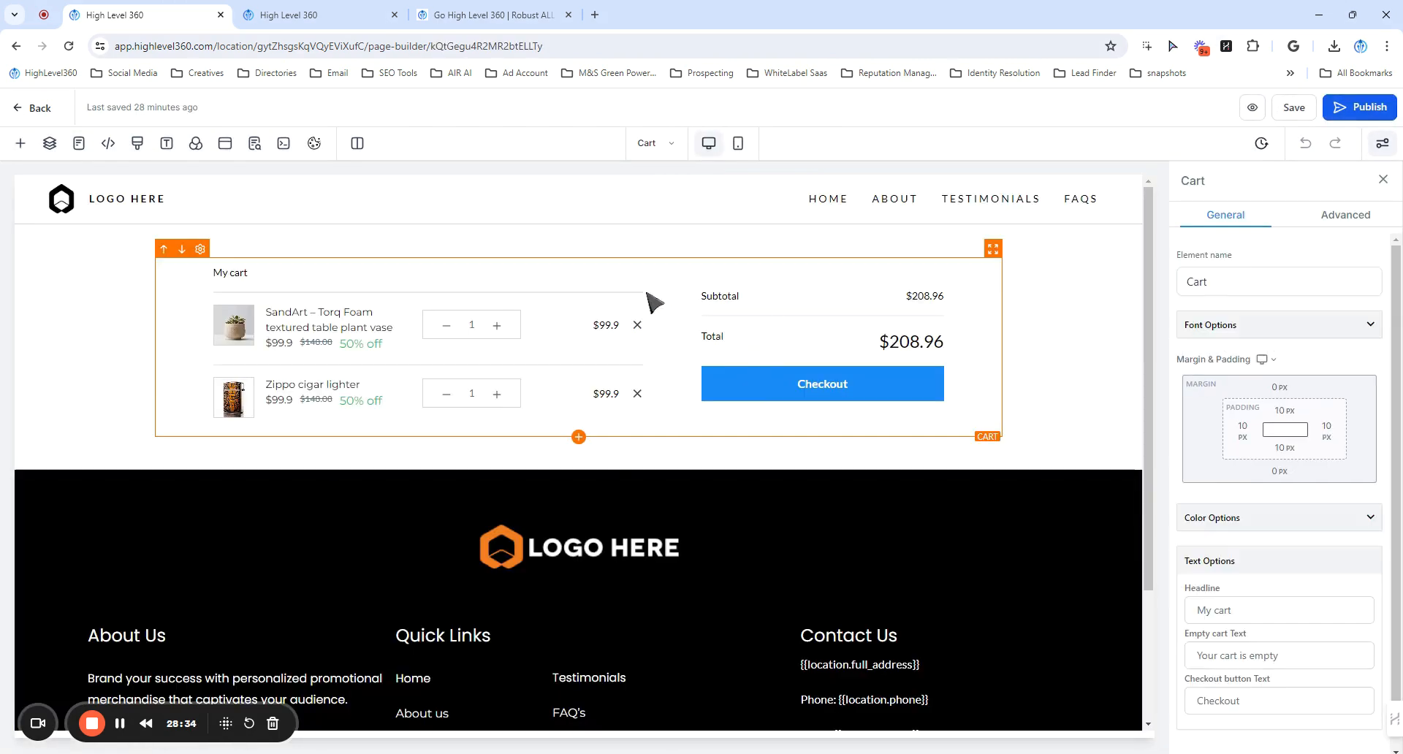
Step: Examine the Cart element's font, margin and padding, color and text options
scroll(1286, 394, "down", 1)
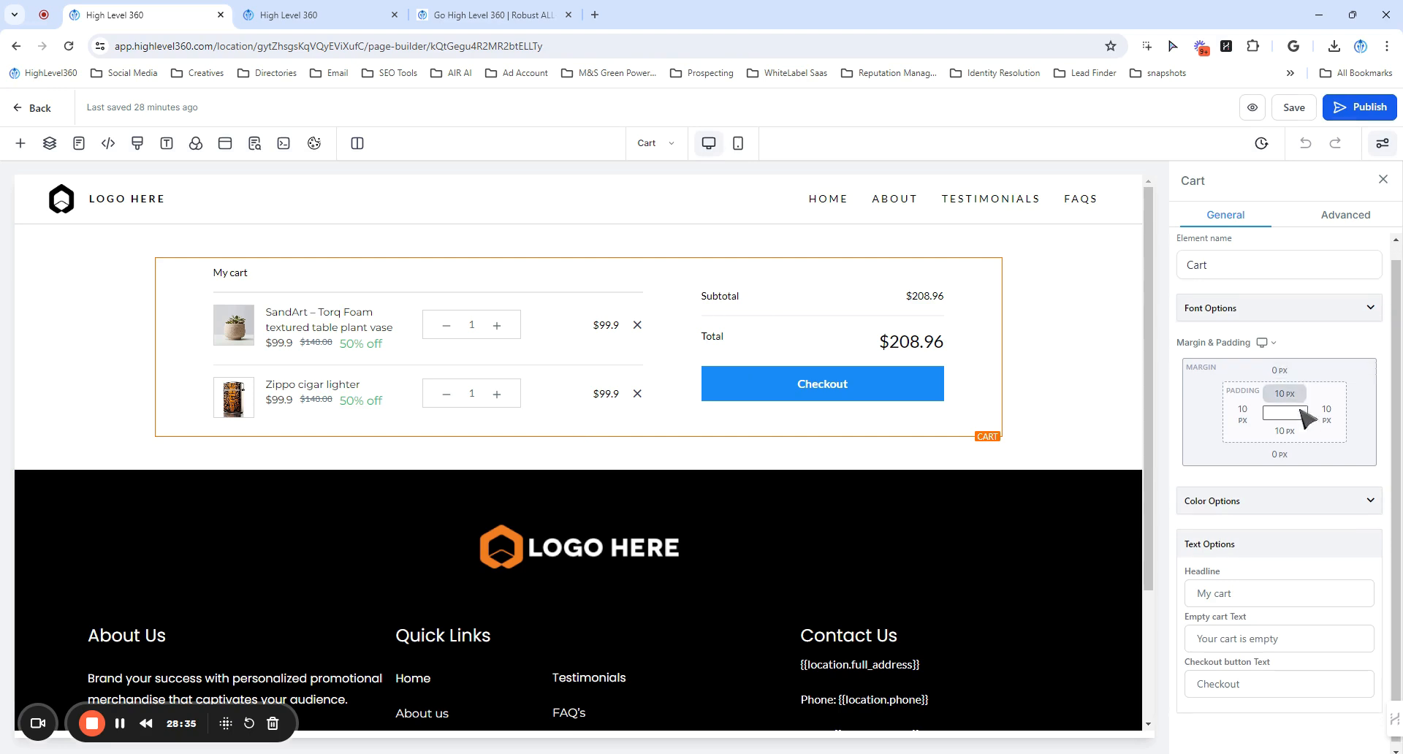
left_click(1240, 313)
left_click(1243, 314)
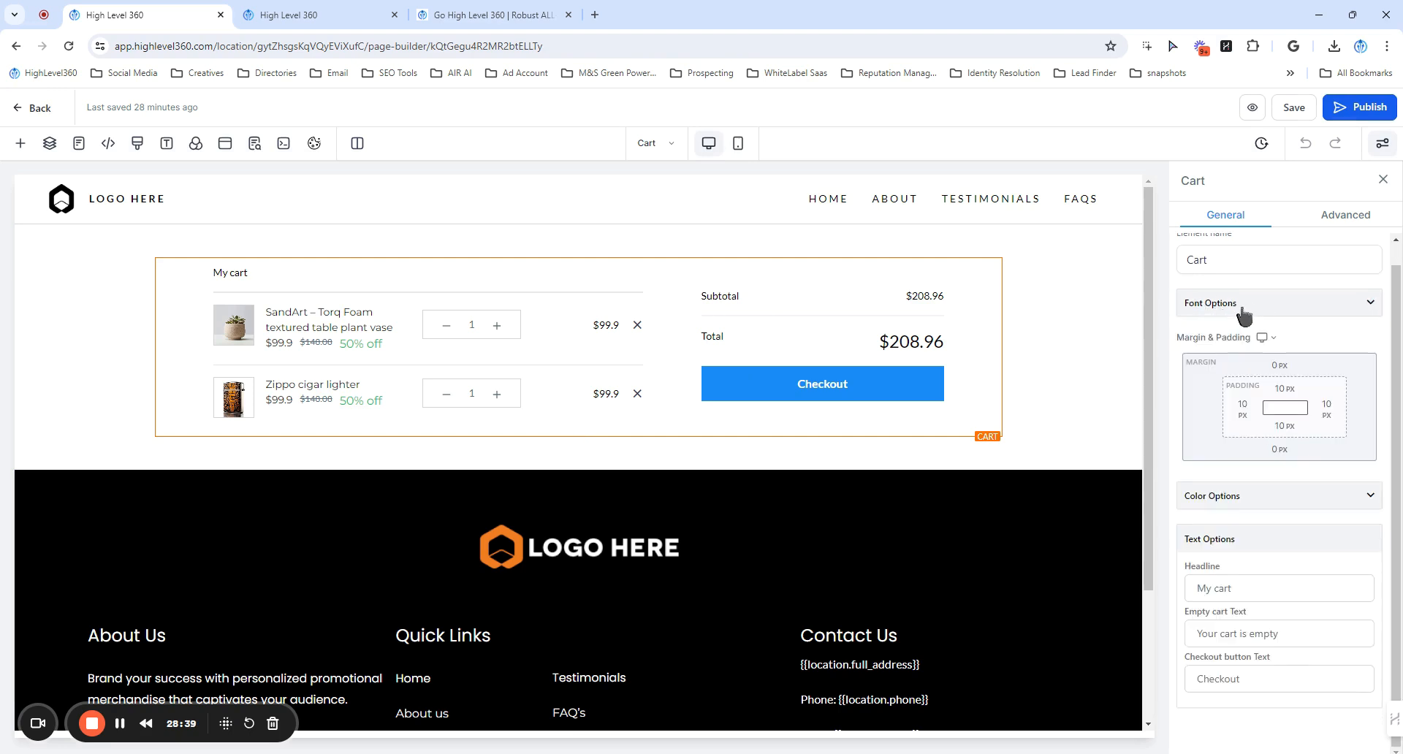
left_click(1218, 497)
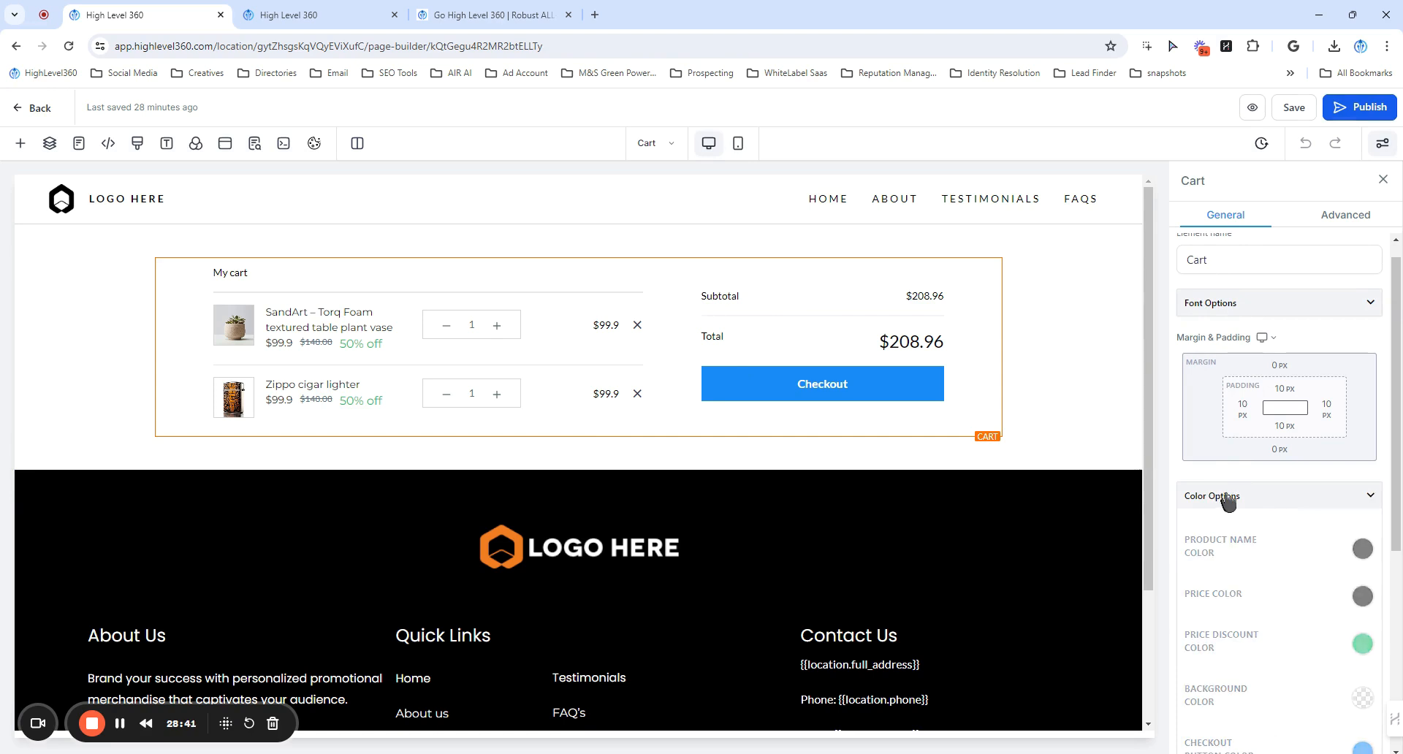
left_click(1228, 499)
left_click_drag(1245, 589, 1164, 590)
left_click_drag(1279, 634, 1191, 636)
left_click_drag(1242, 679, 1178, 681)
left_click(1239, 678)
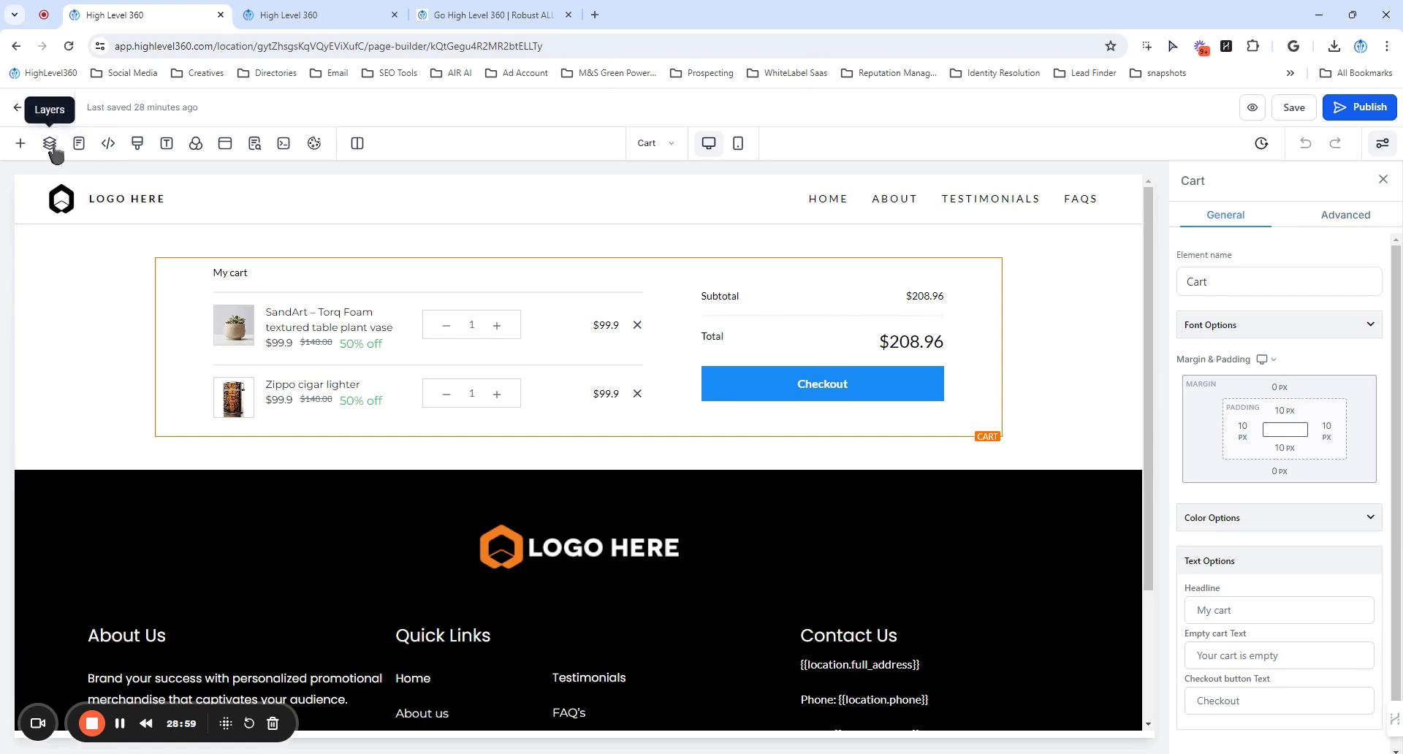
Step: Open the store's Checkout page and examine the Checkout element's font, color and text options
left_click(79, 144)
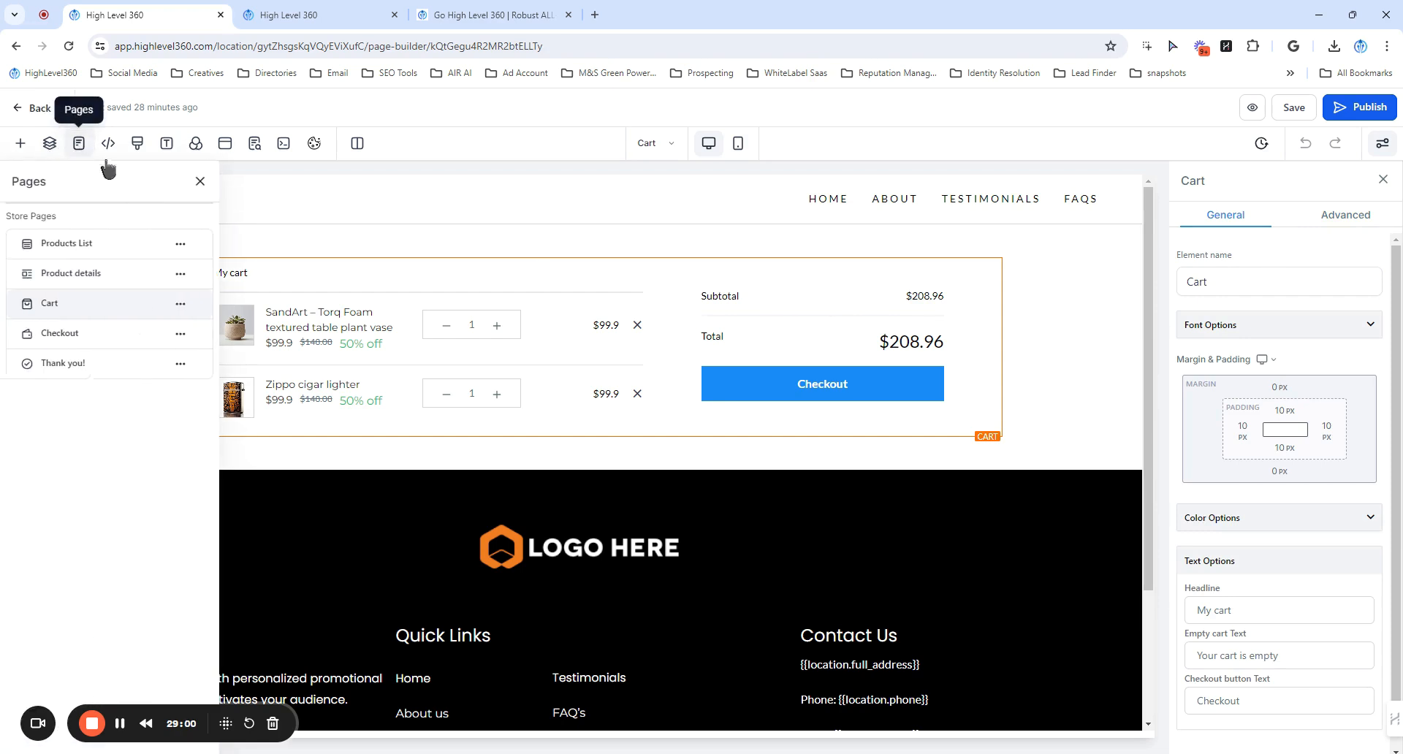
left_click(64, 333)
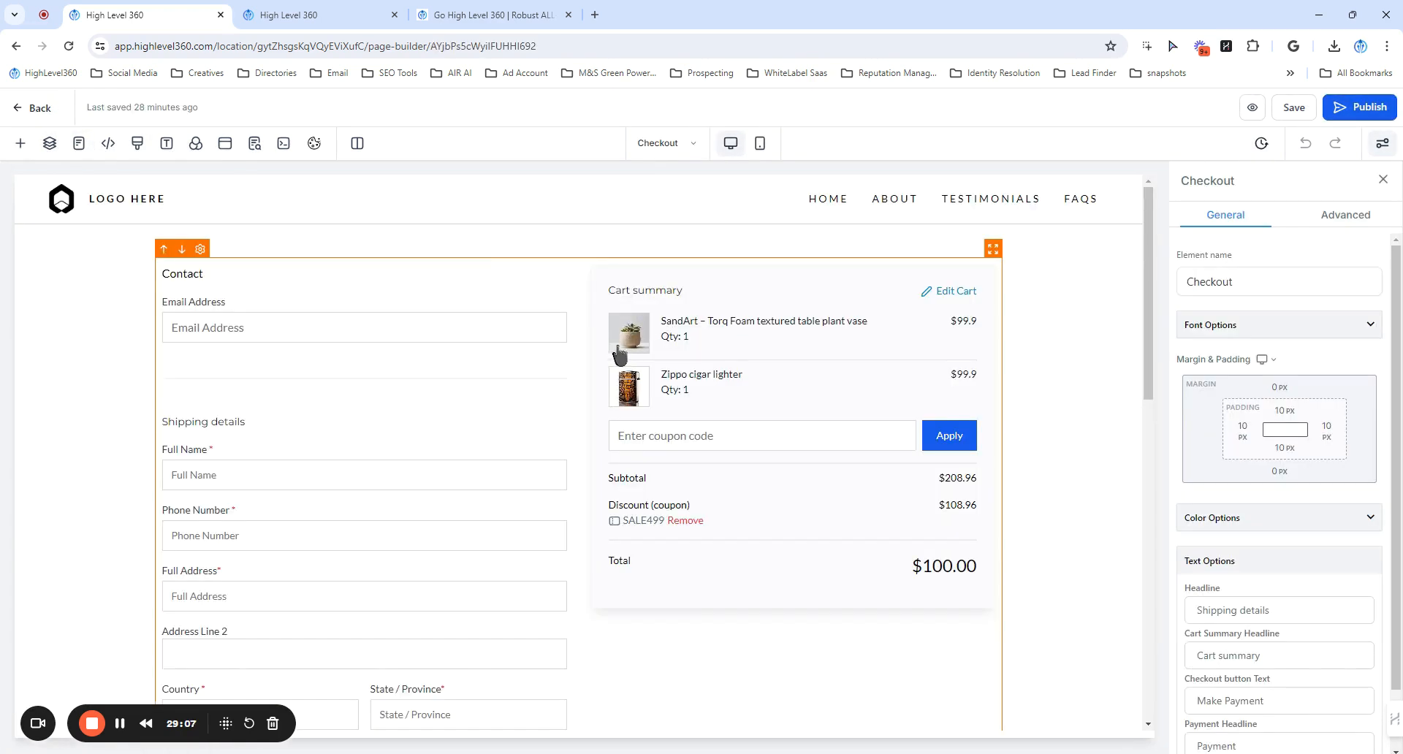
scroll(1373, 439, "down", 1)
scroll(1199, 369, "up", 1)
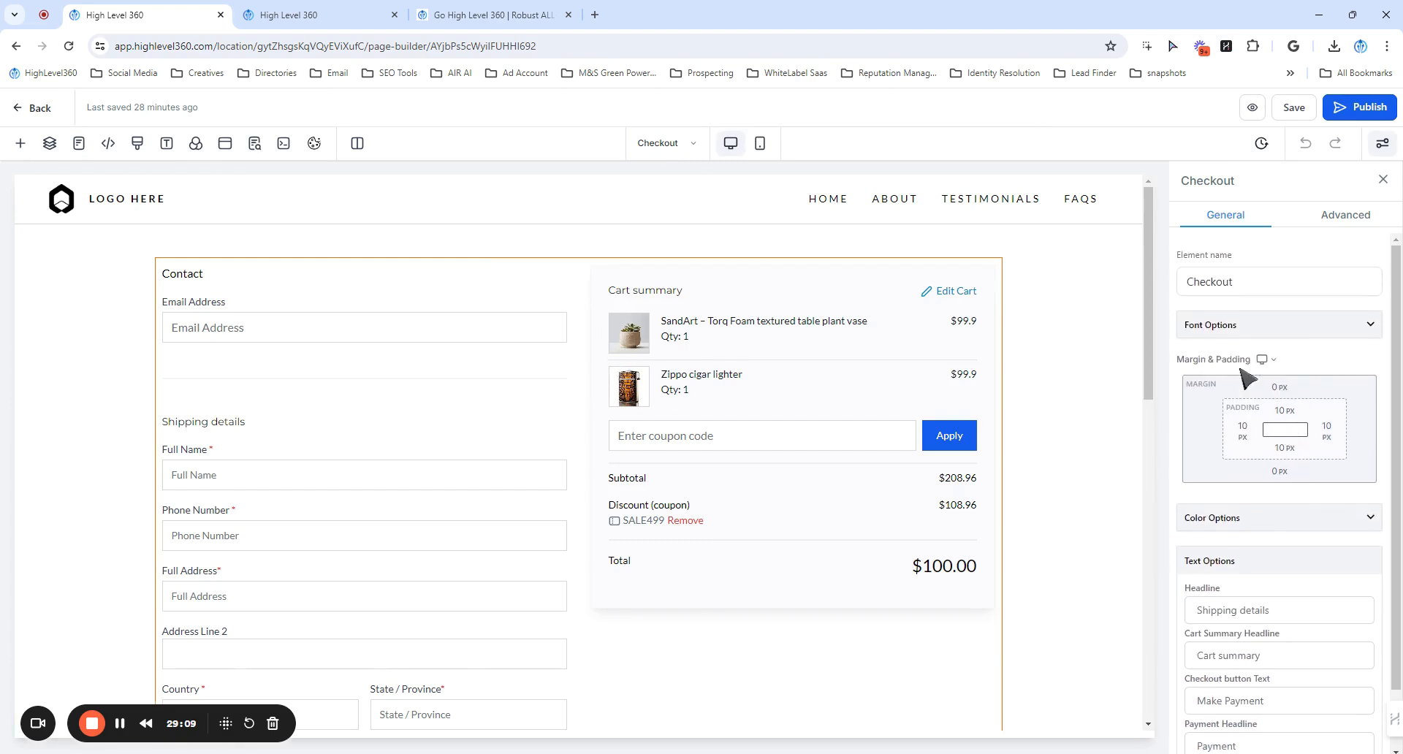
left_click(1227, 326)
left_click(1228, 329)
left_click(1214, 518)
left_click(1214, 520)
scroll(1236, 497, "down", 2)
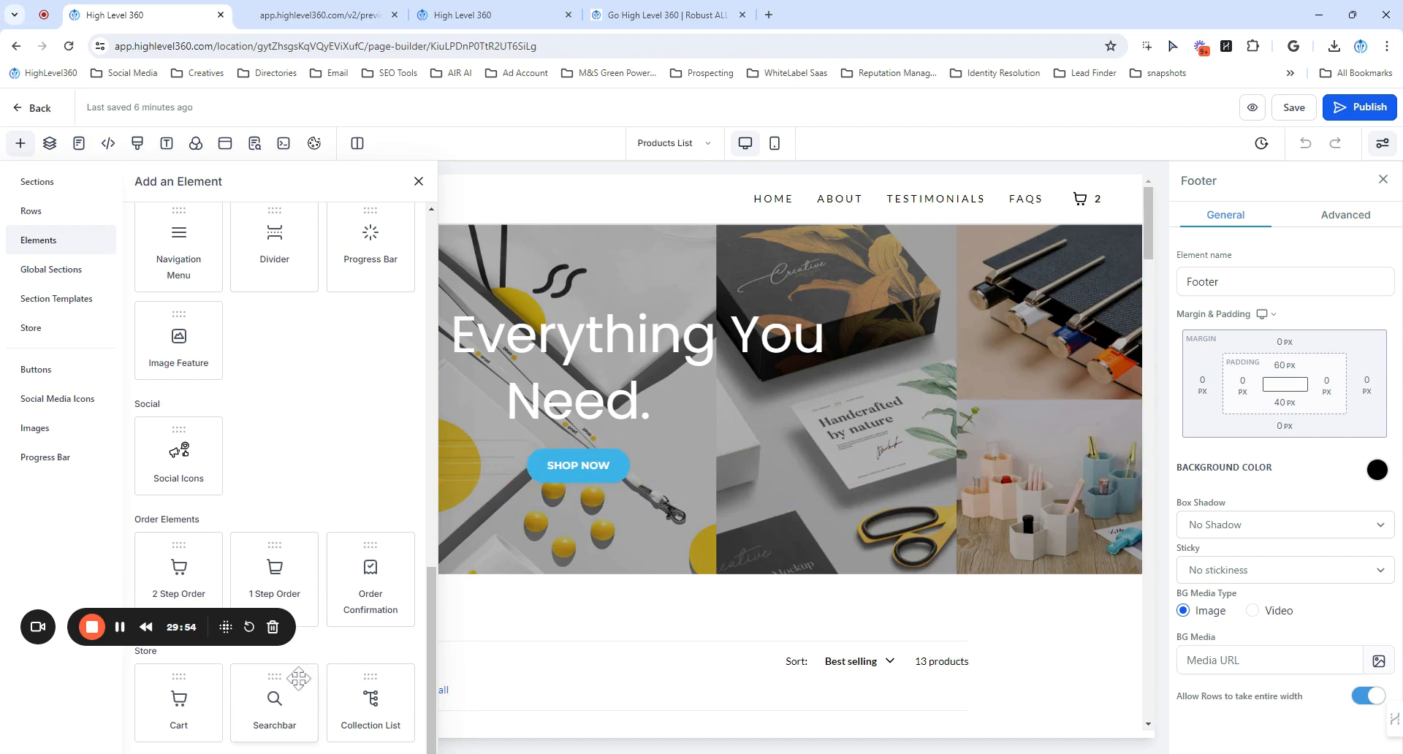
Step: Add a Searchbar element above the product list on the Products List page and review its color, font and placeholder text options
left_click_drag(278, 706, 578, 656)
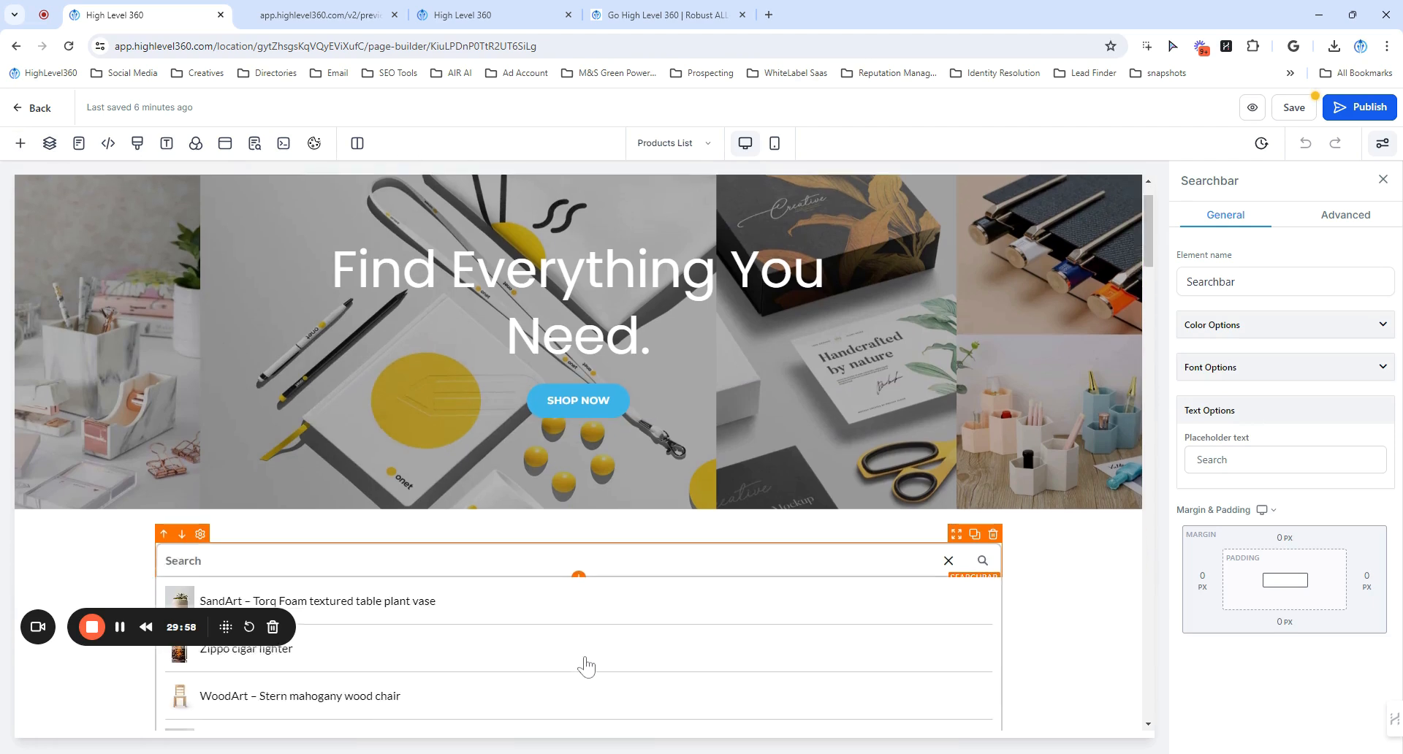
scroll(555, 636, "down", 2)
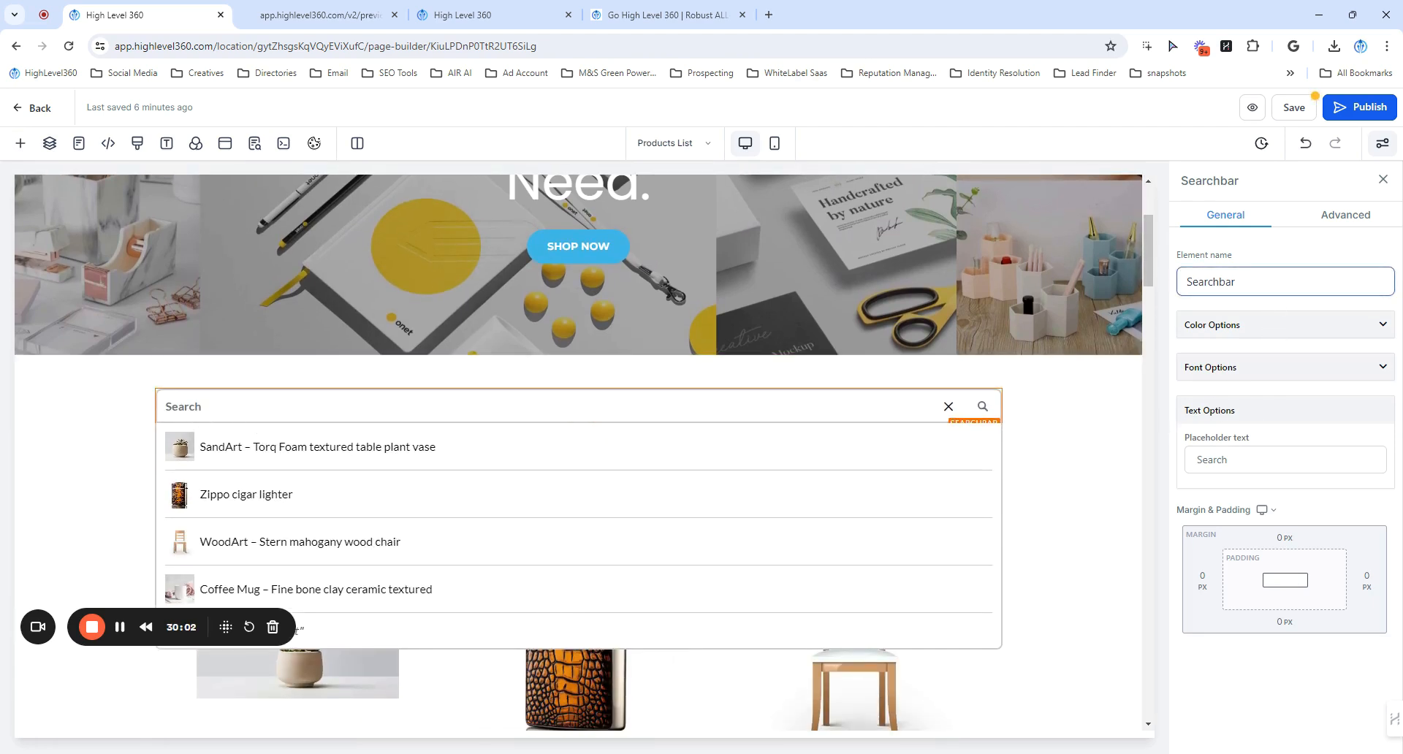
left_click(1236, 328)
left_click(1237, 371)
left_click(1237, 372)
scroll(714, 510, "down", 2)
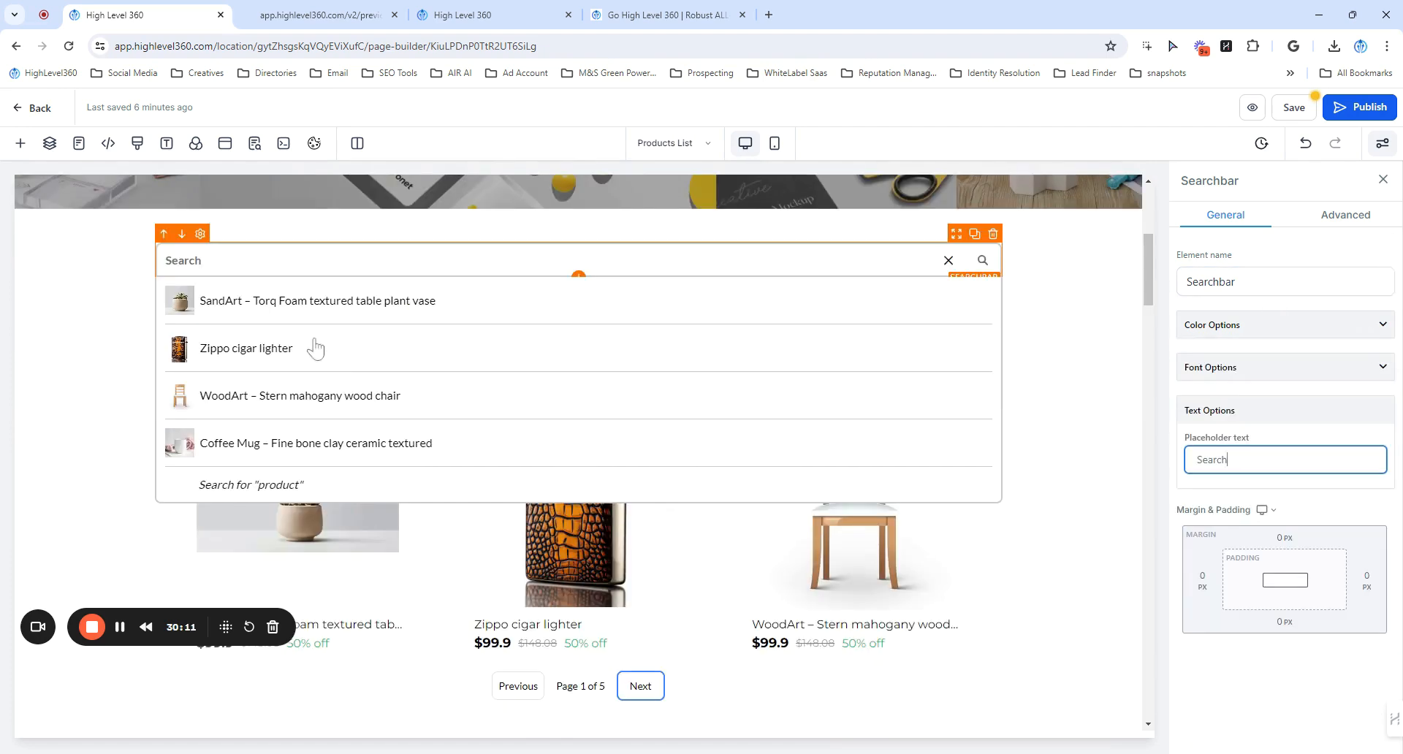
scroll(438, 526, "down", 1)
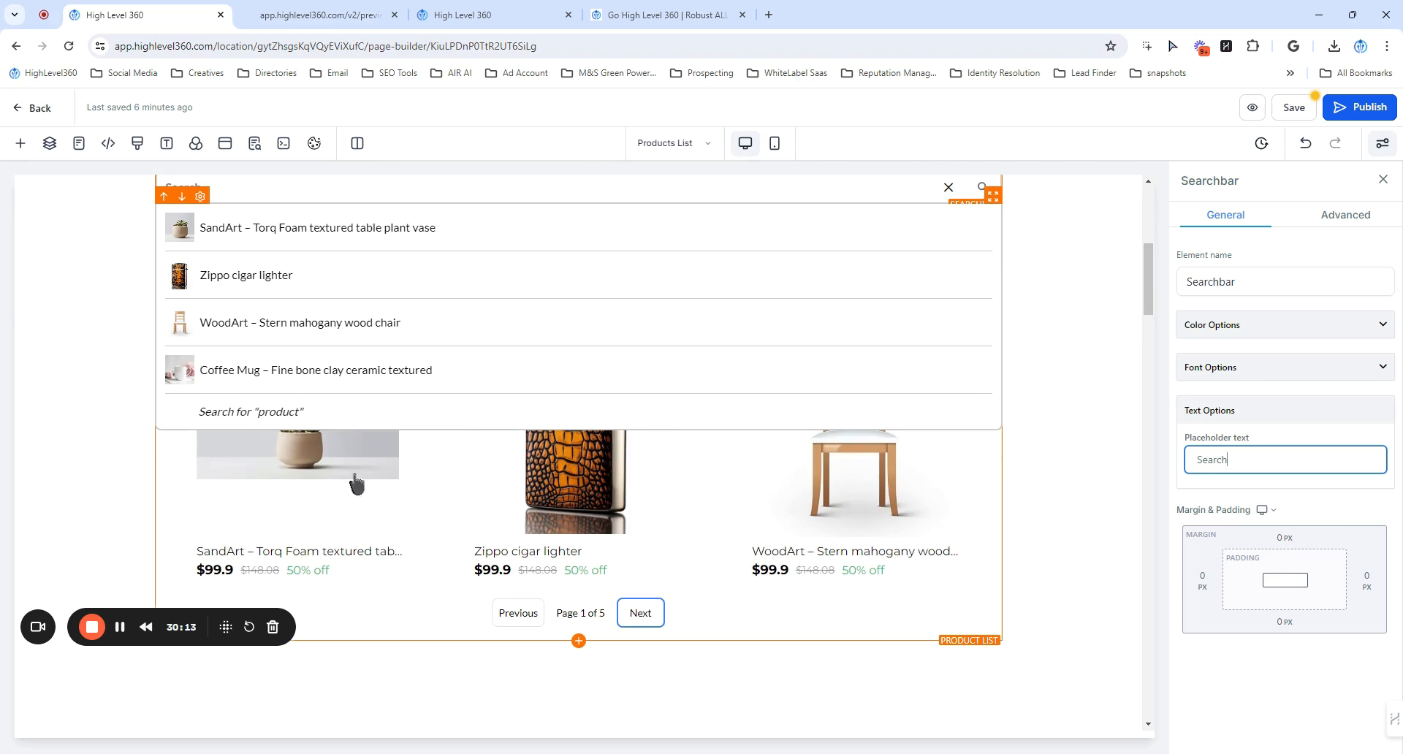
scroll(438, 444, "up", 1)
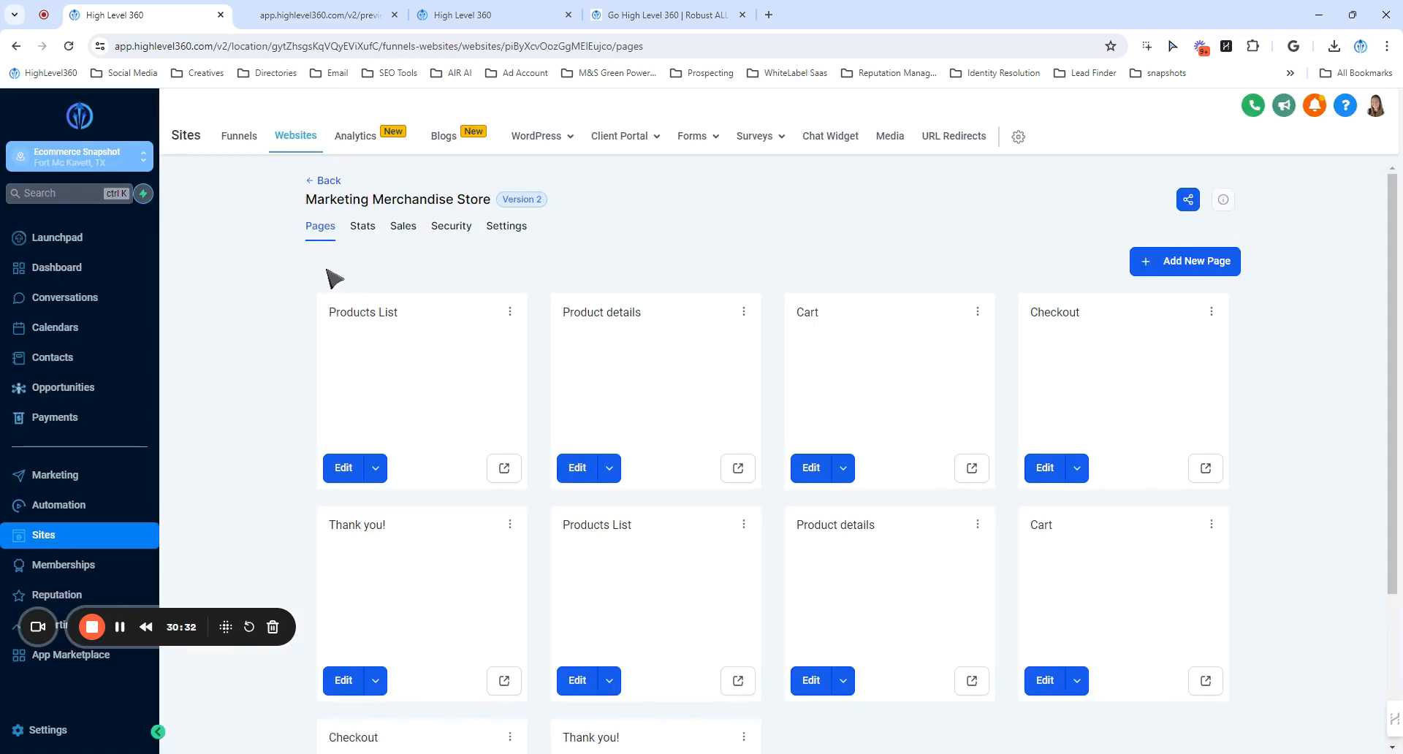
Step: Switch to the store's checkout preview and review the contact details, shipping details and cart summary
left_click(310, 16)
scroll(738, 486, "up", 2)
scroll(848, 491, "down", 1)
scroll(902, 494, "up", 1)
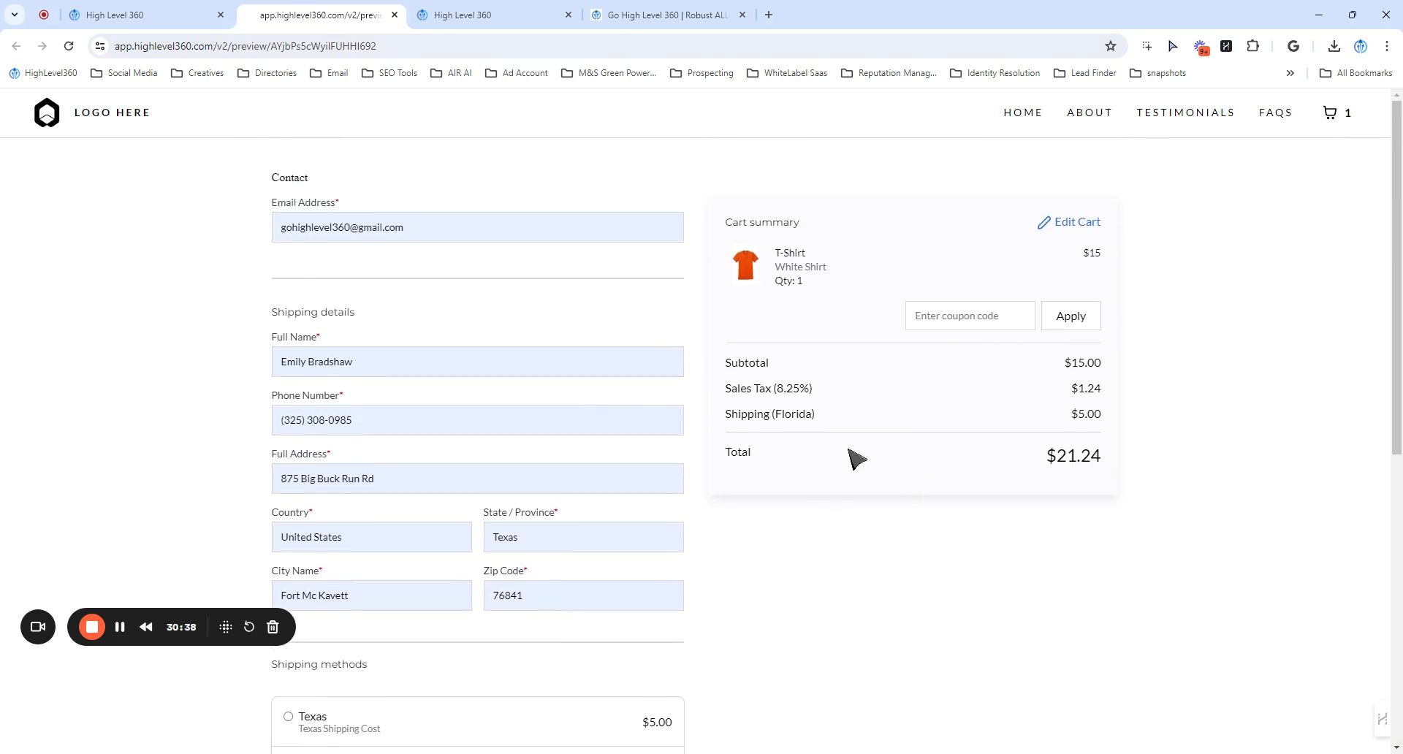
scroll(560, 357, "down", 4)
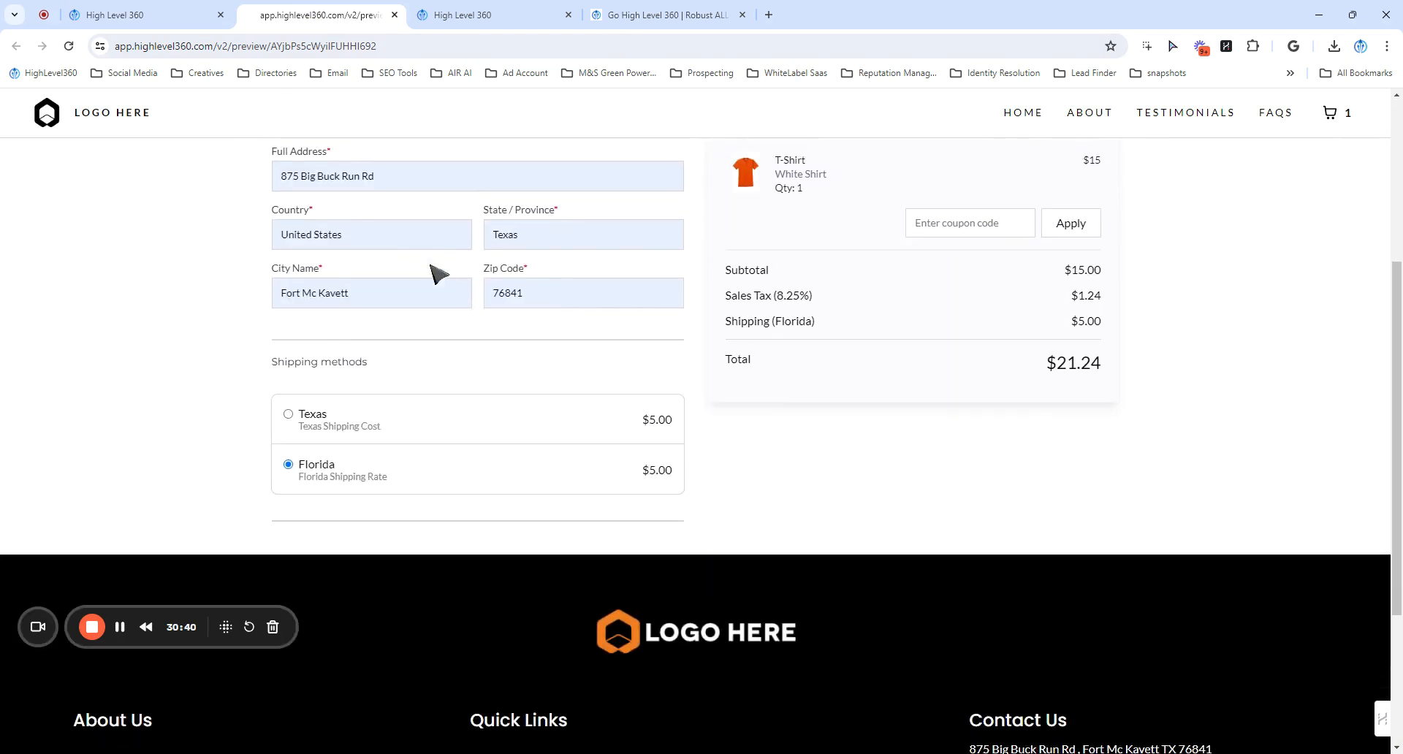
Step: Select Texas as the shipping method for the T-Shirt order and check the total in the cart summary
scroll(437, 272, "down", 1)
left_click_drag(274, 300, 374, 301)
left_click(398, 305)
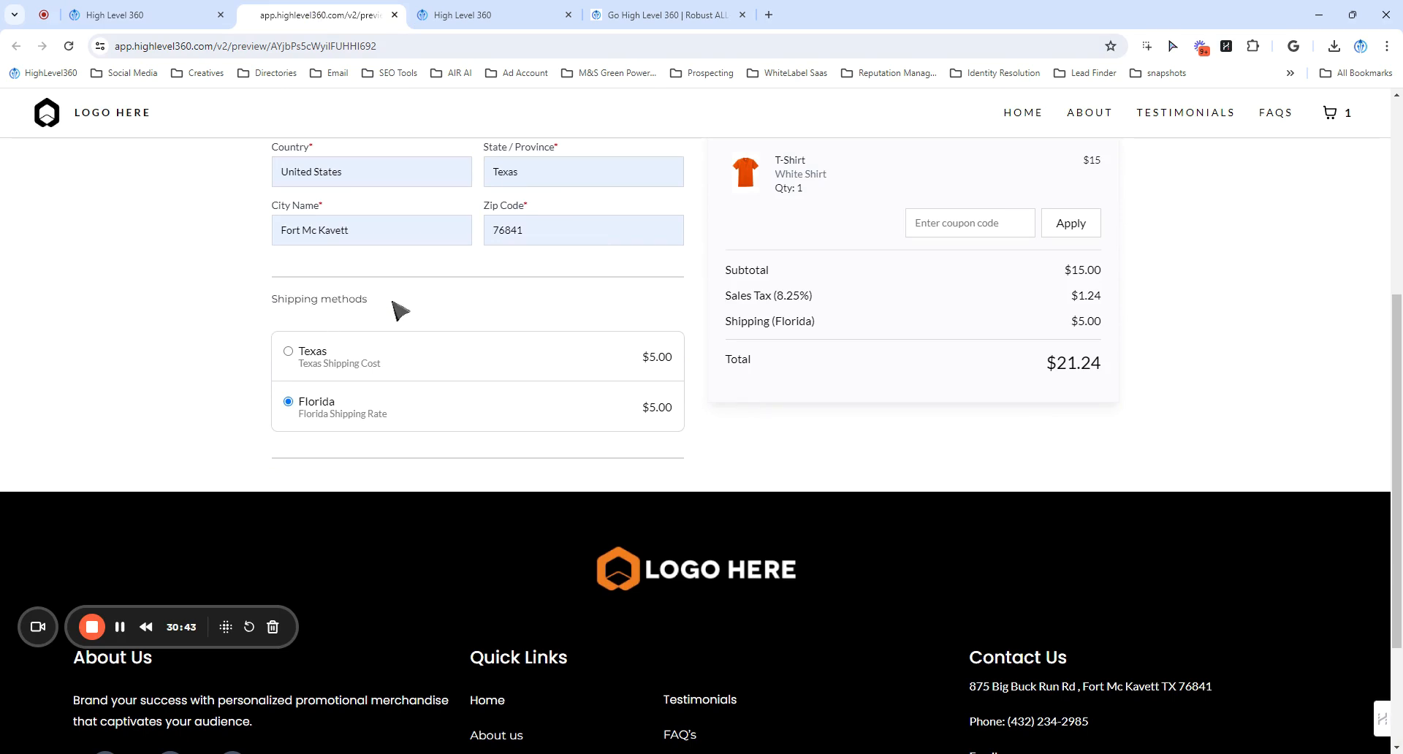
left_click(292, 358)
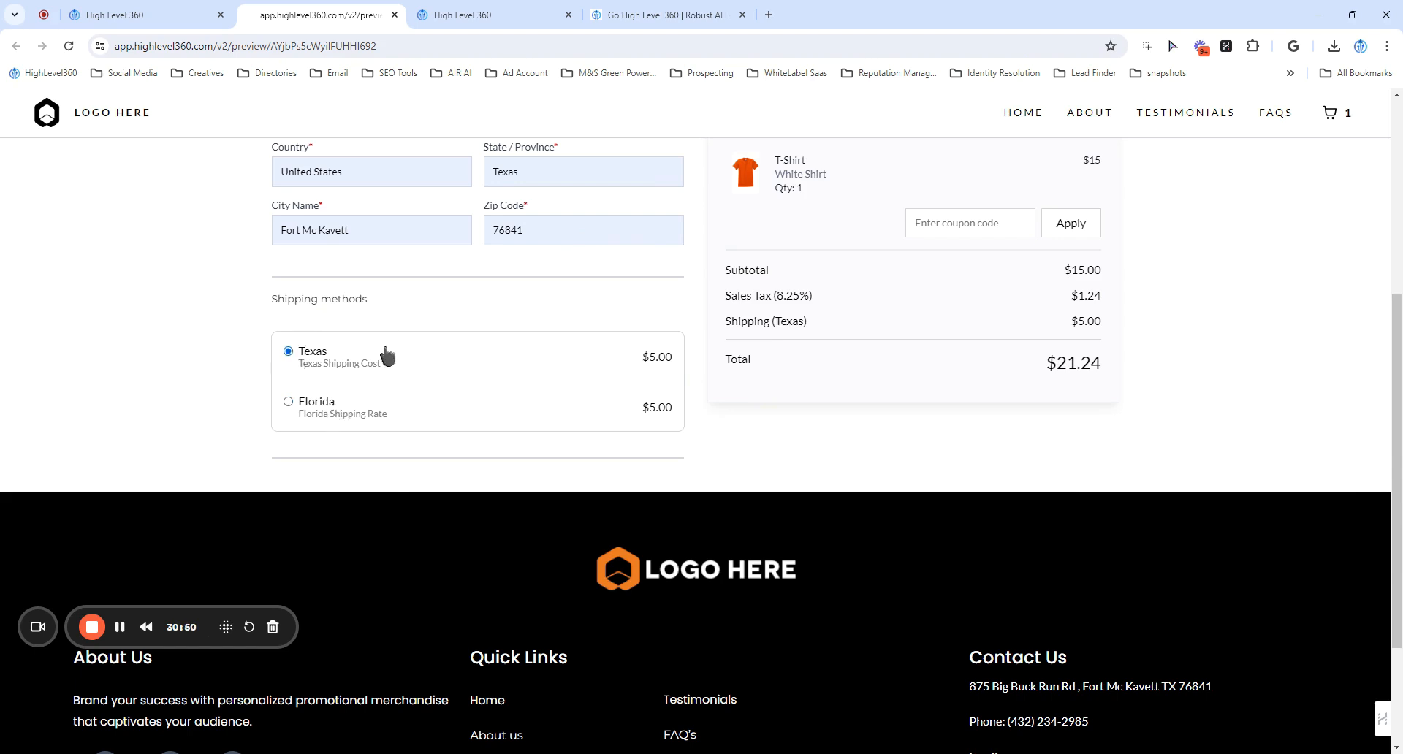
scroll(827, 385, "up", 2)
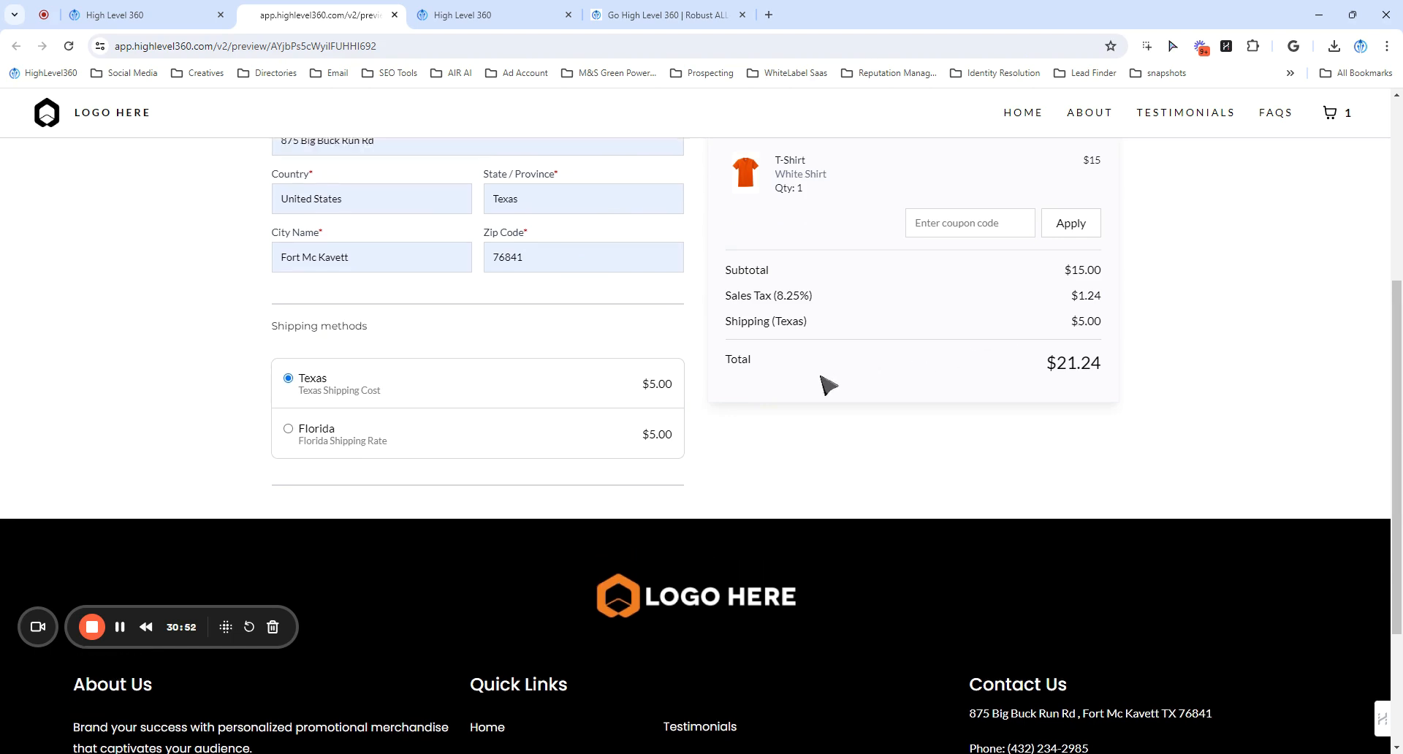
left_click_drag(729, 373, 1117, 381)
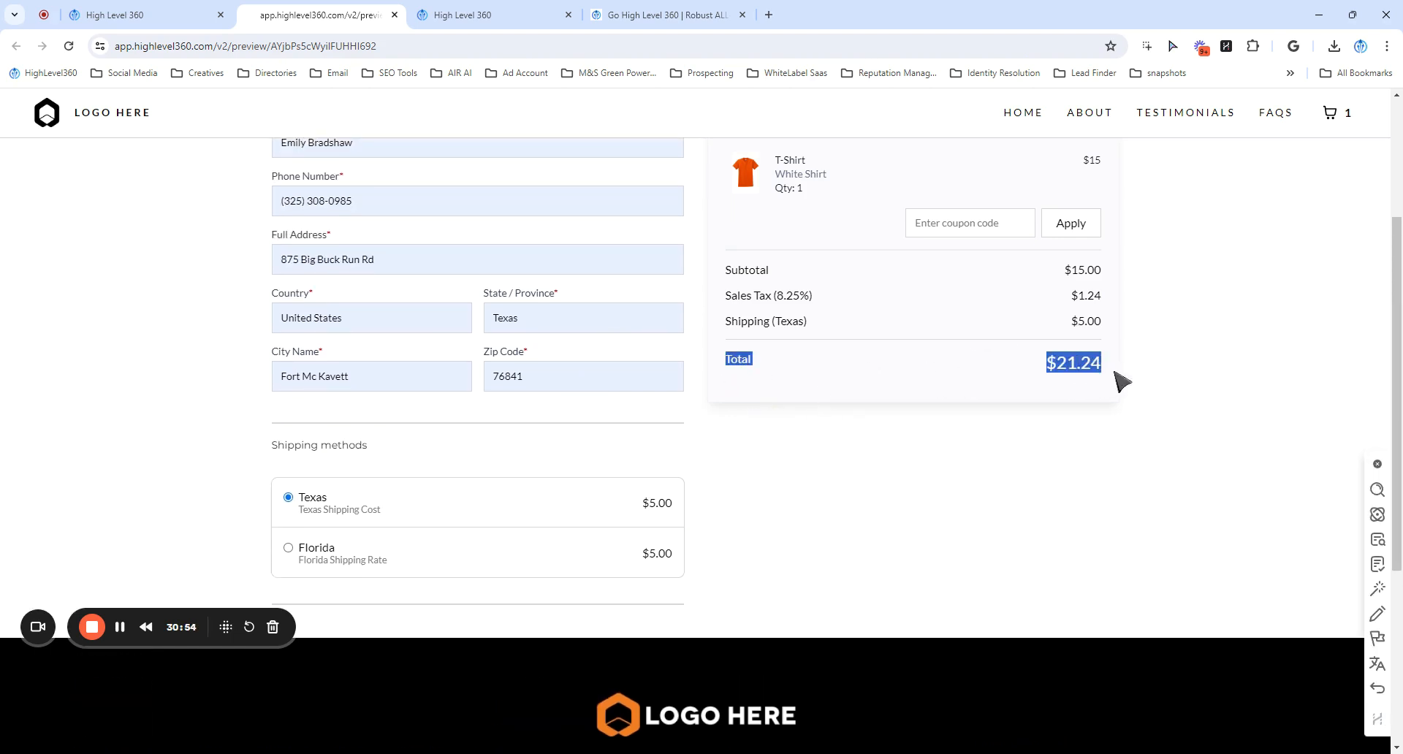
left_click(1118, 382)
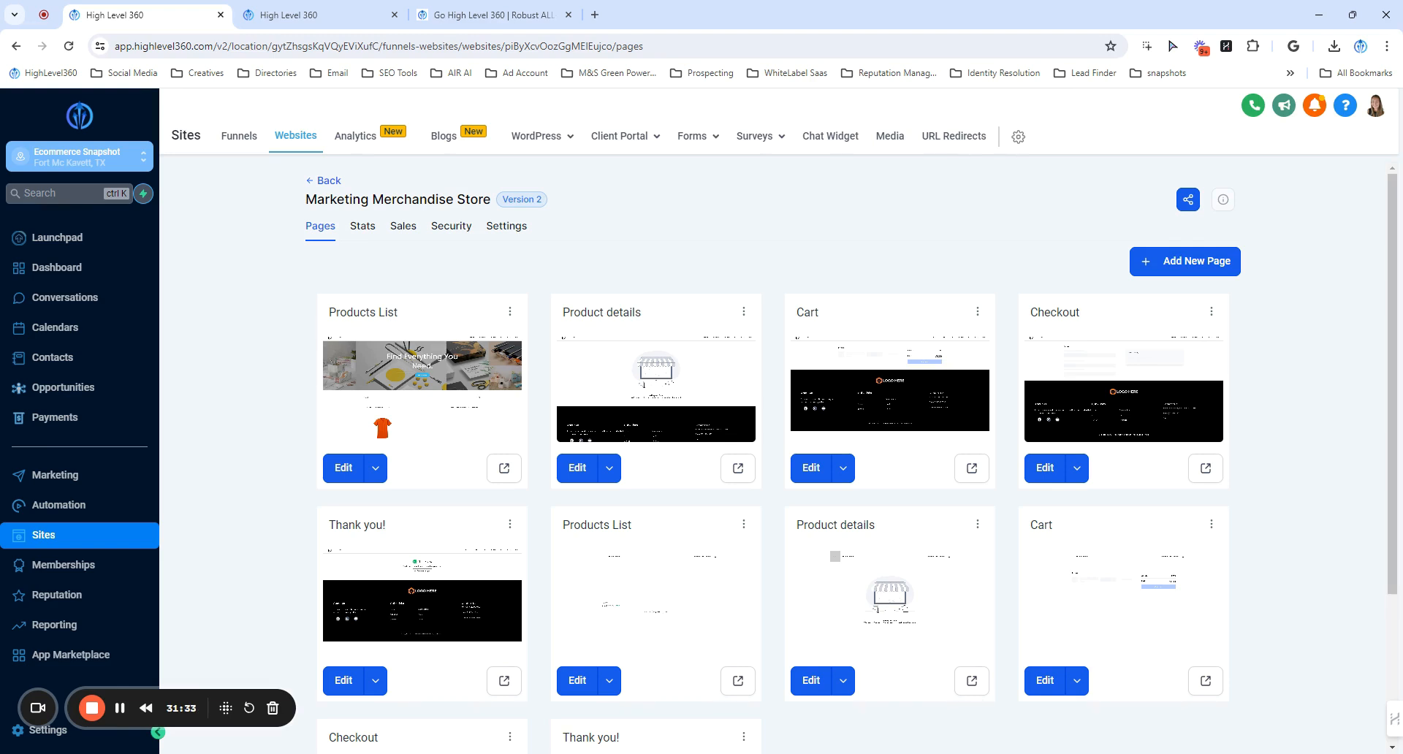
Step: Filter the full HighLevel changelog by the E-Commerce Stores label and read through its entries
left_click(1283, 106)
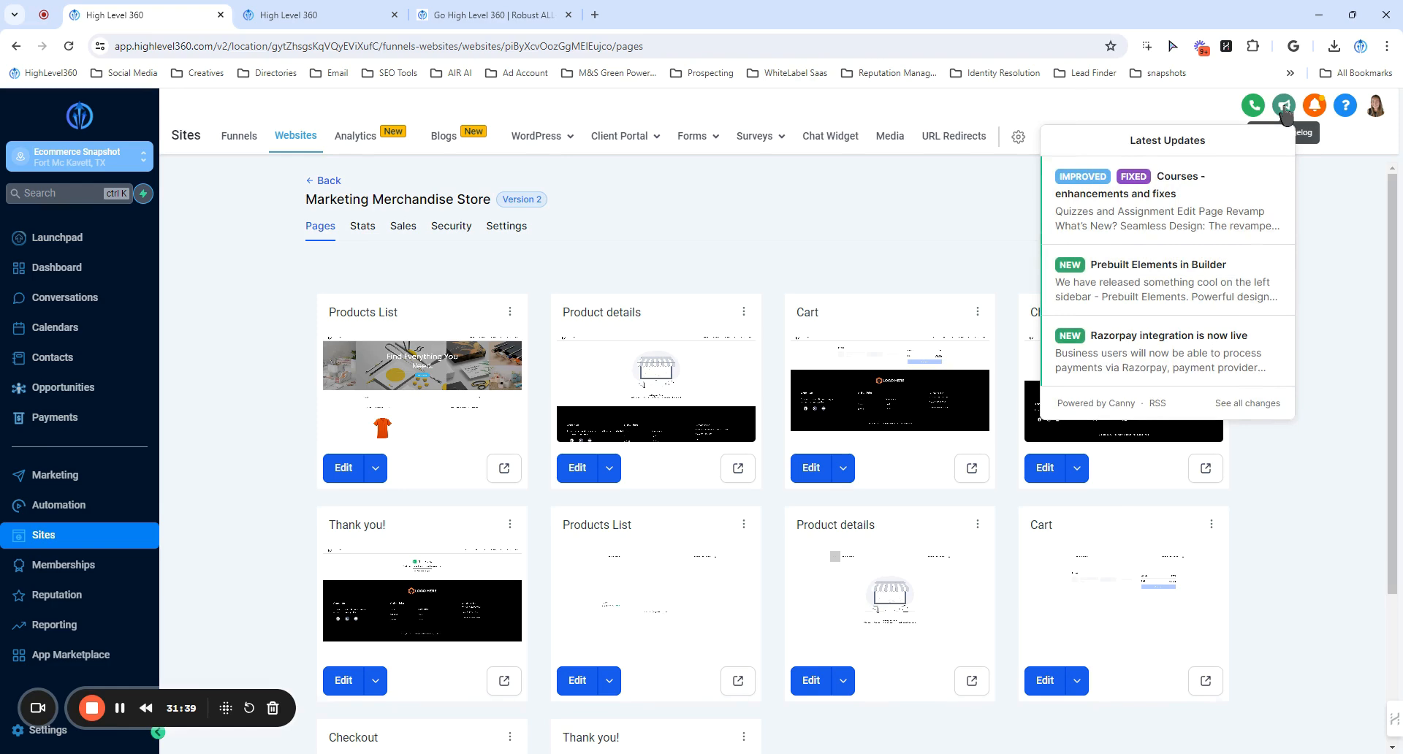
left_click(1235, 404)
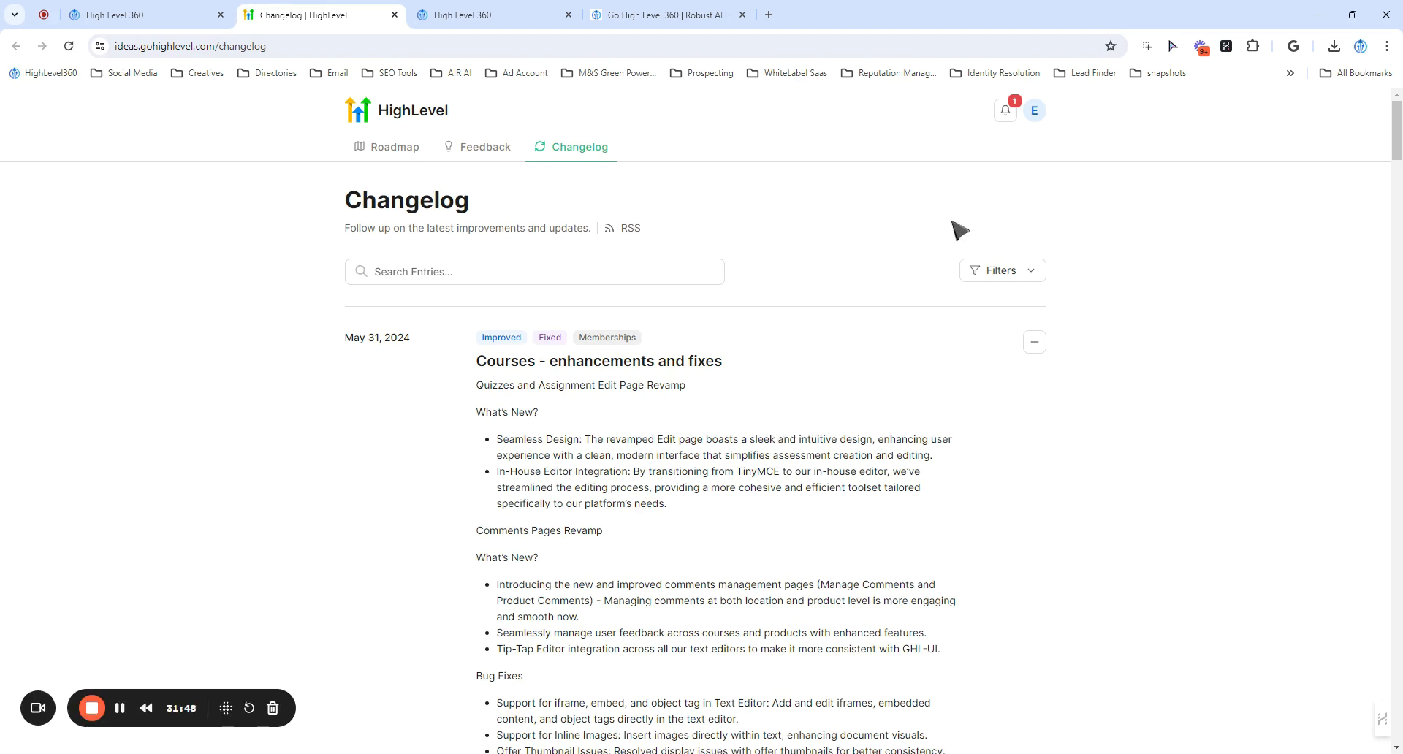
left_click(1006, 271)
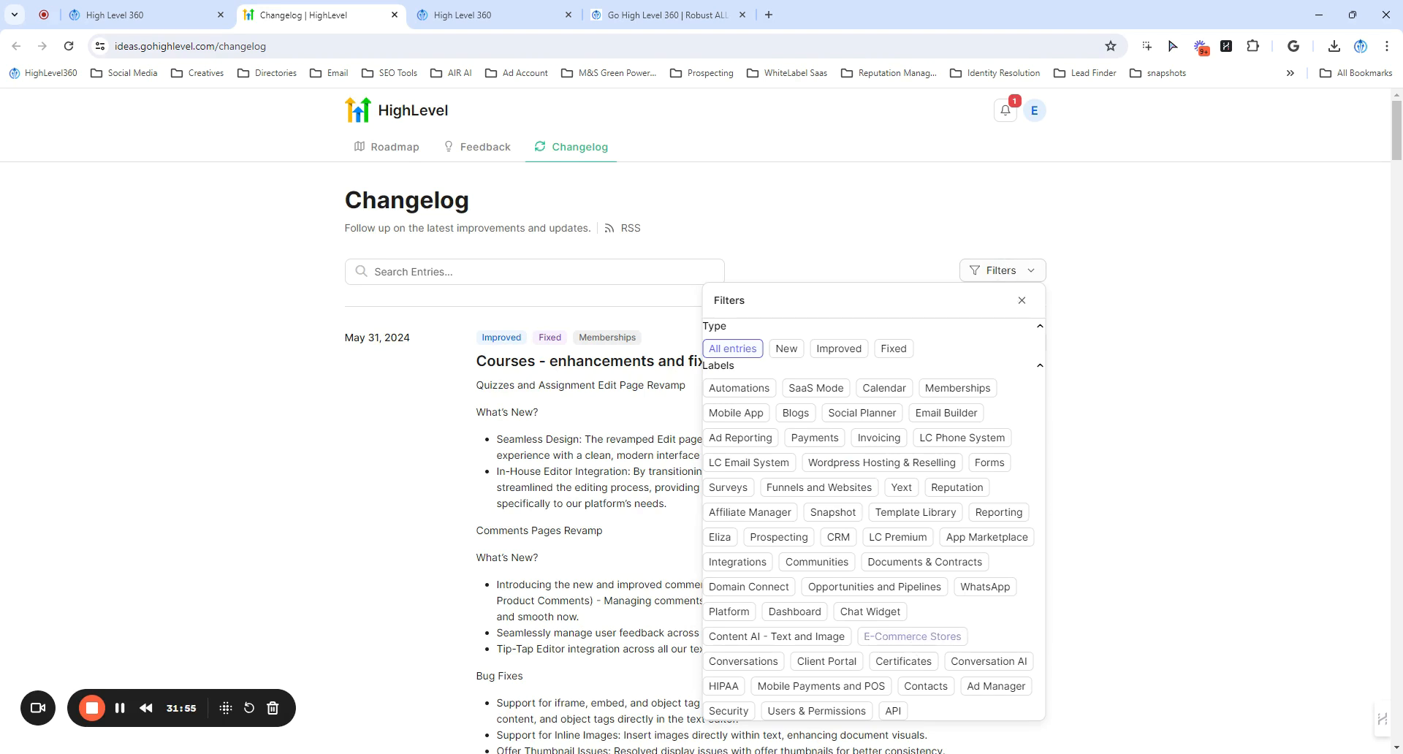
left_click(913, 637)
left_click(1167, 490)
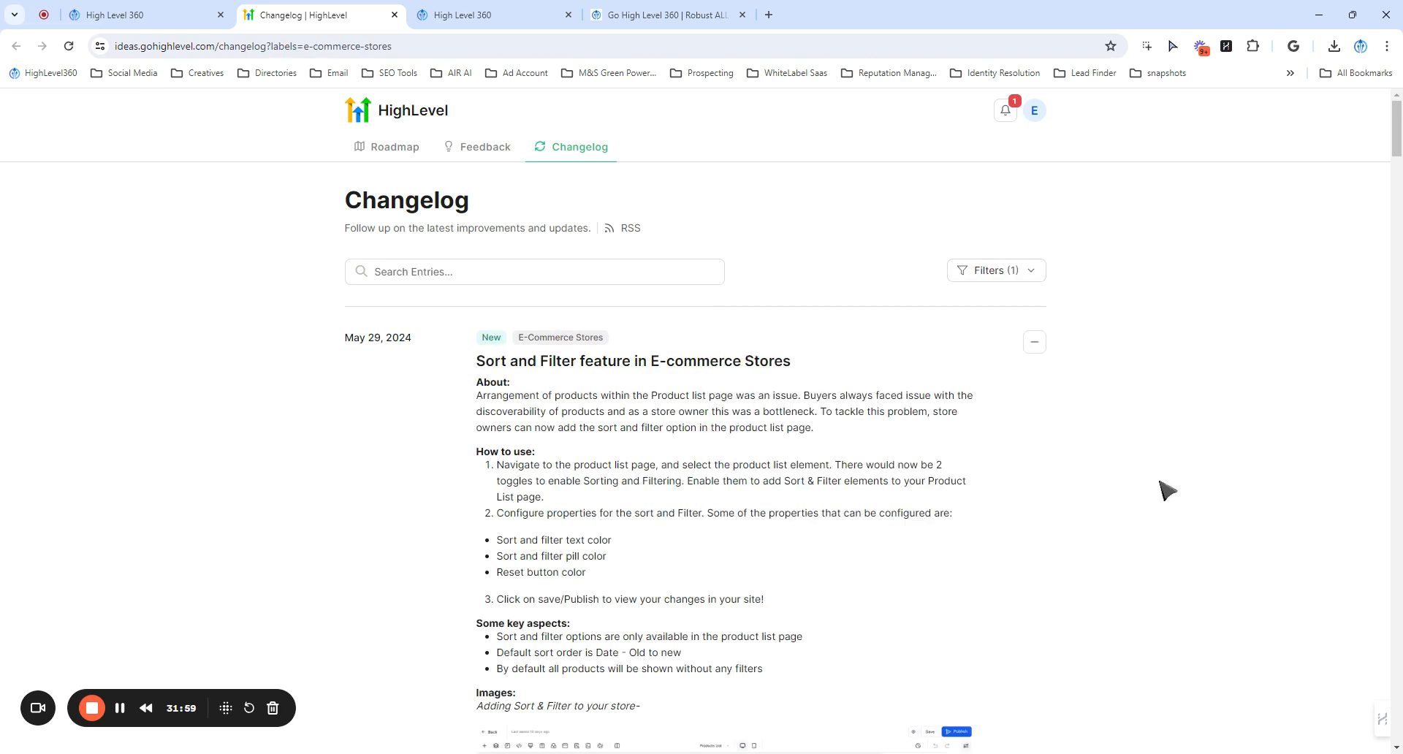
scroll(713, 538, "down", 10)
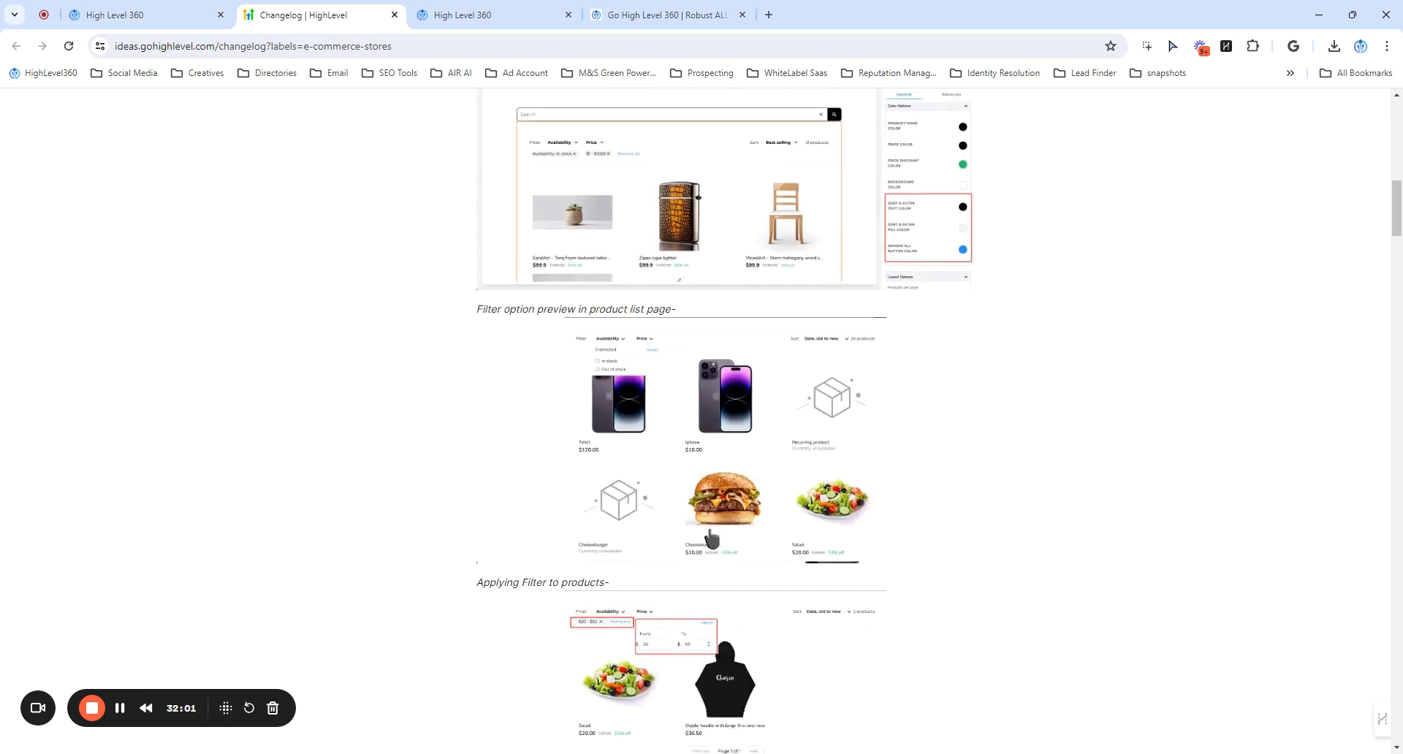
scroll(712, 539, "down", 20)
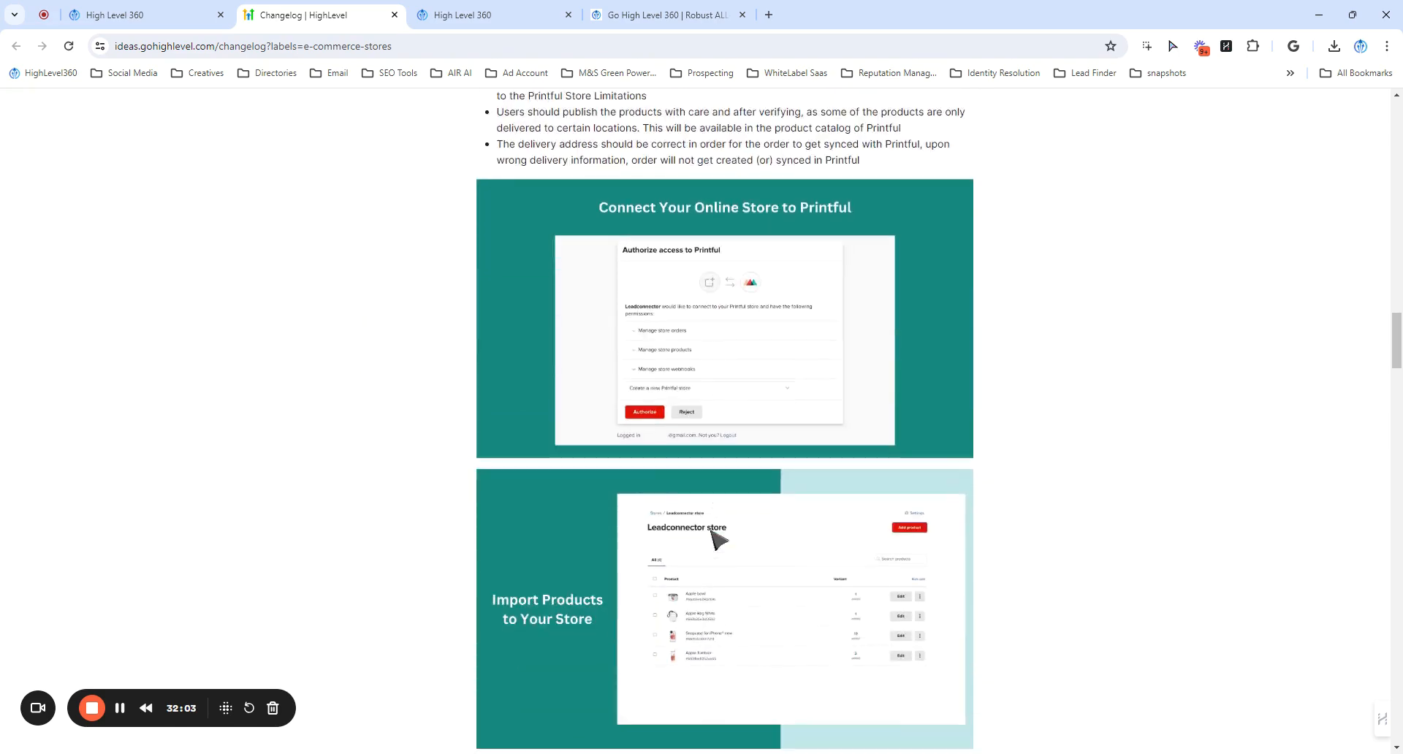
scroll(712, 539, "down", 20)
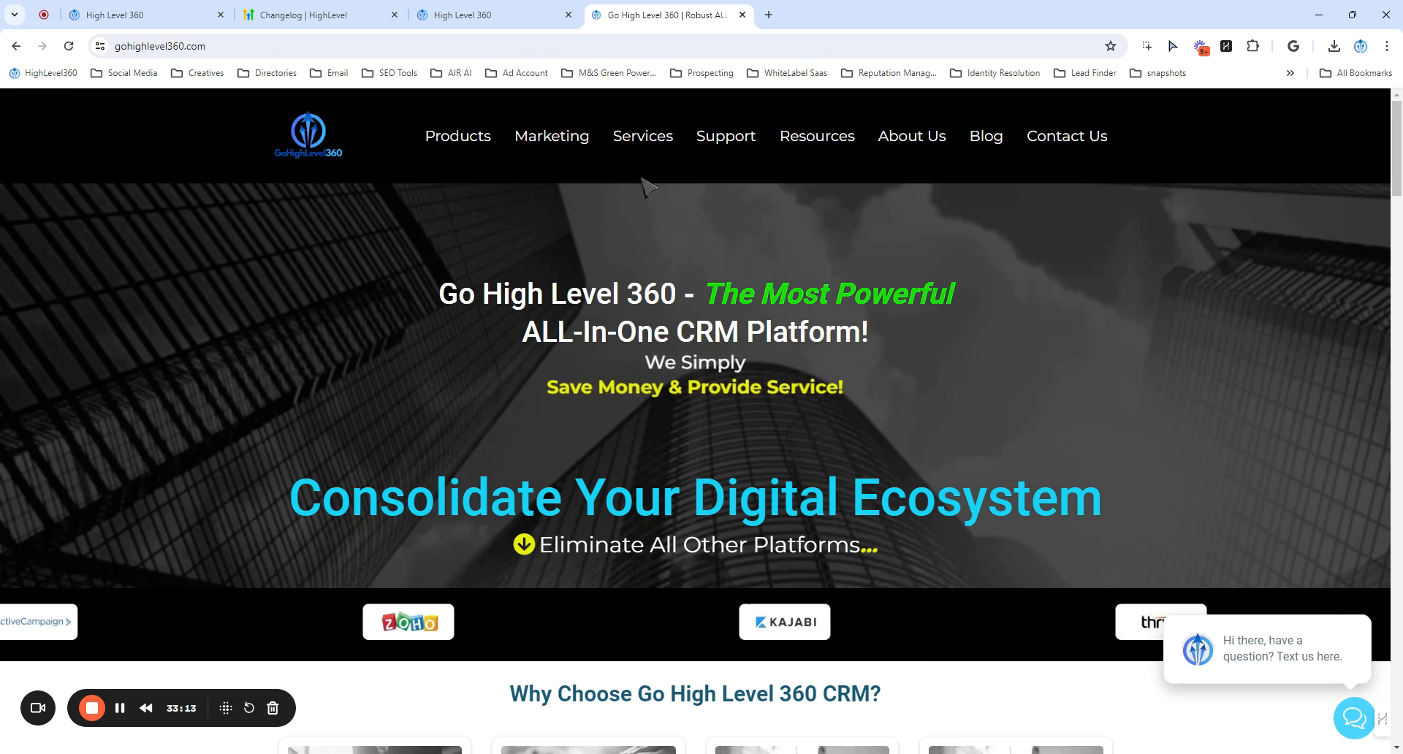
Step: Look over the product and marketing offerings on the Go High Level 360 website and browse its Blog page
mouse_move(605, 155)
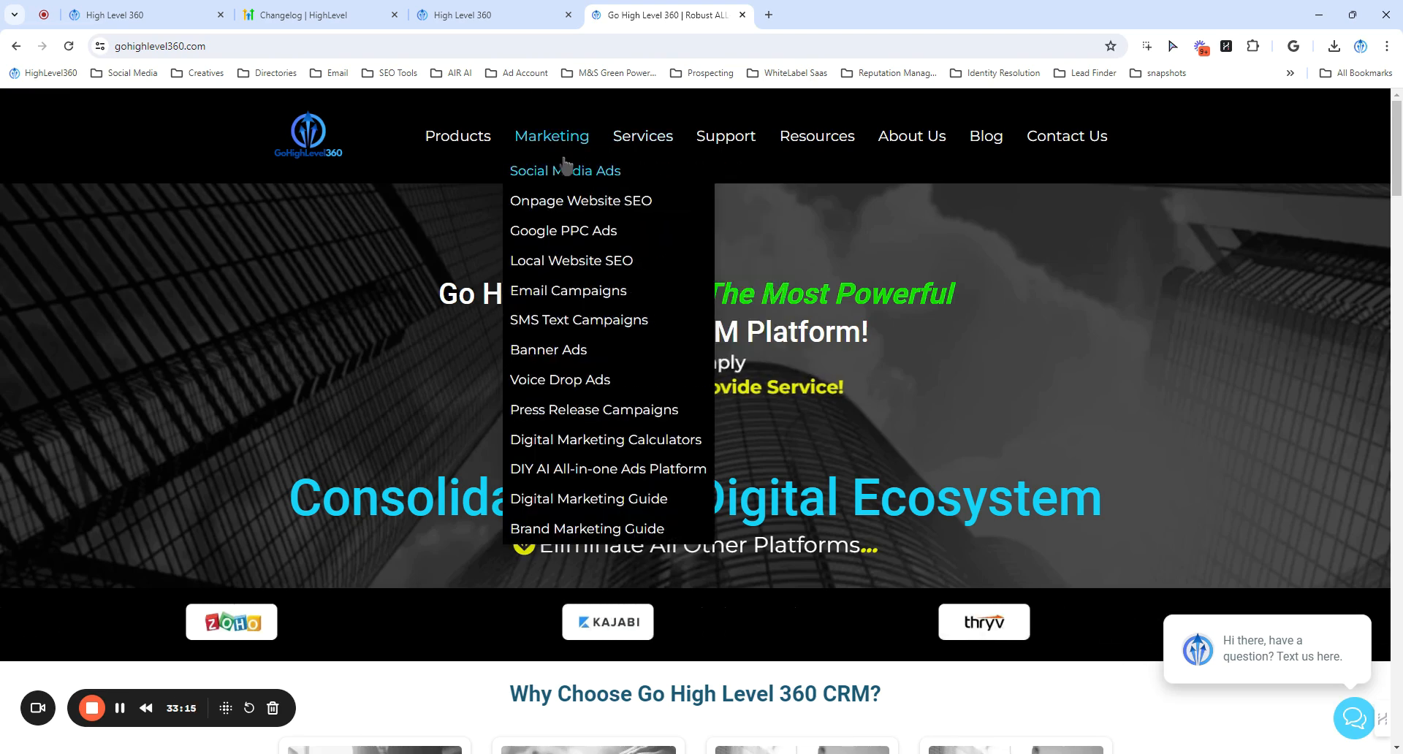
mouse_move(465, 156)
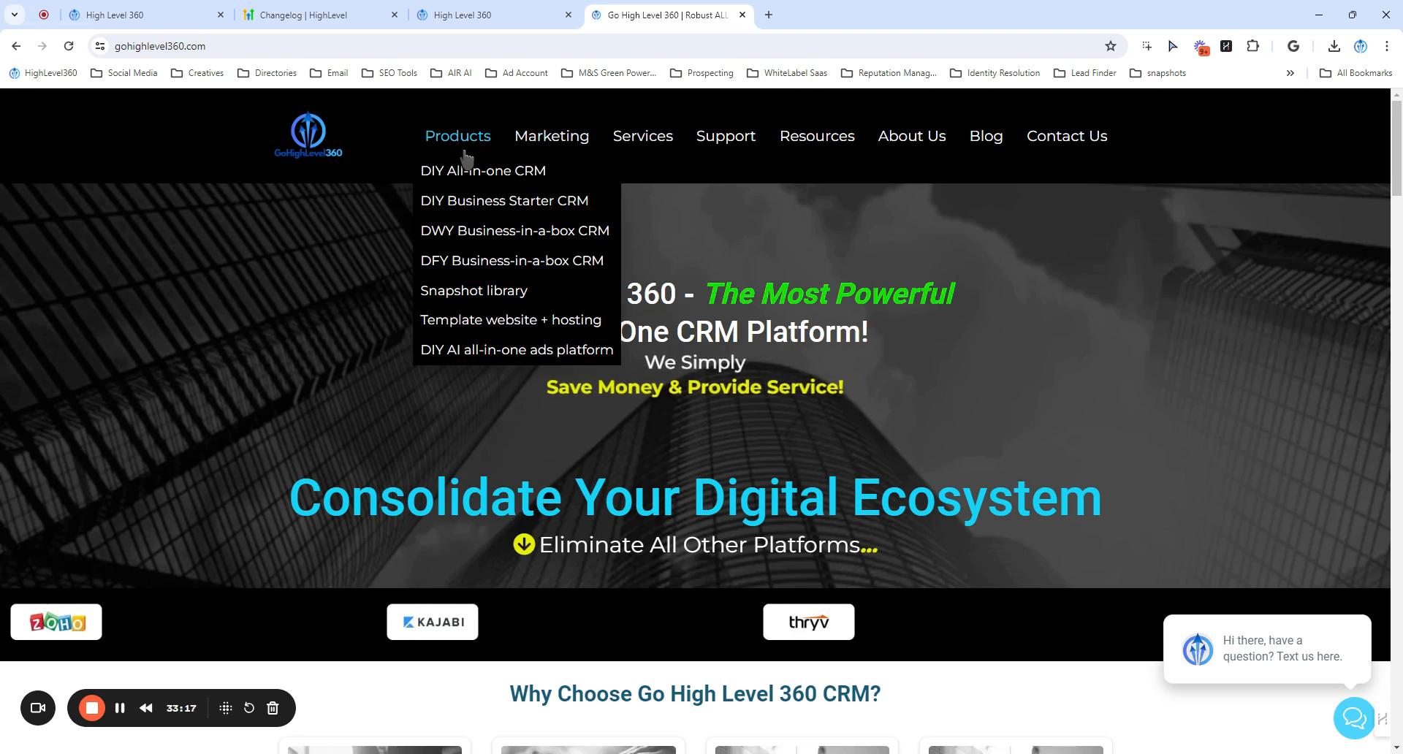
mouse_move(548, 139)
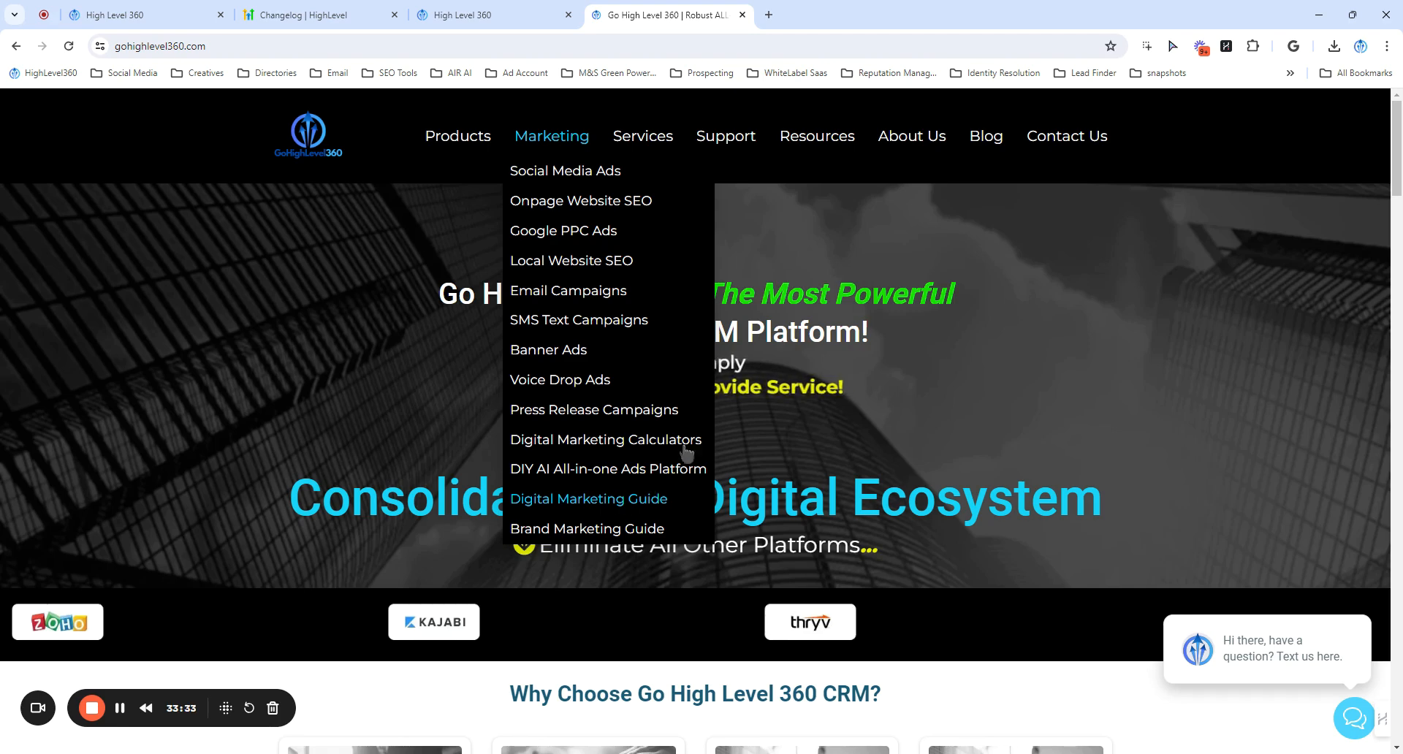
left_click(988, 136)
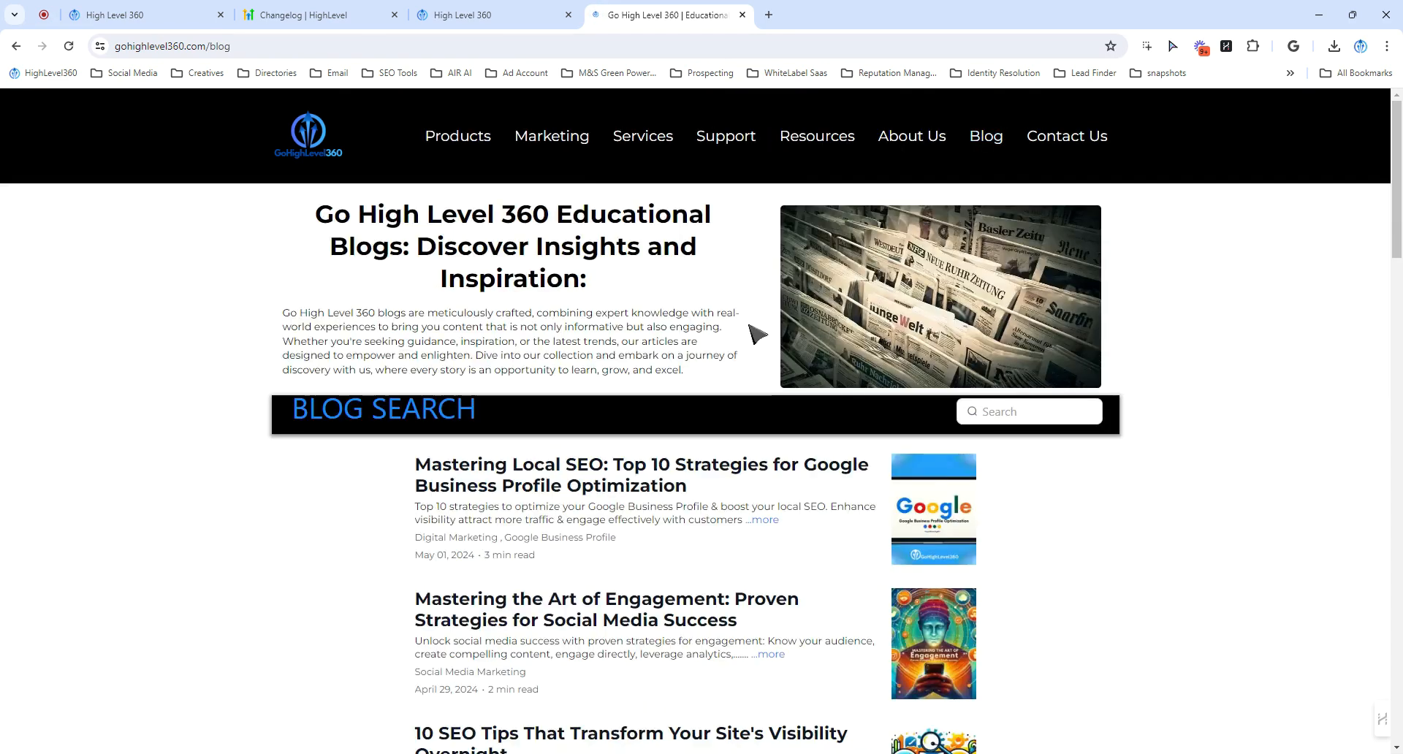
scroll(751, 326, "down", 2)
scroll(1031, 386, "up", 2)
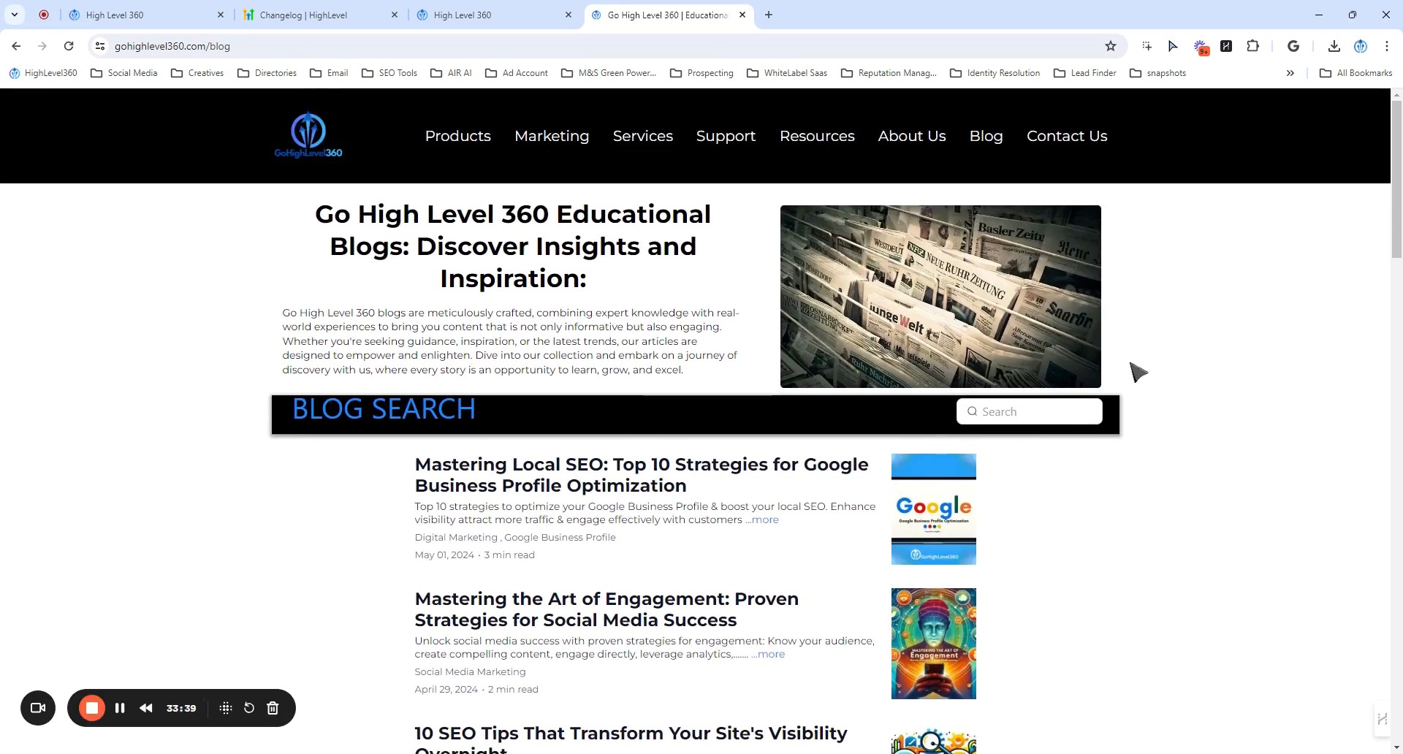
scroll(1137, 373, "down", 2)
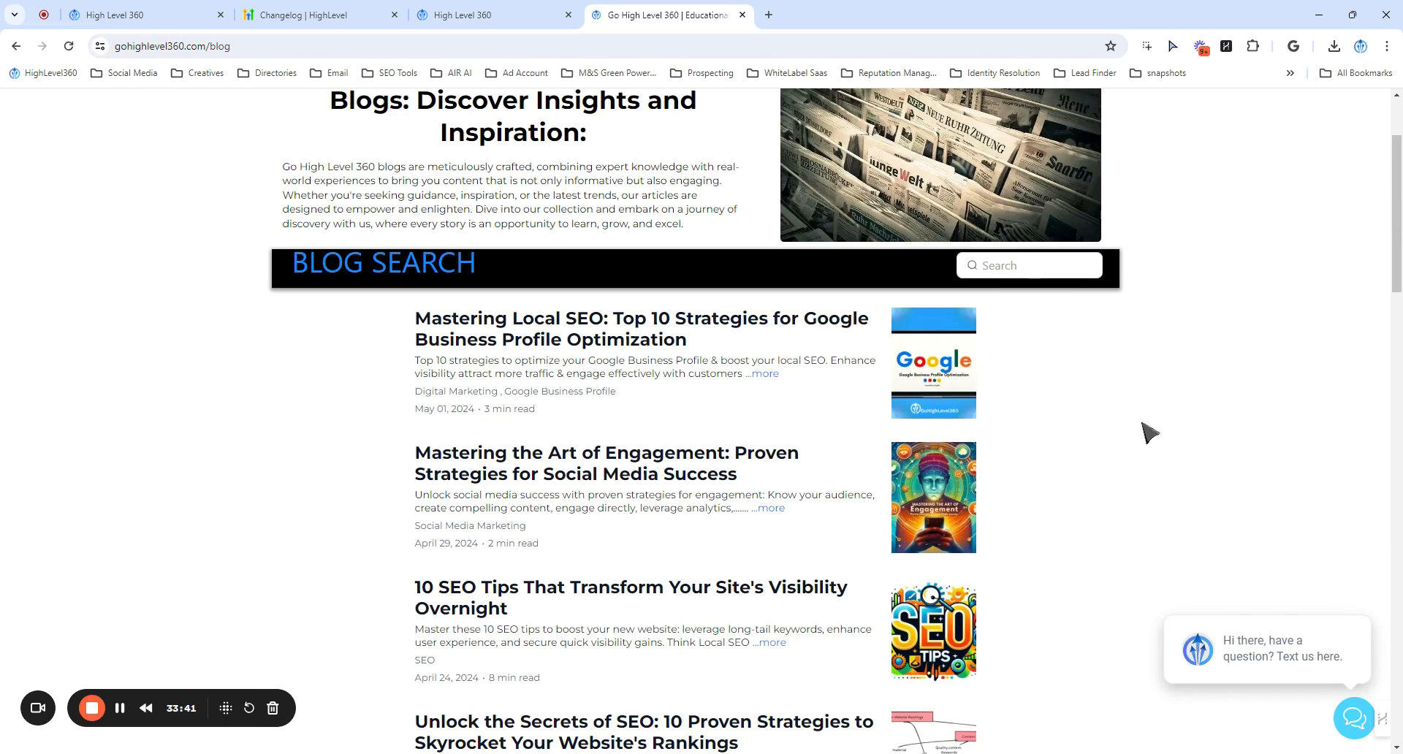
scroll(1145, 435, "up", 2)
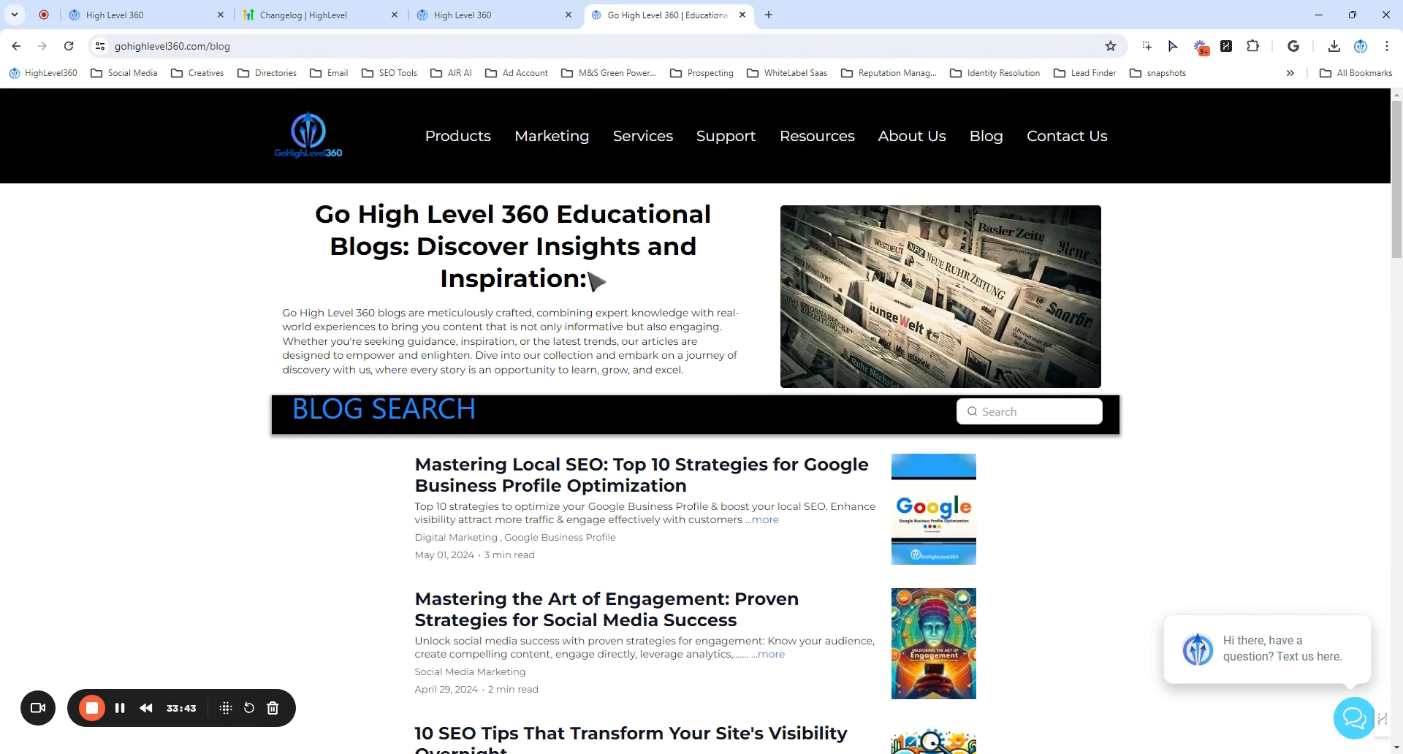